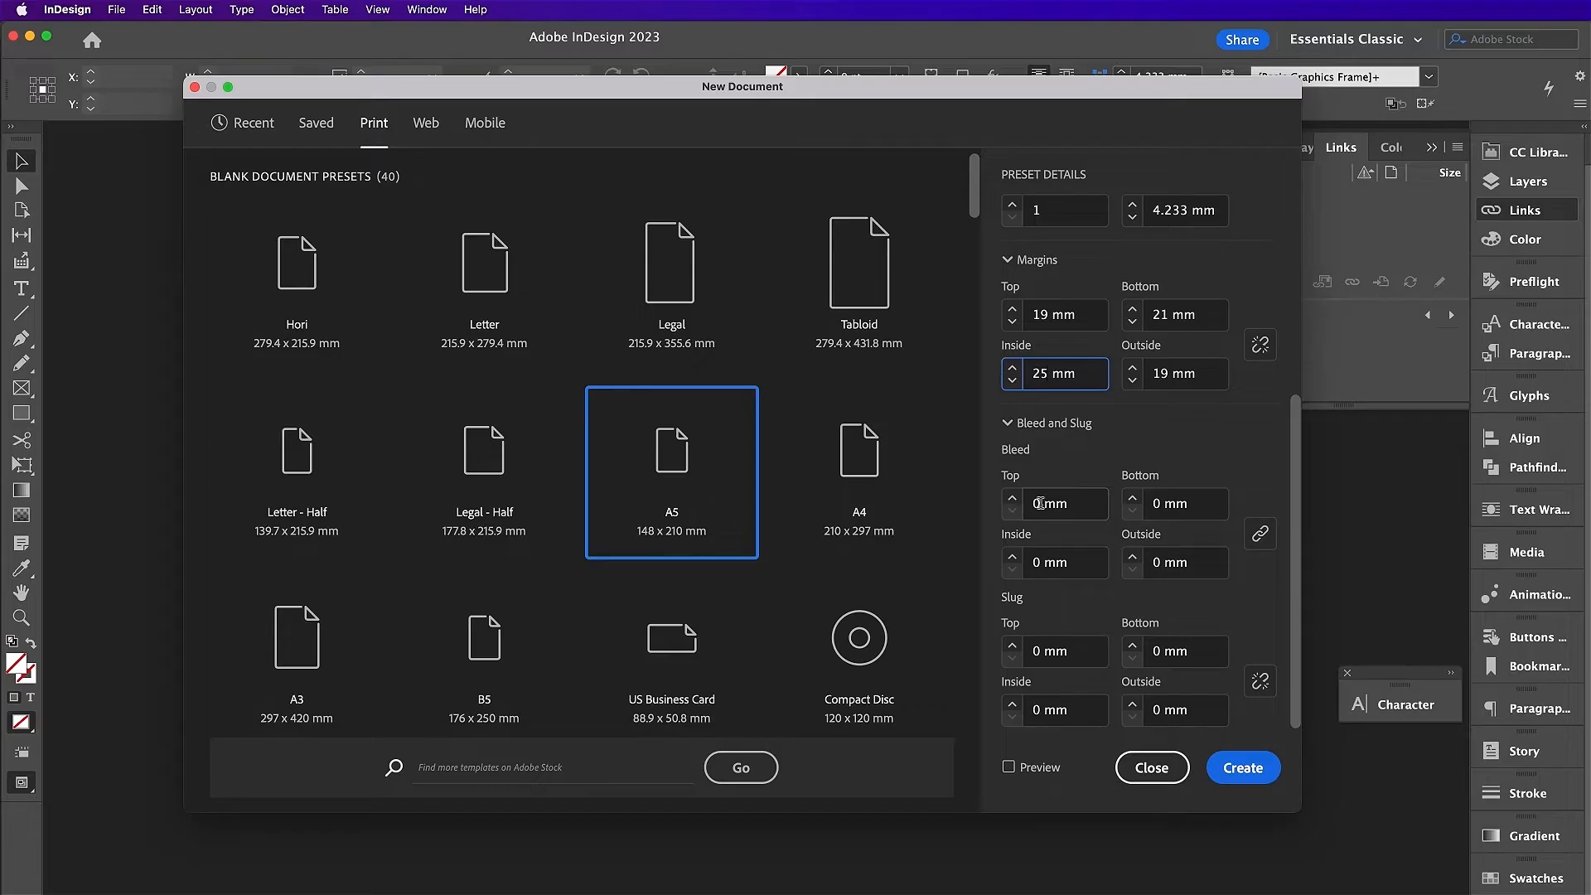
Step: Unlink the bleed, set 5 mm top, bottom and outside bleeds, and create the A5 document
{"action": "left_click", "coordinate": [1260, 534]}
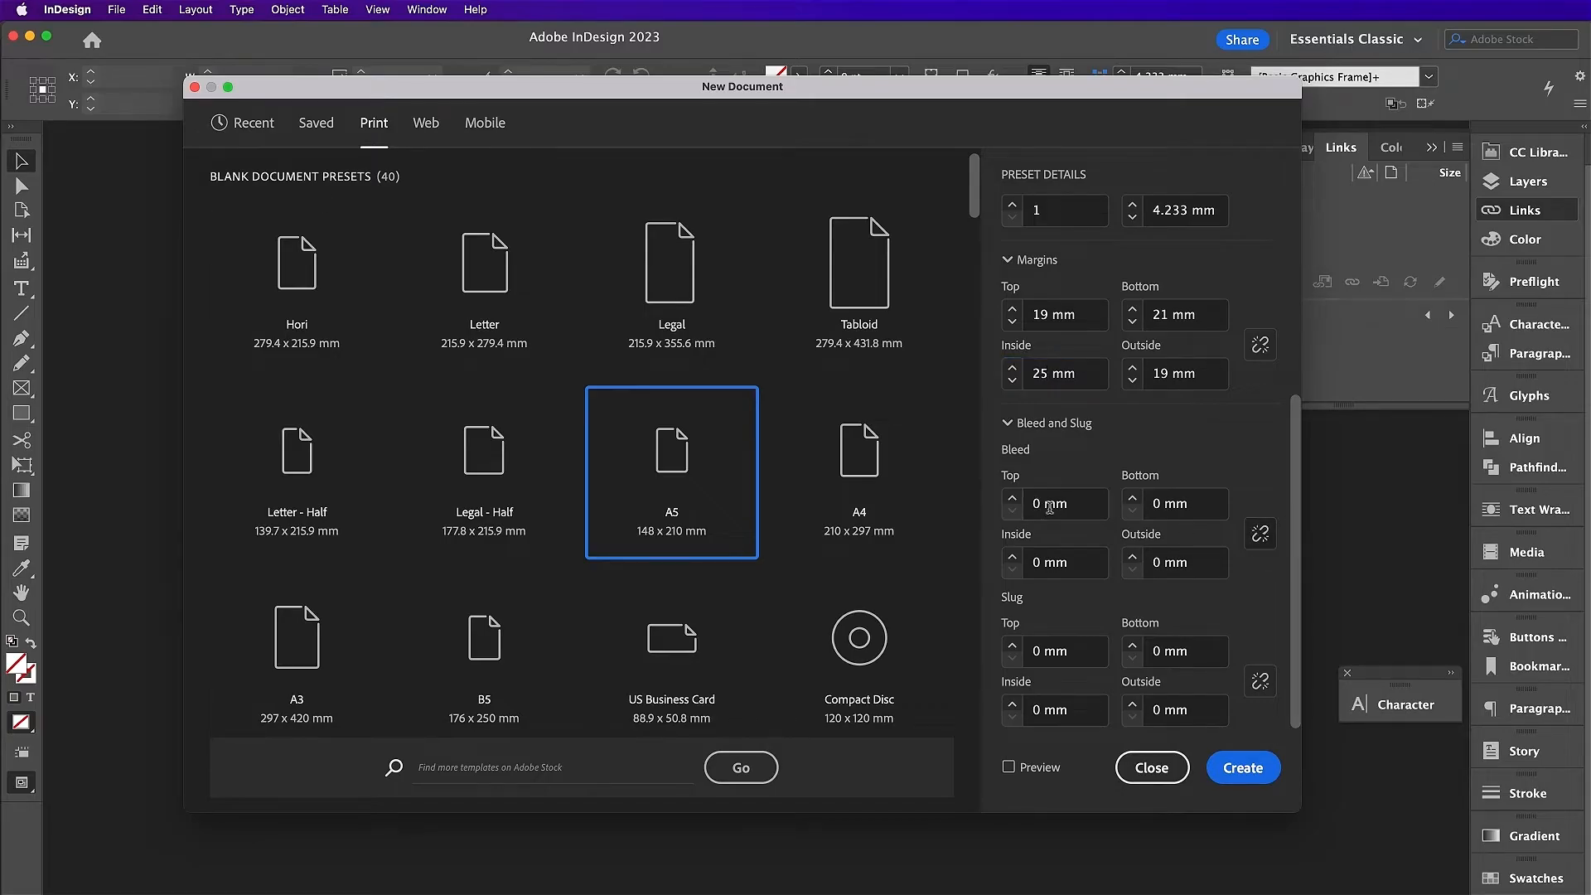
{"action": "left_click", "coordinate": [1014, 507]}
{"action": "left_click", "coordinate": [1156, 503]}
{"action": "type", "text": "5"}
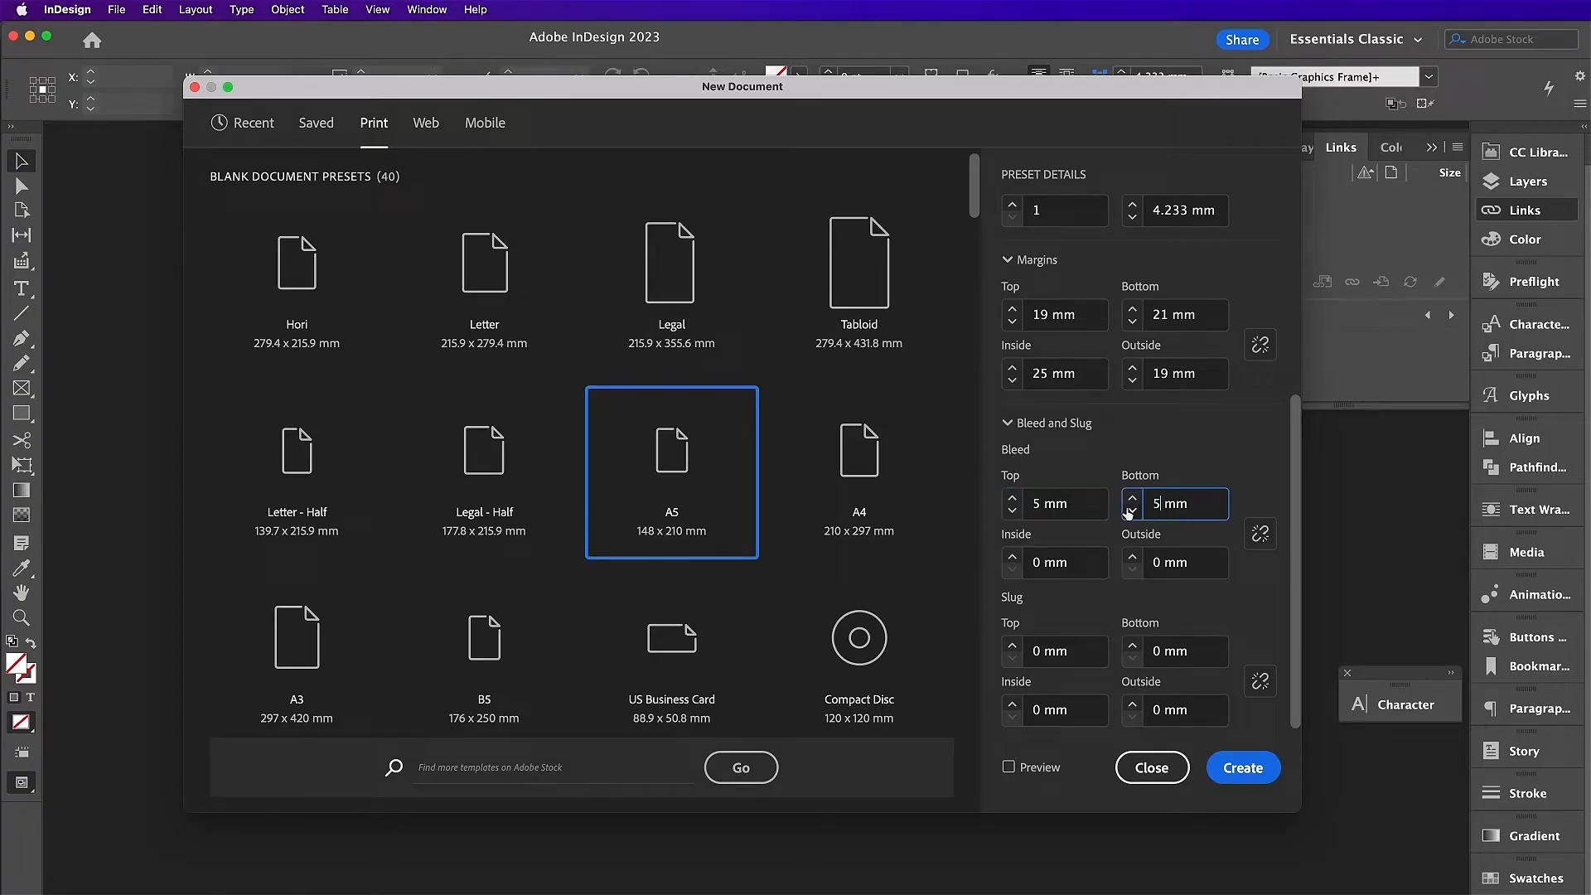
{"action": "left_click", "coordinate": [1159, 560]}
{"action": "type", "text": "5"}
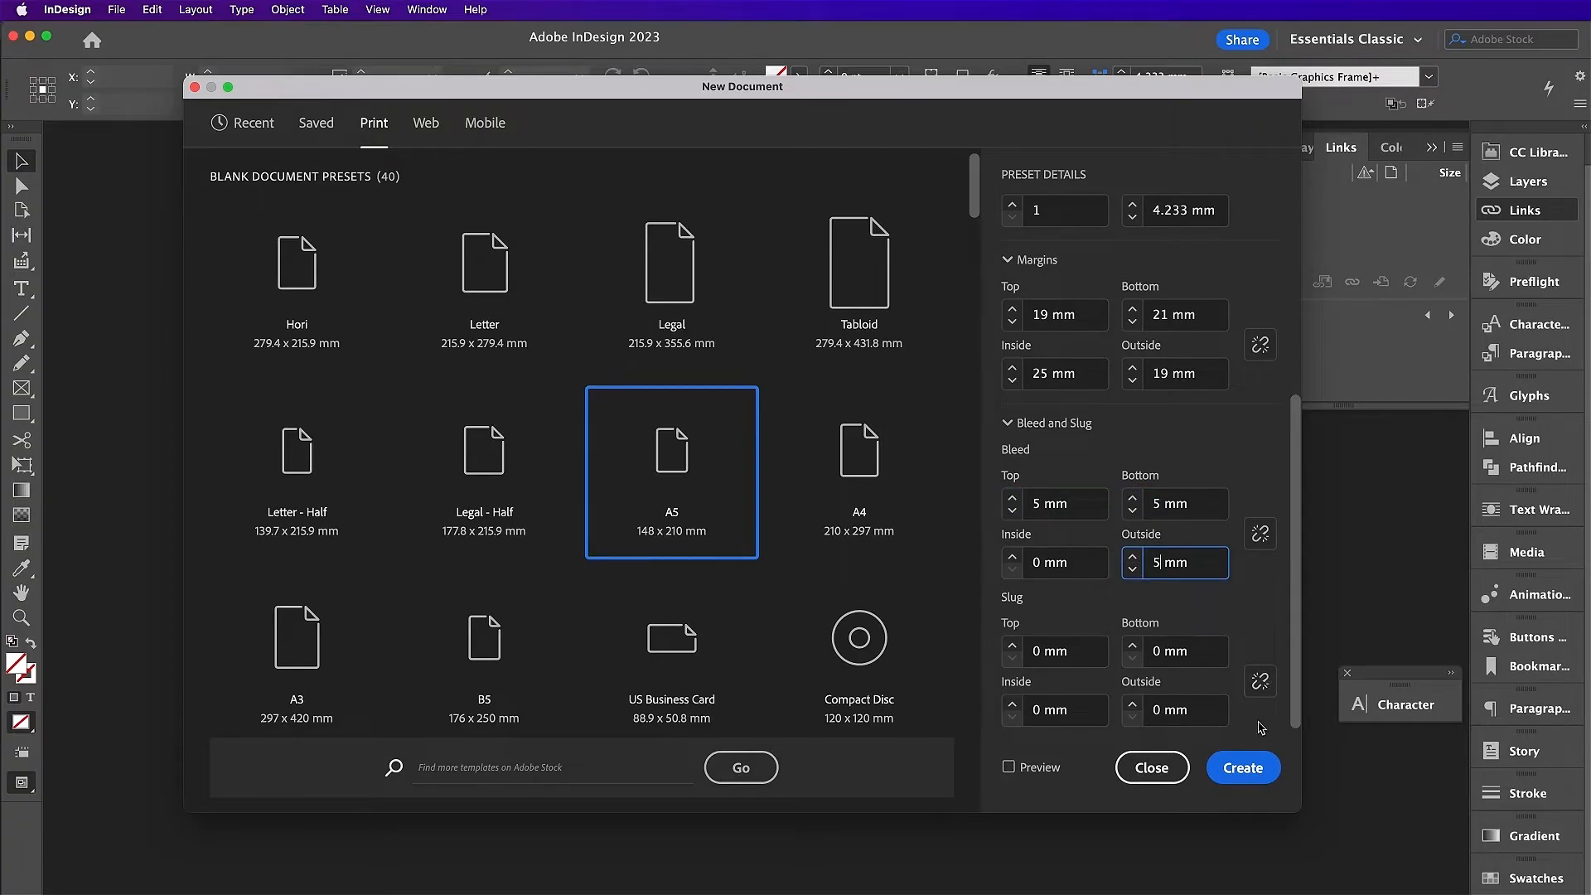
{"action": "left_click", "coordinate": [1243, 765]}
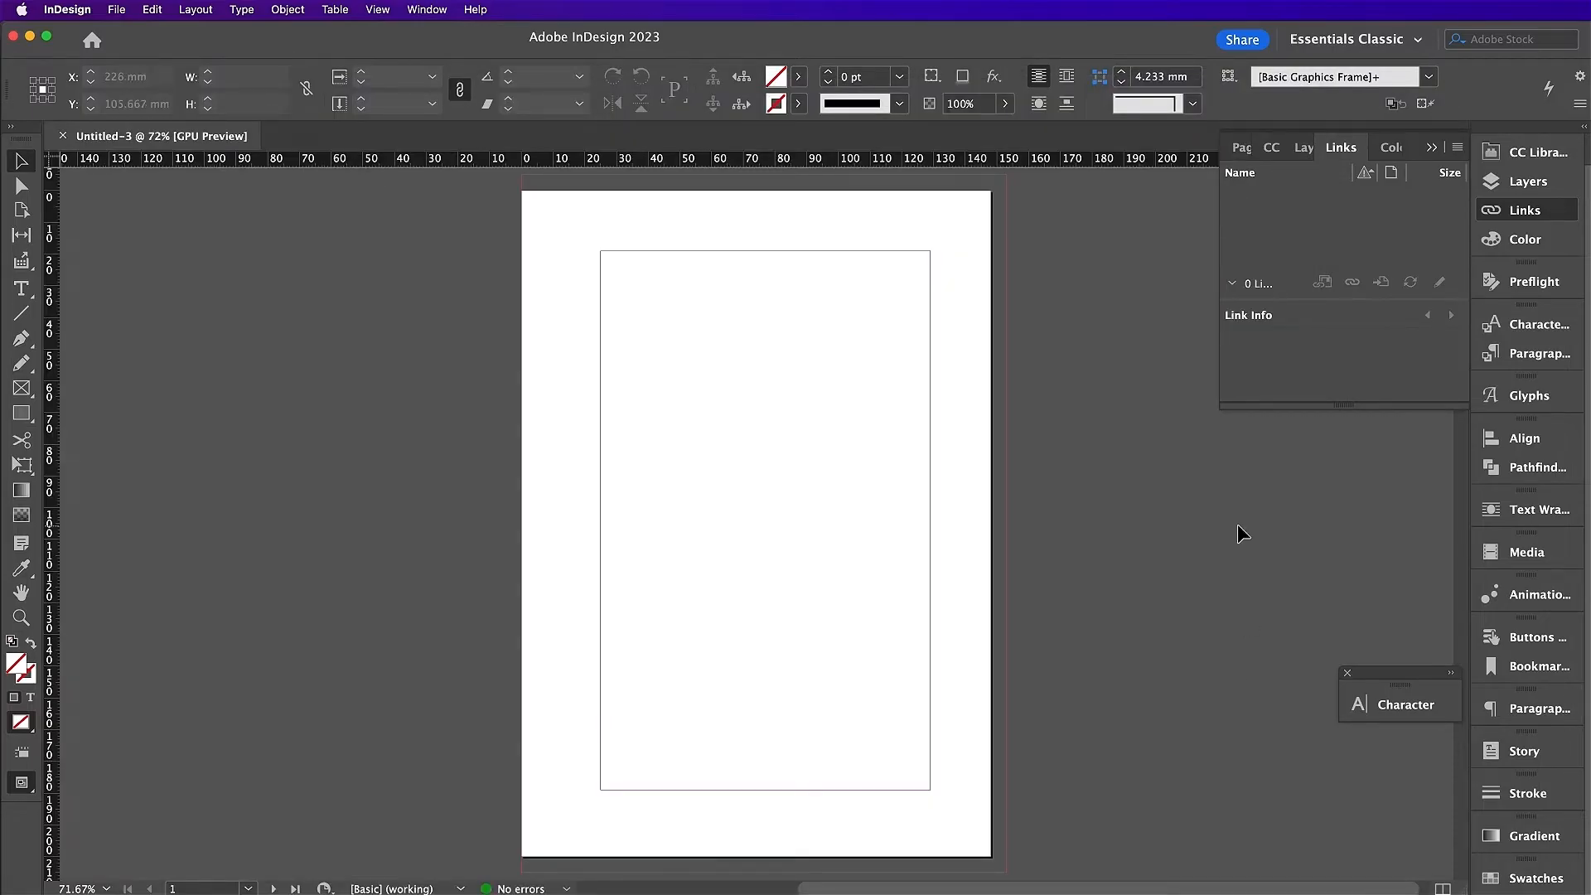
Step: Rename Layer 1 to Marble and add a second layer named Frames
{"action": "left_click", "coordinate": [1304, 149]}
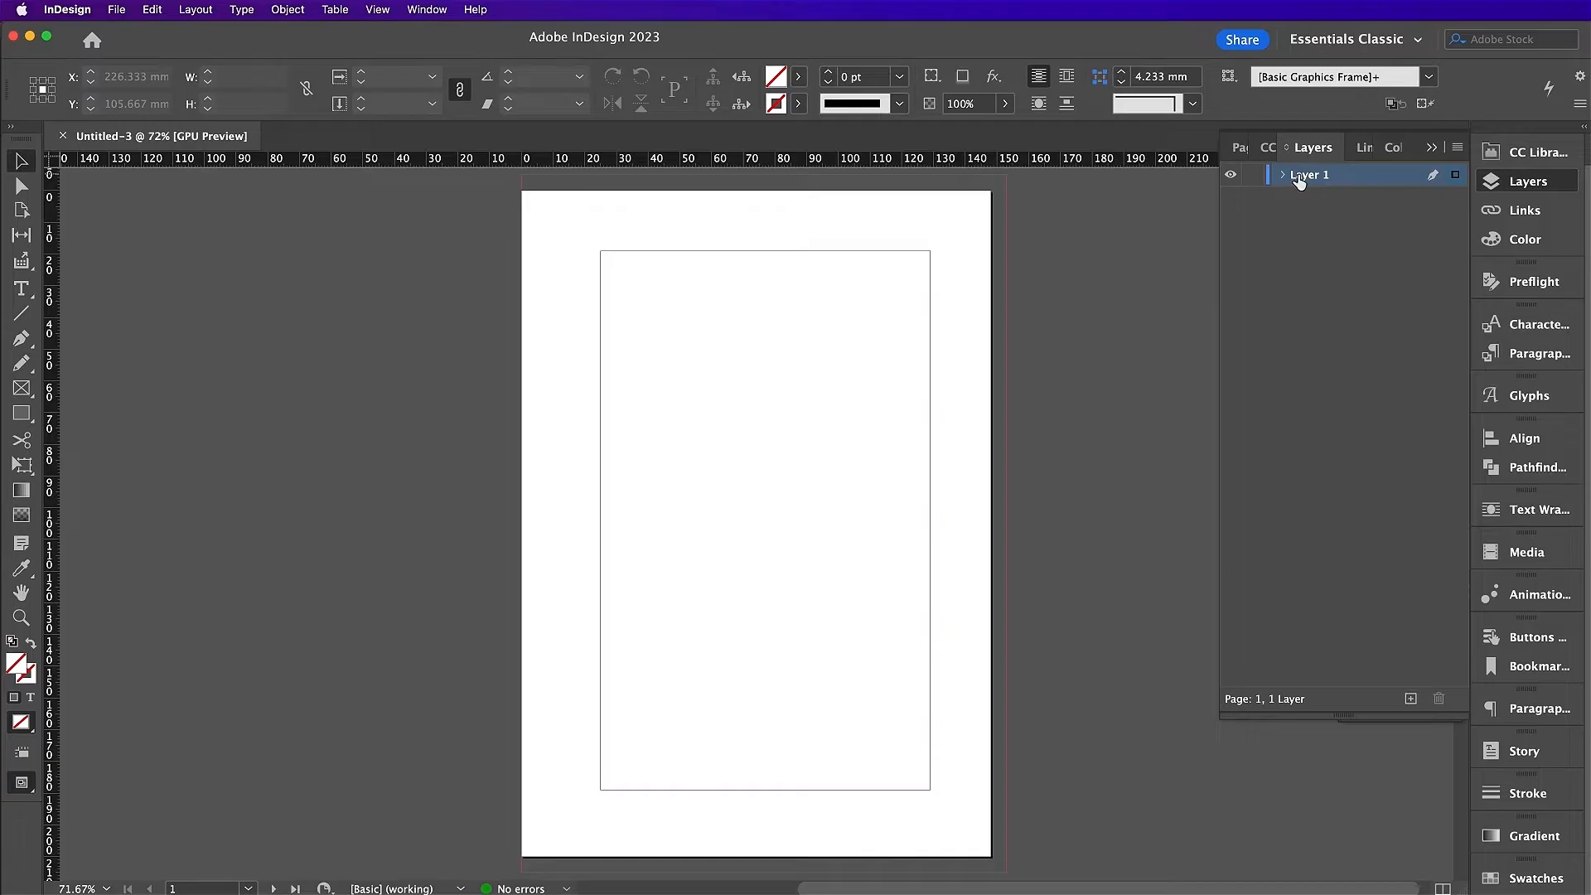
{"action": "double_click", "coordinate": [1299, 176]}
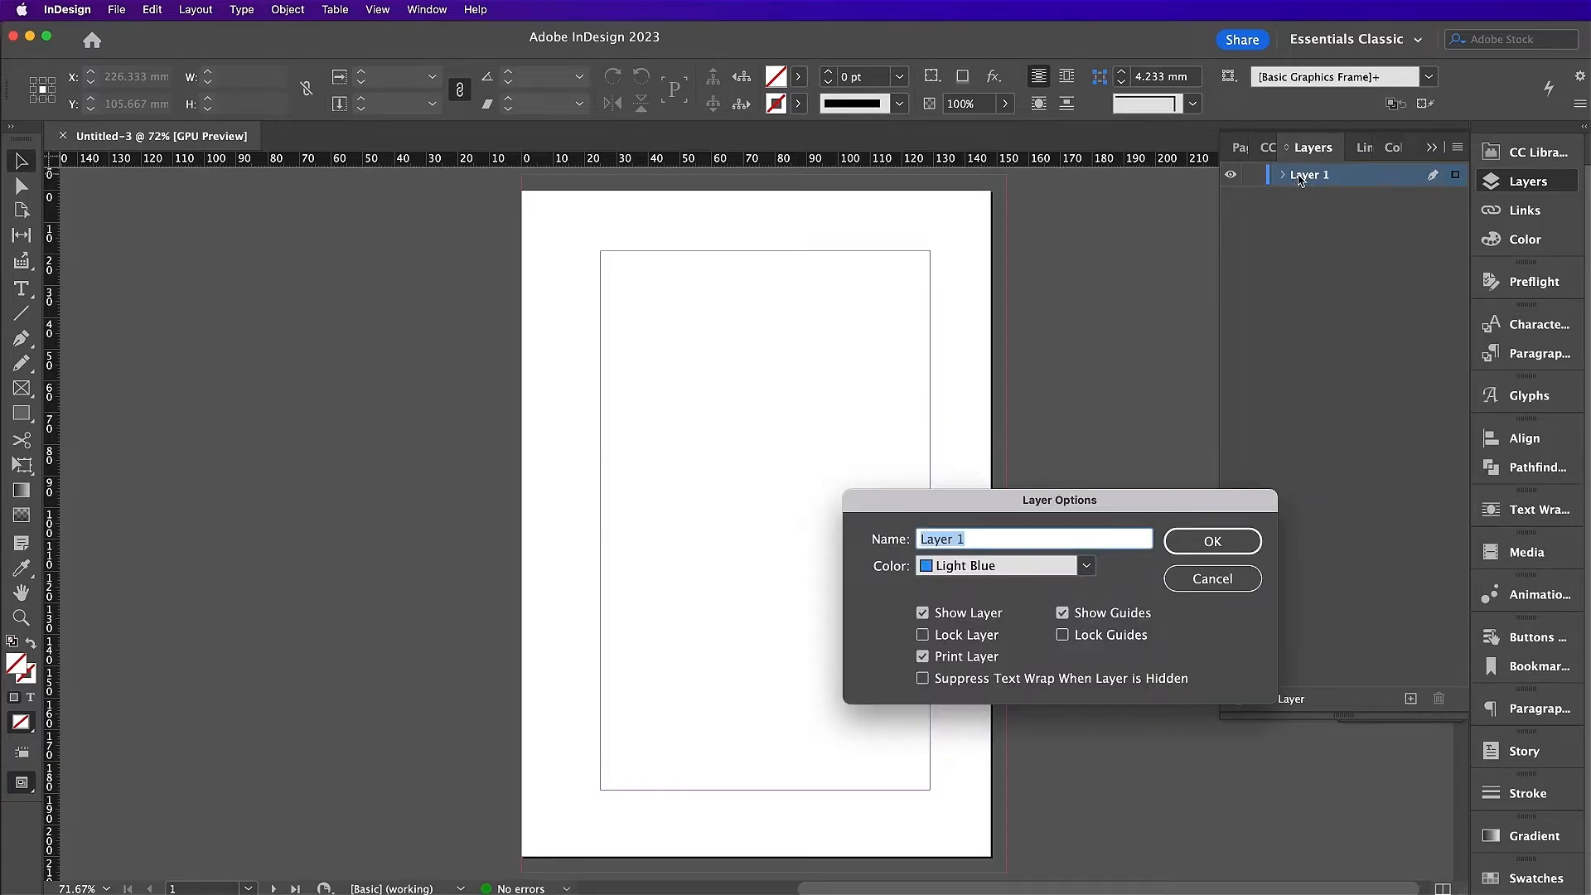
{"action": "type", "text": "Marble"}
{"action": "key", "text": "Return"}
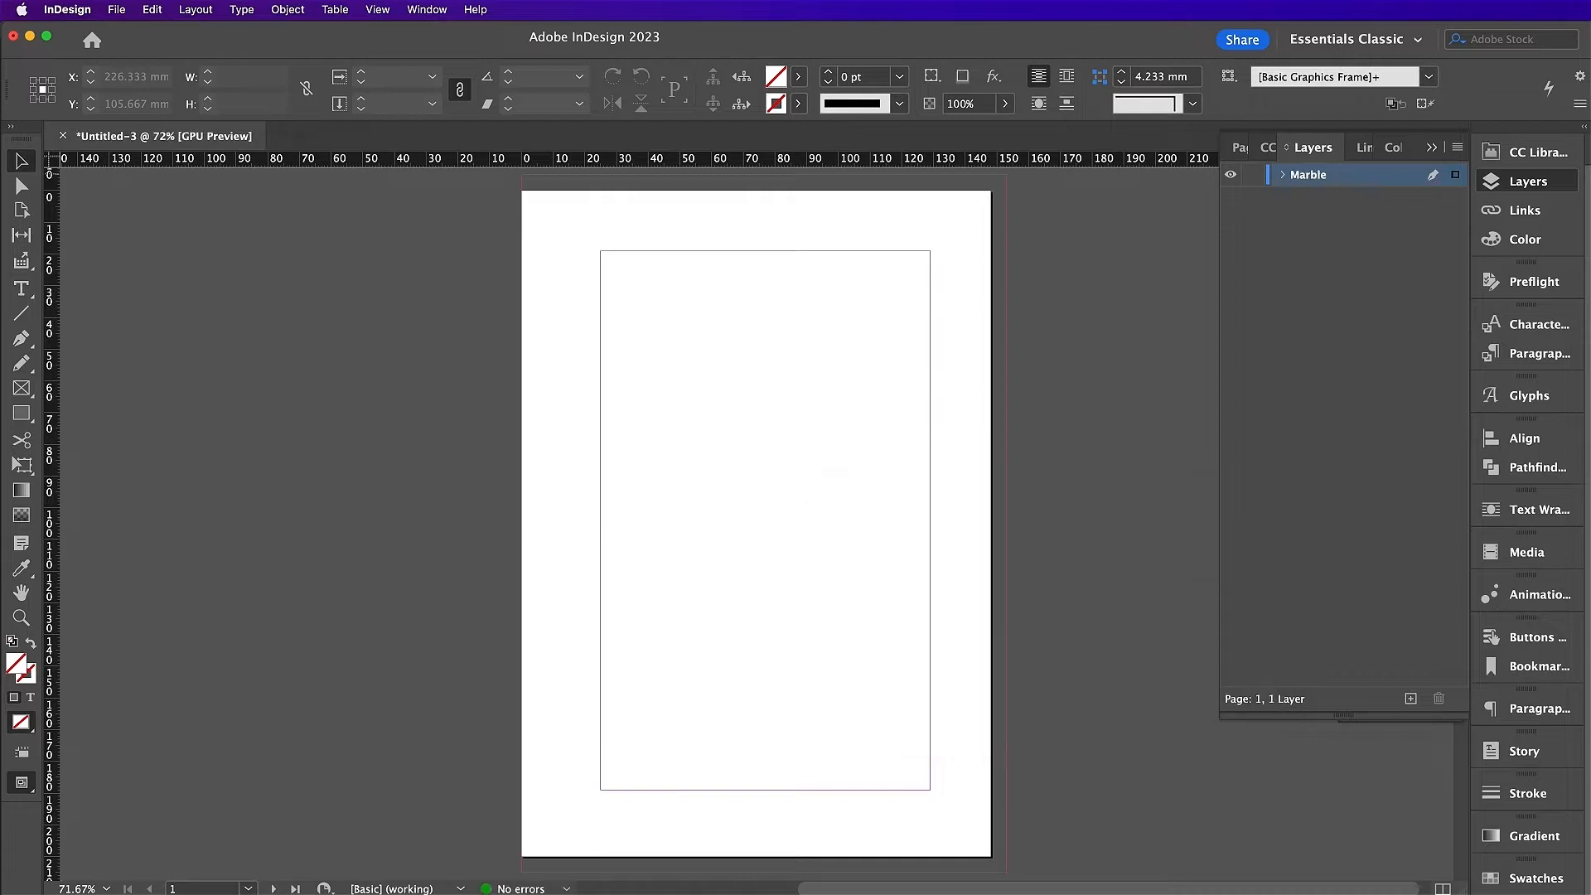
{"action": "left_click", "coordinate": [1410, 699]}
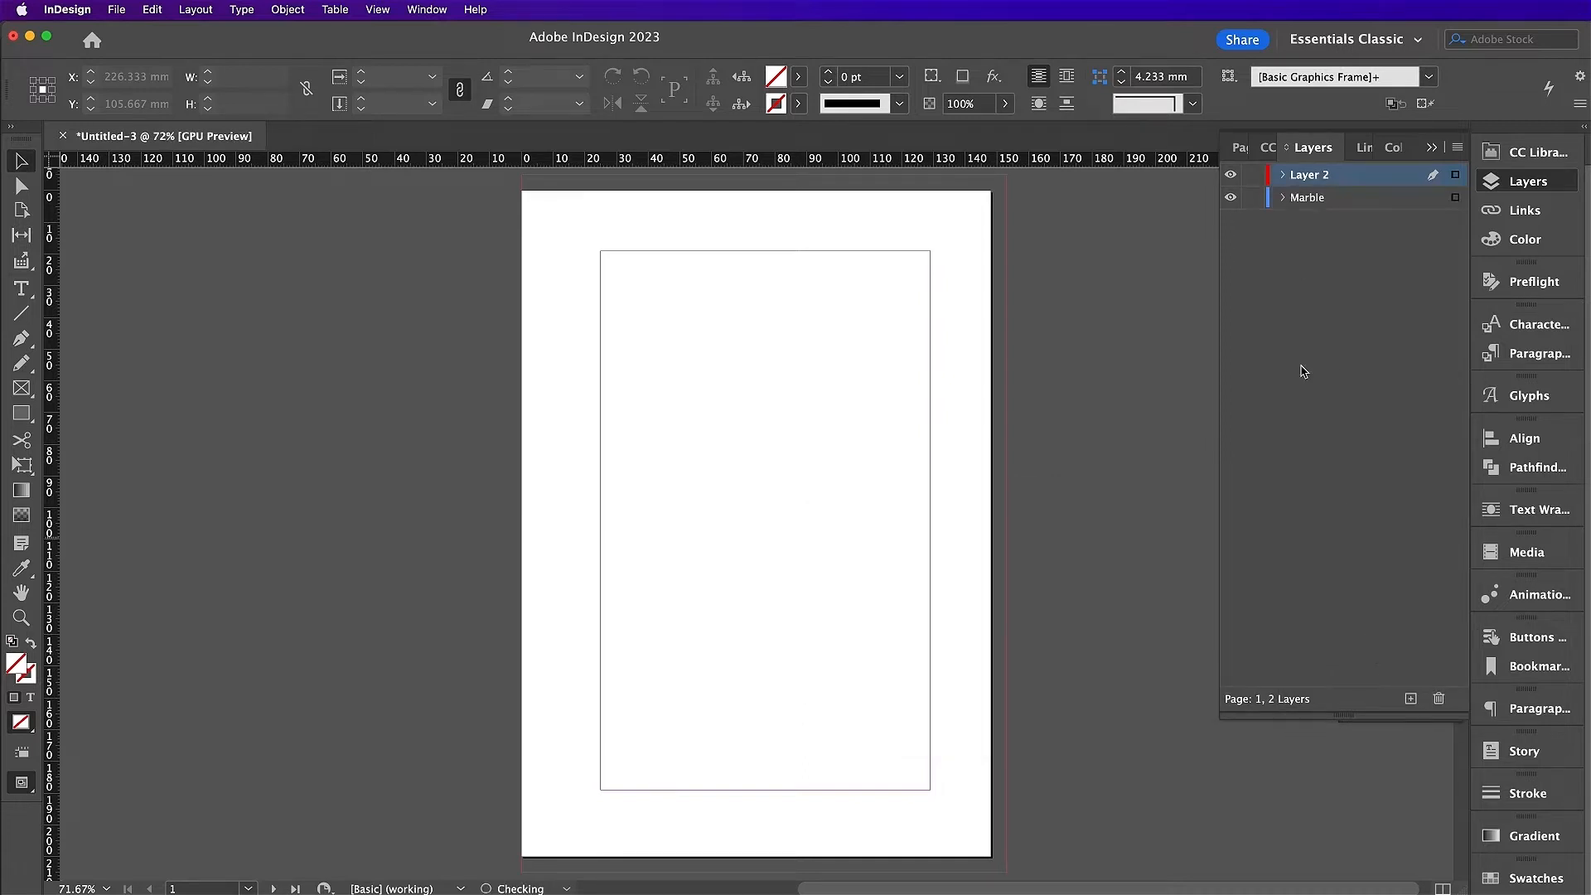
{"action": "double_click", "coordinate": [1309, 176]}
{"action": "type", "text": "Frames"}
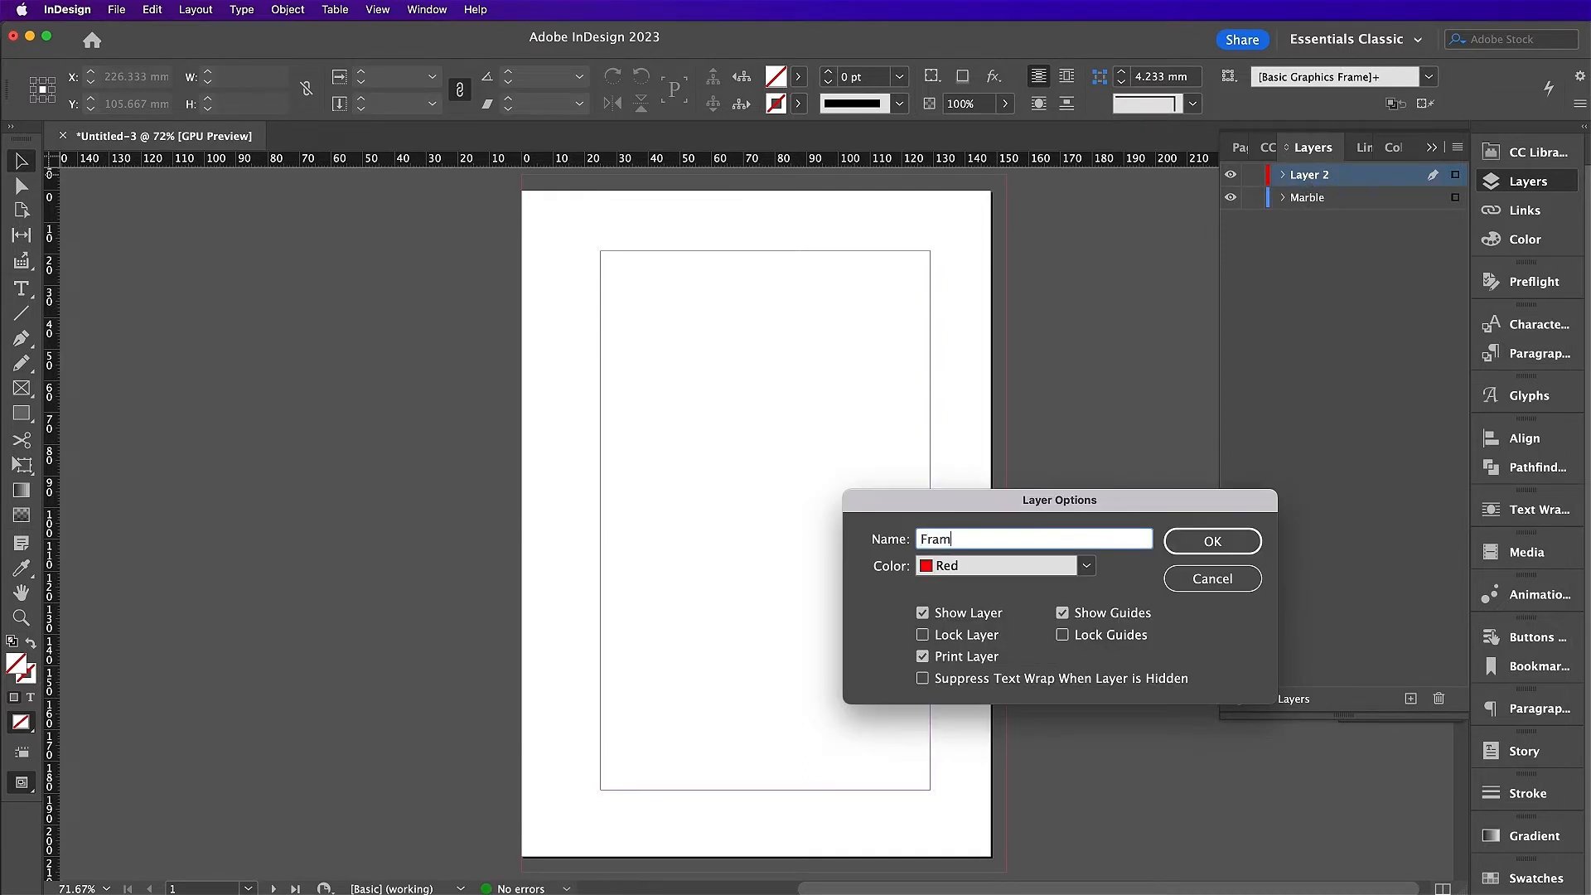
{"action": "key", "text": "Return"}
Step: Add two more layers named Photos and Text, leaving Text on top
{"action": "left_click", "coordinate": [1411, 698]}
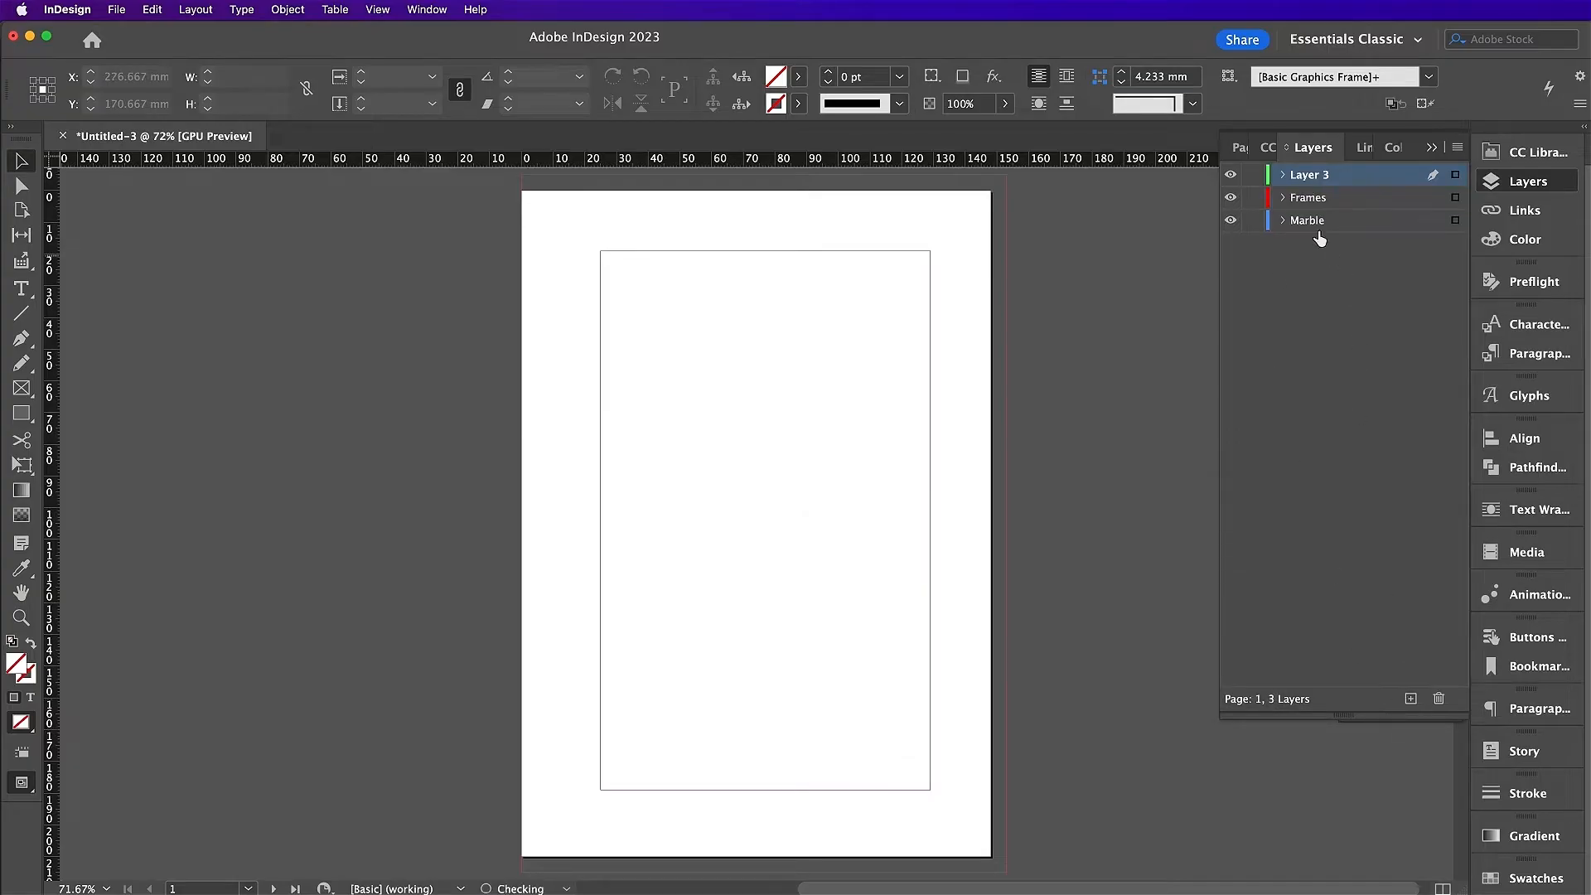
{"action": "double_click", "coordinate": [1309, 184]}
{"action": "type", "text": "Photos"}
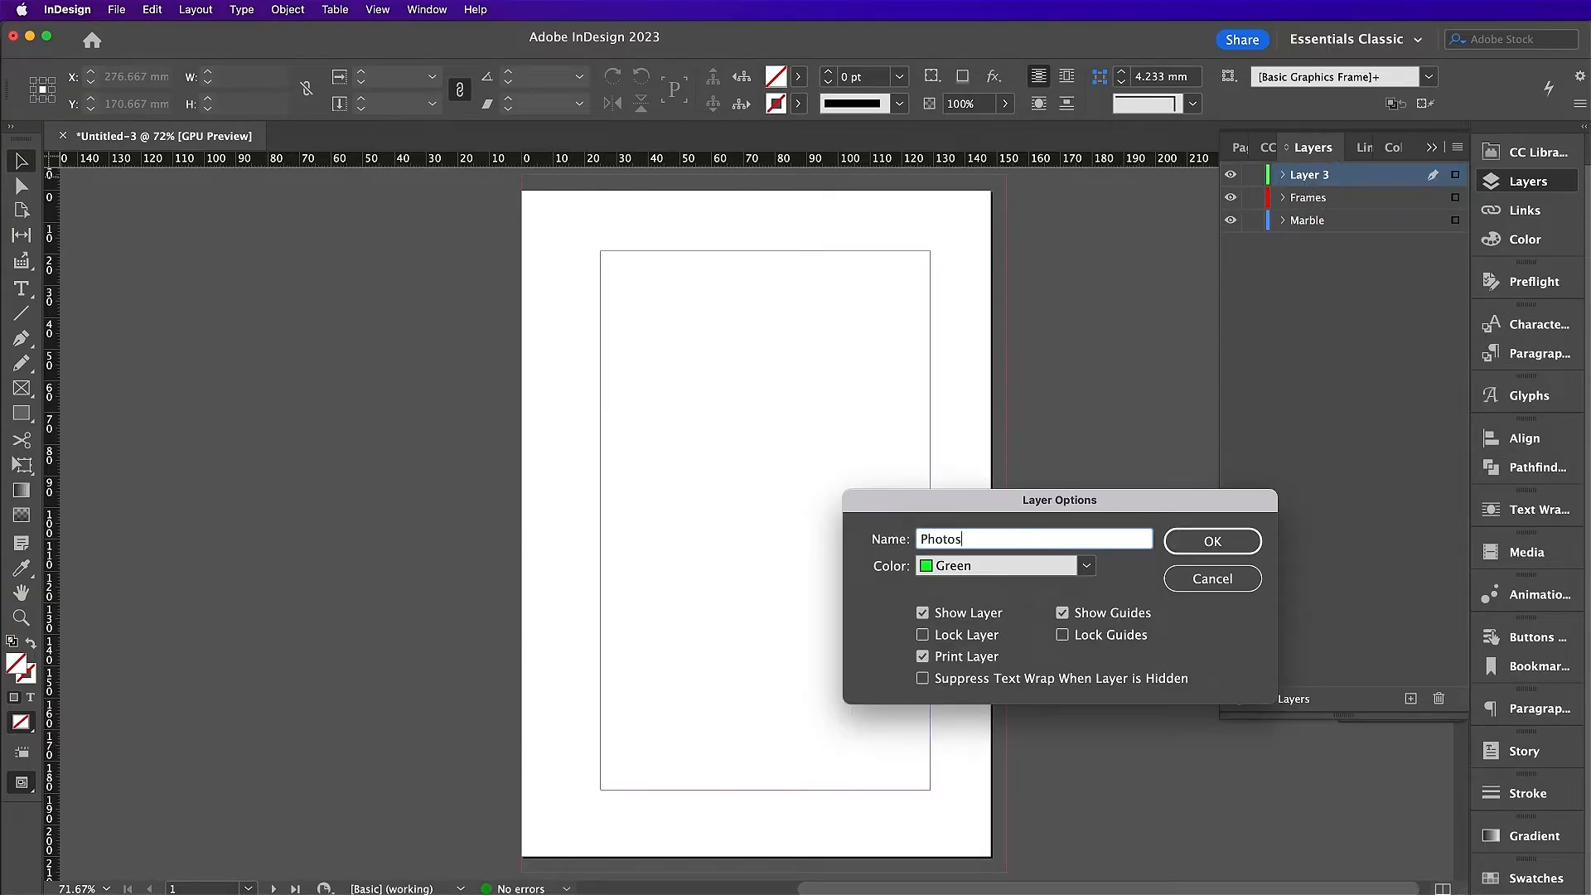
{"action": "key", "text": "Return"}
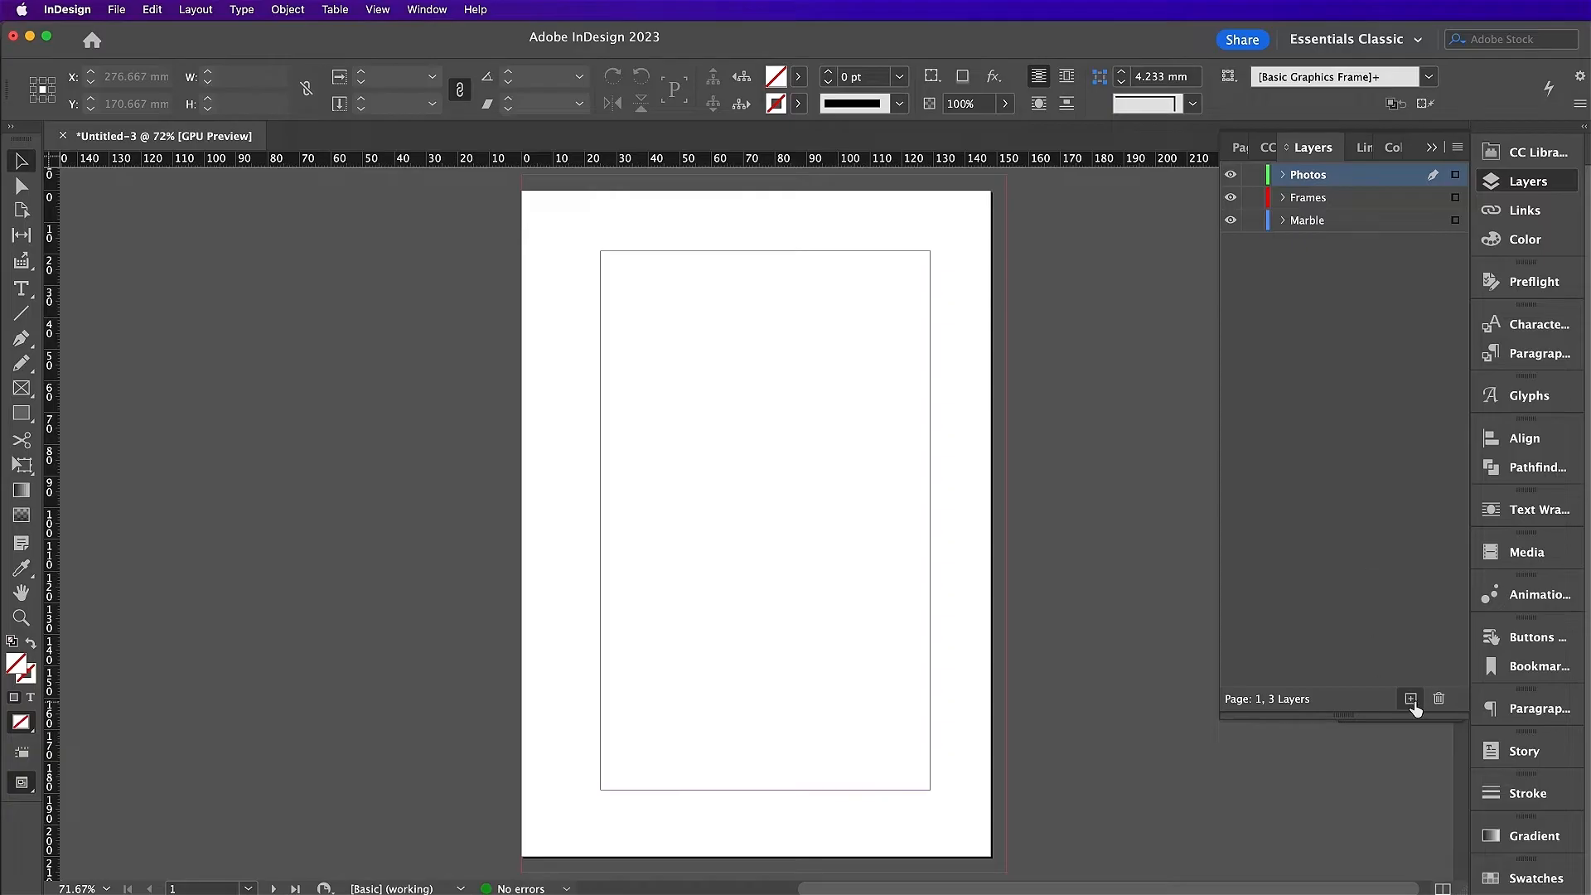
{"action": "left_click", "coordinate": [1410, 698]}
{"action": "double_click", "coordinate": [1305, 177]}
{"action": "type", "text": "Text"}
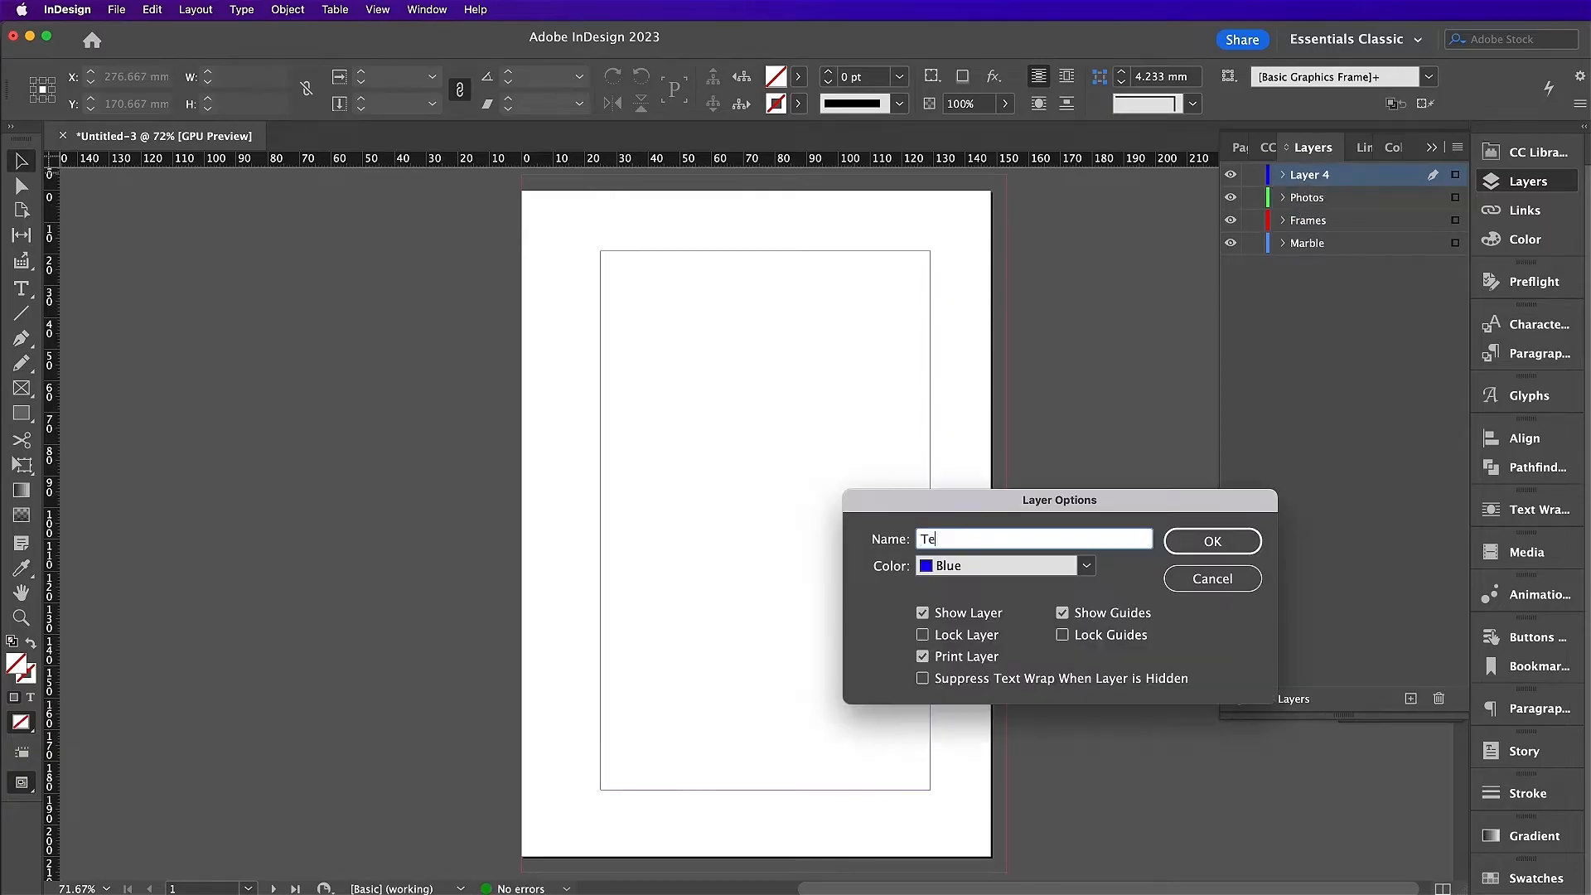
{"action": "key", "text": "Return"}
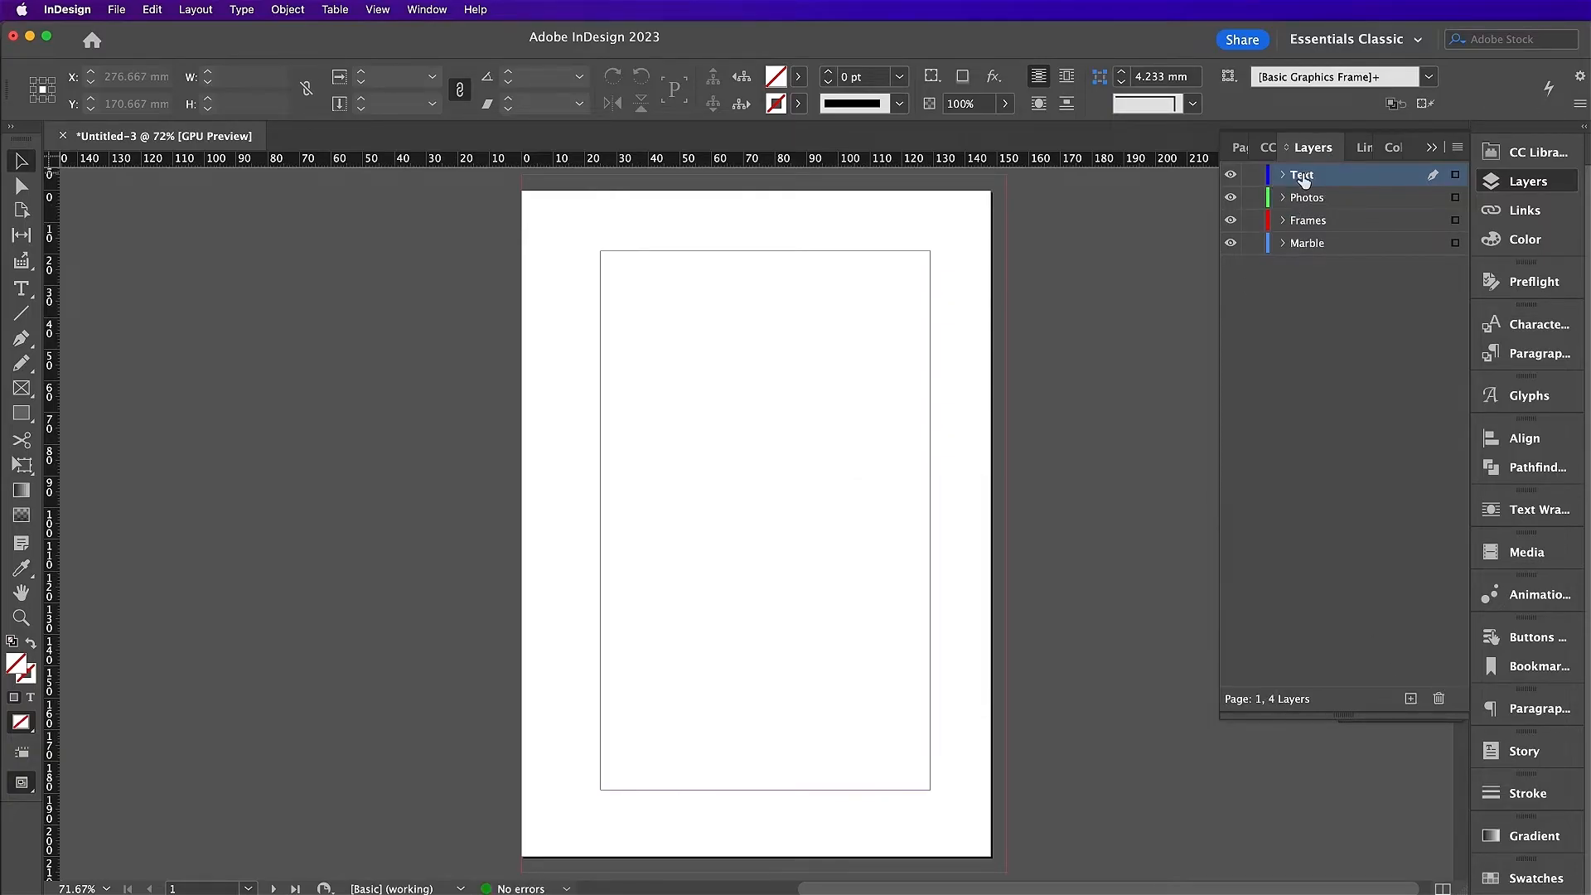
{"action": "left_click", "coordinate": [1243, 149]}
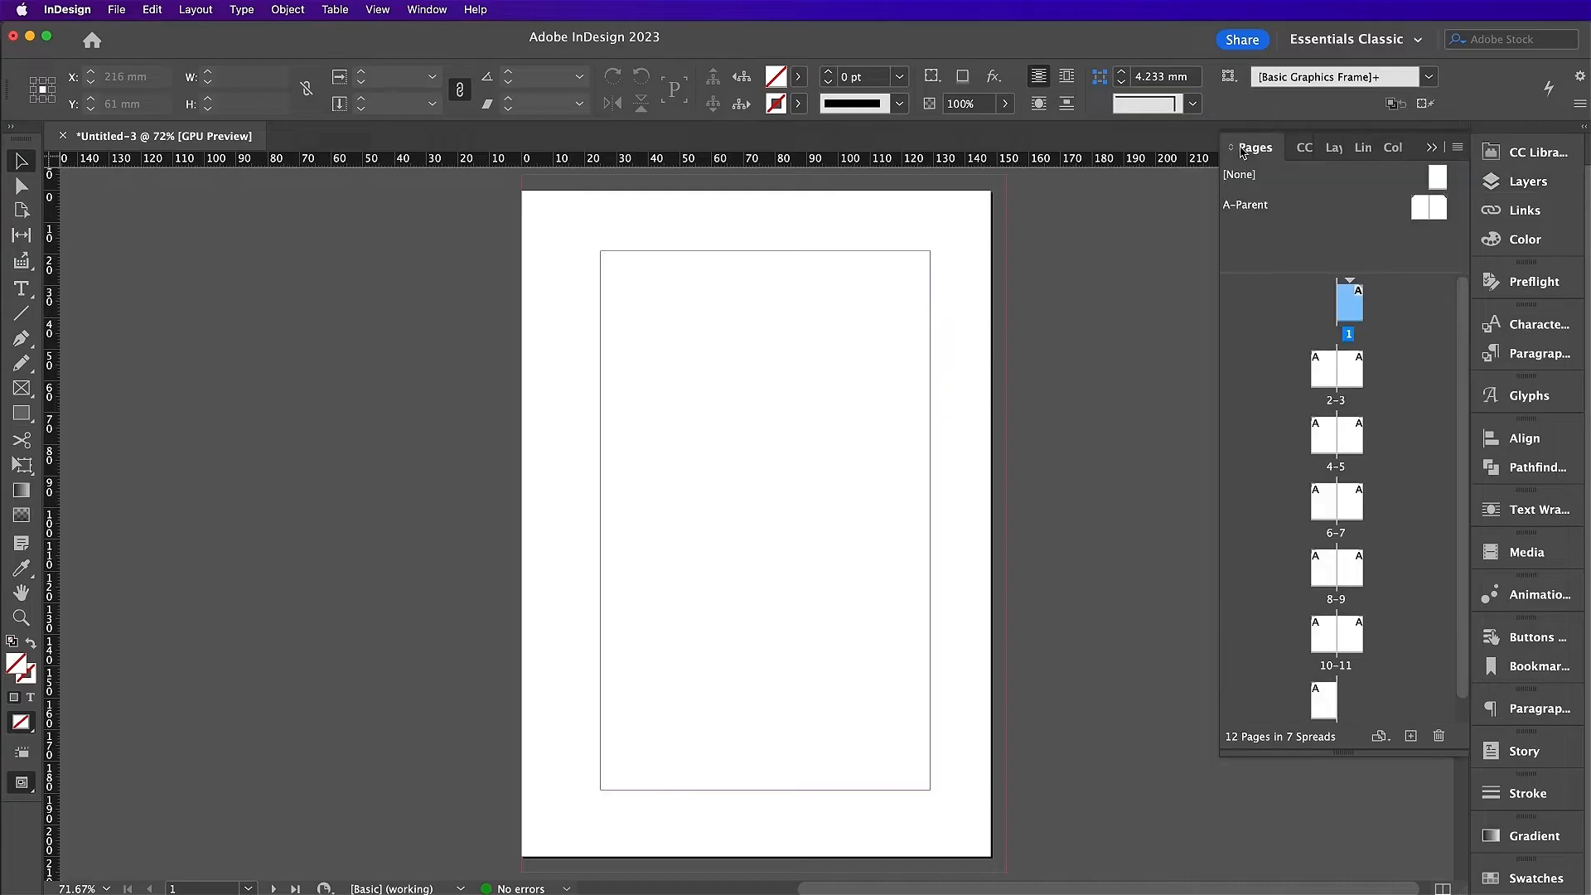
Step: Start a new section on page 3 with page numbering restarting at 1
{"action": "double_click", "coordinate": [1357, 379]}
{"action": "right_click", "coordinate": [1355, 377]}
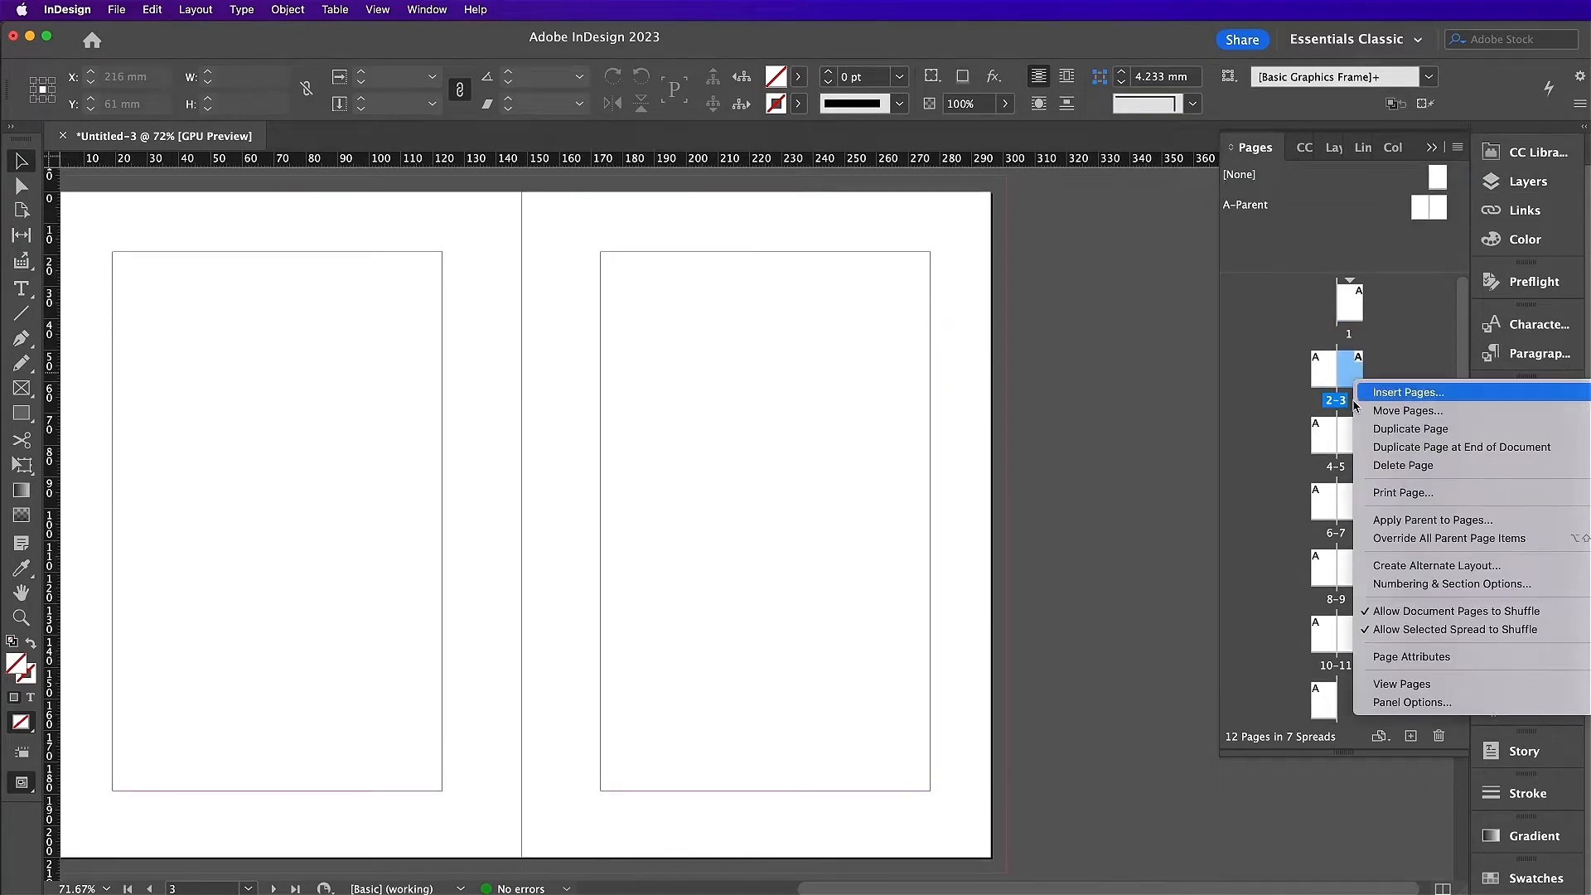
{"action": "left_click", "coordinate": [1375, 585]}
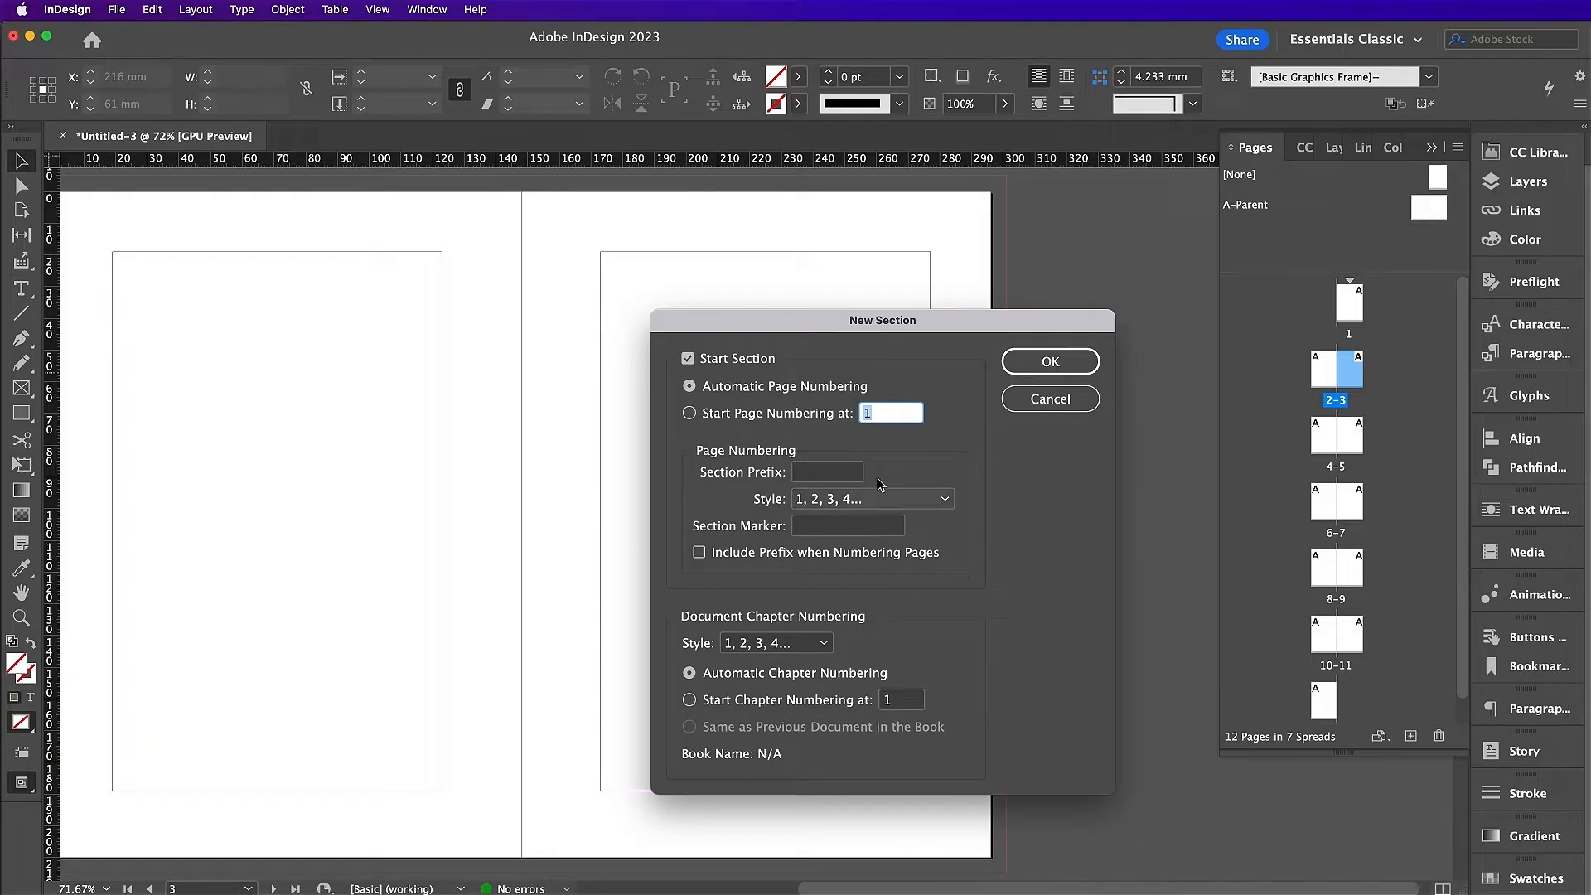
{"action": "left_click", "coordinate": [784, 418]}
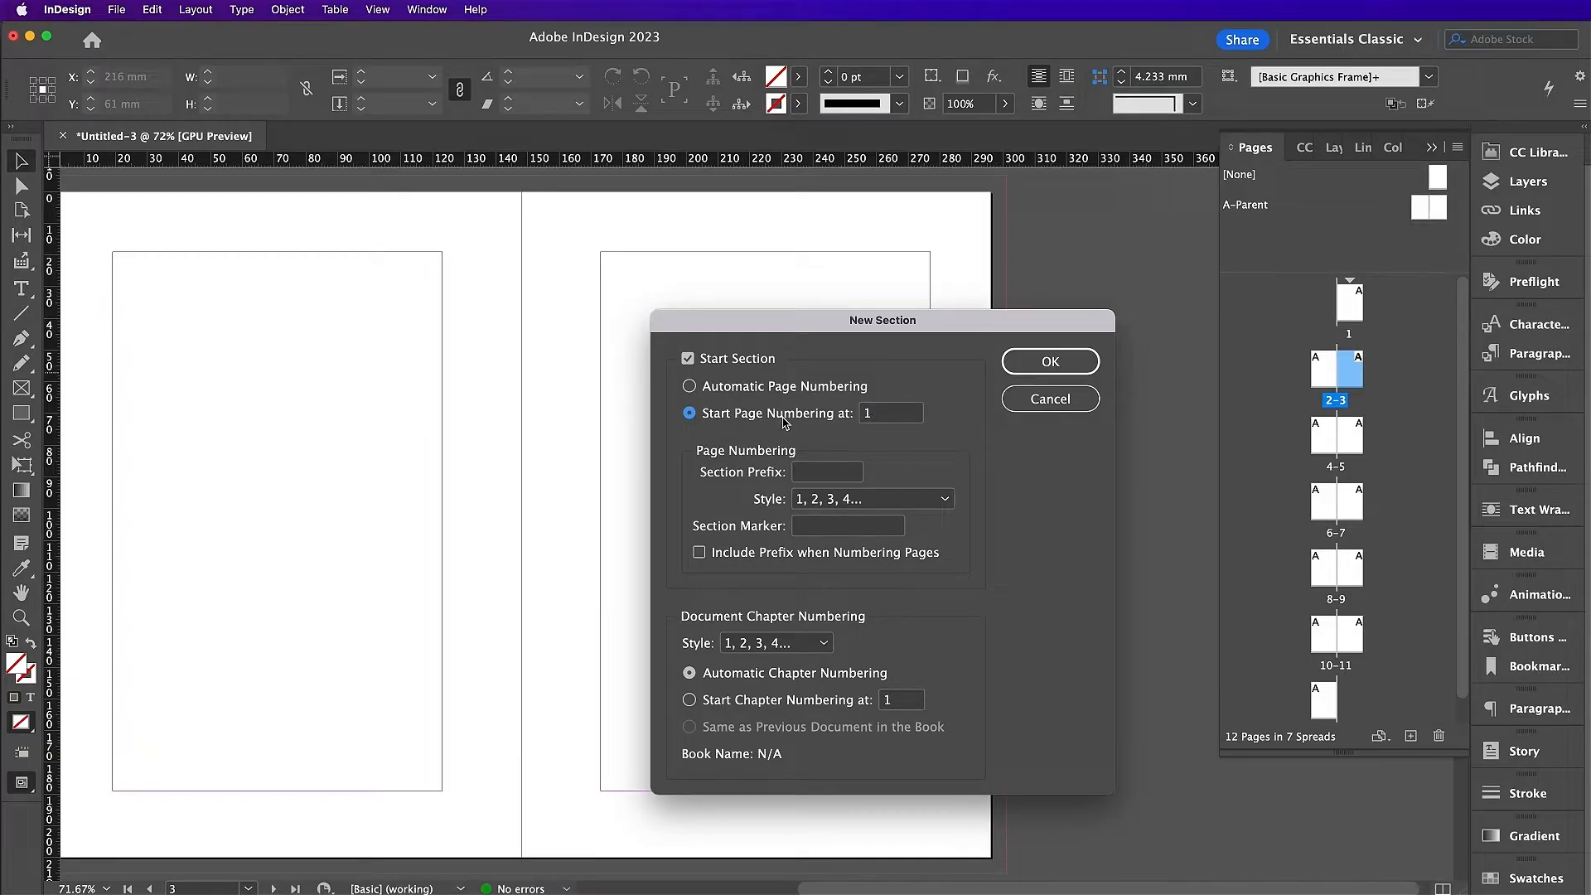
{"action": "left_click", "coordinate": [1050, 361]}
{"action": "left_click", "coordinate": [1251, 681]}
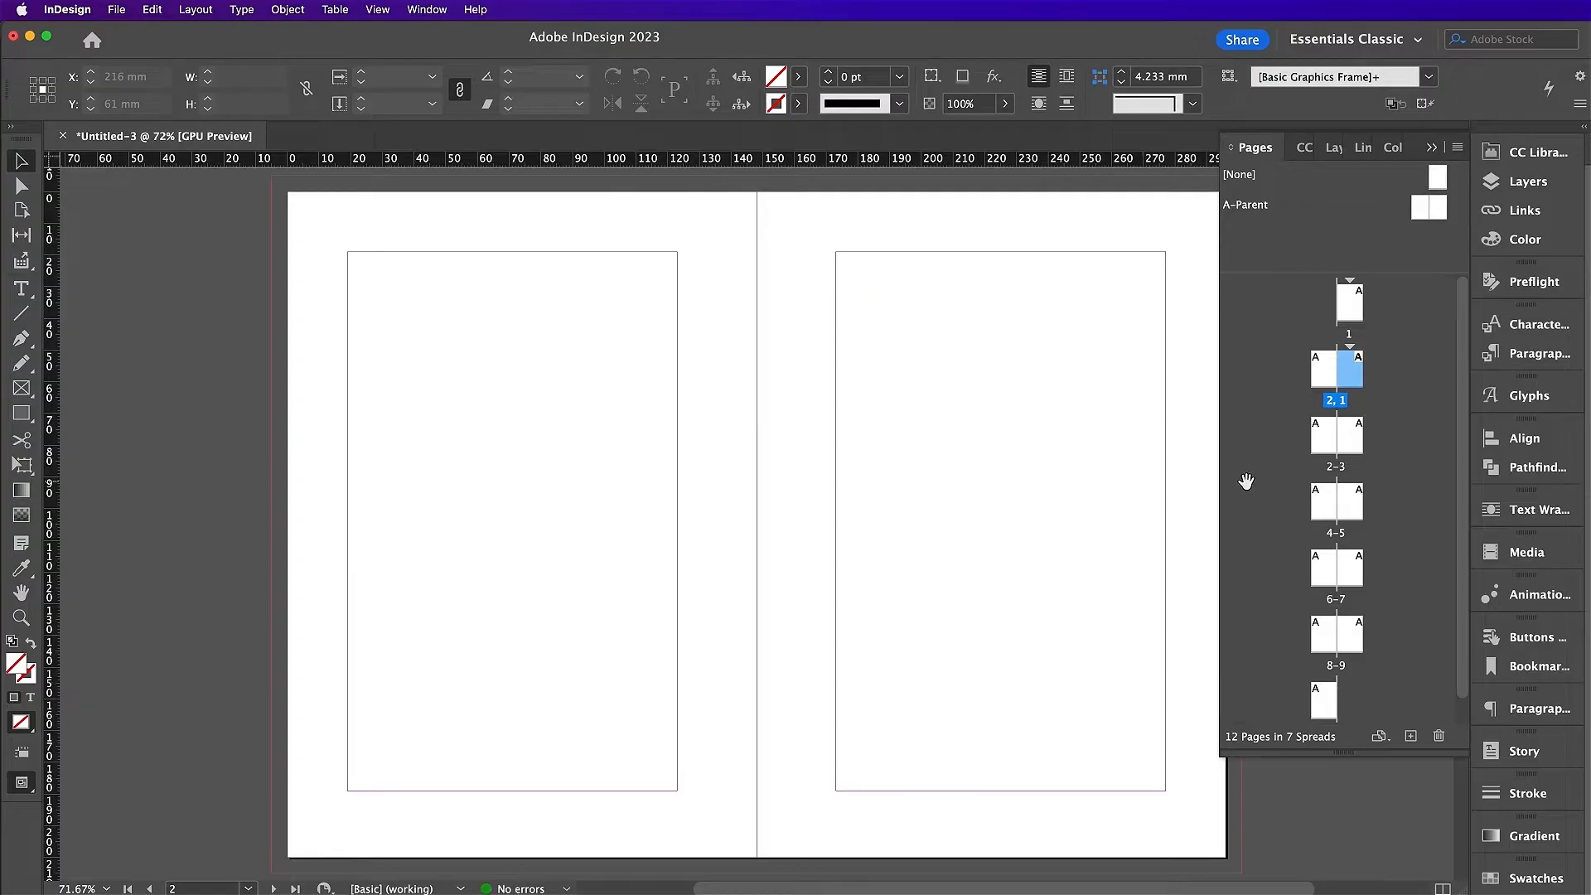
Step: Number the opening pages from page 1 in lowercase roman numerals (i, ii, iii)
{"action": "double_click", "coordinate": [1344, 317]}
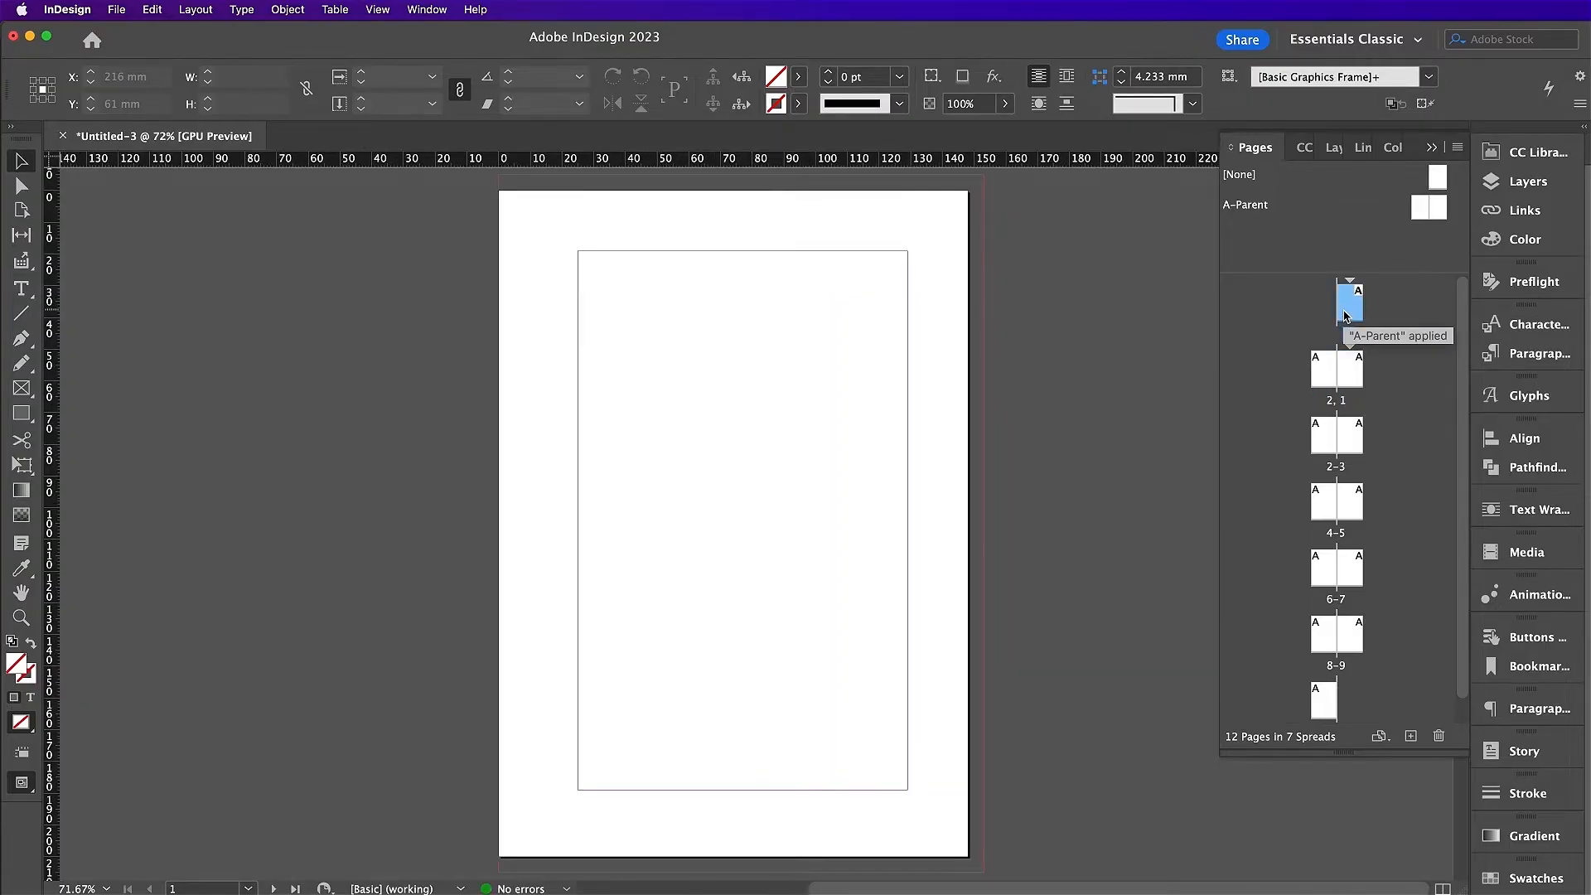
{"action": "right_click", "coordinate": [1344, 317]}
{"action": "left_click", "coordinate": [1372, 522]}
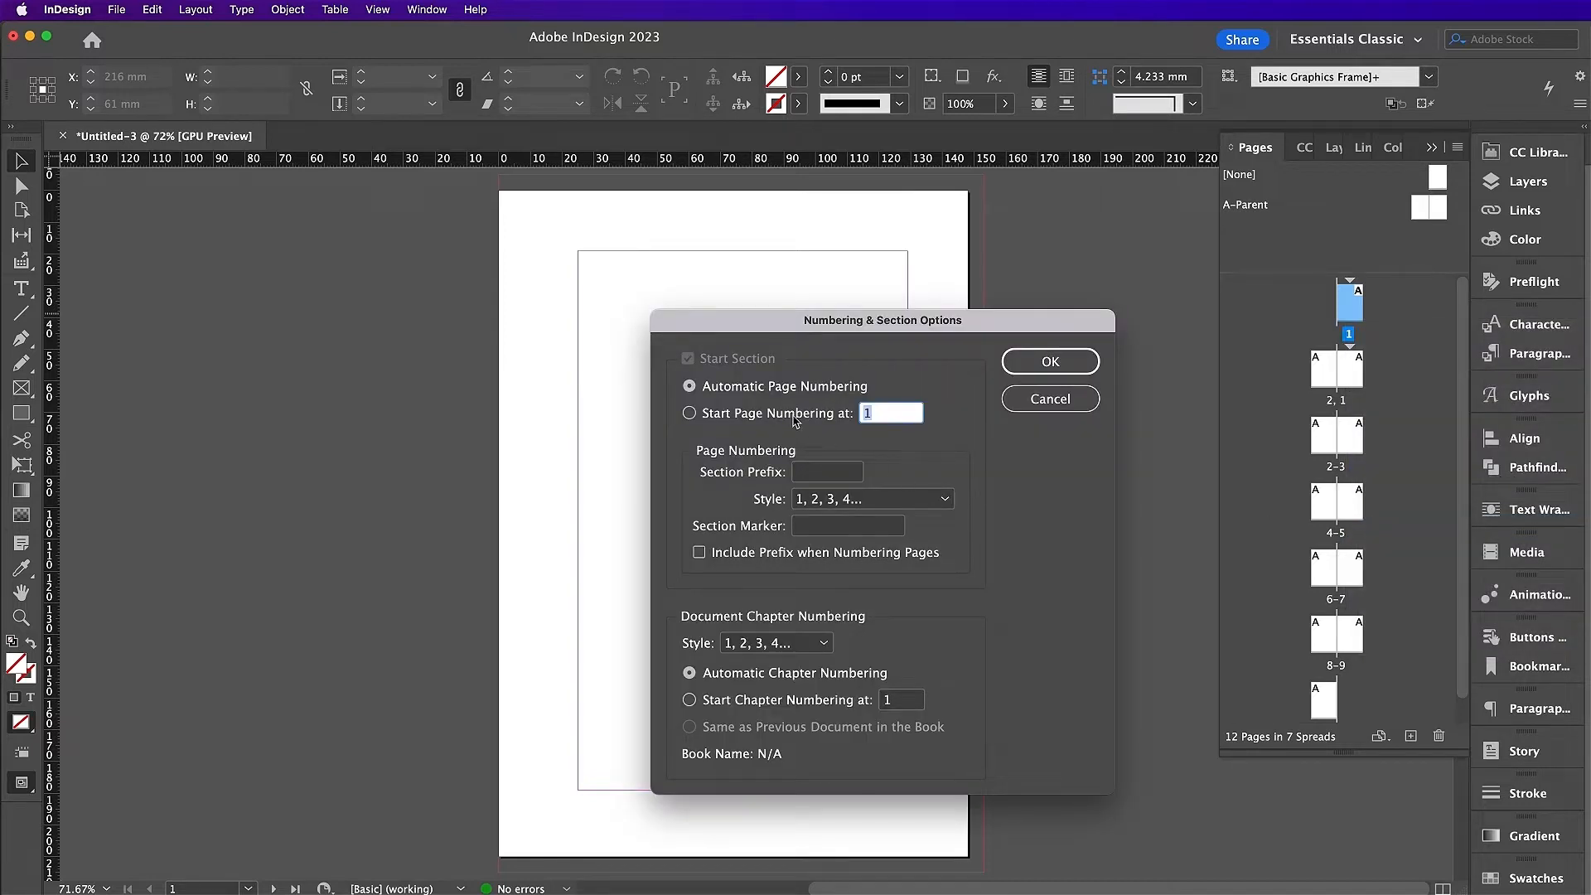
{"action": "left_click", "coordinate": [794, 414]}
{"action": "left_click", "coordinate": [808, 499]}
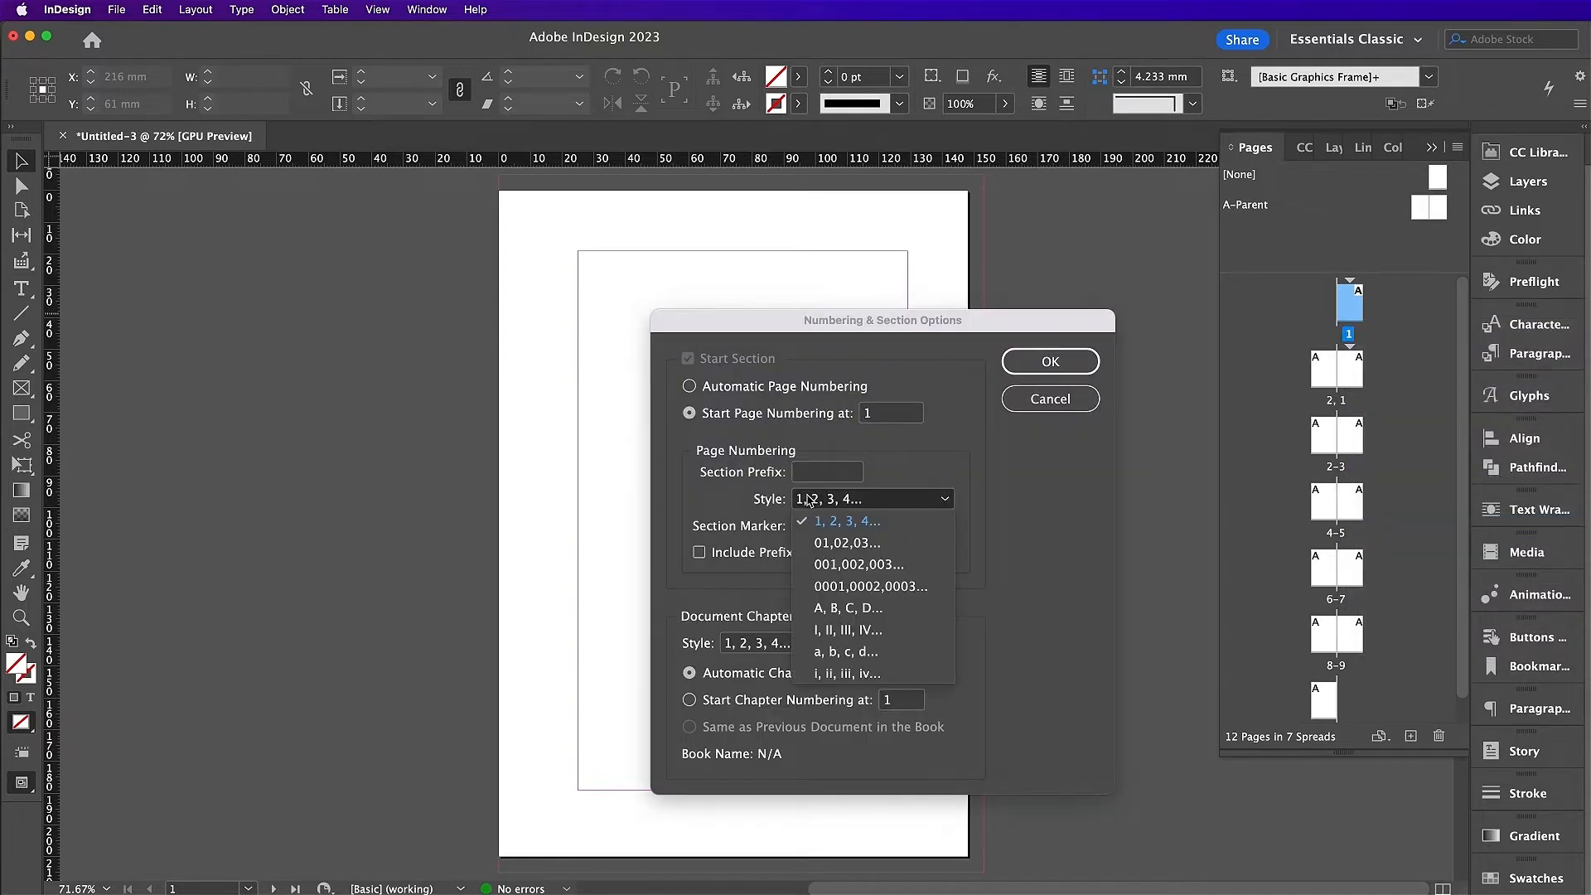
{"action": "left_click", "coordinate": [856, 672]}
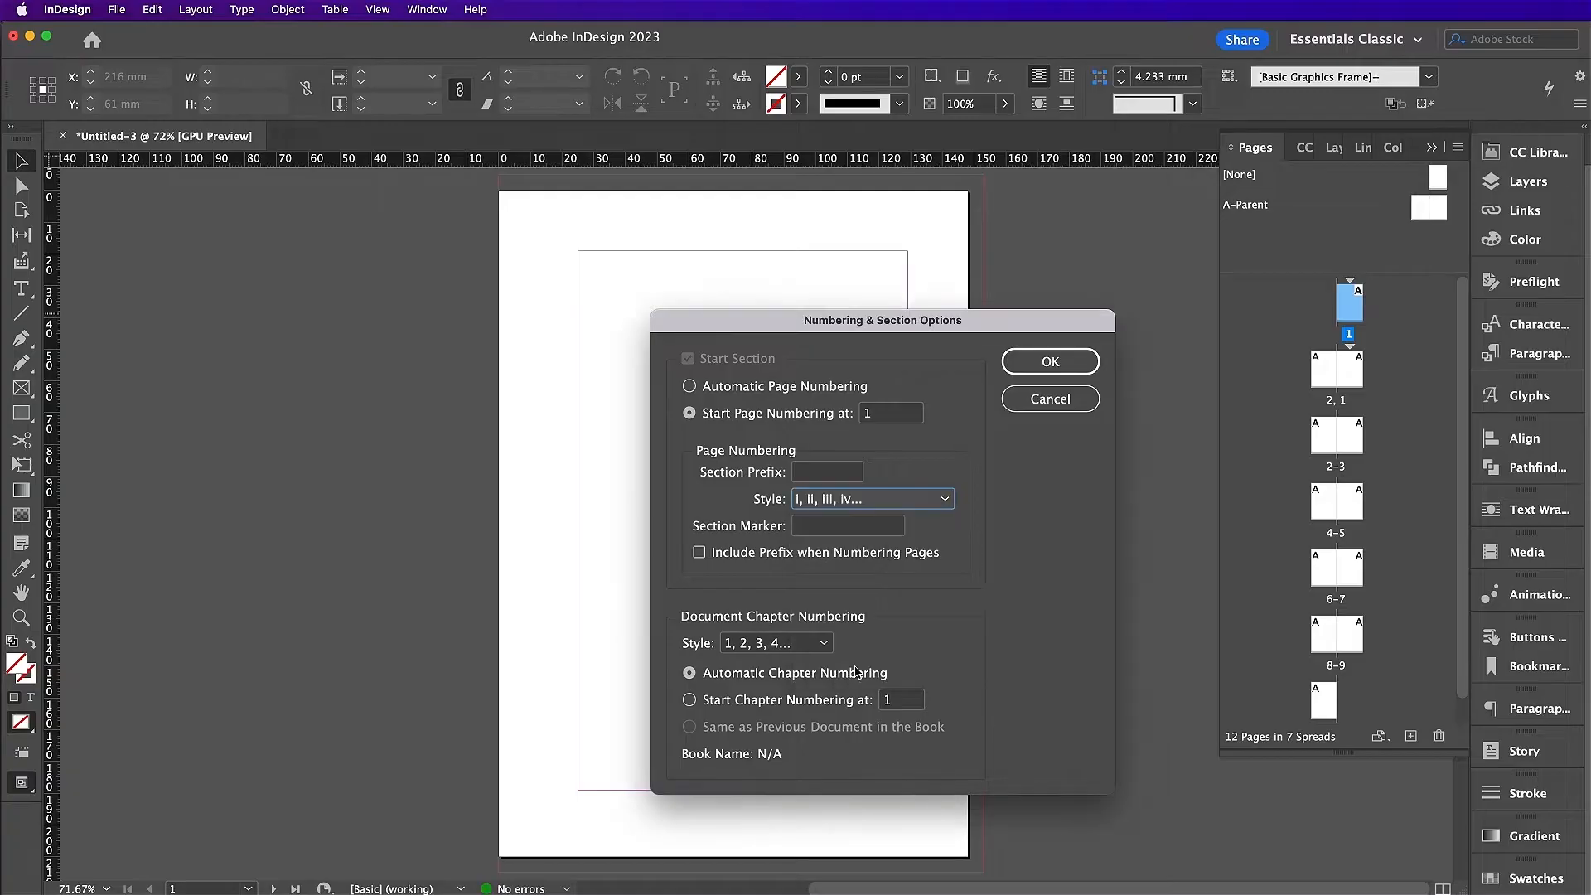
{"action": "left_click", "coordinate": [1019, 365]}
Step: Open the A-Parent spread for editing
{"action": "double_click", "coordinate": [1416, 220]}
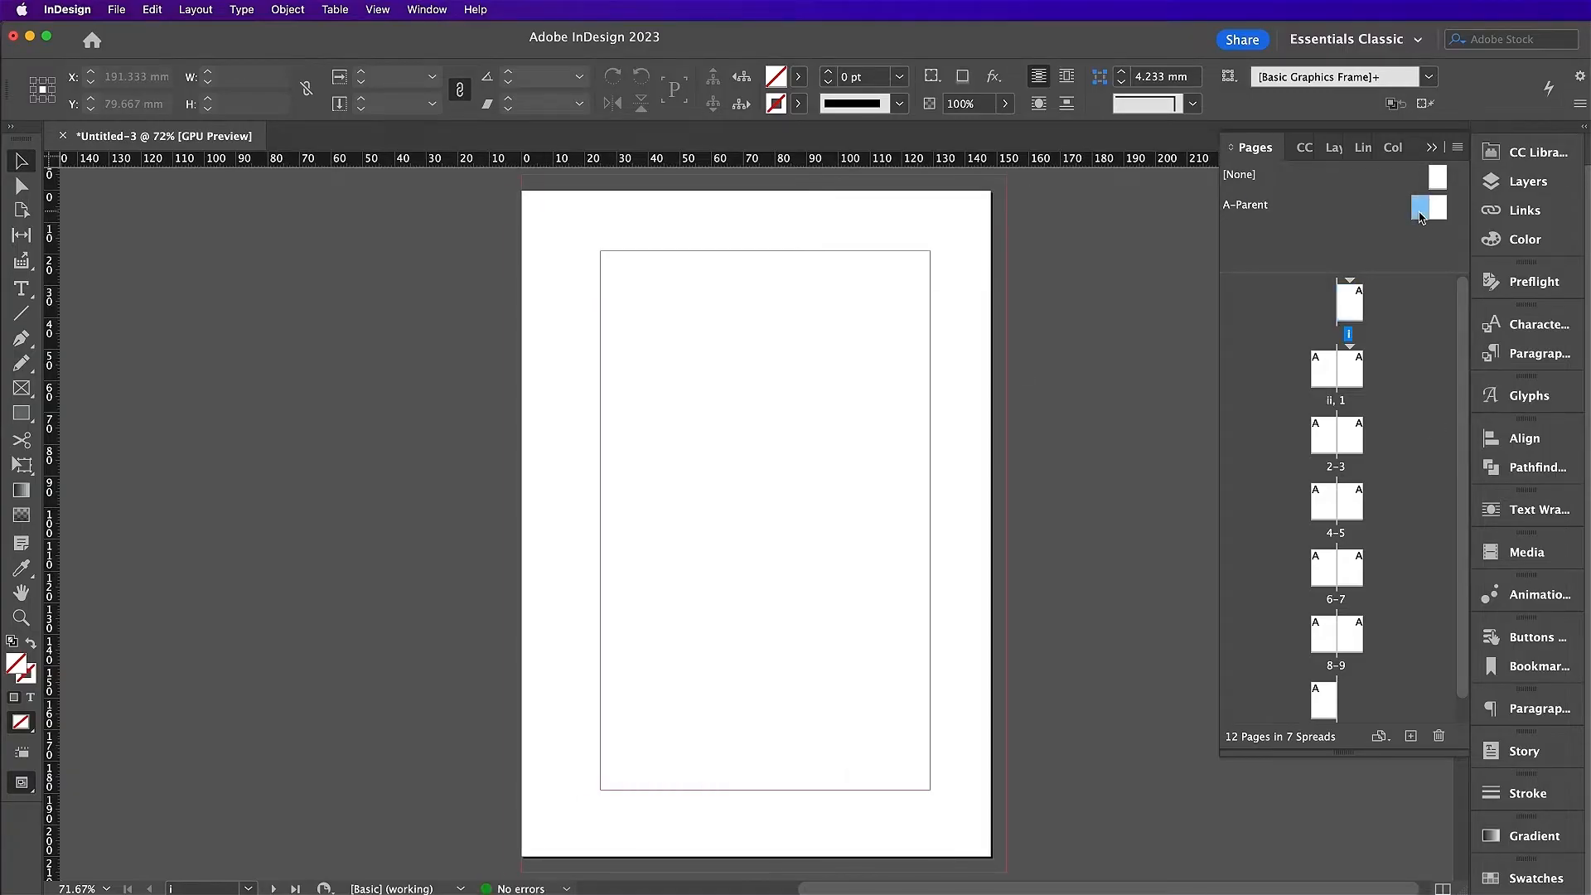
{"action": "scroll", "coordinate": [942, 312], "scroll_direction": "right", "scroll_amount": 3}
{"action": "scroll", "coordinate": [941, 313], "scroll_direction": "right", "scroll_amount": 3}
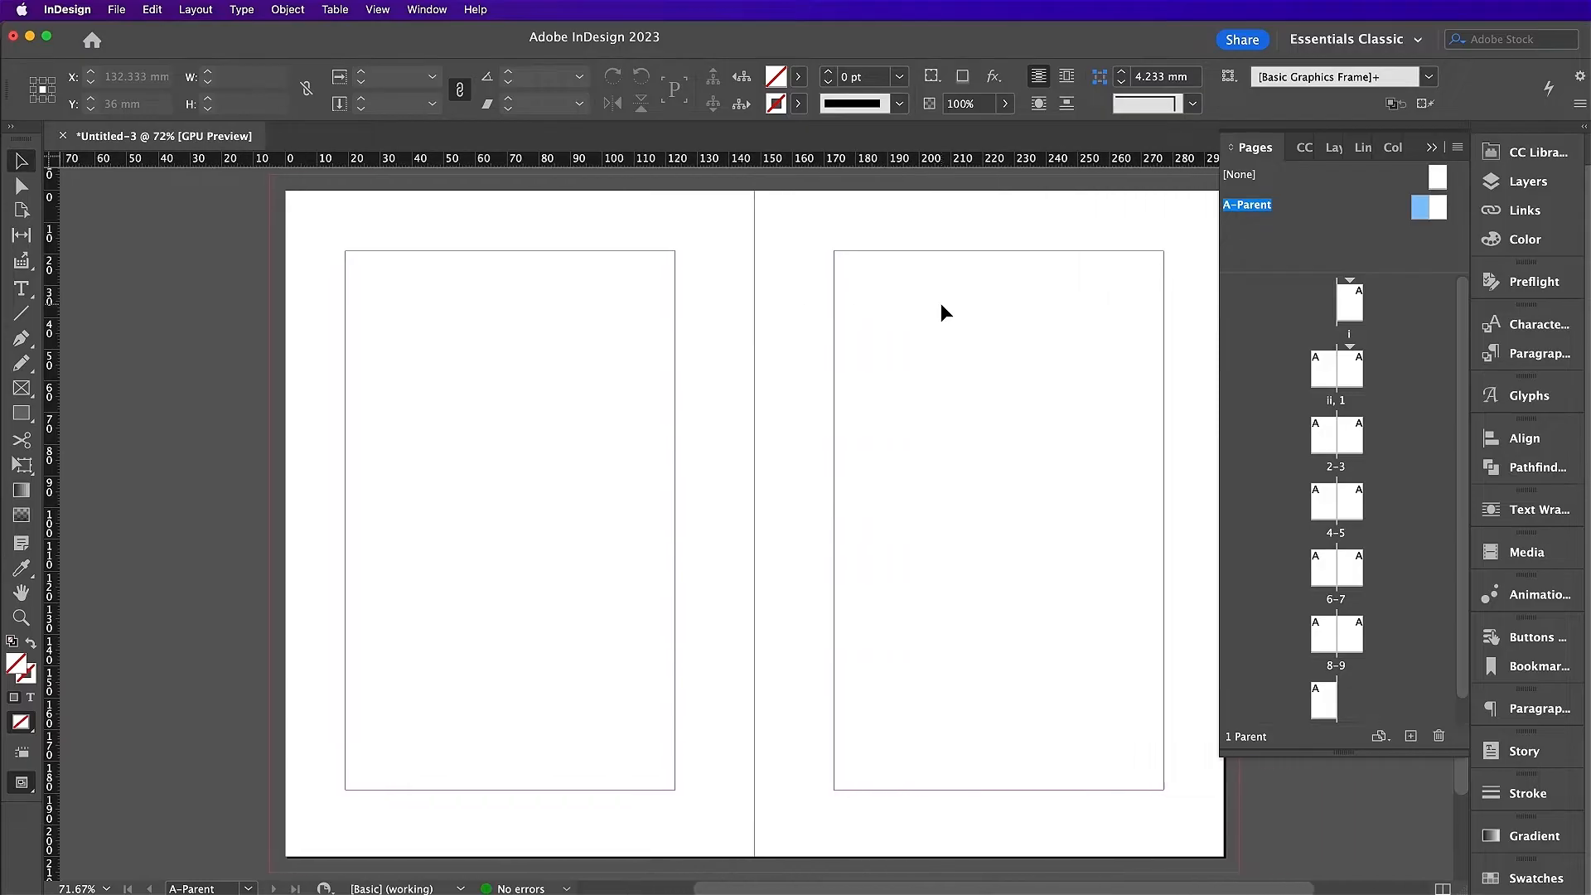
Step: Lock the Photos, Frames and Marble layers and add a page number marker in a left-page footer frame
{"action": "left_click", "coordinate": [1336, 150]}
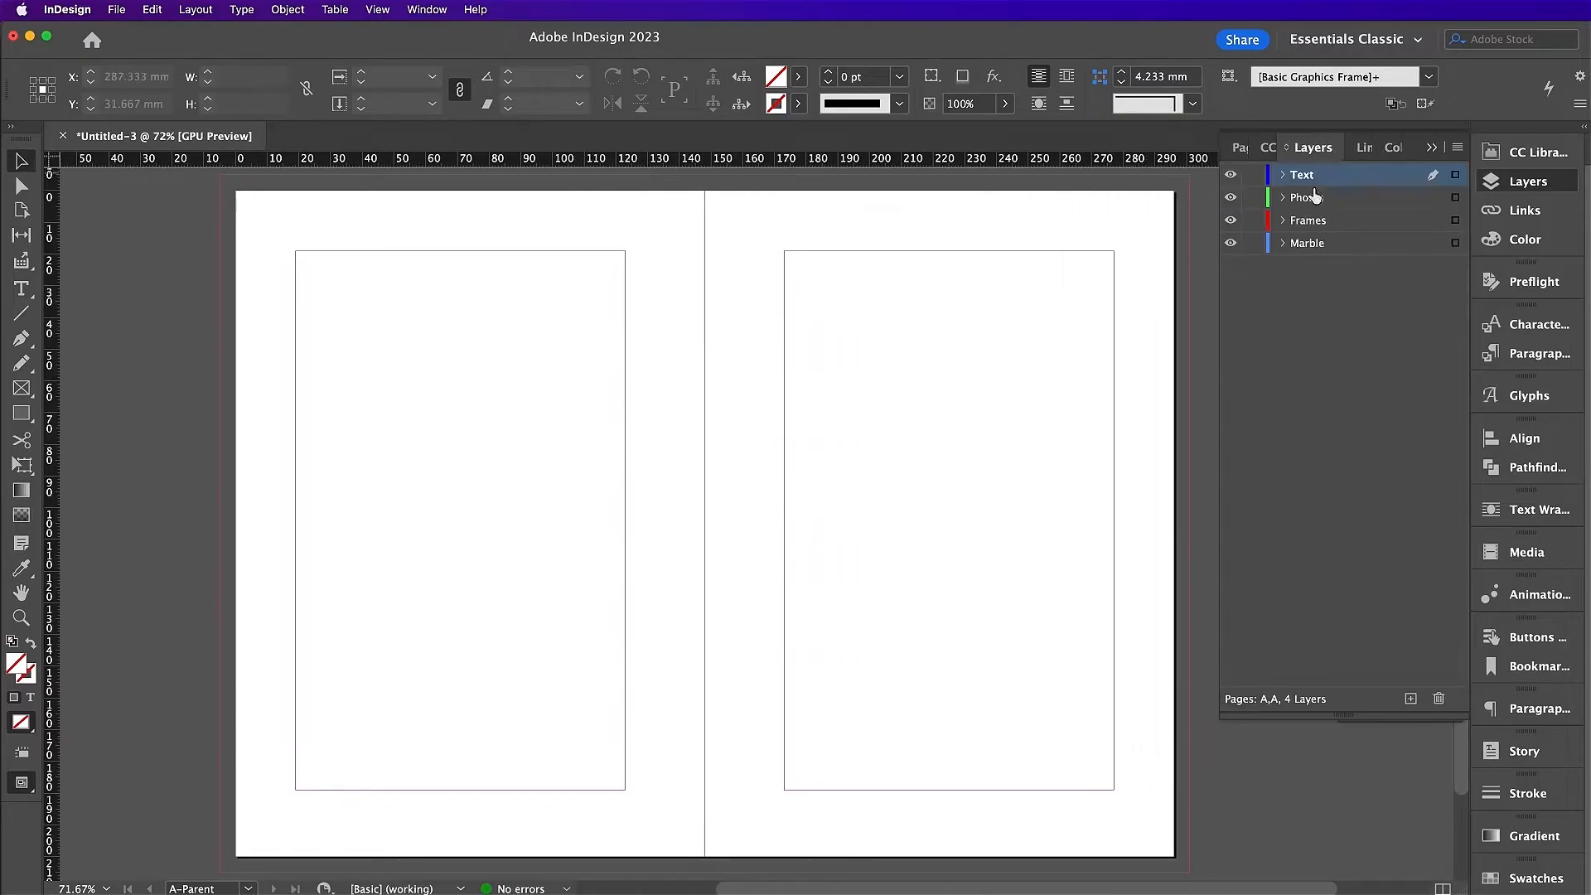
{"action": "left_click_drag", "start_coordinate": [1263, 197], "coordinate": [1261, 255]}
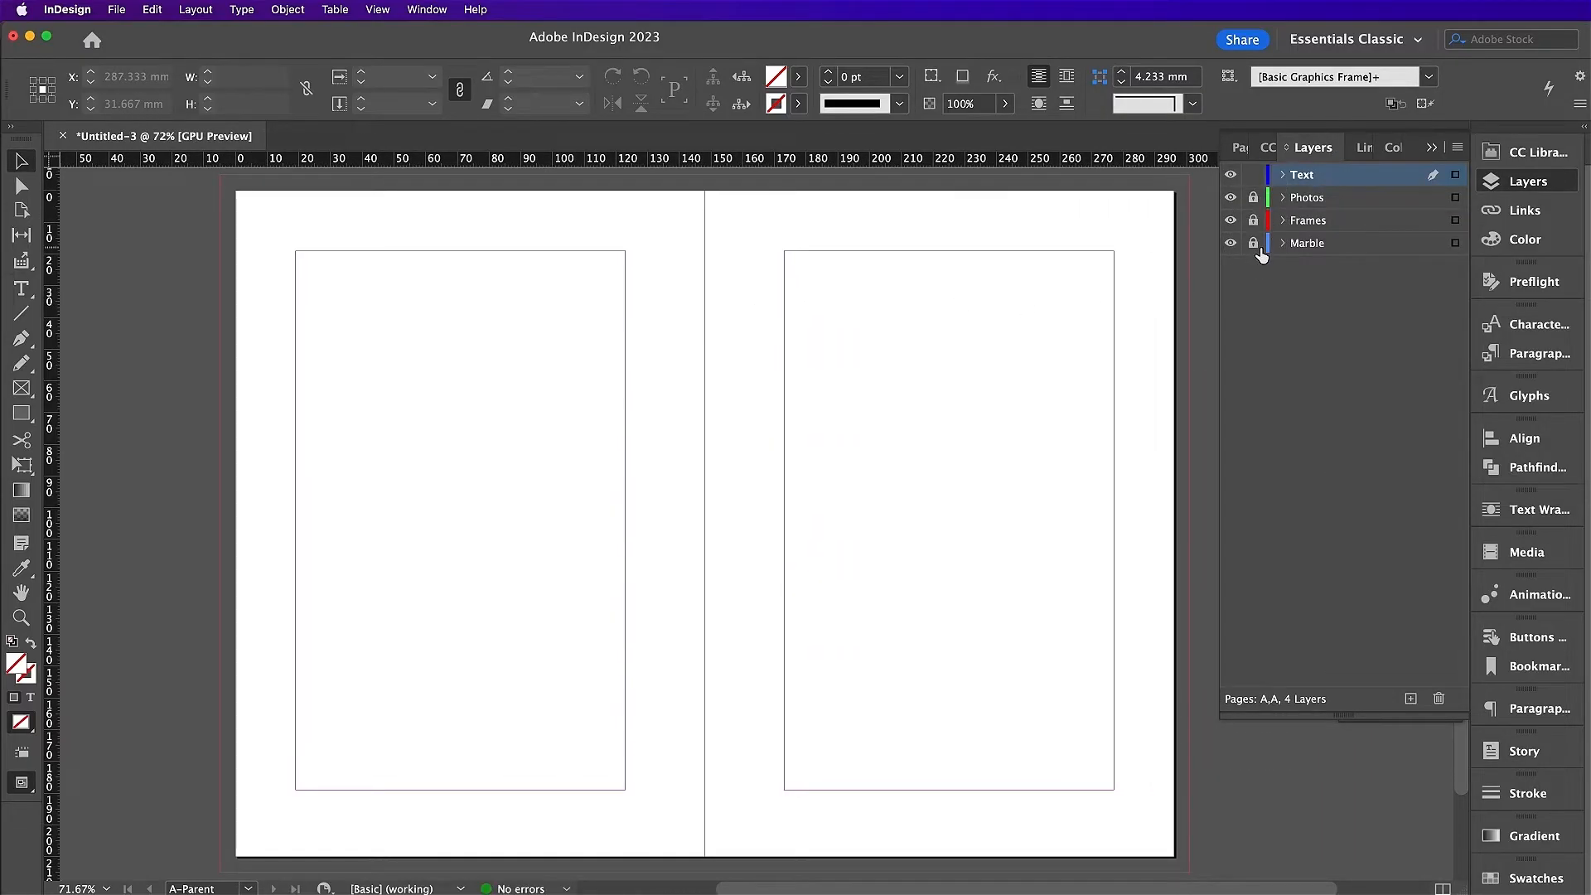
{"action": "left_click", "coordinate": [22, 288]}
{"action": "left_click_drag", "start_coordinate": [297, 761], "coordinate": [626, 788]}
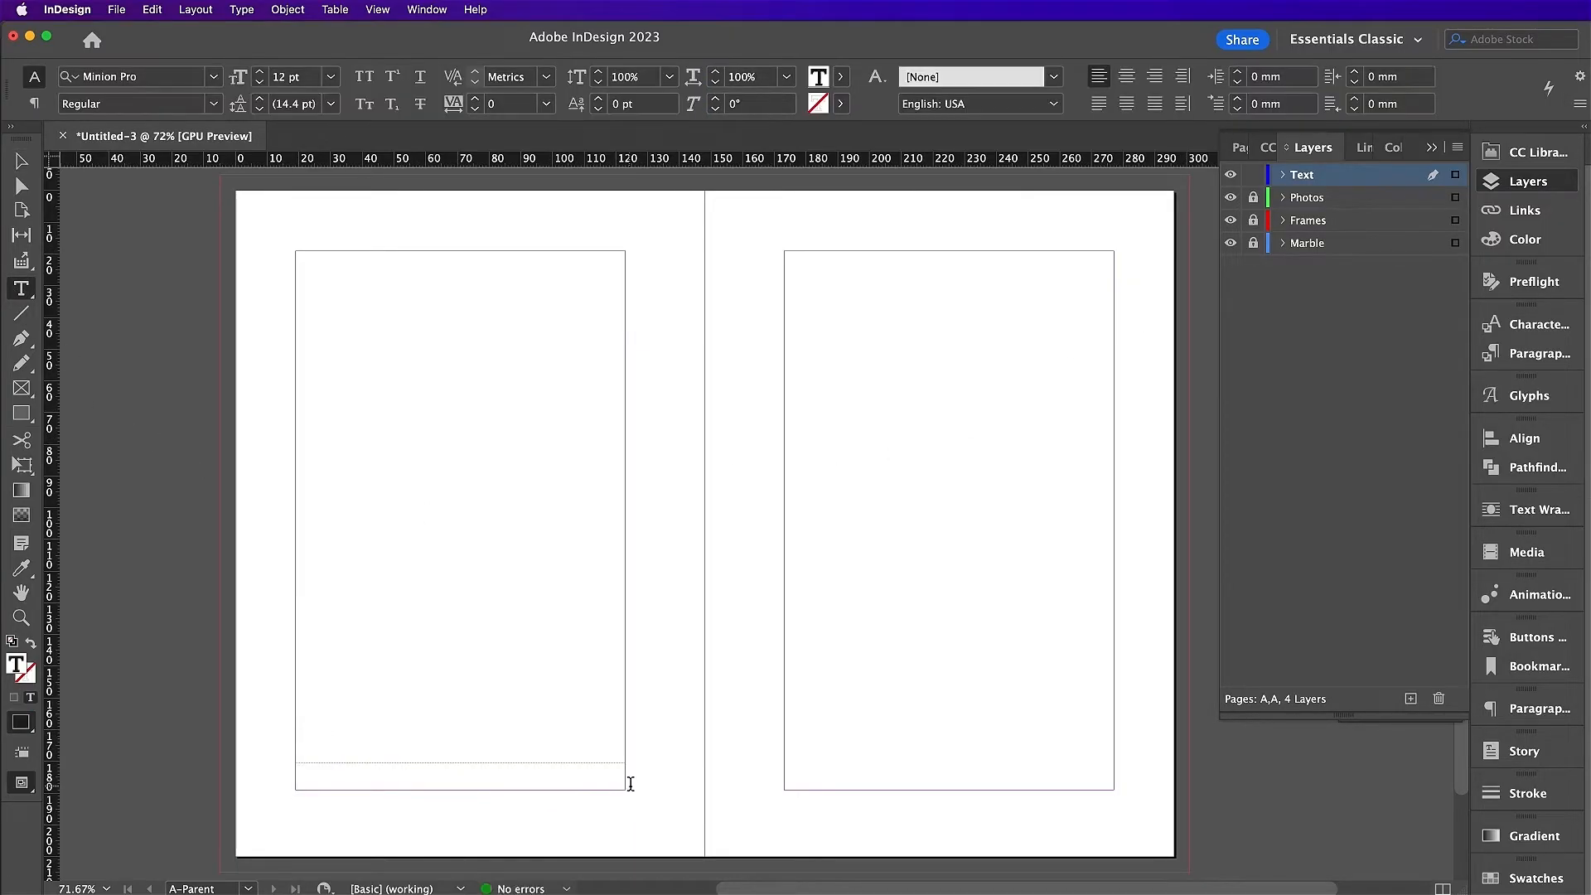
{"action": "left_click", "coordinate": [241, 9]}
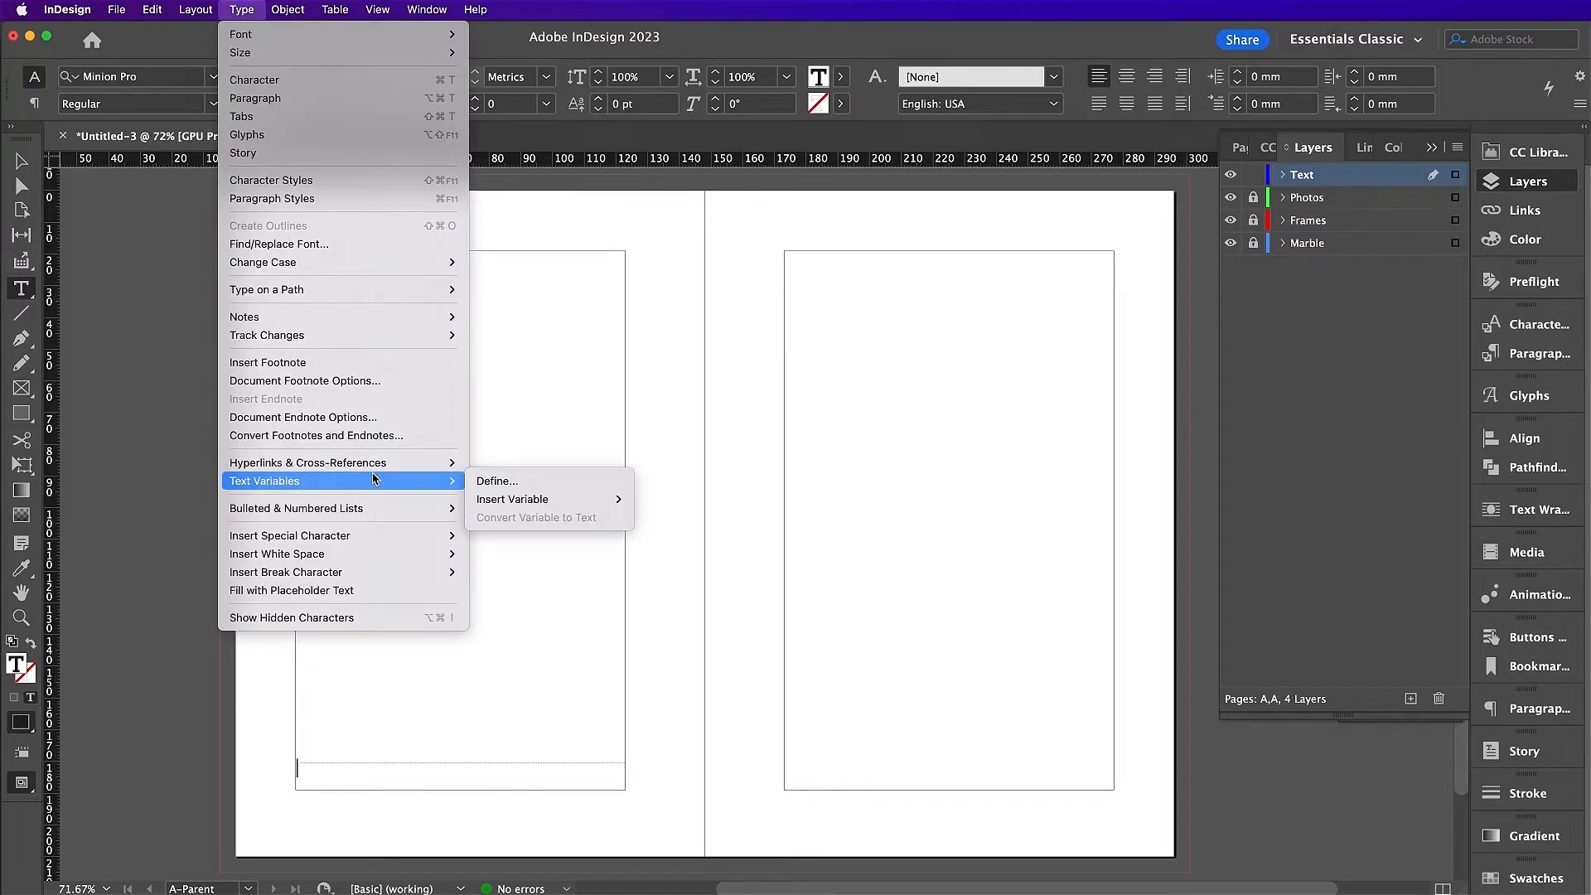
{"action": "mouse_move", "coordinate": [411, 535]}
{"action": "mouse_move", "coordinate": [564, 574]}
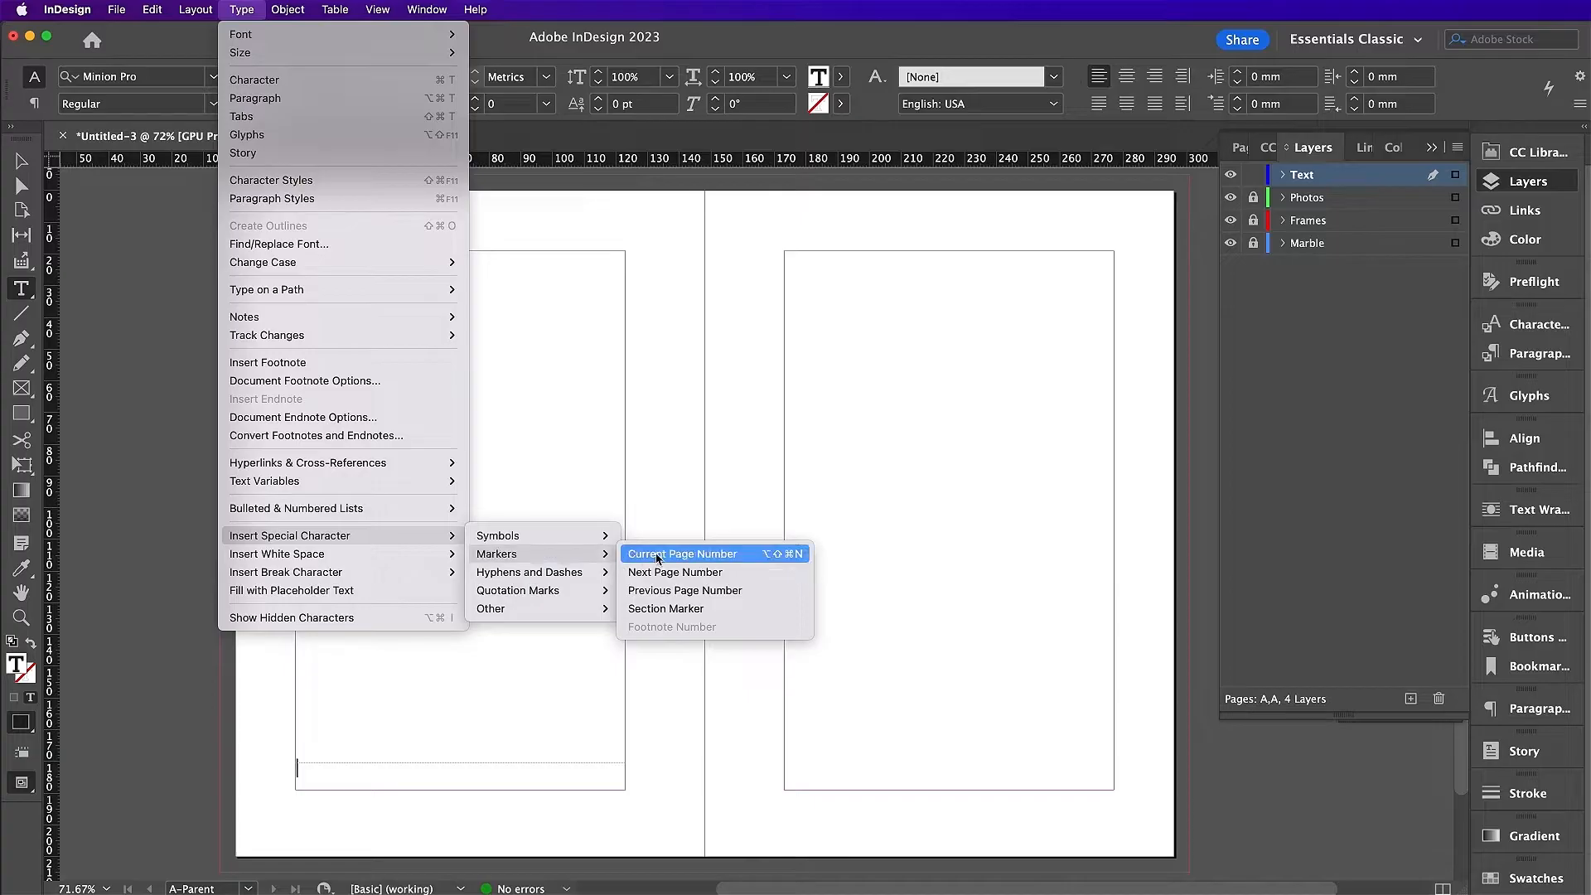
{"action": "left_click", "coordinate": [659, 555]}
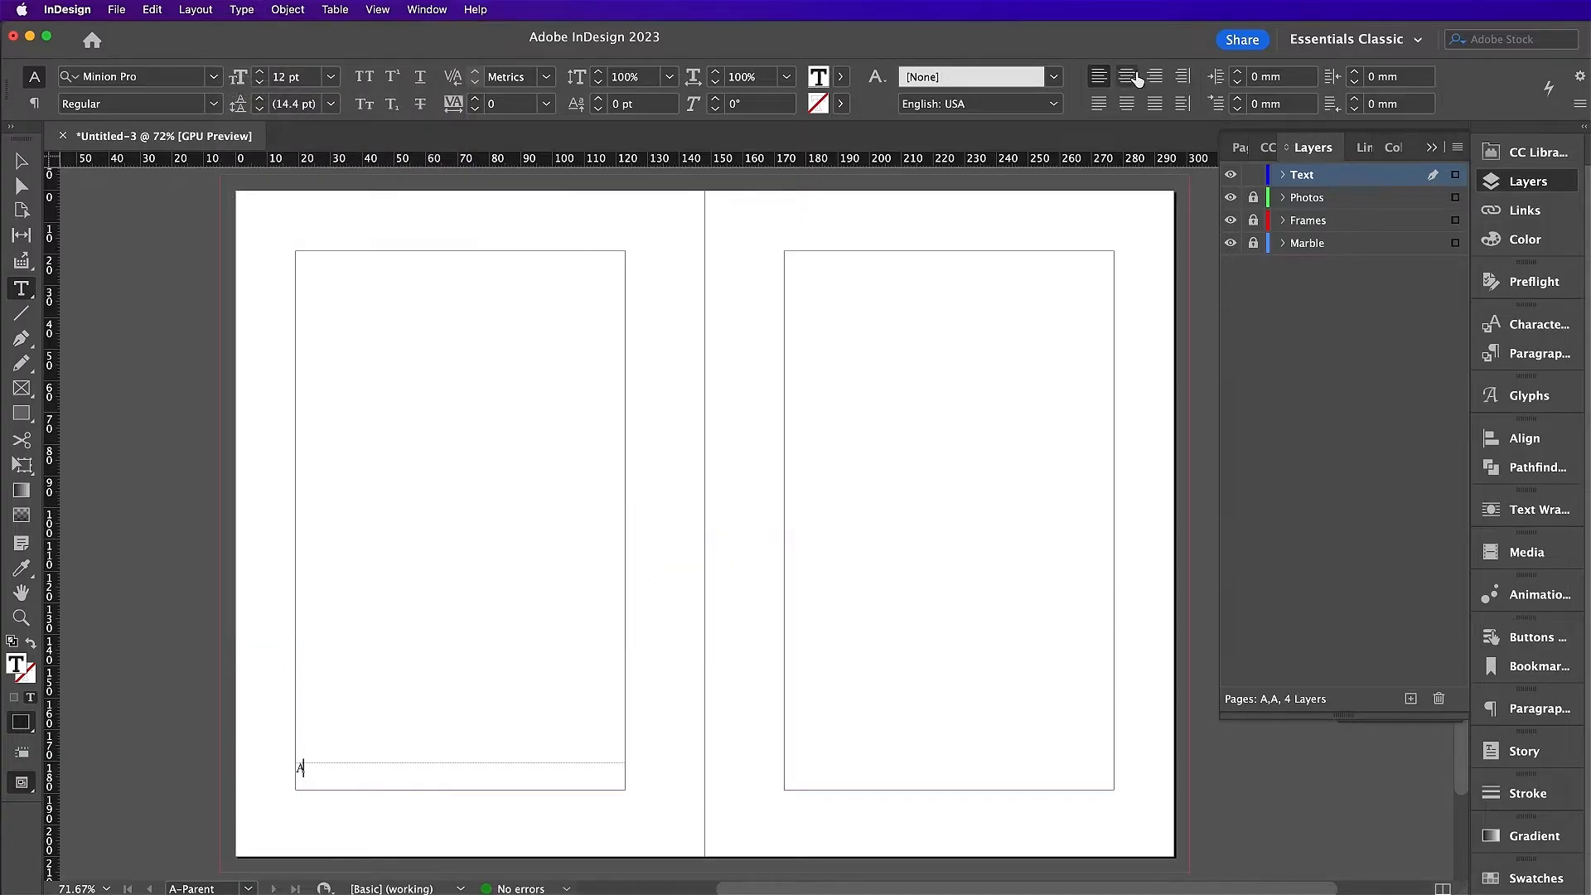
Step: Centre the page number and set it in Riveruta Regular
{"action": "left_click", "coordinate": [1126, 76]}
{"action": "left_click_drag", "start_coordinate": [475, 766], "coordinate": [405, 759]}
{"action": "left_click", "coordinate": [136, 78]}
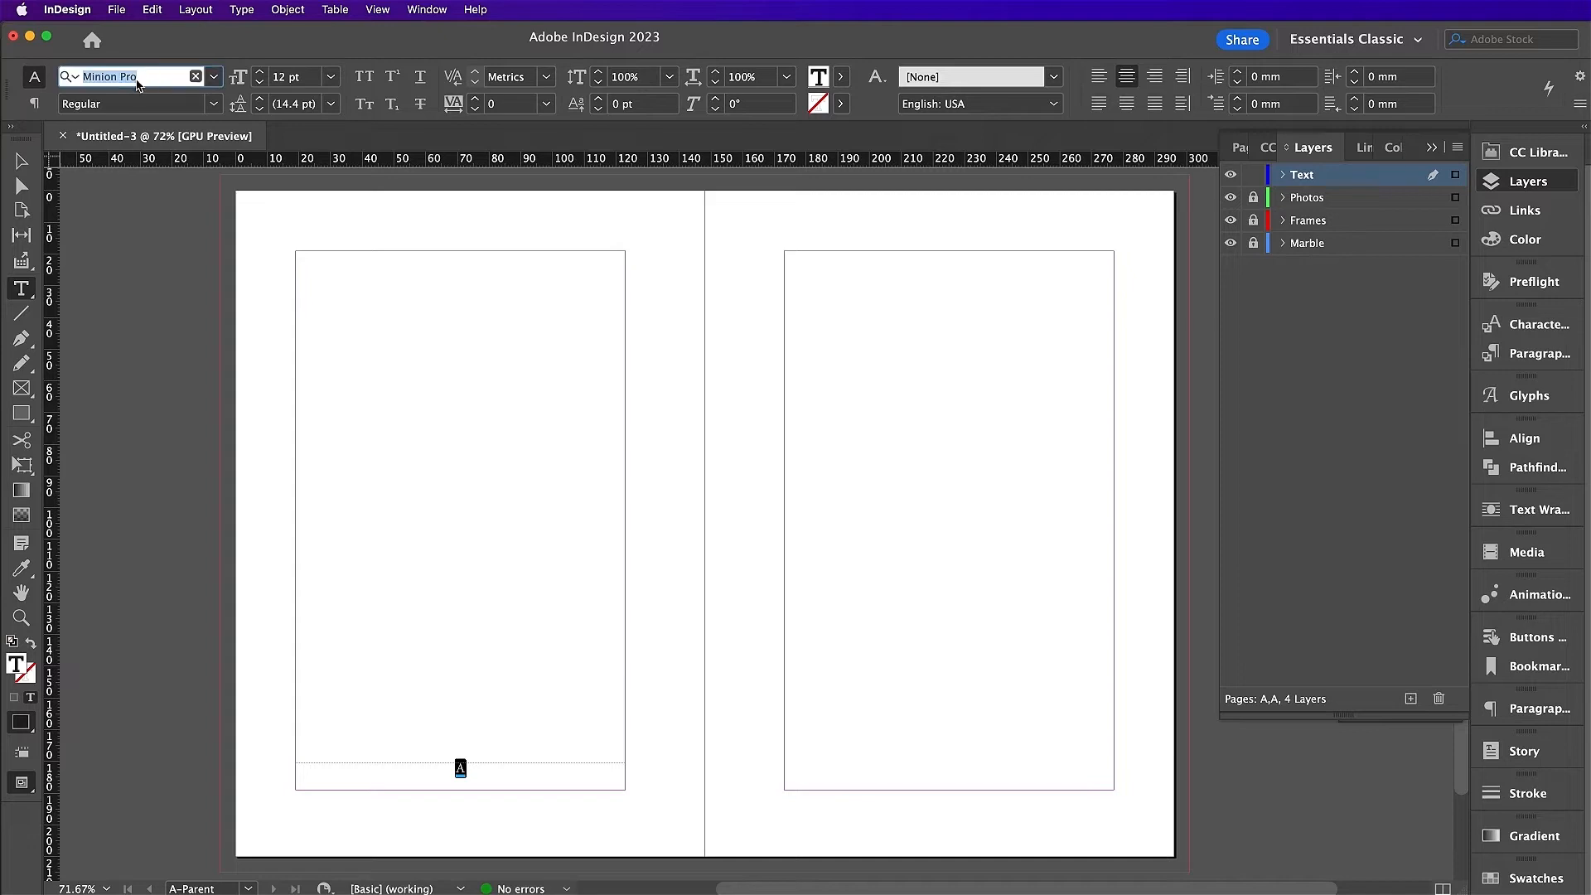
{"action": "type", "text": "riv"}
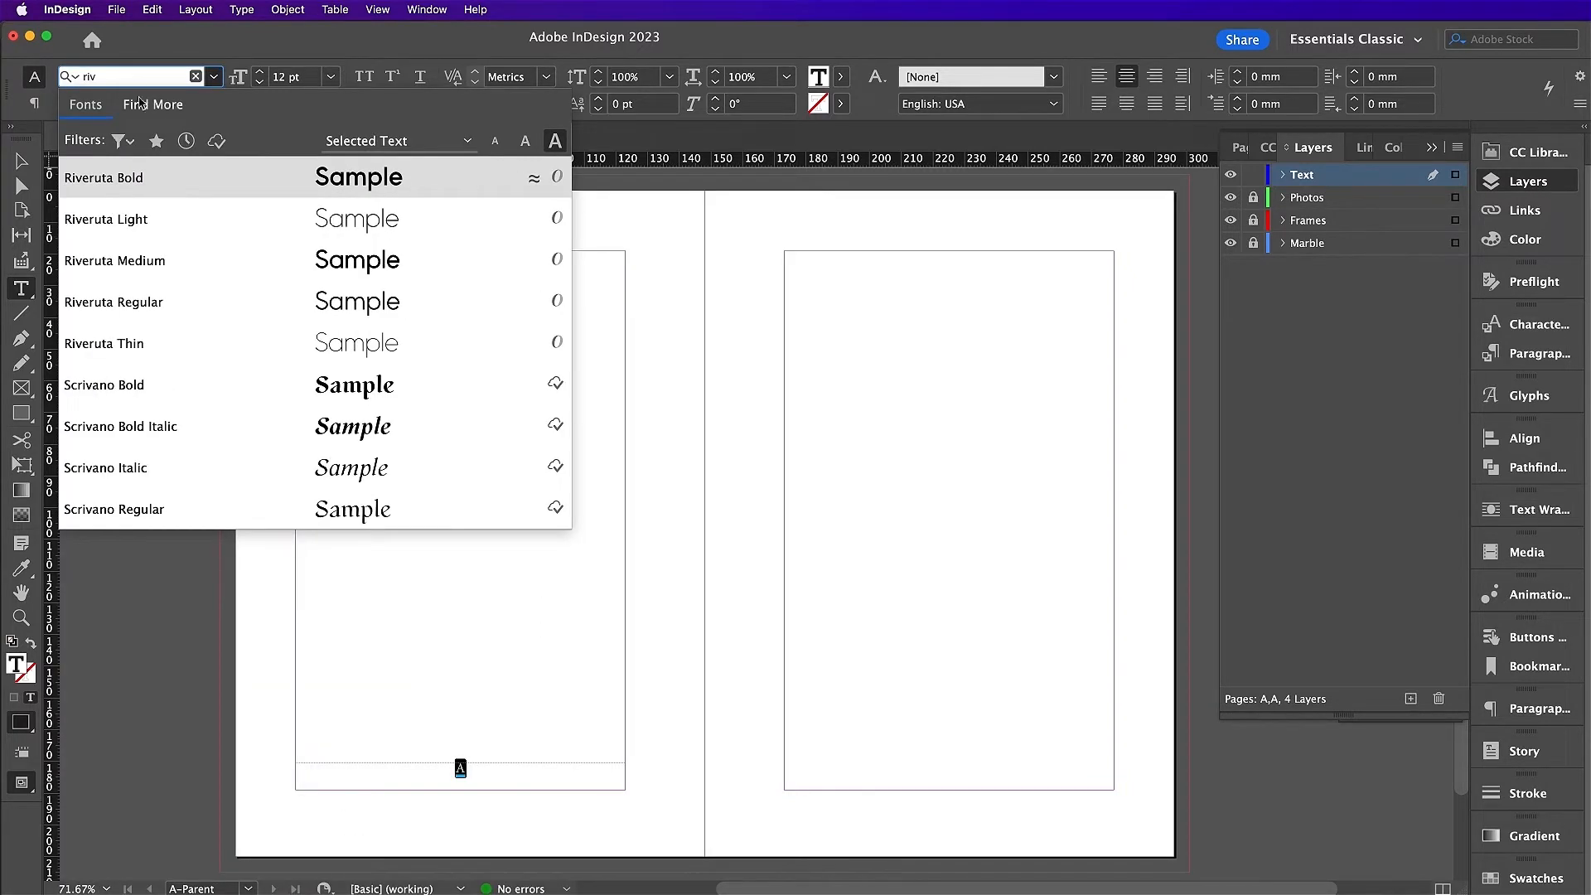
{"action": "left_click", "coordinate": [168, 301]}
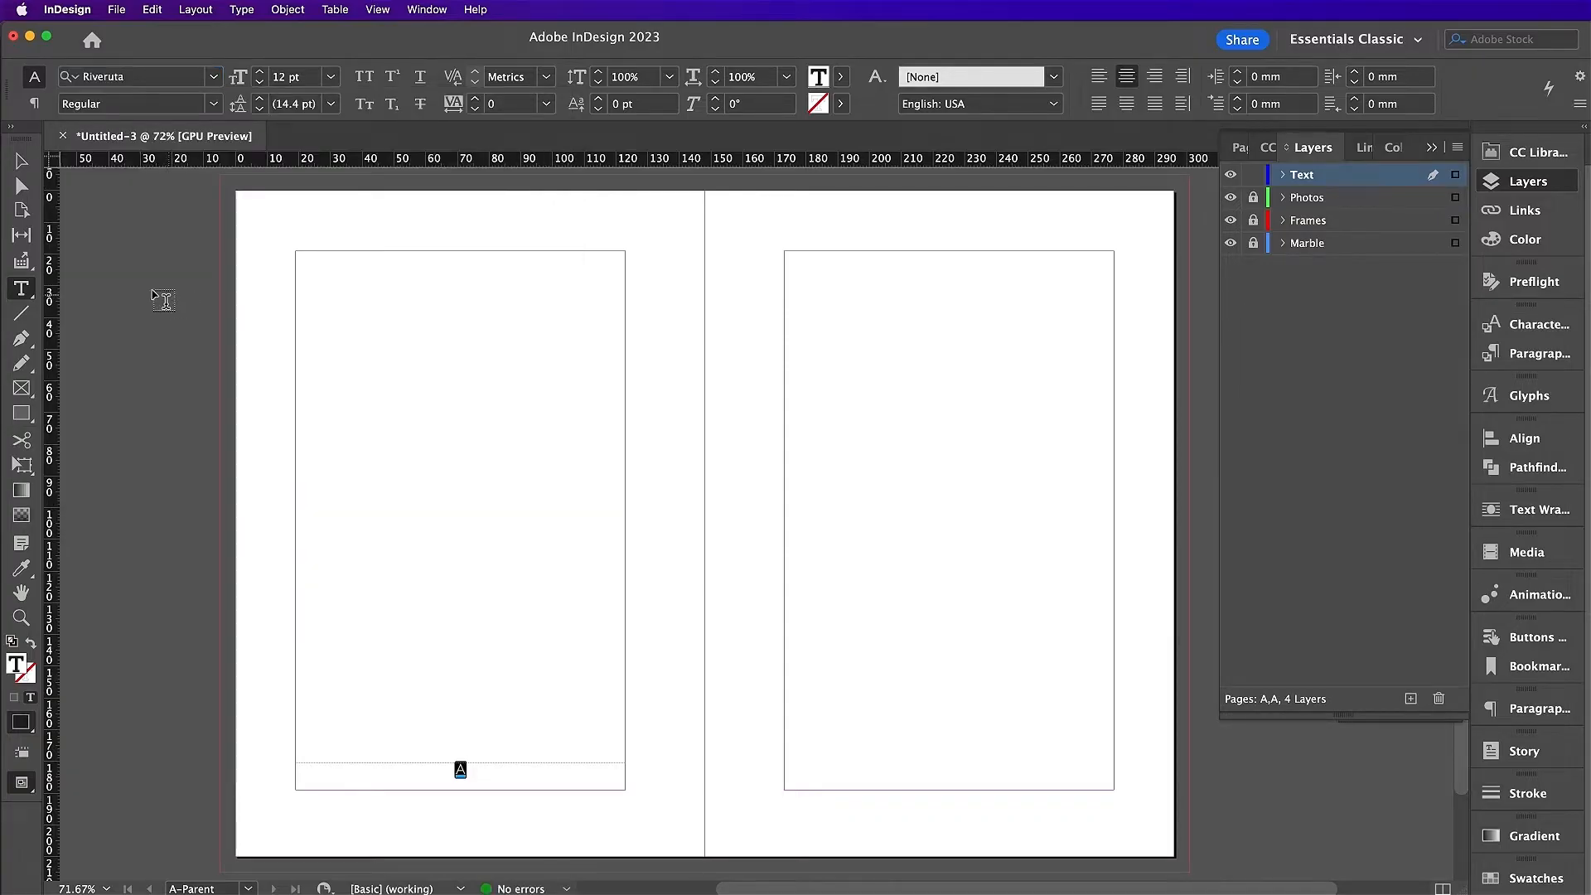
Step: Shorten the footer frame to 6 mm and copy it to the bottom of the right page
{"action": "left_click", "coordinate": [21, 161]}
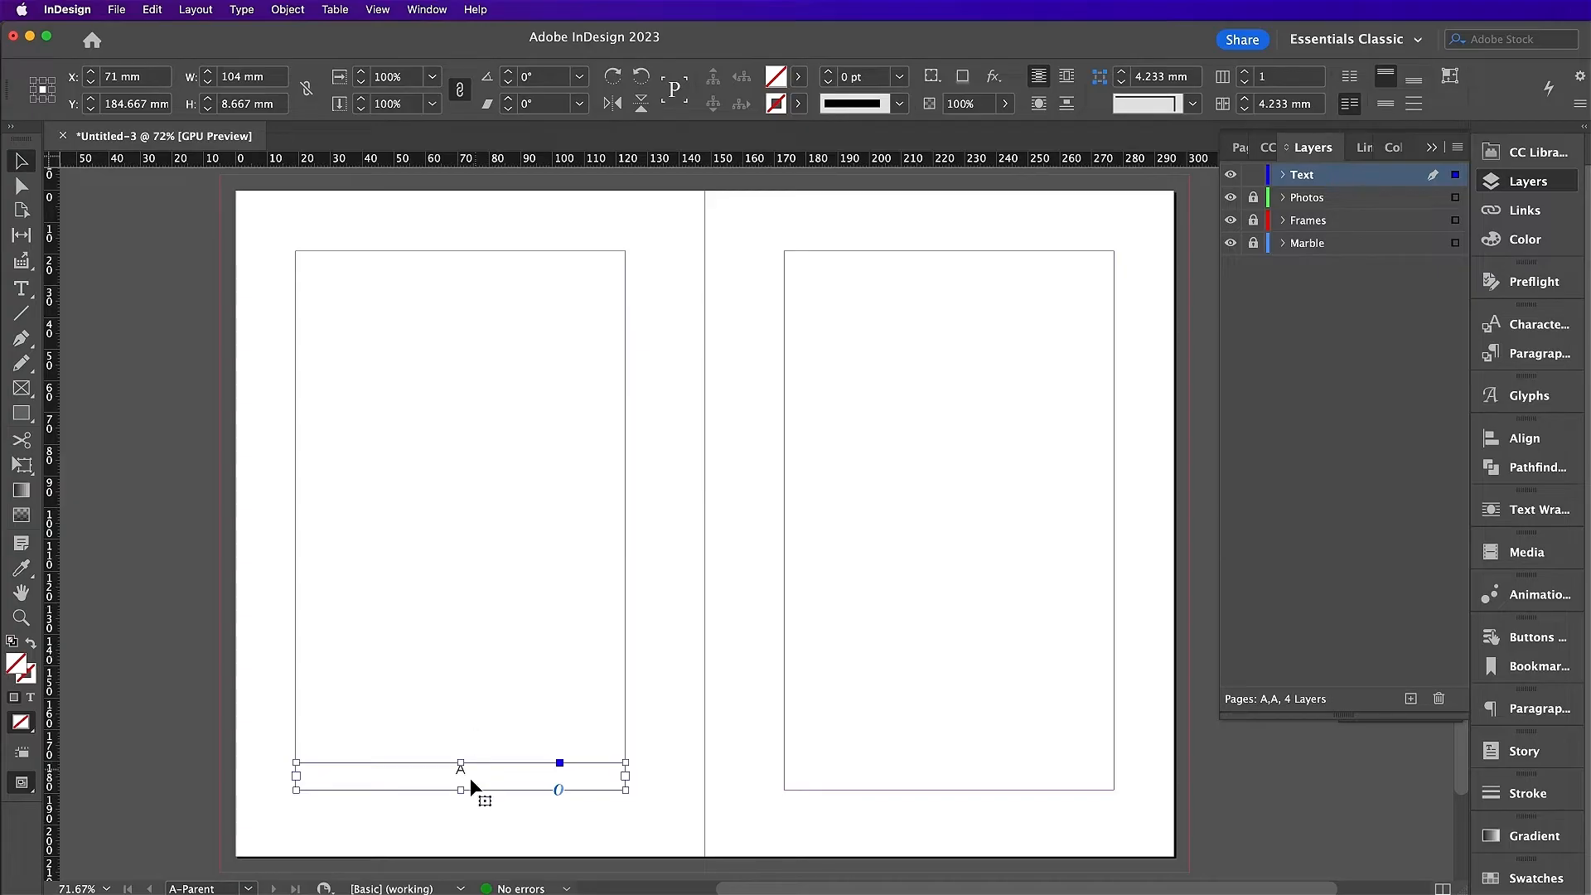
{"action": "left_click_drag", "start_coordinate": [461, 762], "coordinate": [463, 772]}
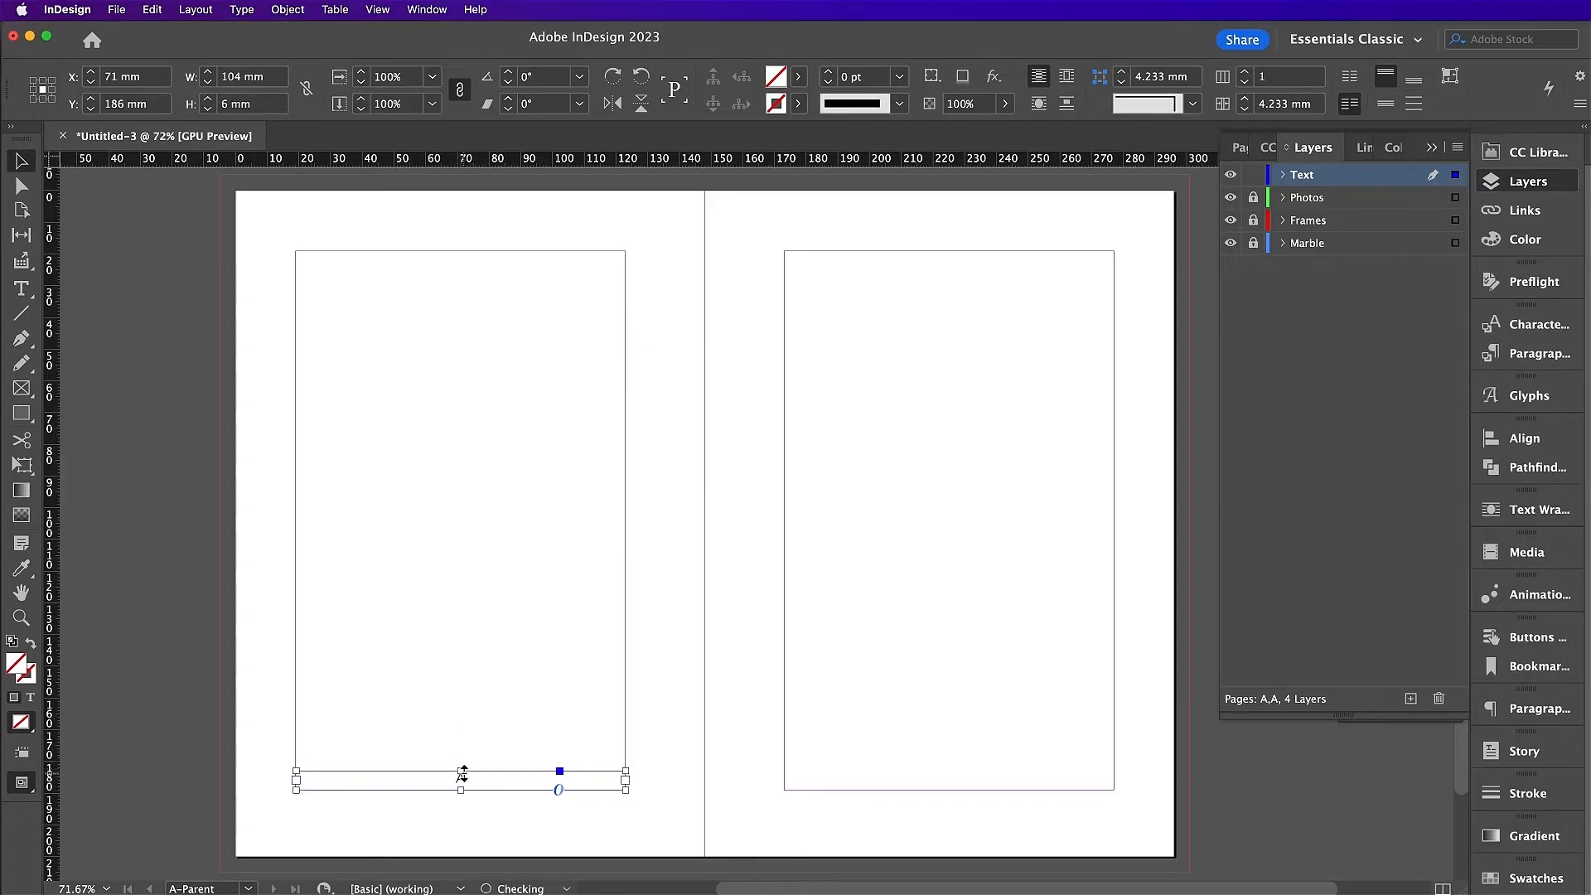
{"action": "key", "text": "super+v"}
{"action": "left_click_drag", "start_coordinate": [620, 533], "coordinate": [809, 780]}
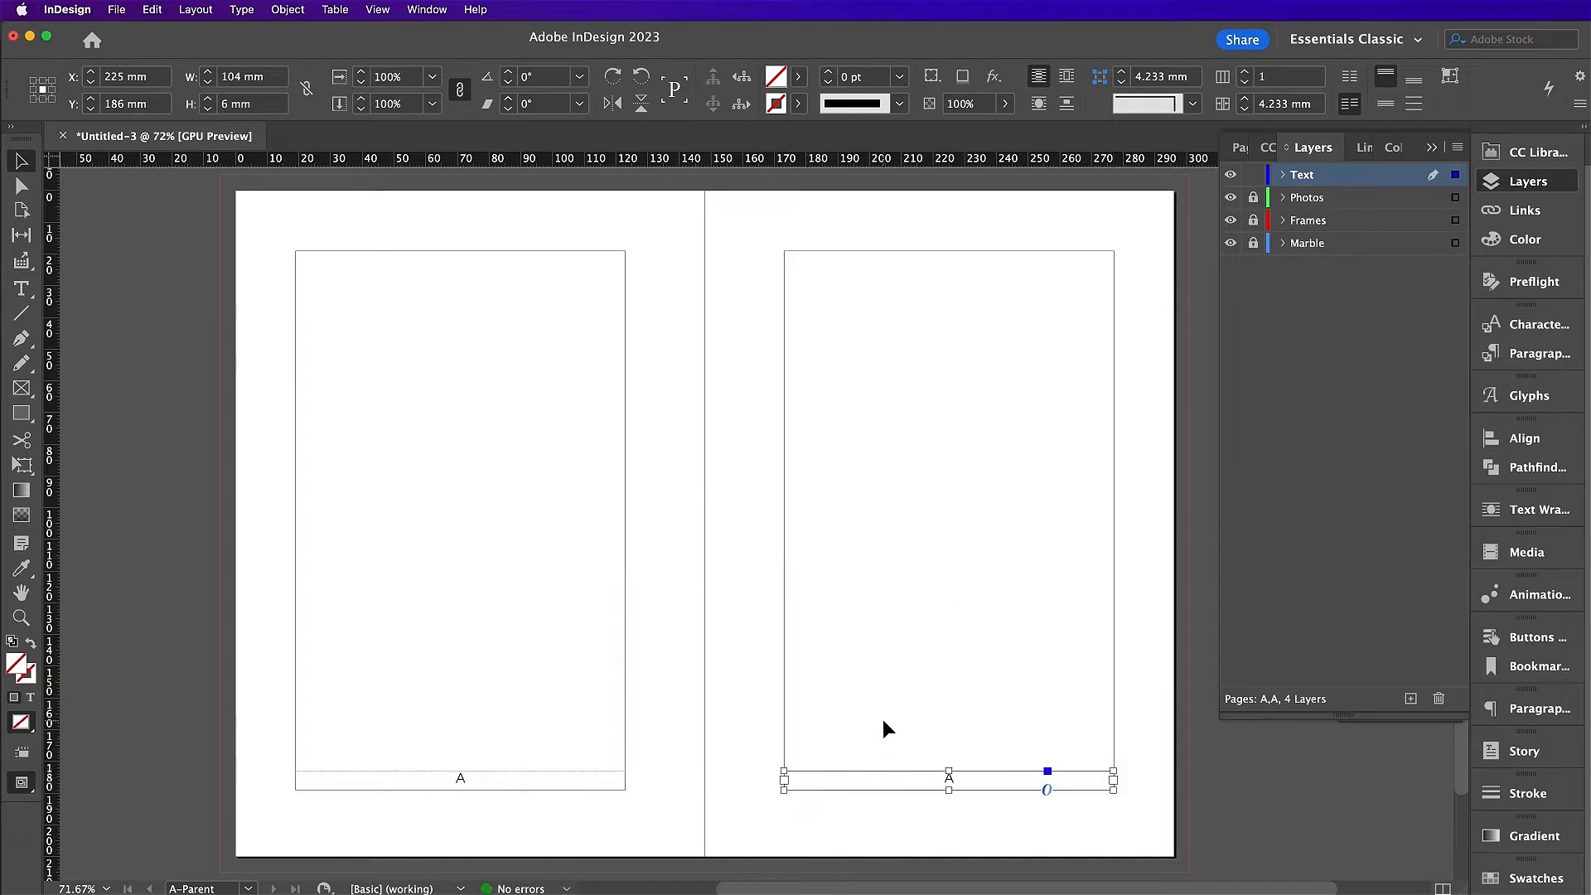
Step: Apply the [None] parent to pages i and ii
{"action": "left_click", "coordinate": [1236, 148]}
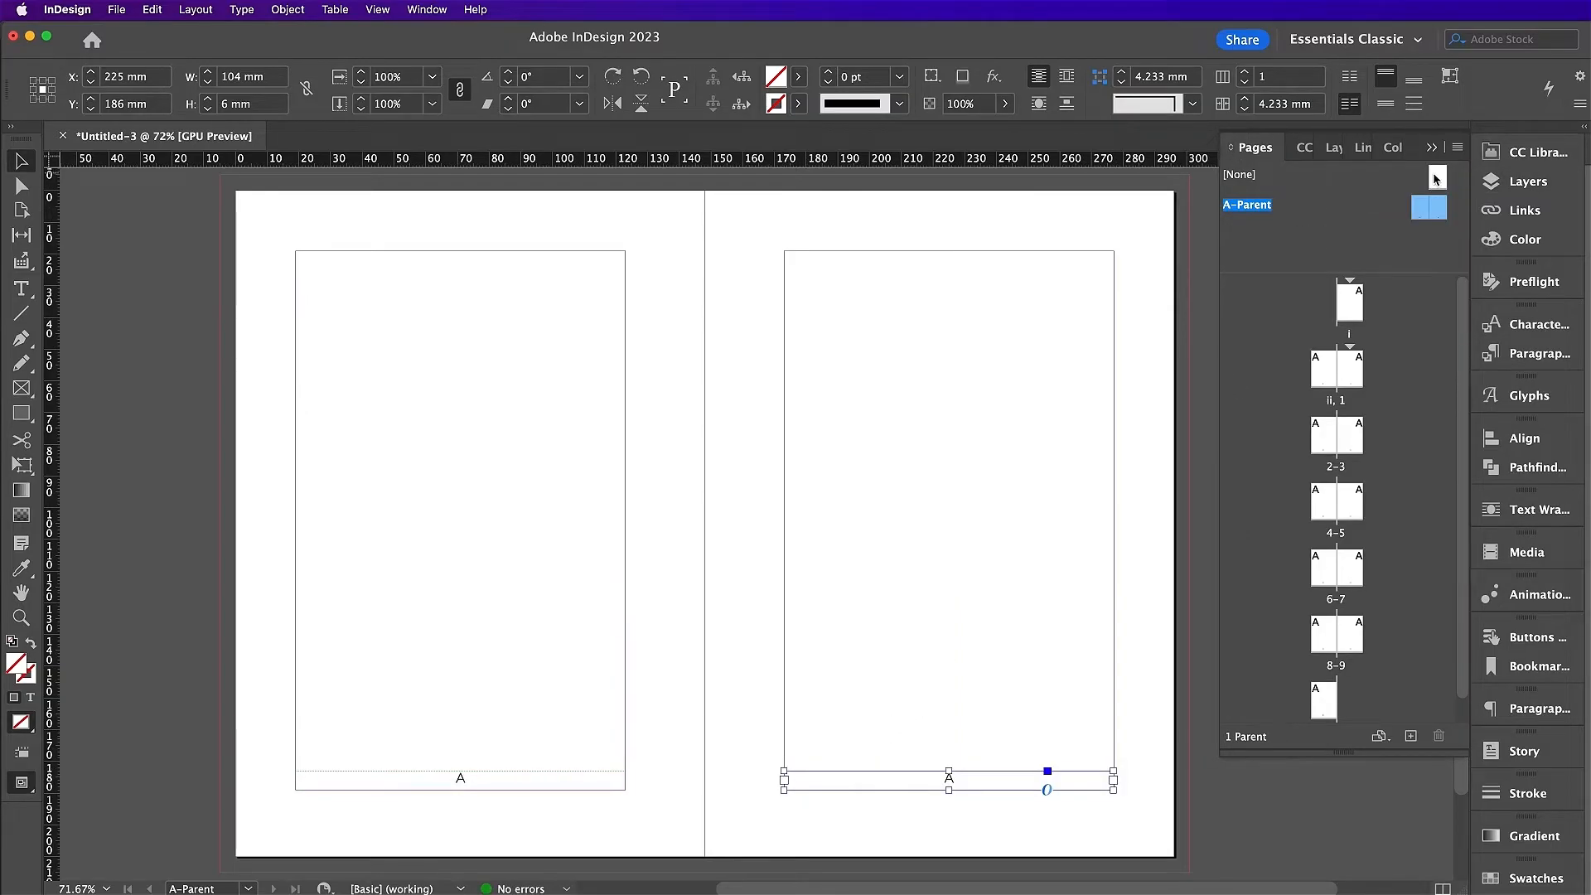
{"action": "left_click", "coordinate": [1437, 178]}
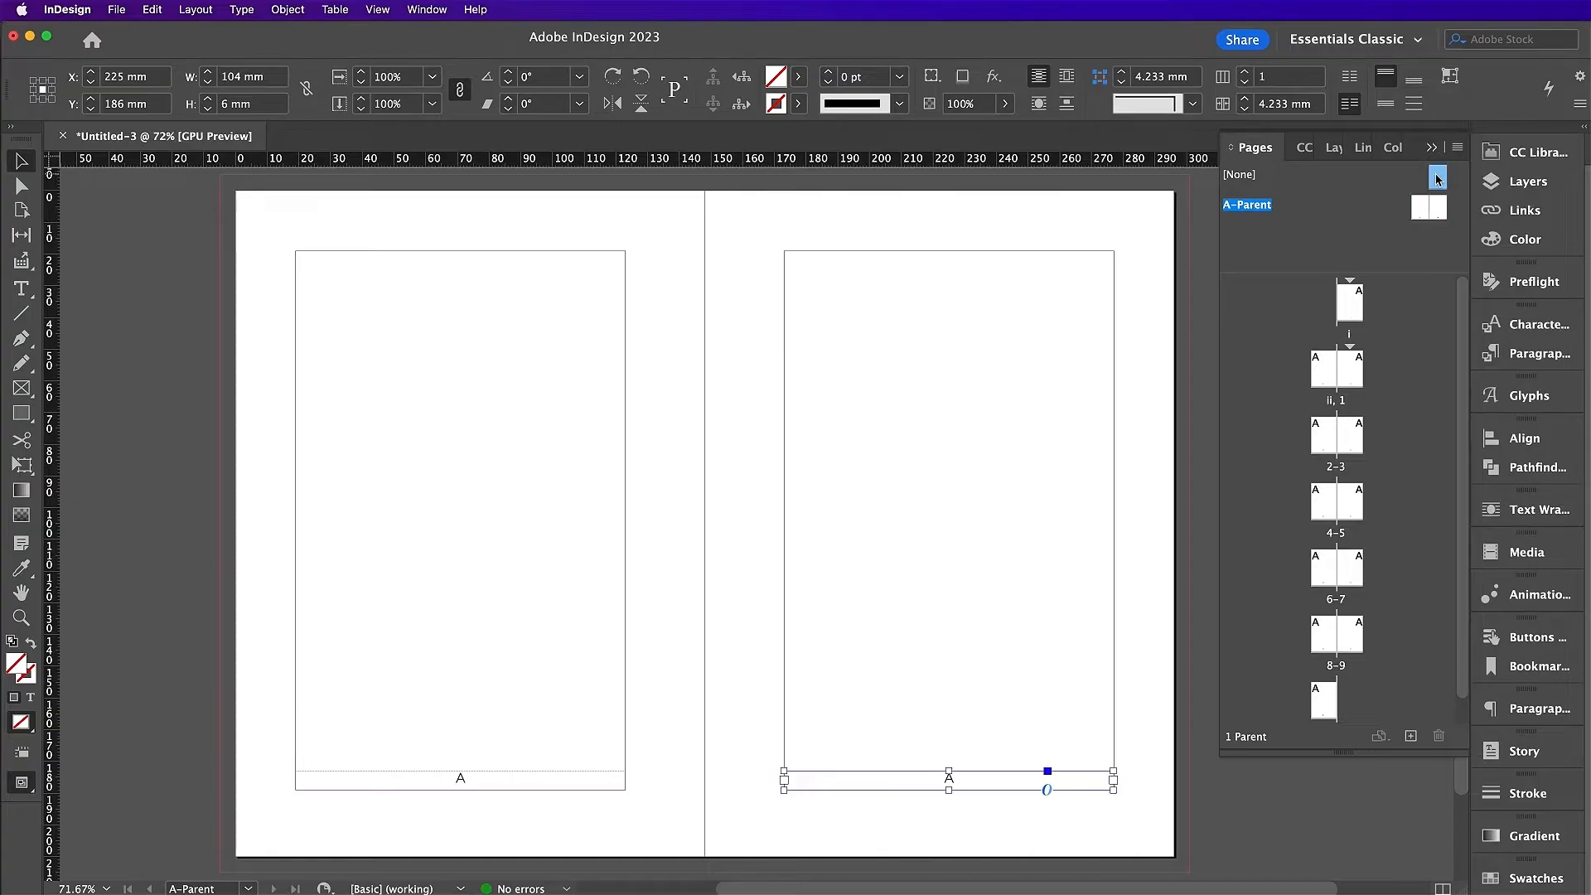
{"action": "right_click", "coordinate": [1438, 180]}
{"action": "left_click", "coordinate": [1447, 239]}
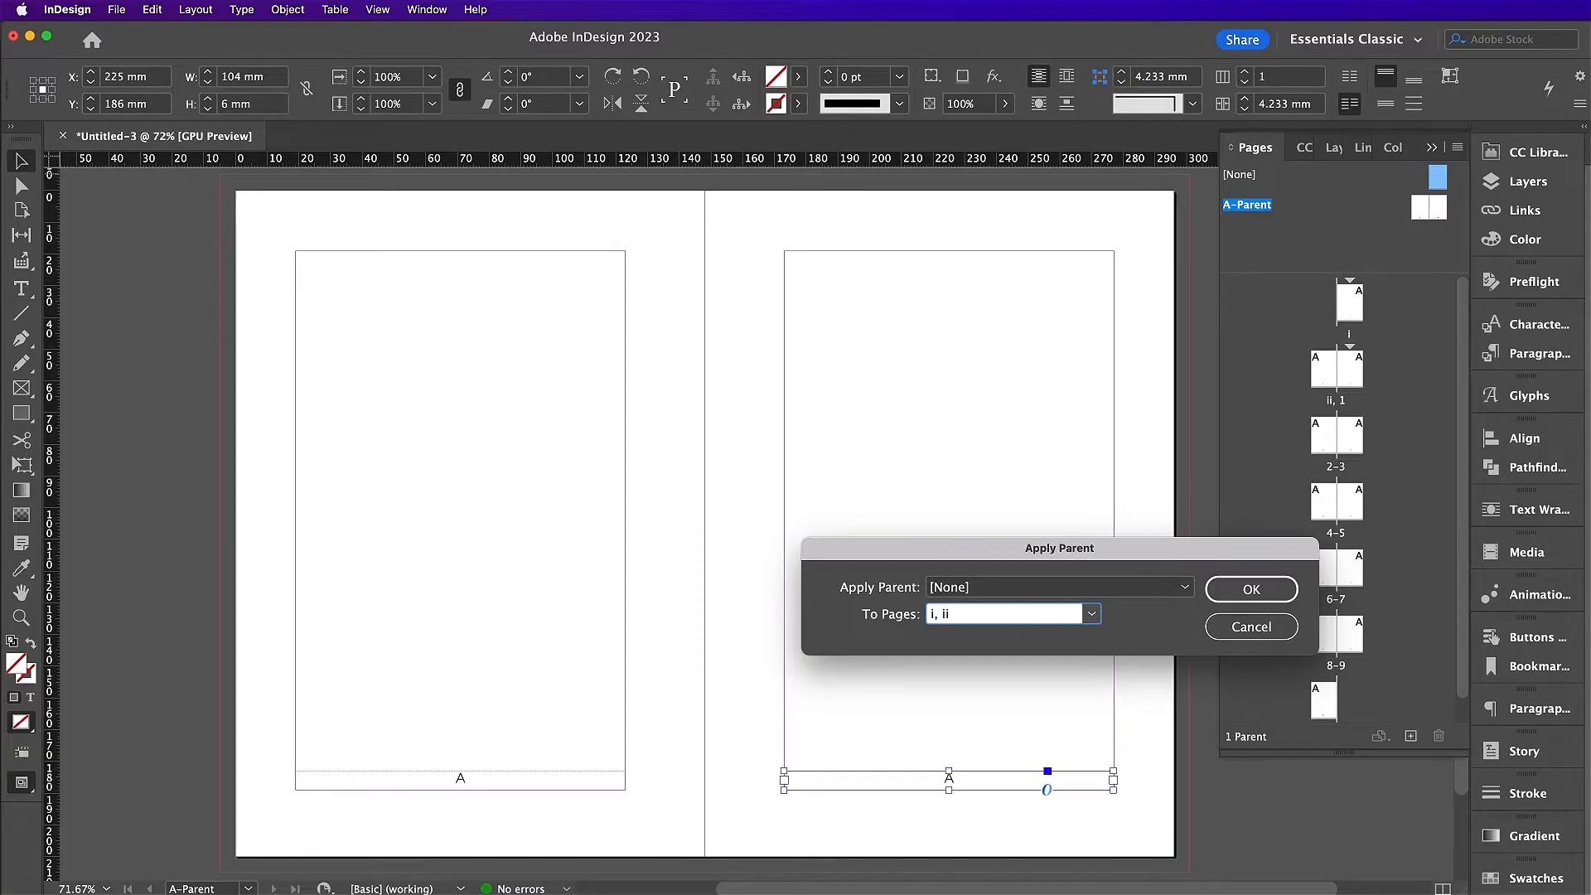
{"action": "left_click", "coordinate": [1220, 593]}
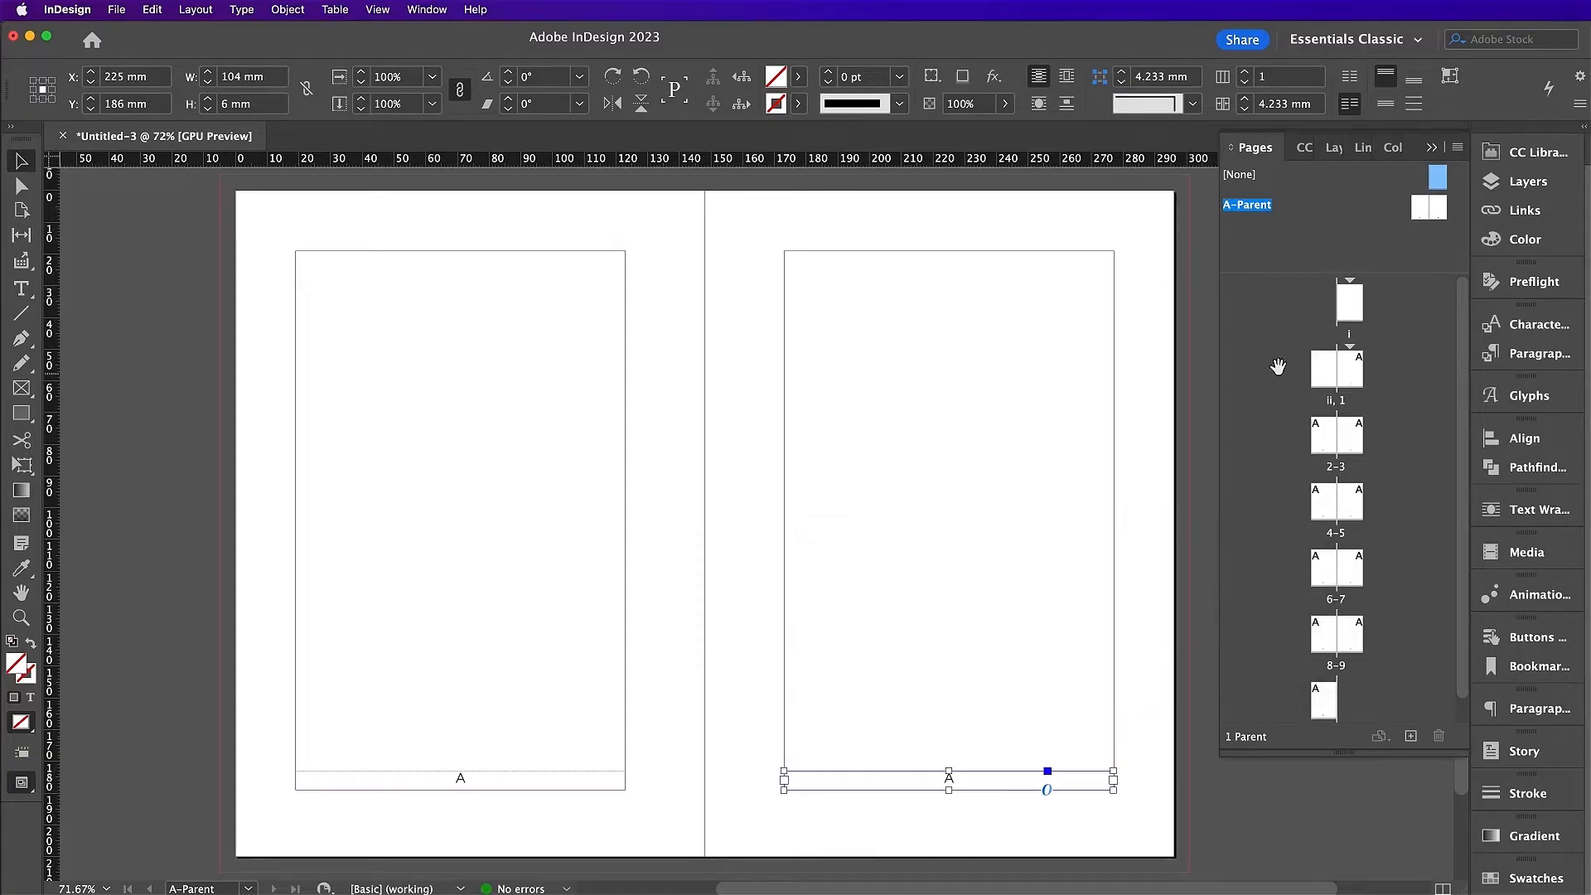
{"action": "double_click", "coordinate": [1350, 315]}
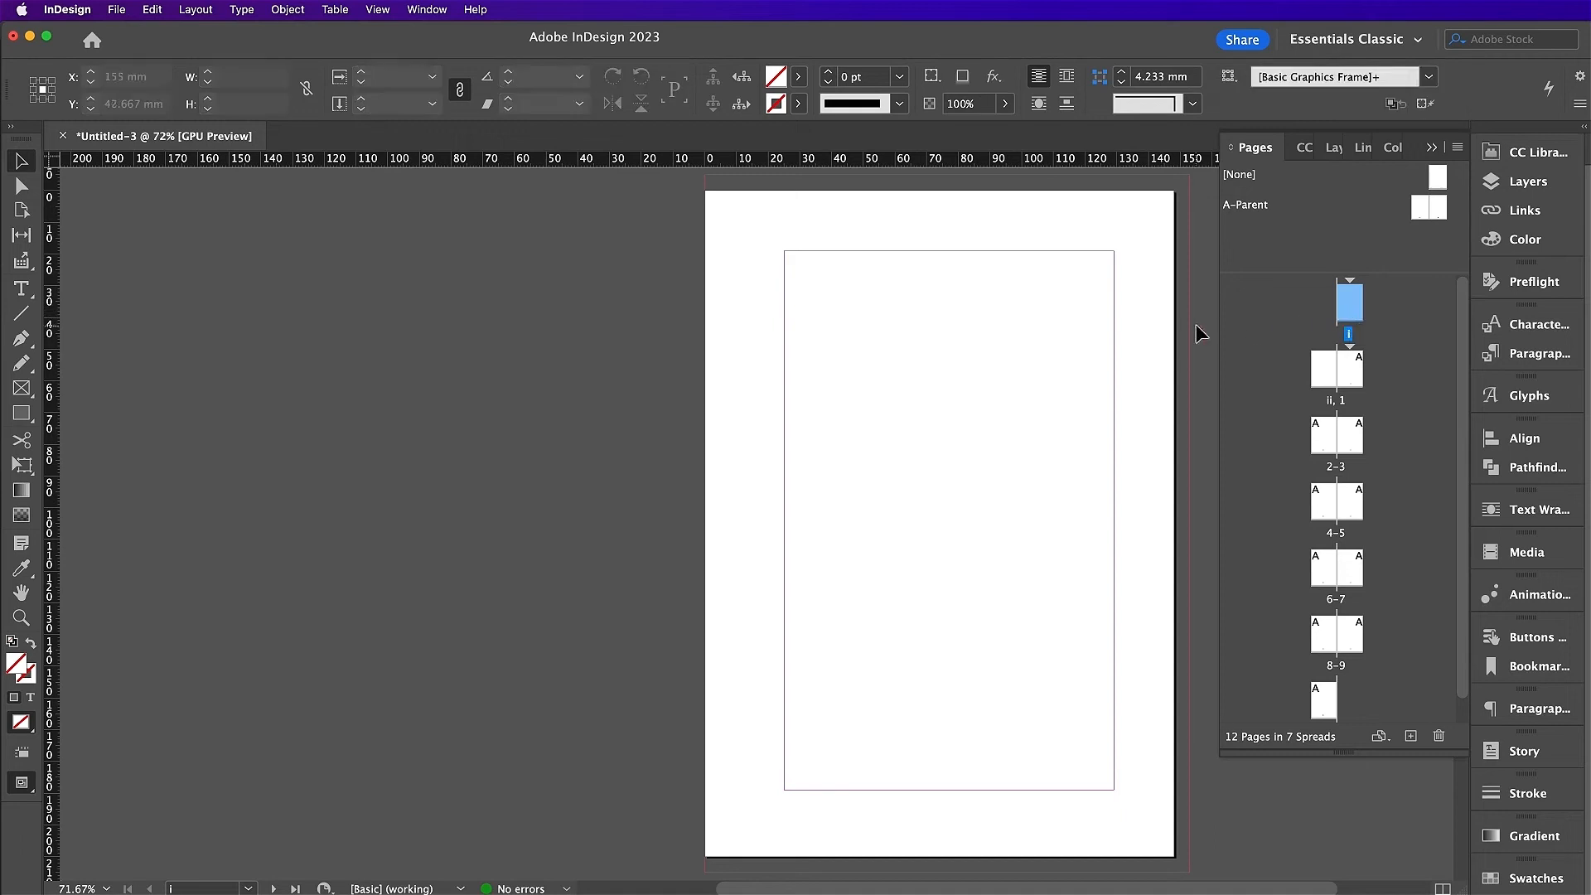
Step: Lock every layer except Marble, target it, and draw an image frame covering page i
{"action": "left_click", "coordinate": [1336, 148]}
{"action": "left_click", "coordinate": [1252, 176]}
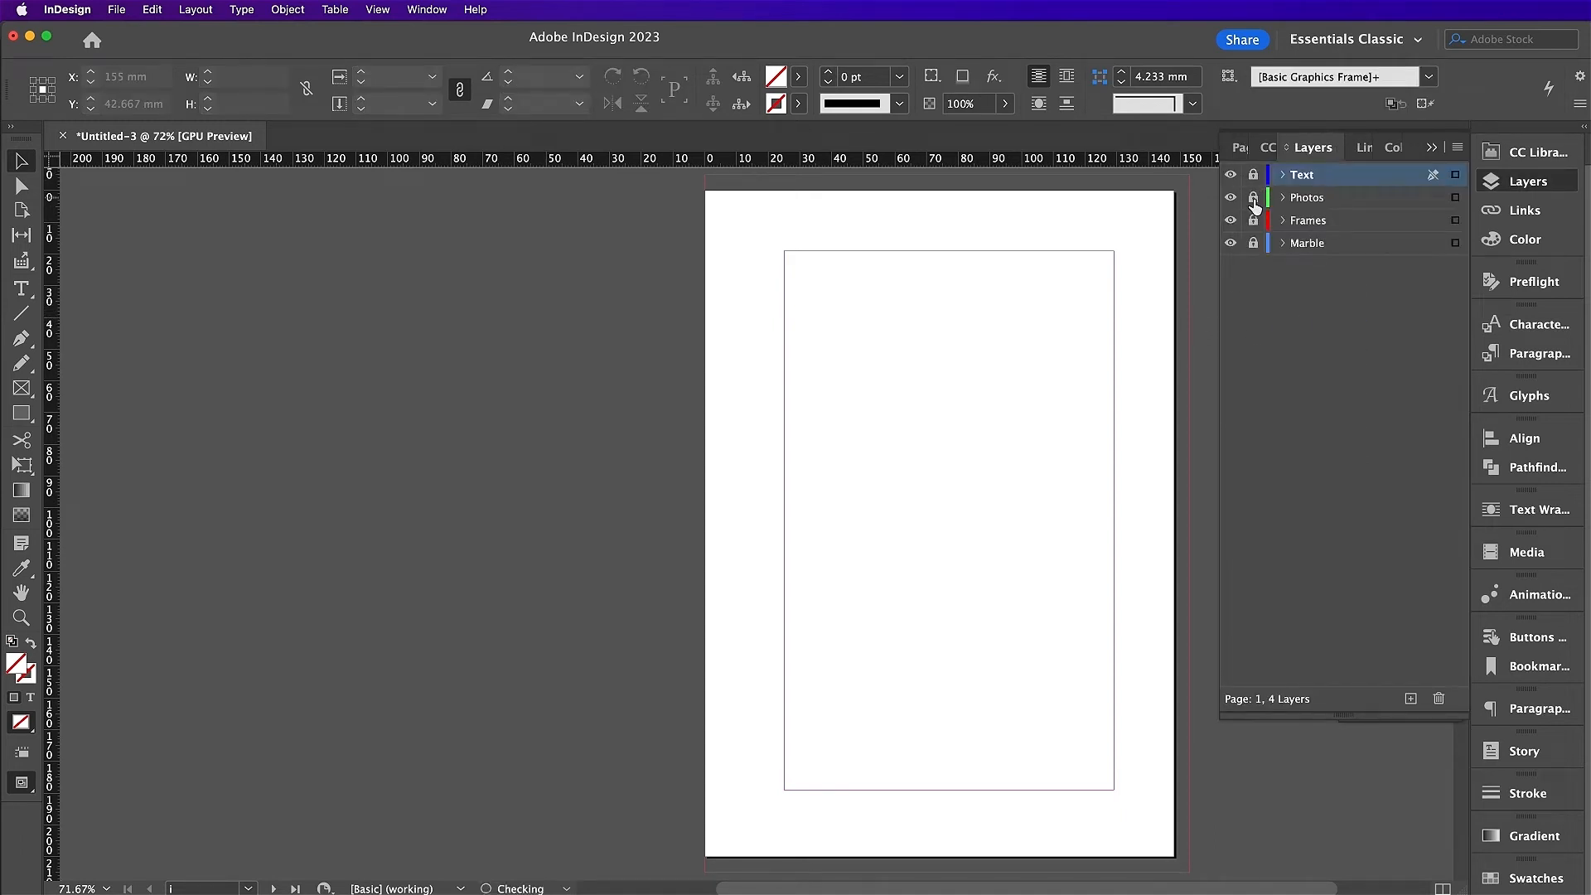
{"action": "left_click", "coordinate": [1253, 199]}
{"action": "left_click", "coordinate": [1252, 223]}
{"action": "left_click", "coordinate": [1253, 244]}
{"action": "left_click", "coordinate": [23, 389]}
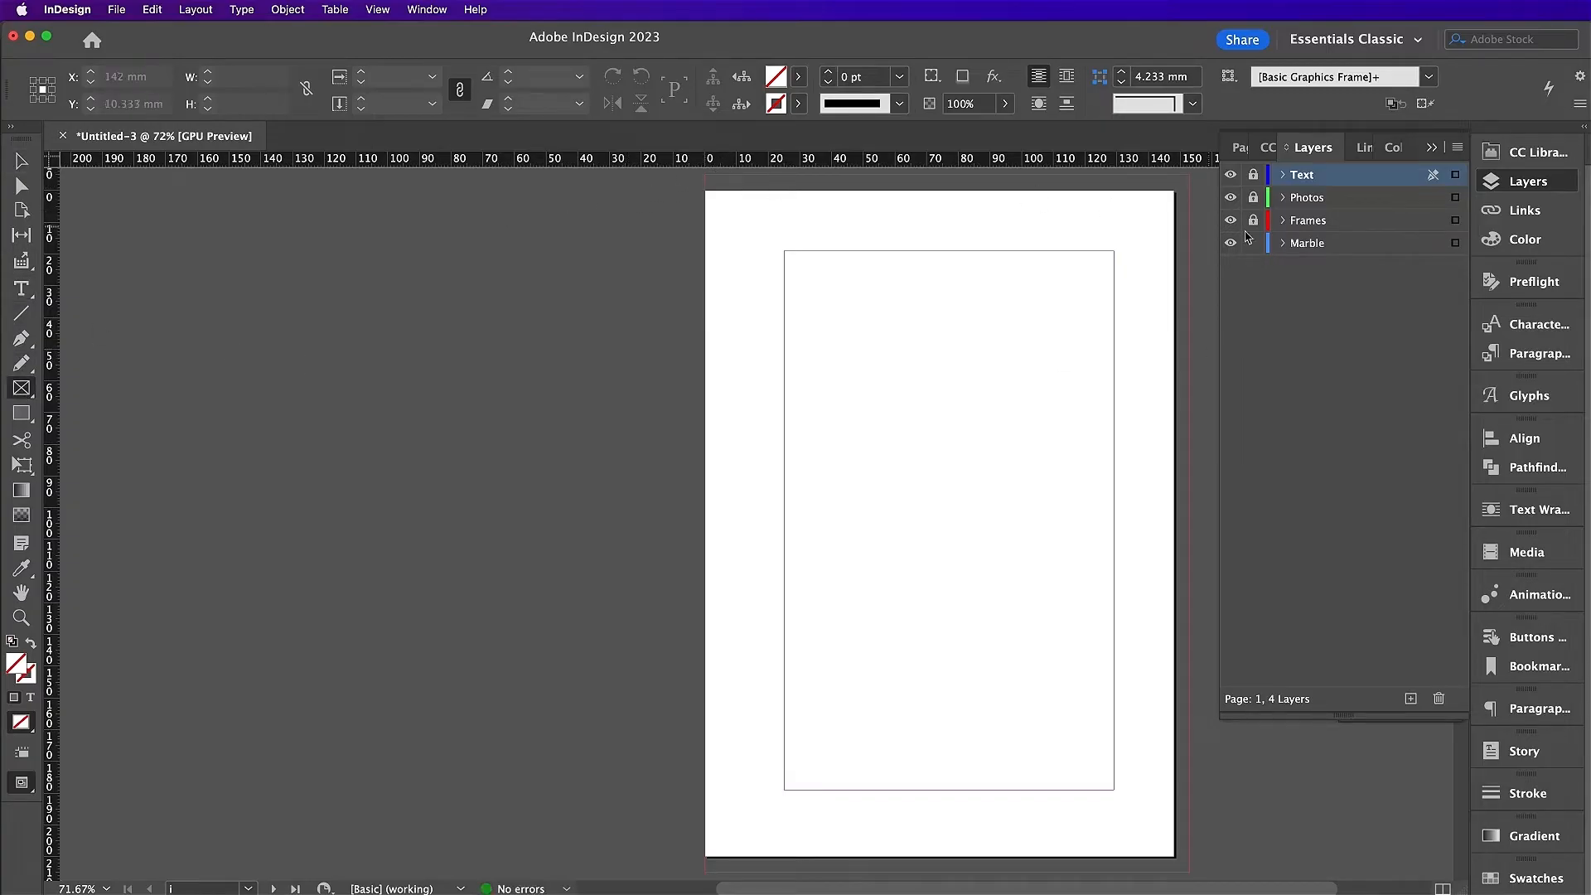
{"action": "left_click", "coordinate": [1318, 244]}
{"action": "left_click_drag", "start_coordinate": [705, 192], "coordinate": [1191, 872]}
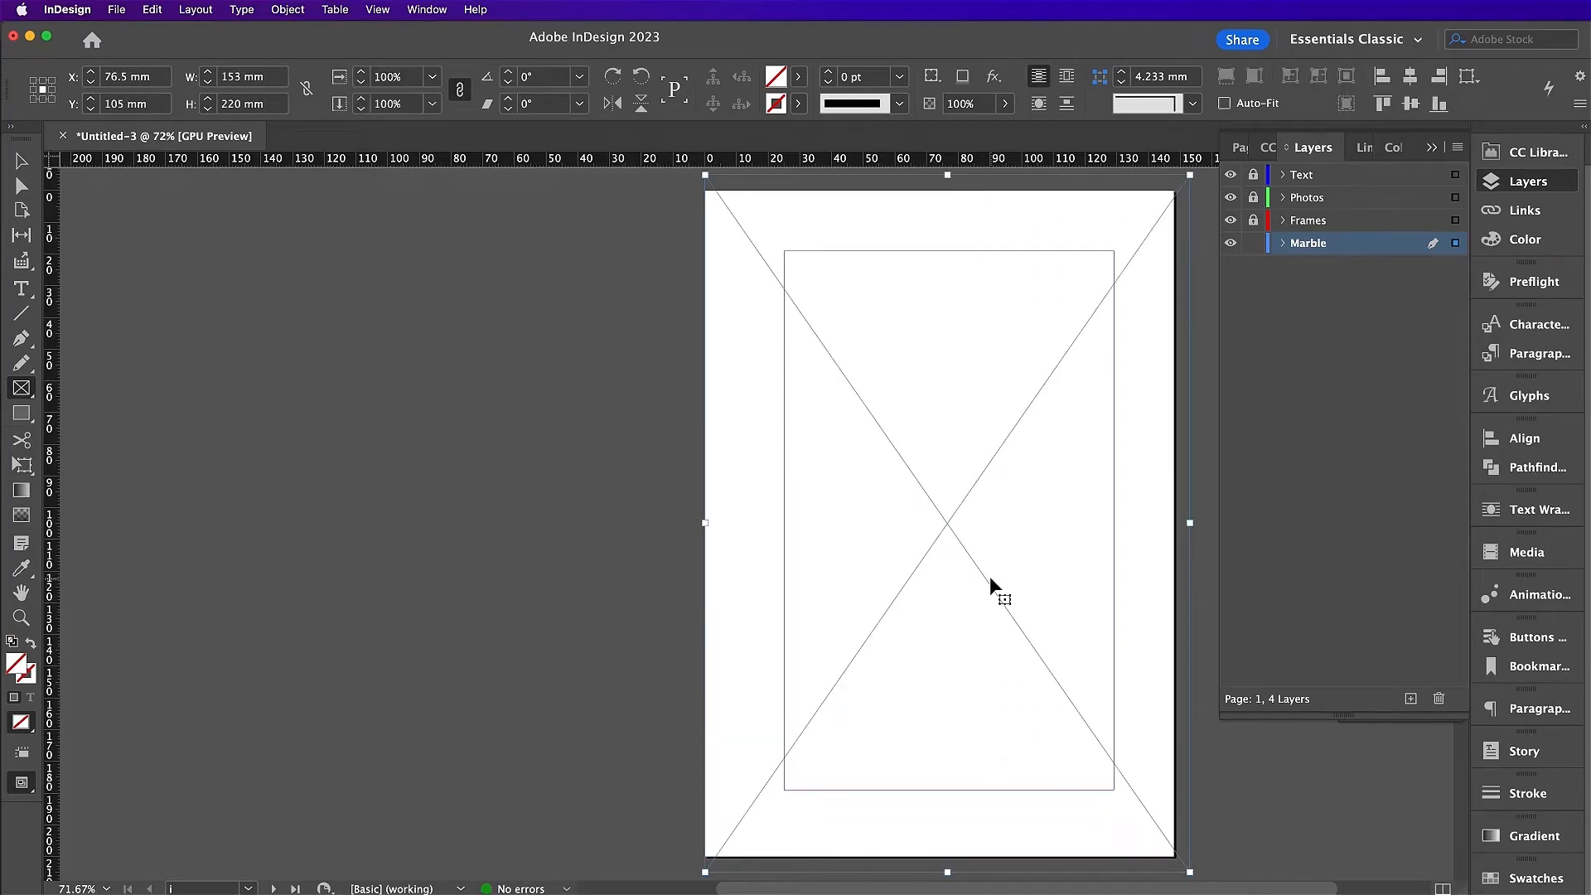
Step: Place Marble Texture 17.tif, rotate it -90° and scale it to fill the page
{"action": "key", "text": "super+d"}
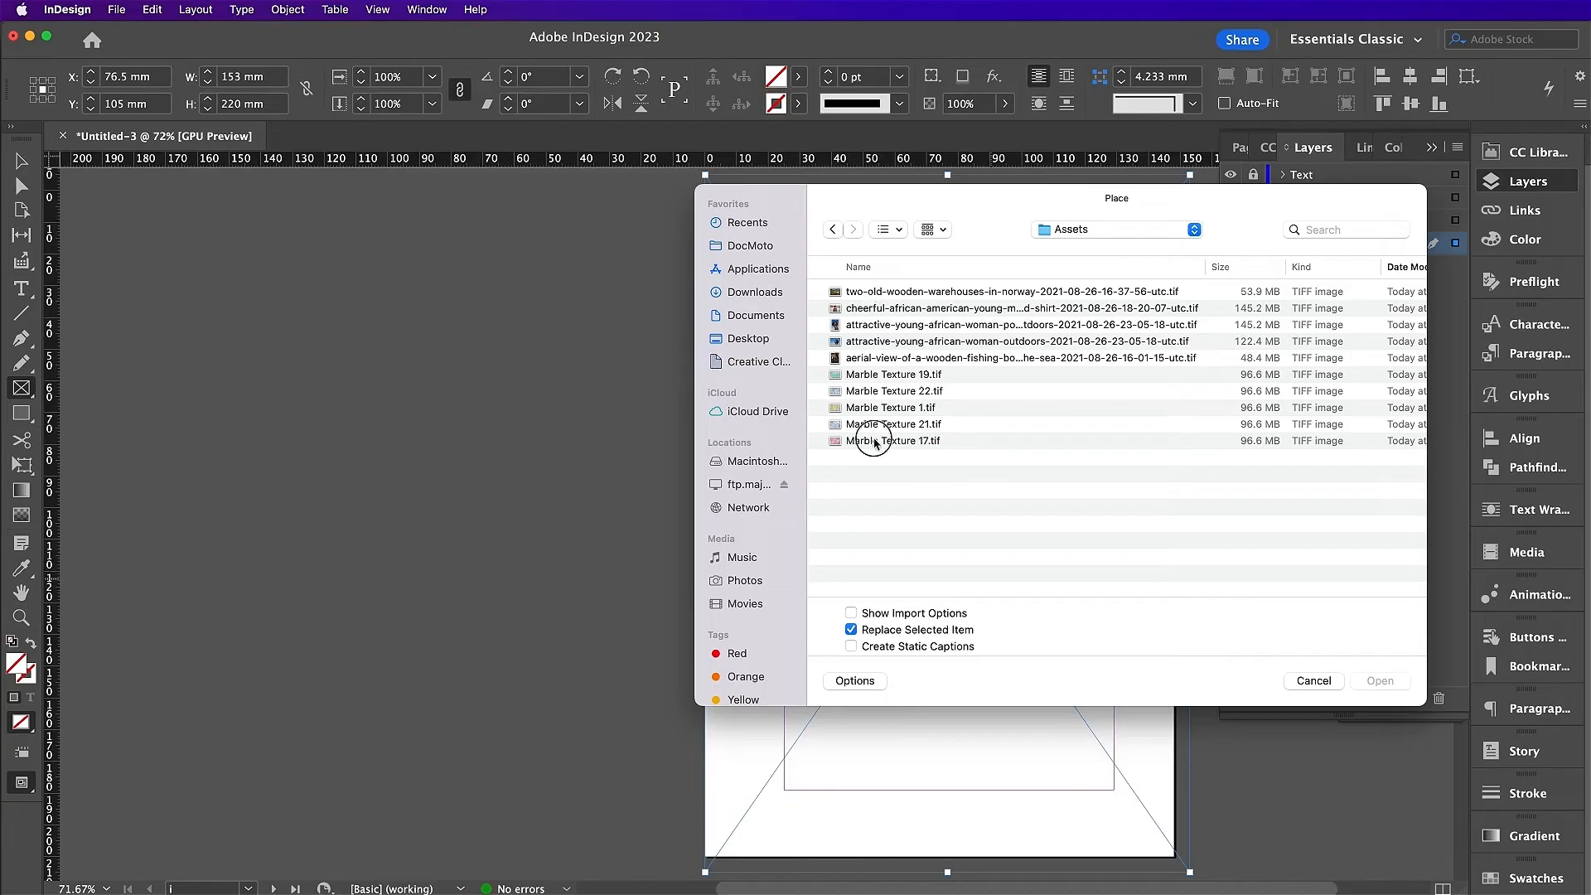
{"action": "double_click", "coordinate": [866, 440]}
{"action": "key", "text": "v"}
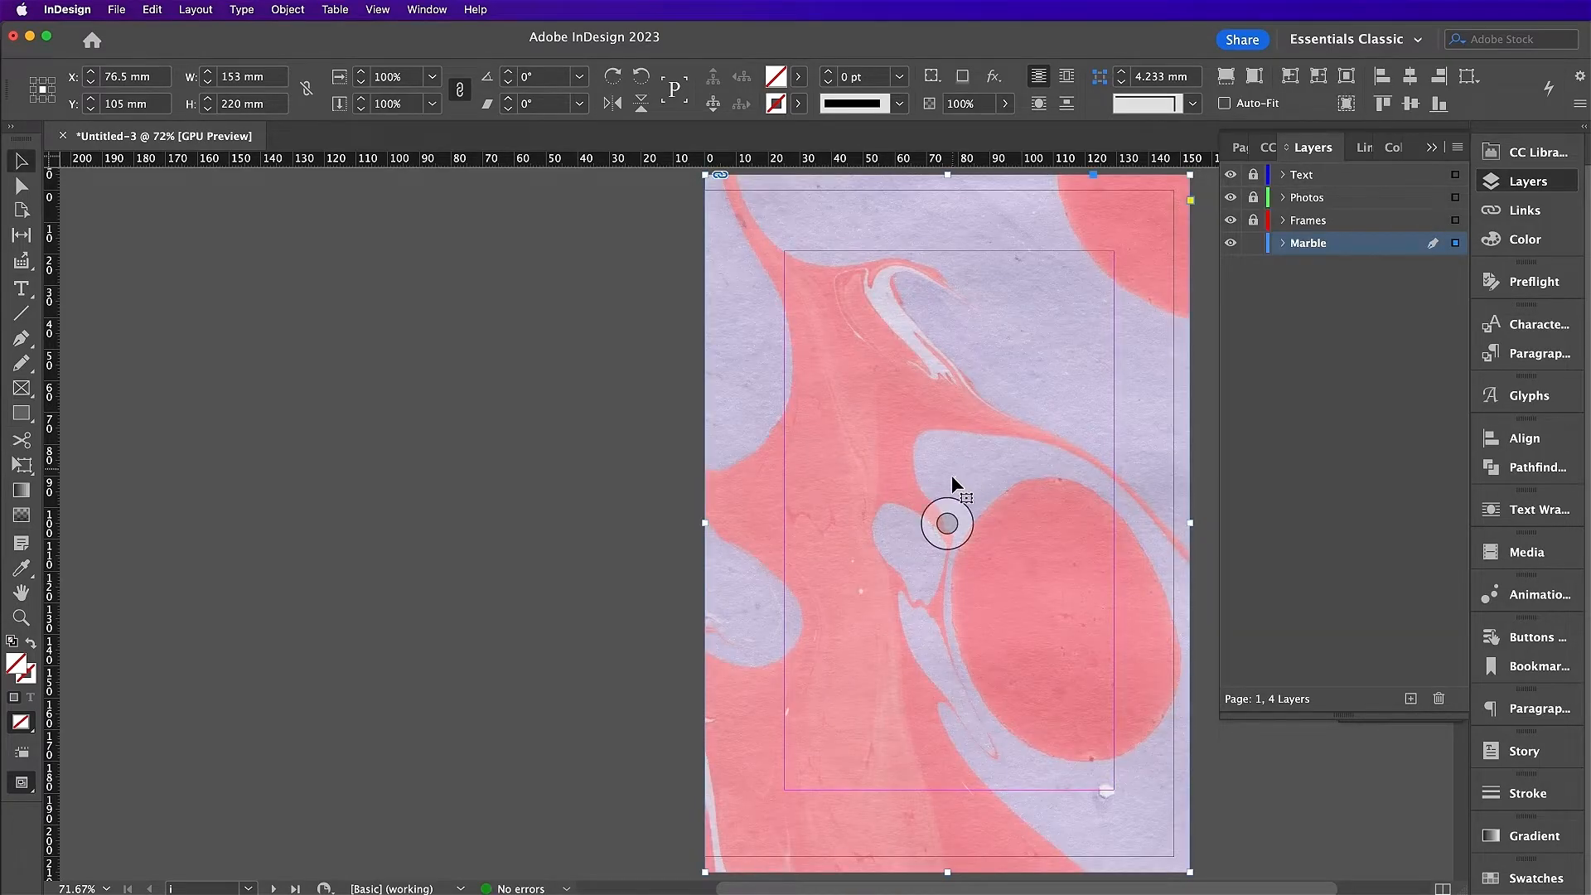
{"action": "left_click", "coordinate": [944, 521]}
{"action": "key", "text": "super+minus"}
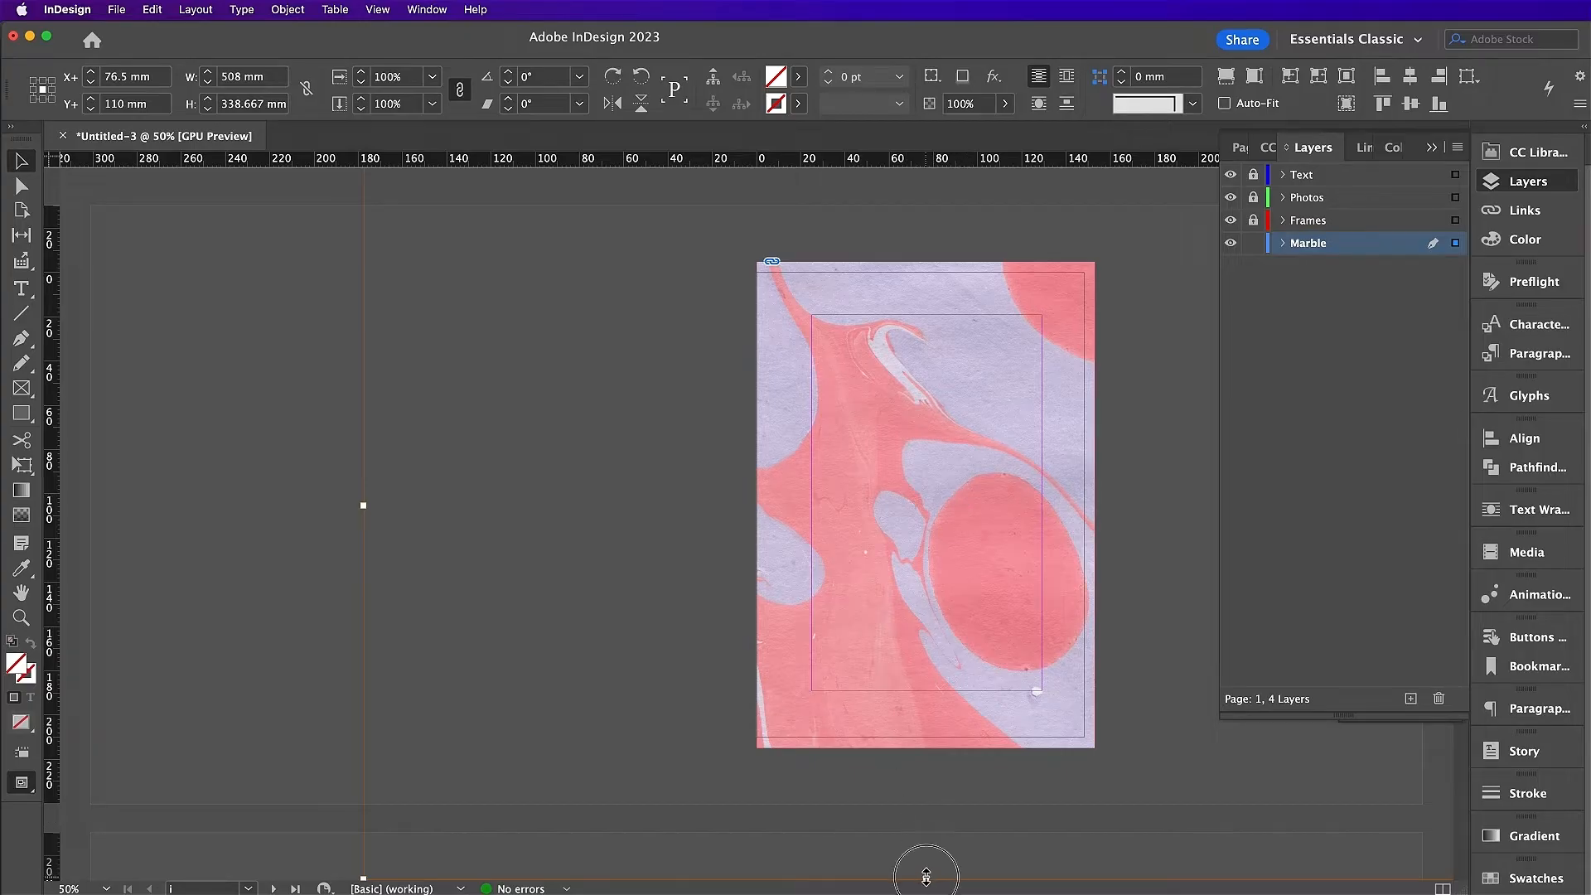
{"action": "left_click_drag", "start_coordinate": [925, 878], "coordinate": [931, 623]}
{"action": "left_click_drag", "start_coordinate": [1009, 500], "coordinate": [987, 625]}
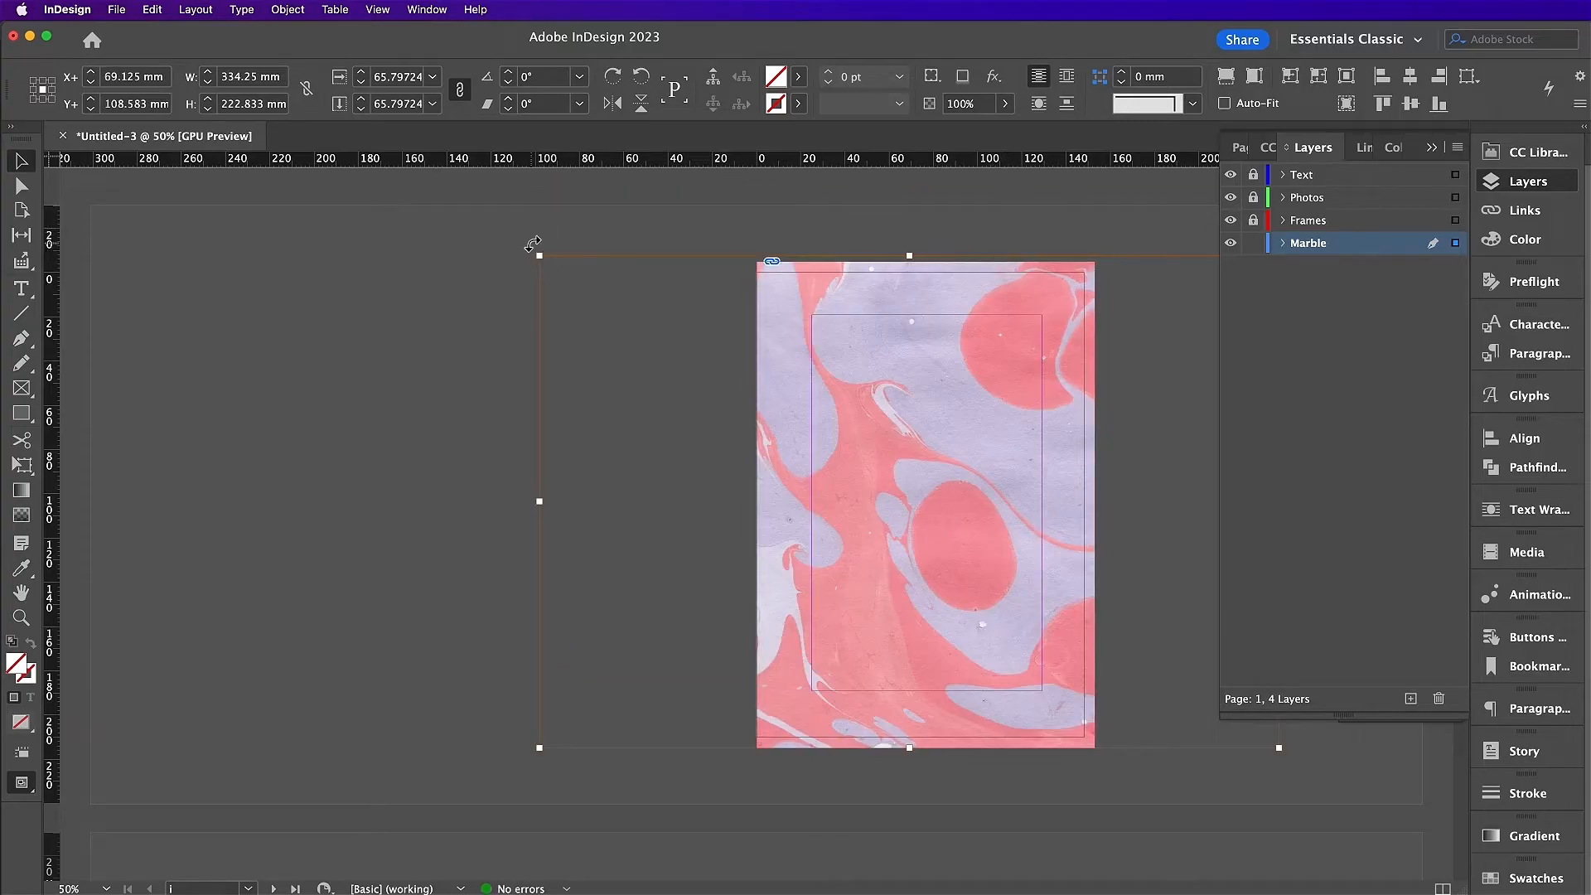
{"action": "left_click_drag", "start_coordinate": [533, 241], "coordinate": [1052, 235]}
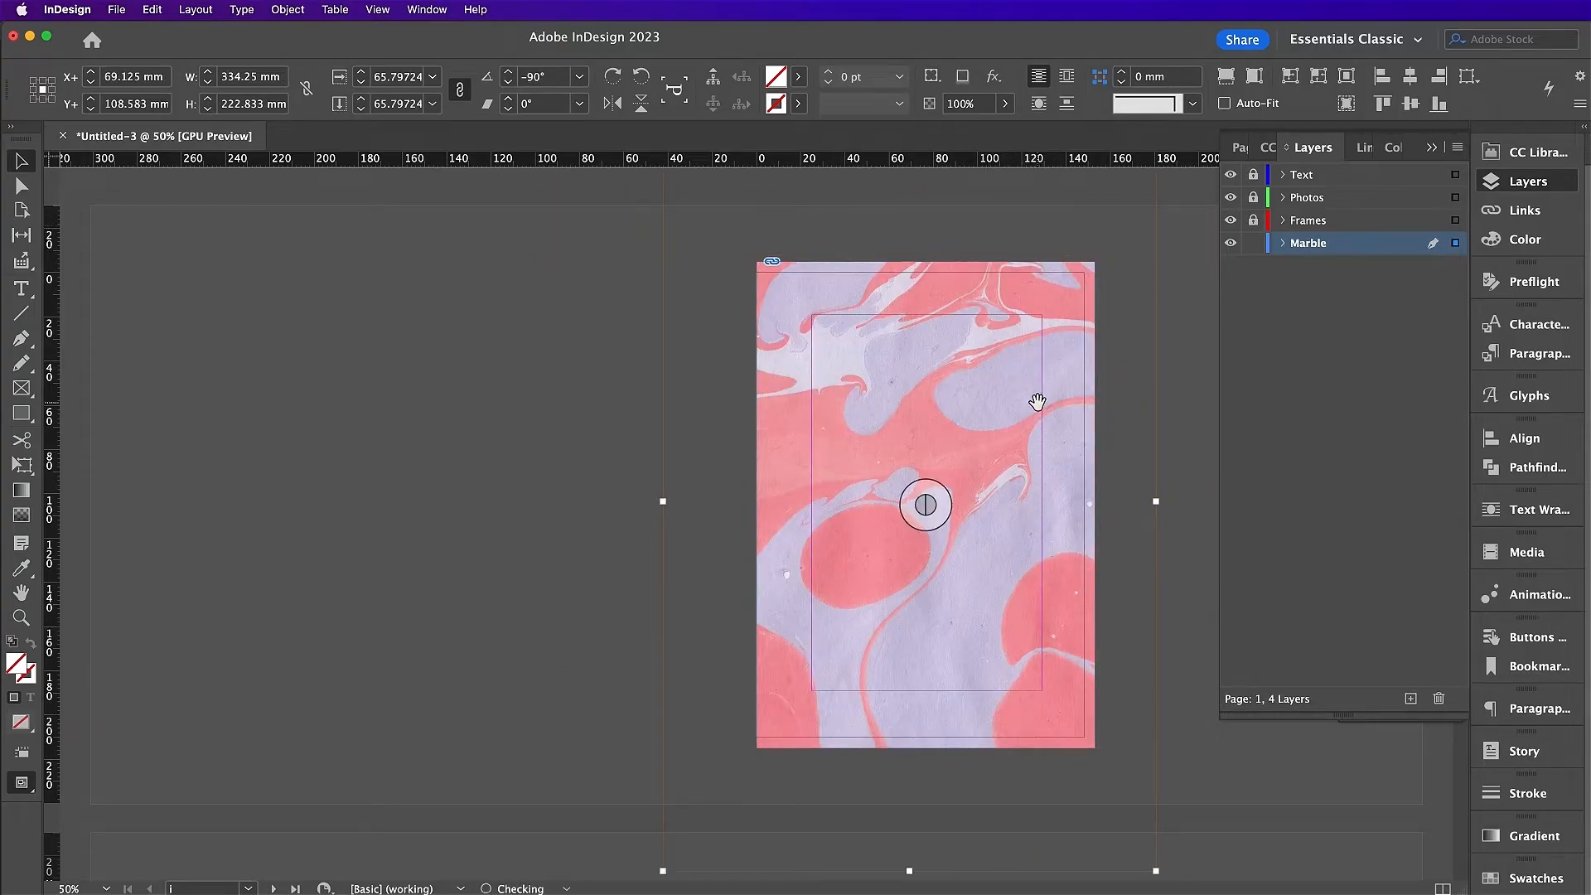
{"action": "left_click_drag", "start_coordinate": [1157, 500], "coordinate": [1095, 502]}
{"action": "left_click_drag", "start_coordinate": [663, 502], "coordinate": [844, 528]}
Step: On the Frames layer, draw an 8.5 mm-wide [Black] strip down page i's left edge
{"action": "left_click", "coordinate": [1185, 648]}
{"action": "left_click", "coordinate": [1253, 243]}
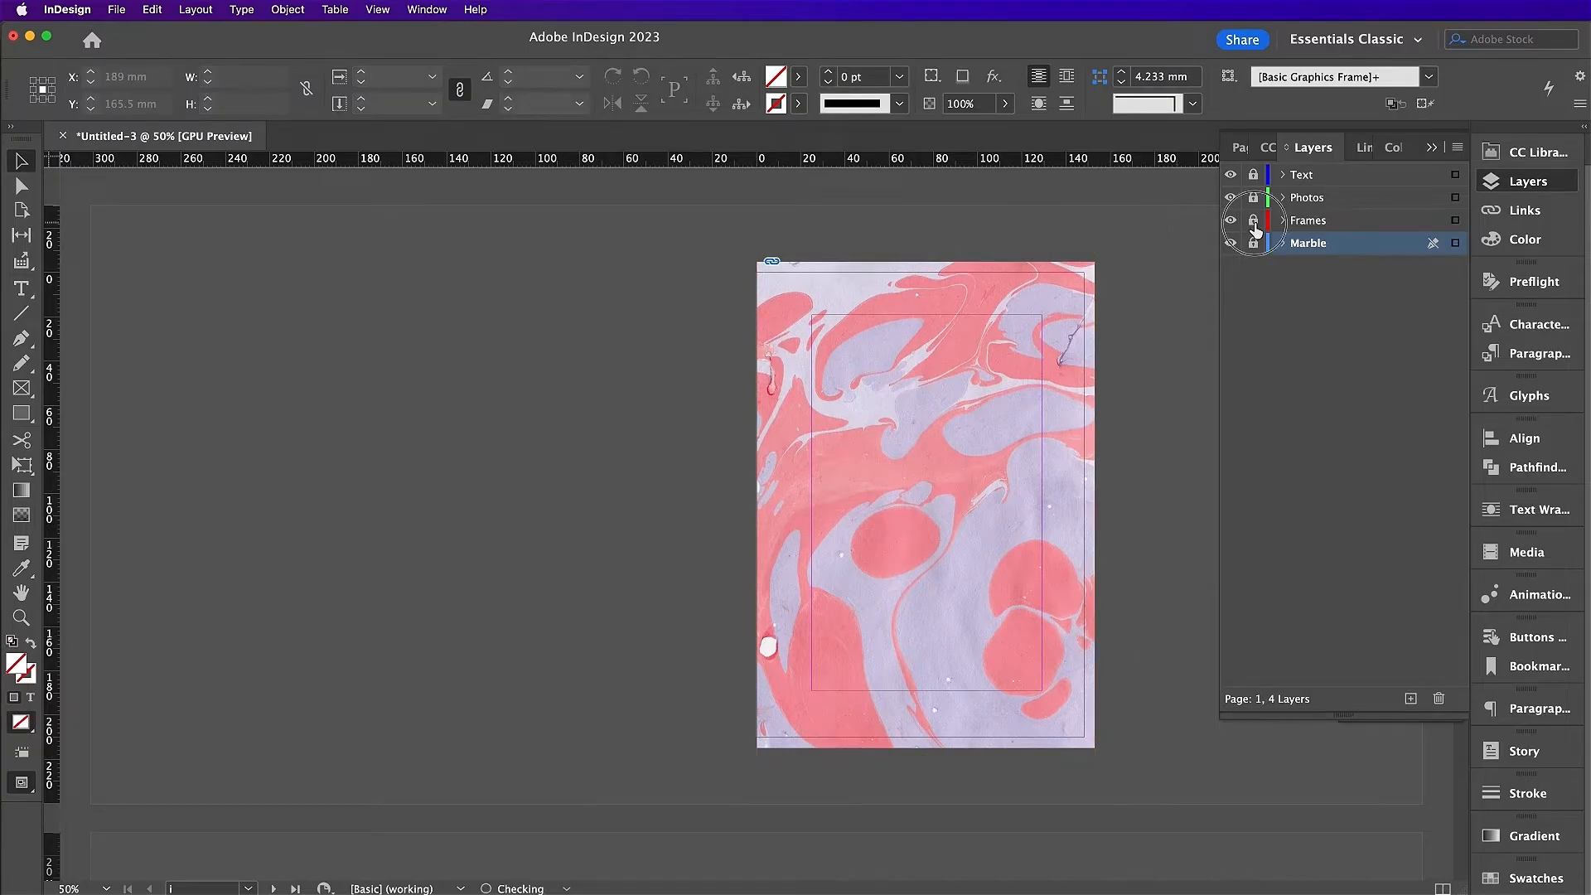
{"action": "left_click", "coordinate": [1253, 221]}
{"action": "left_click", "coordinate": [1308, 222]}
{"action": "left_click", "coordinate": [21, 412]}
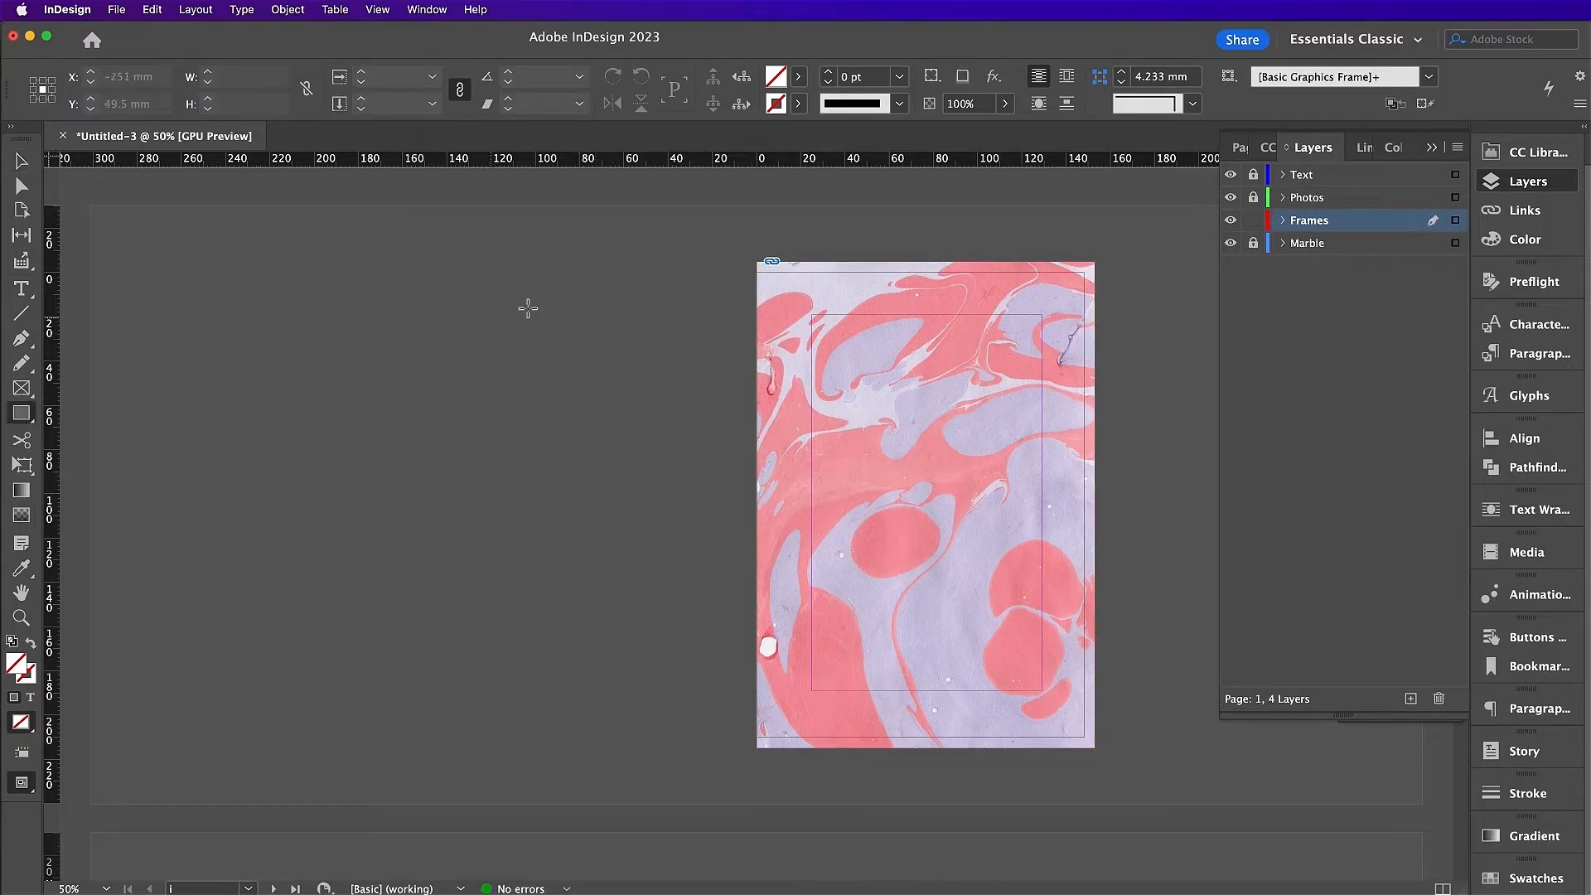
{"action": "left_click_drag", "start_coordinate": [762, 263], "coordinate": [775, 751]}
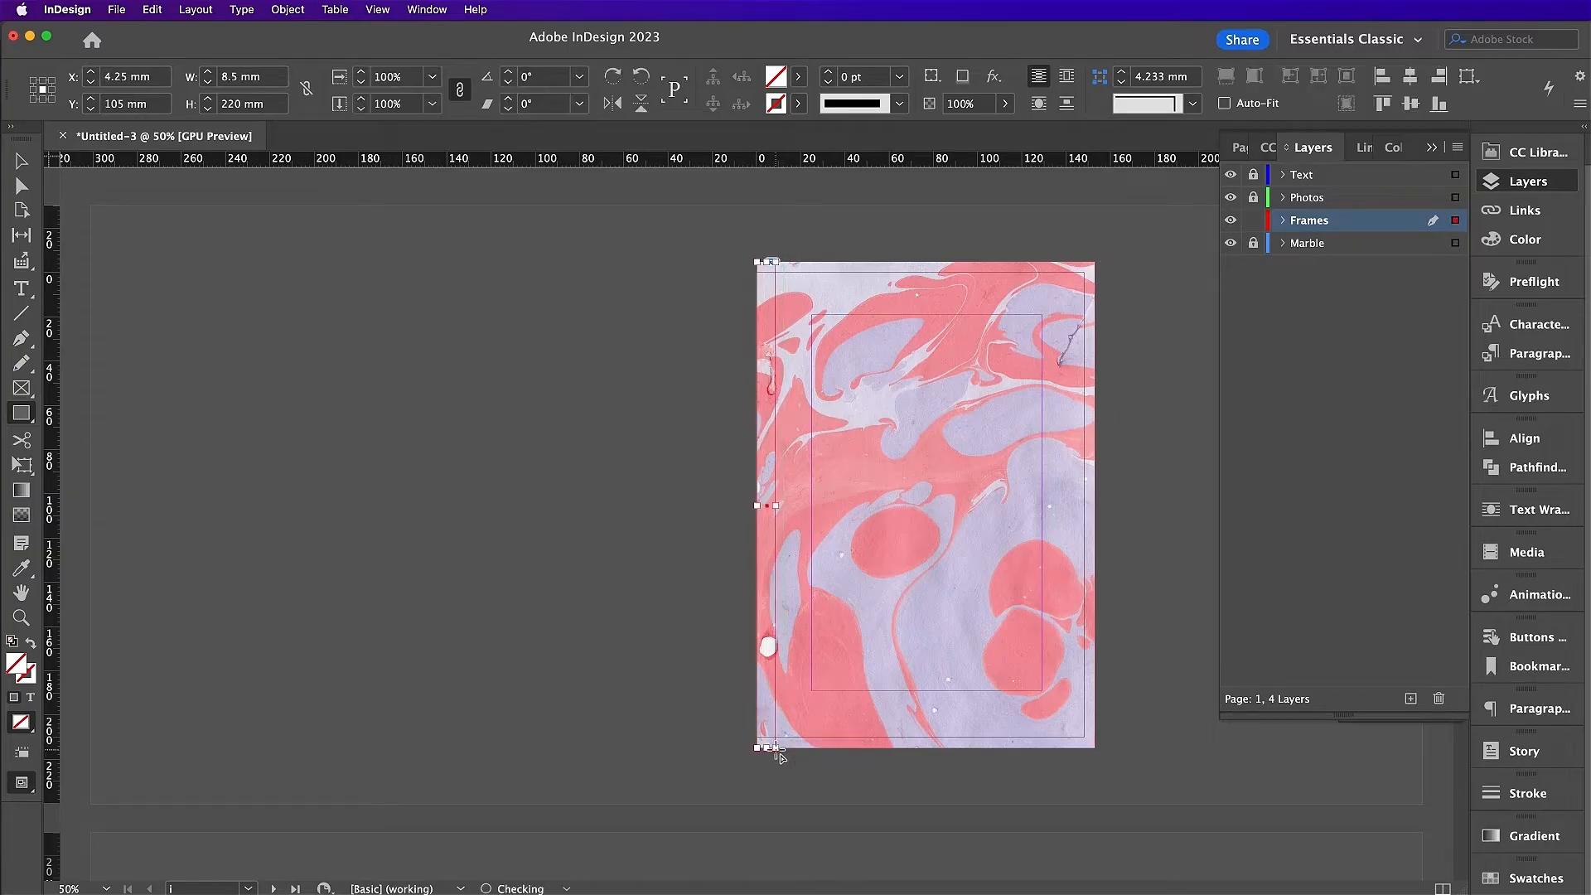
{"action": "left_click", "coordinate": [1536, 878]}
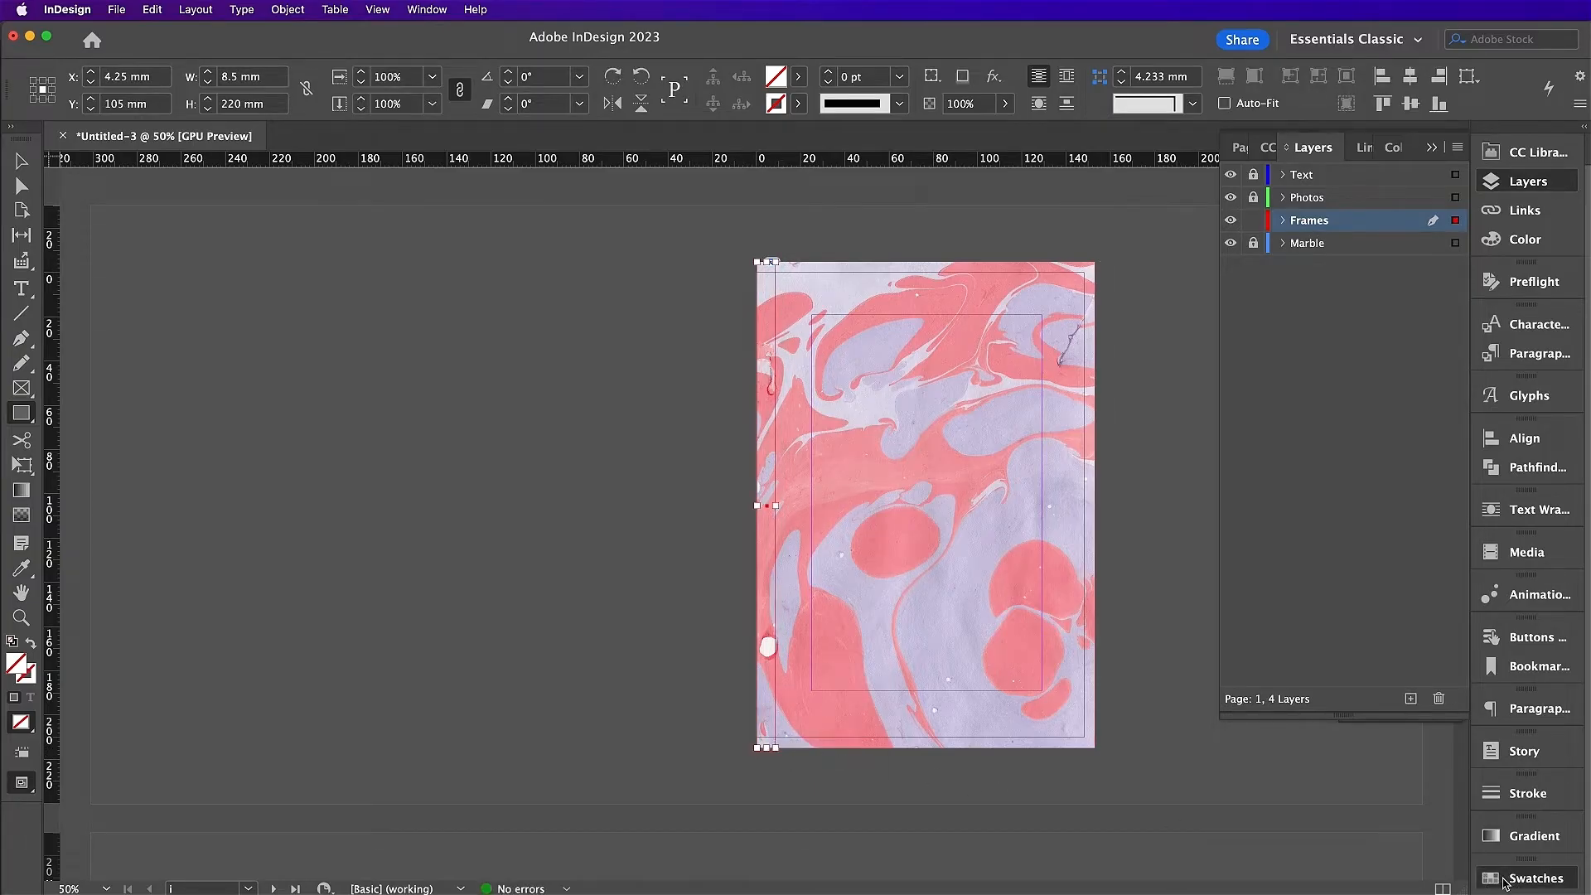
{"action": "left_click", "coordinate": [1231, 636]}
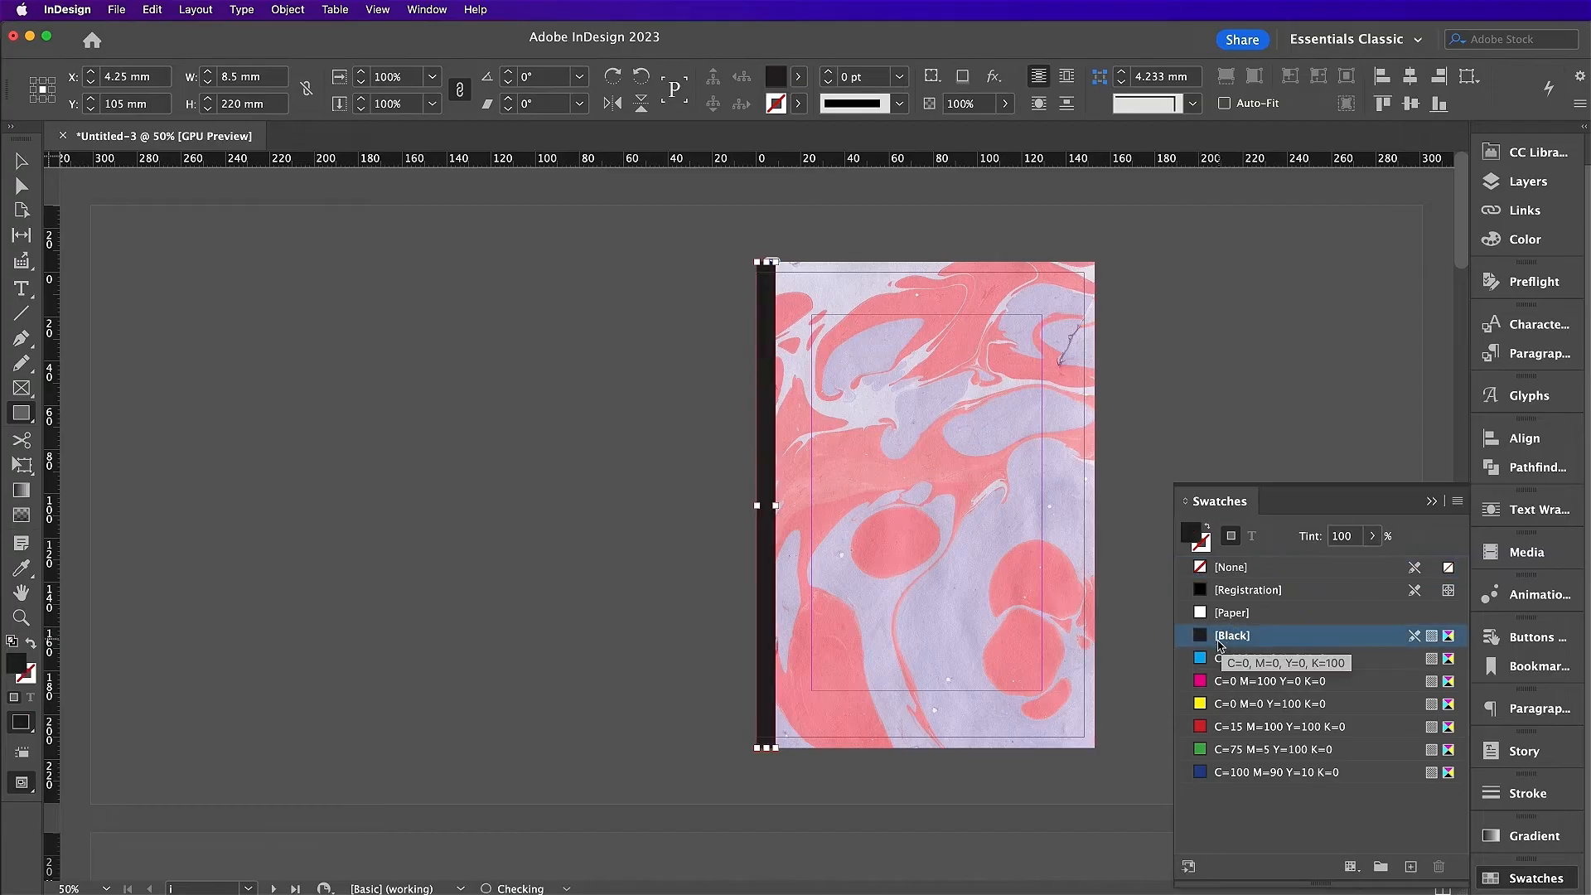
Step: Lock the Frames layer and make the Text layer active
{"action": "left_click", "coordinate": [23, 163]}
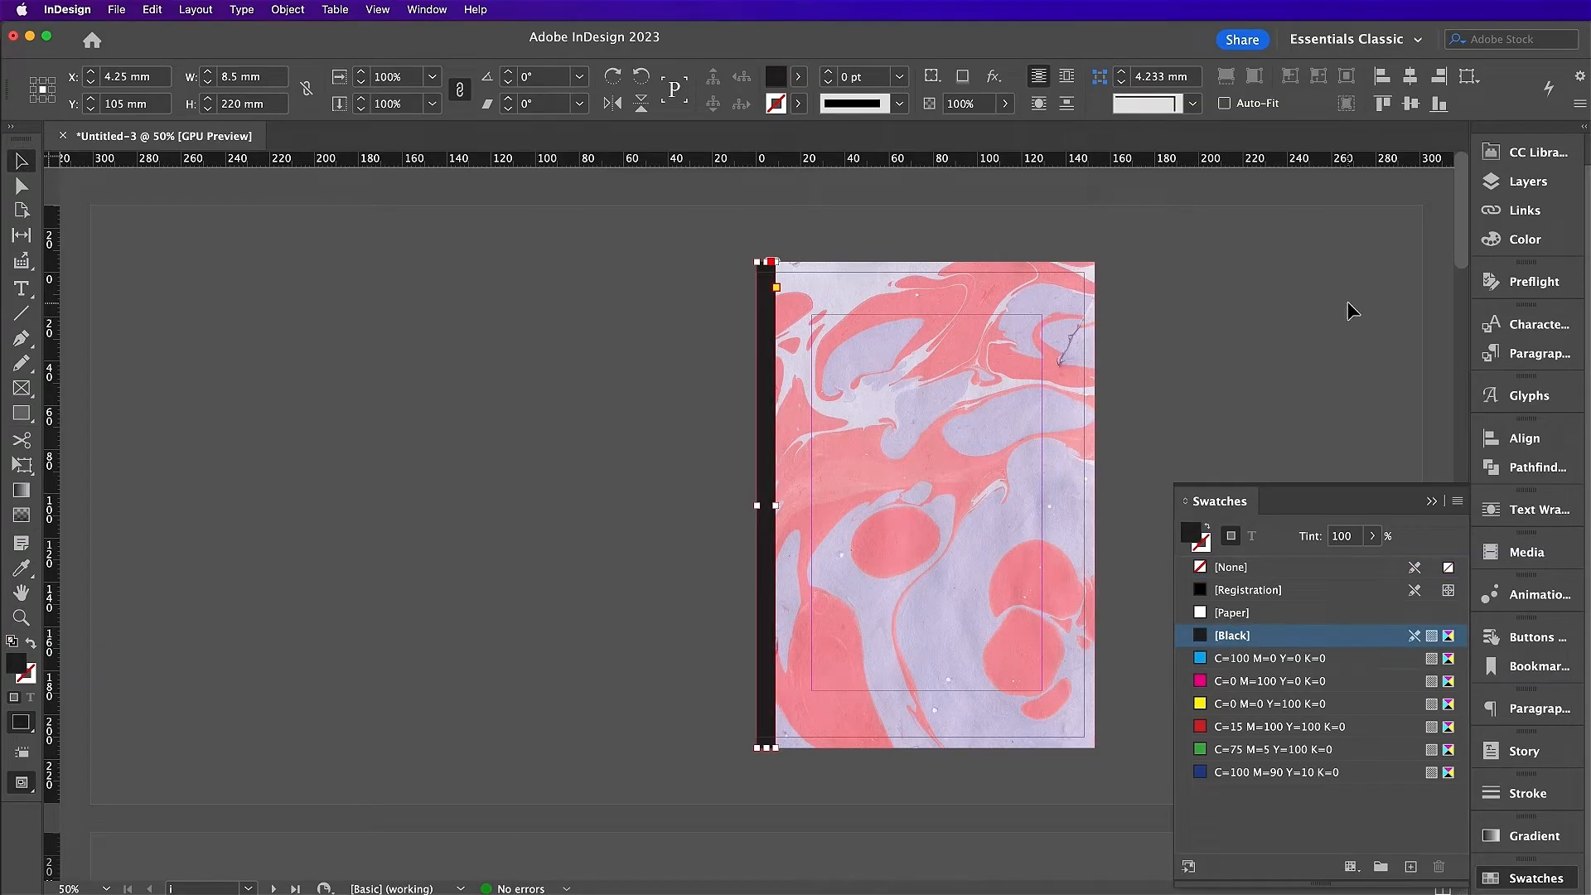
{"action": "left_click", "coordinate": [1529, 184]}
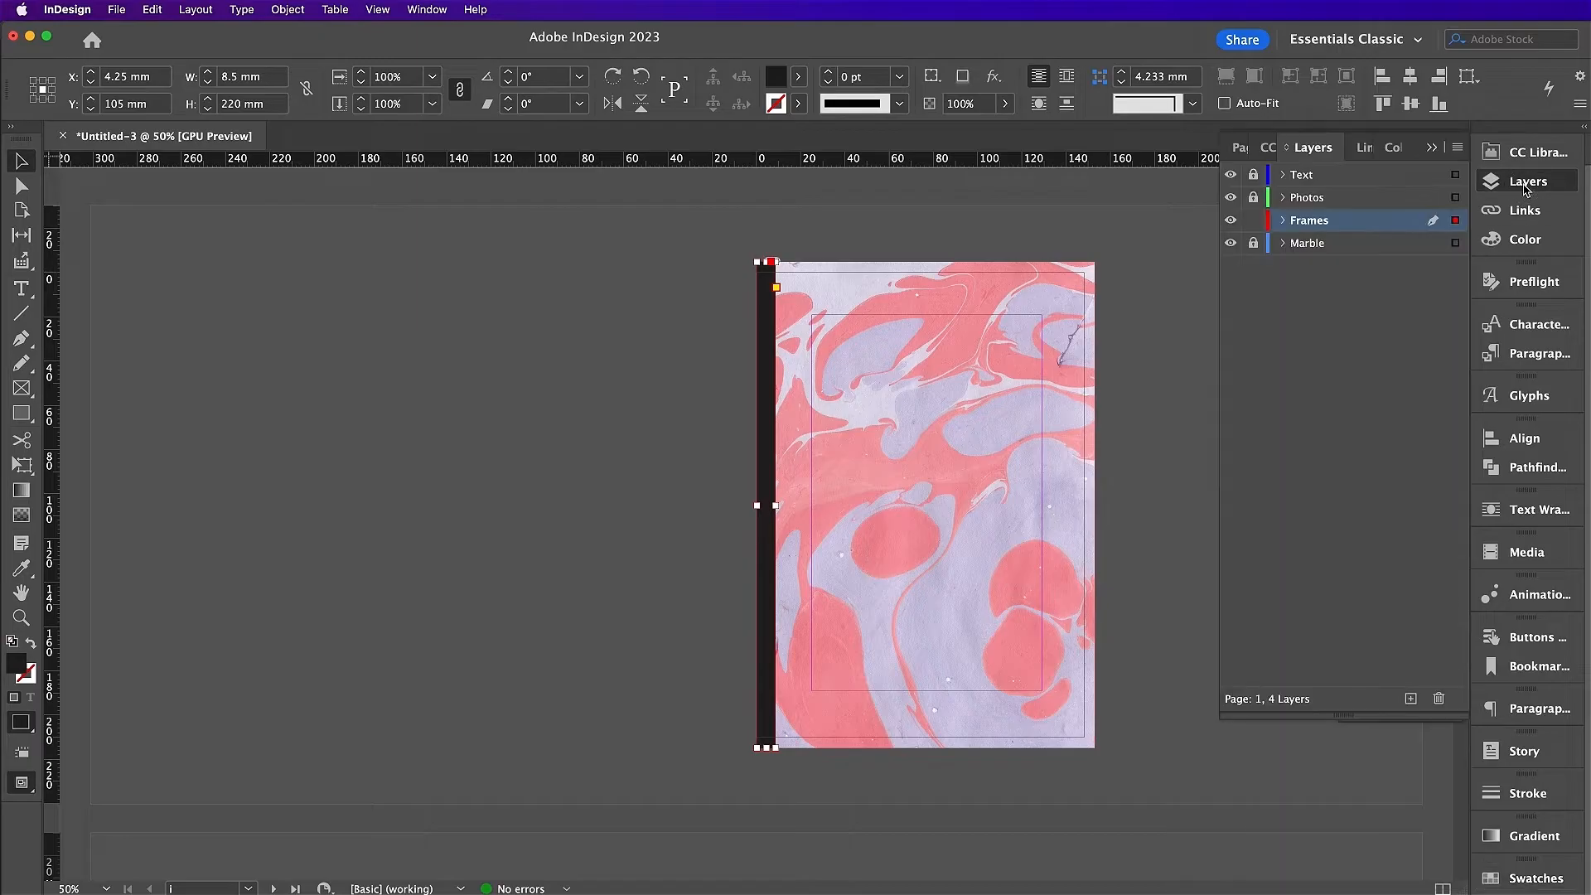
{"action": "left_click", "coordinate": [1253, 220]}
{"action": "left_click", "coordinate": [1253, 175]}
{"action": "left_click", "coordinate": [1305, 175]}
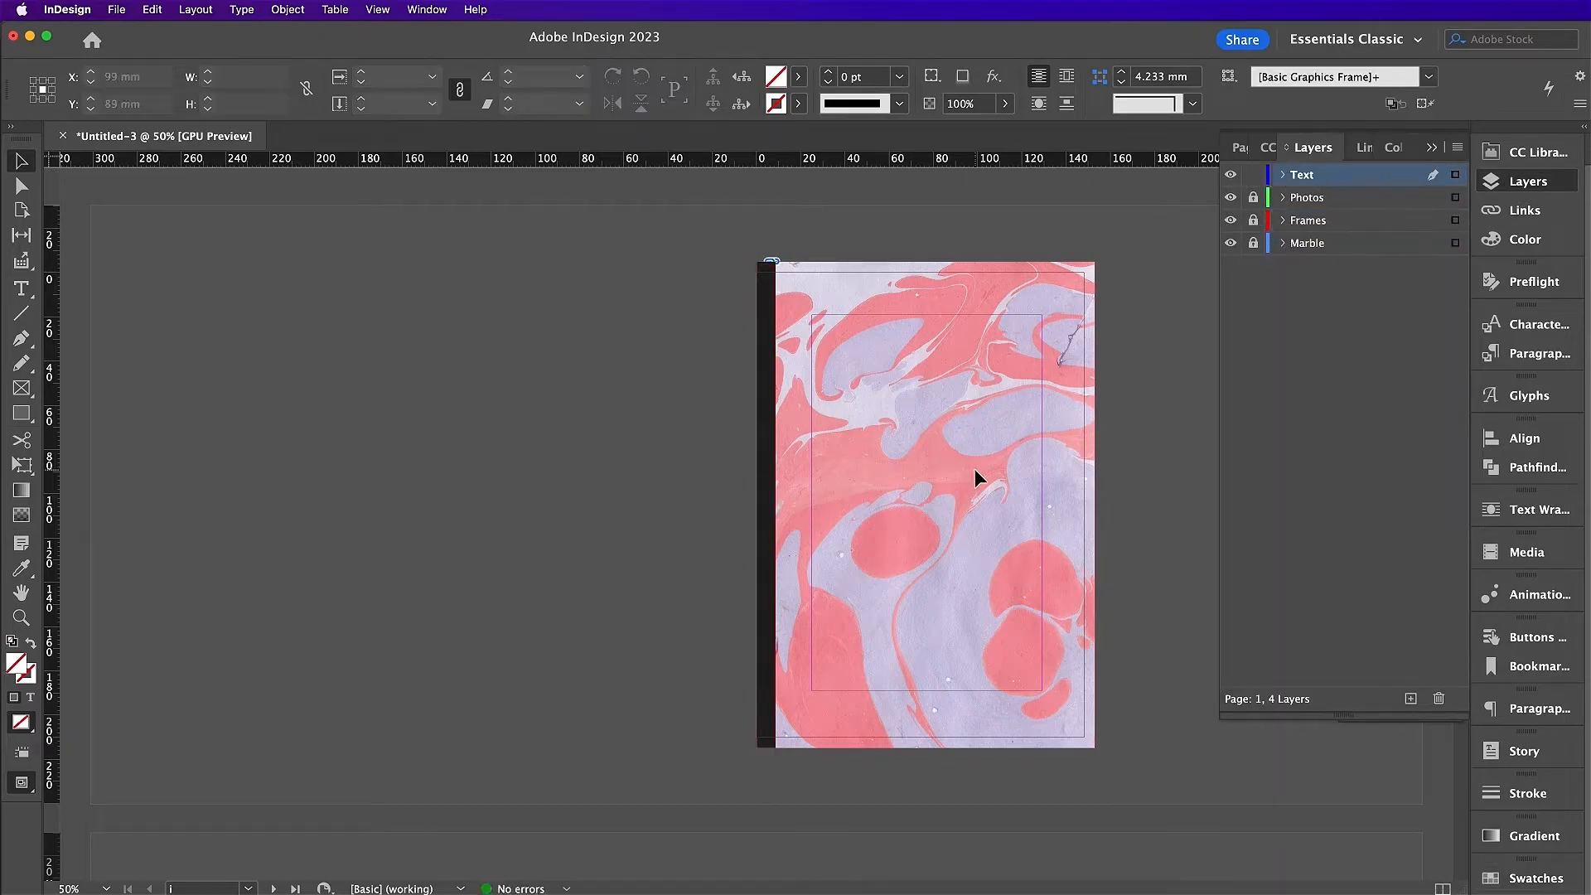
Step: Type the MY ZINE. title and the author's name into a new cover text frame
{"action": "key", "text": "t"}
{"action": "key", "text": "super+equal"}
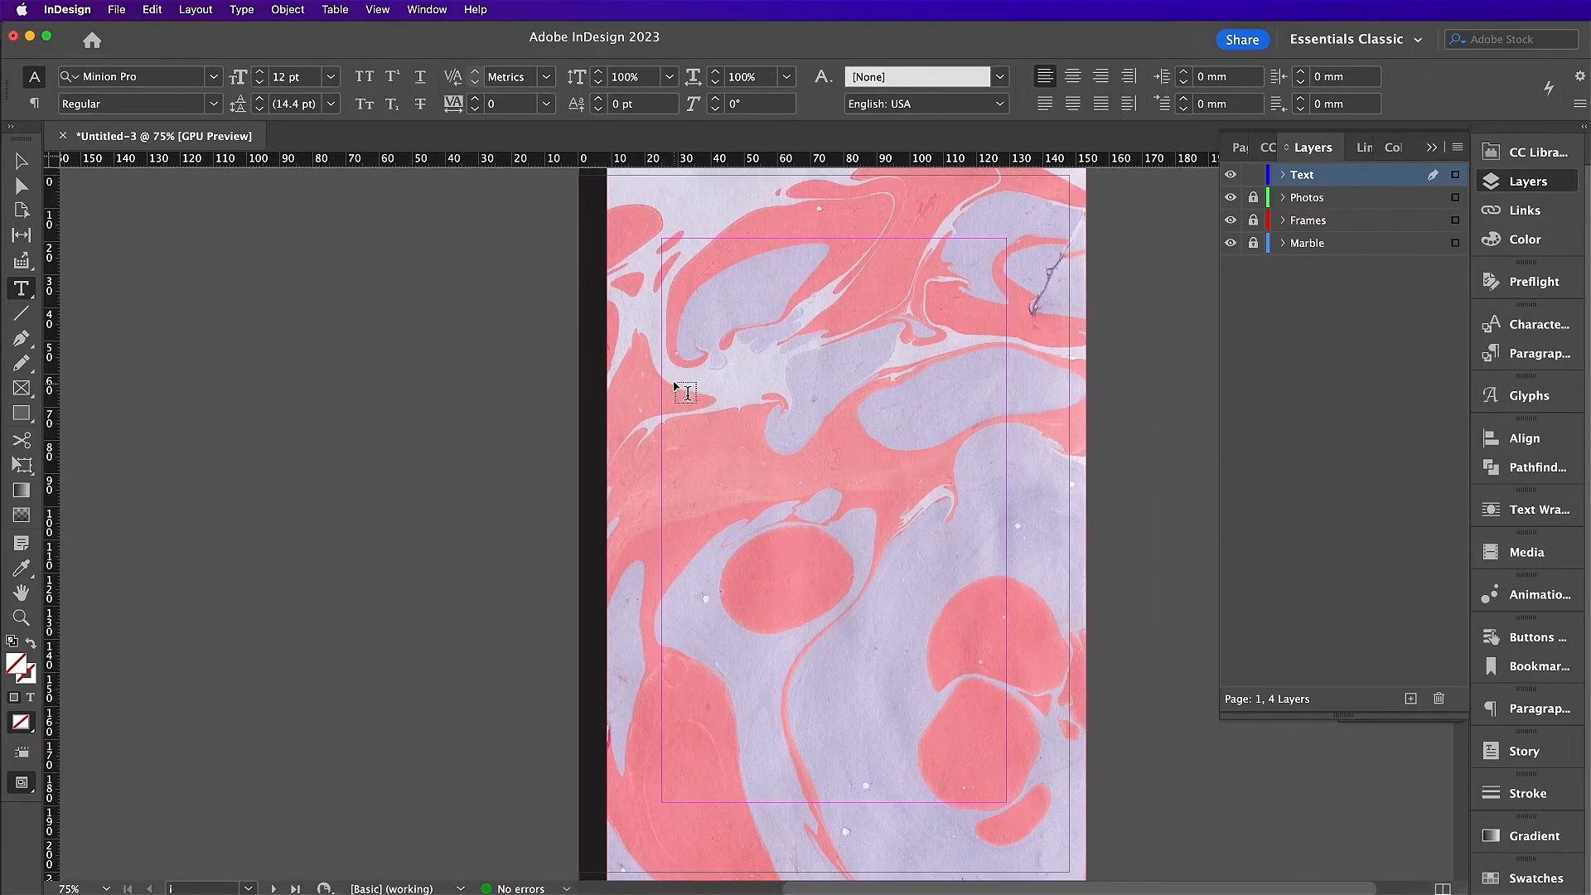
{"action": "left_click_drag", "start_coordinate": [662, 355], "coordinate": [1006, 757]}
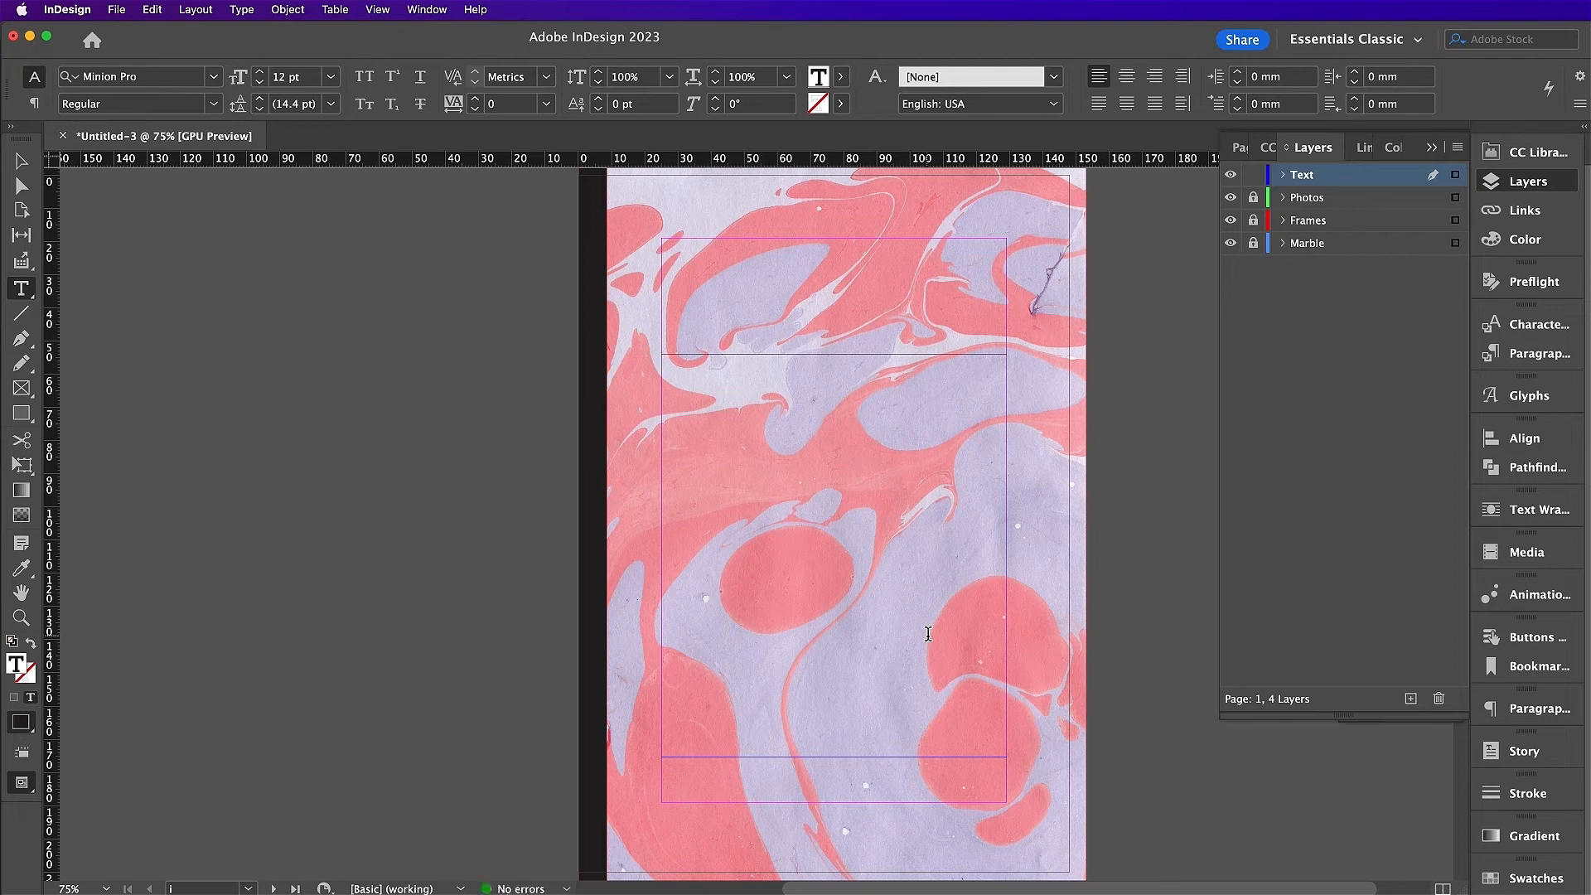
{"action": "type", "text": "my"}
{"action": "key", "text": "Return"}
Step: Centre the title text and set it in 108 pt Lumber
{"action": "key", "text": "super+a"}
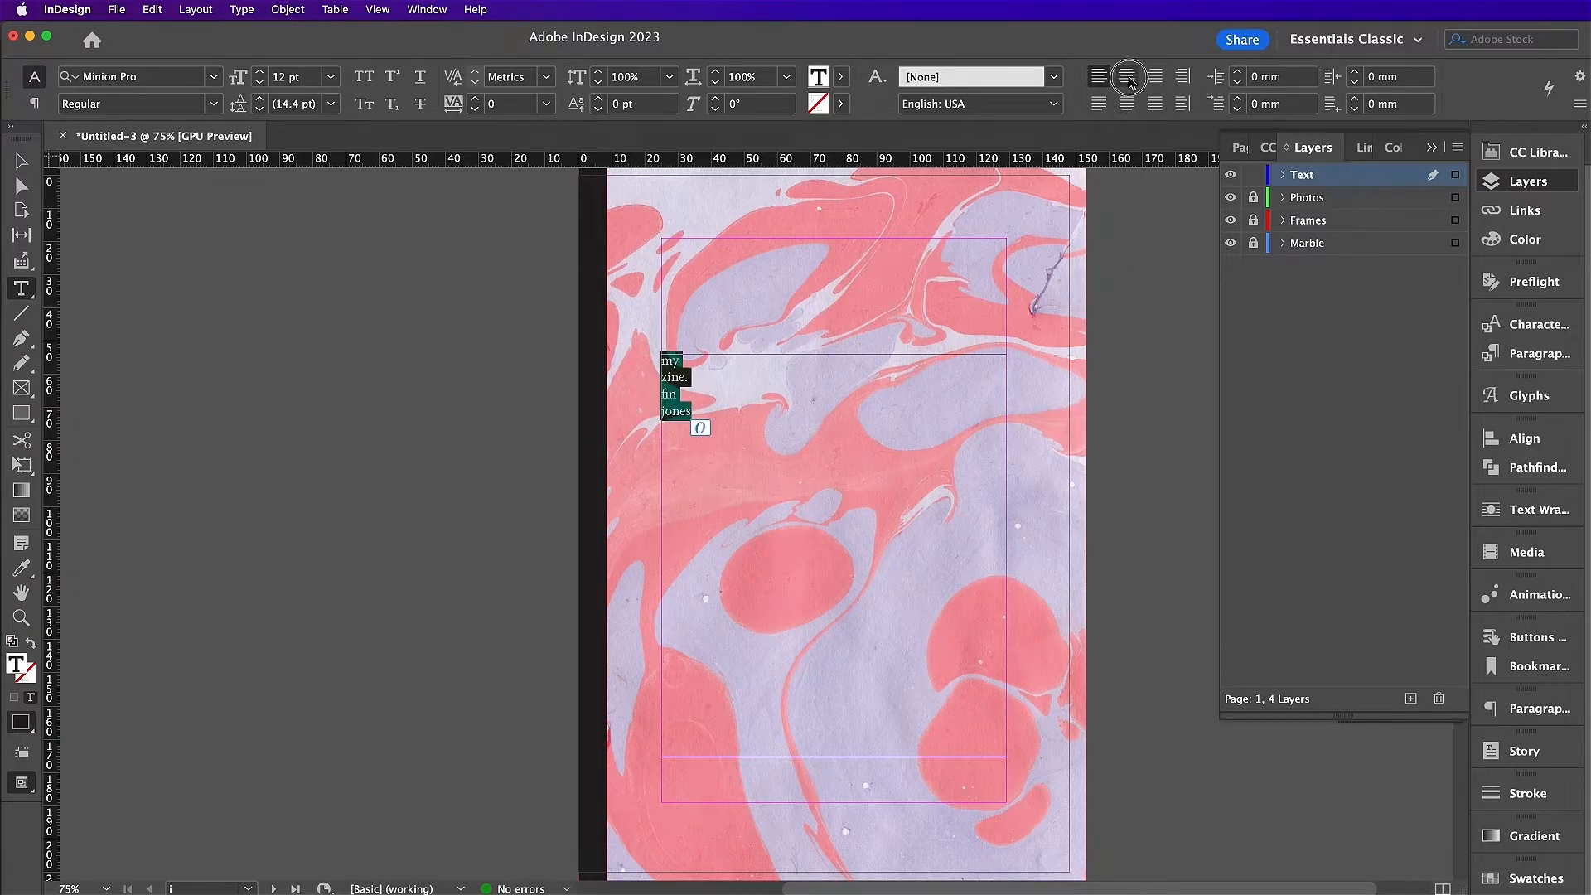
{"action": "left_click", "coordinate": [1127, 77]}
{"action": "left_click", "coordinate": [153, 76]}
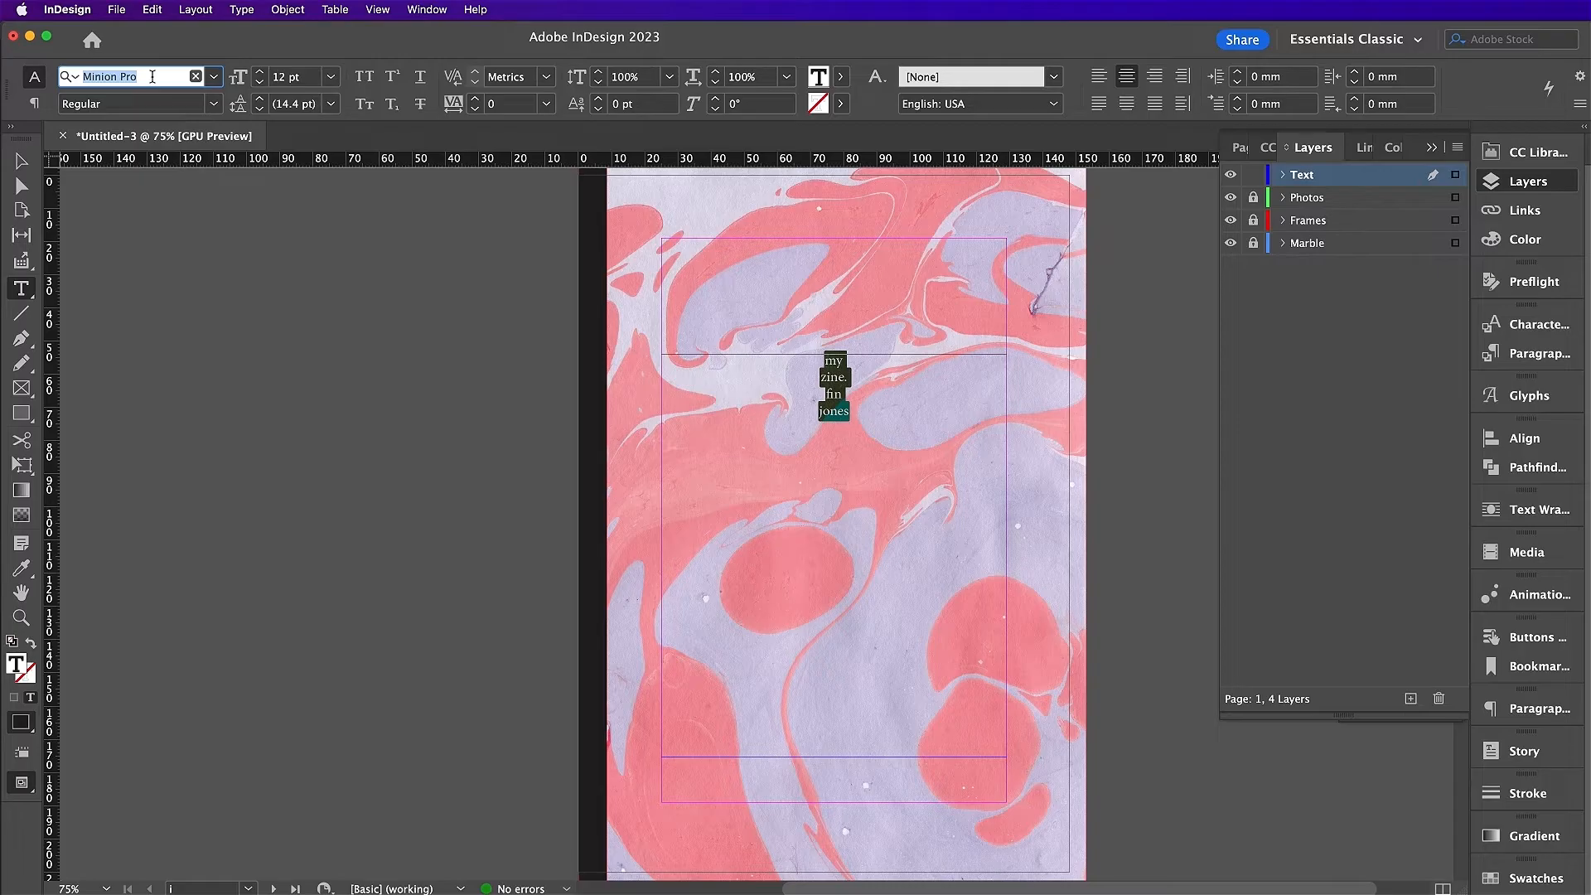
{"action": "type", "text": "lumb"}
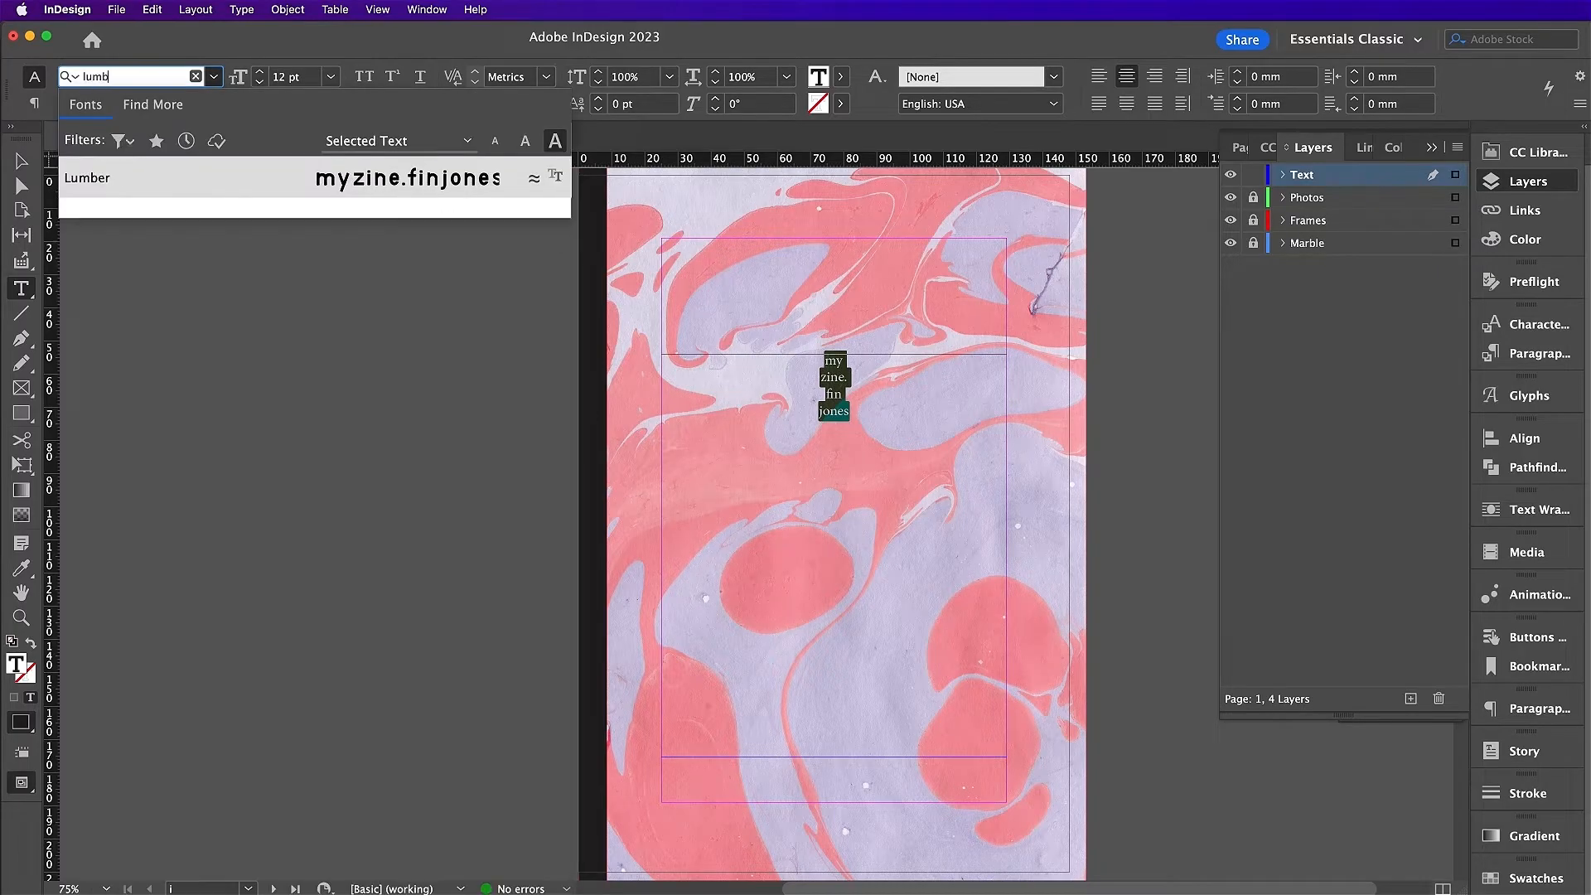
{"action": "key", "text": "Return"}
{"action": "left_click", "coordinate": [279, 77]}
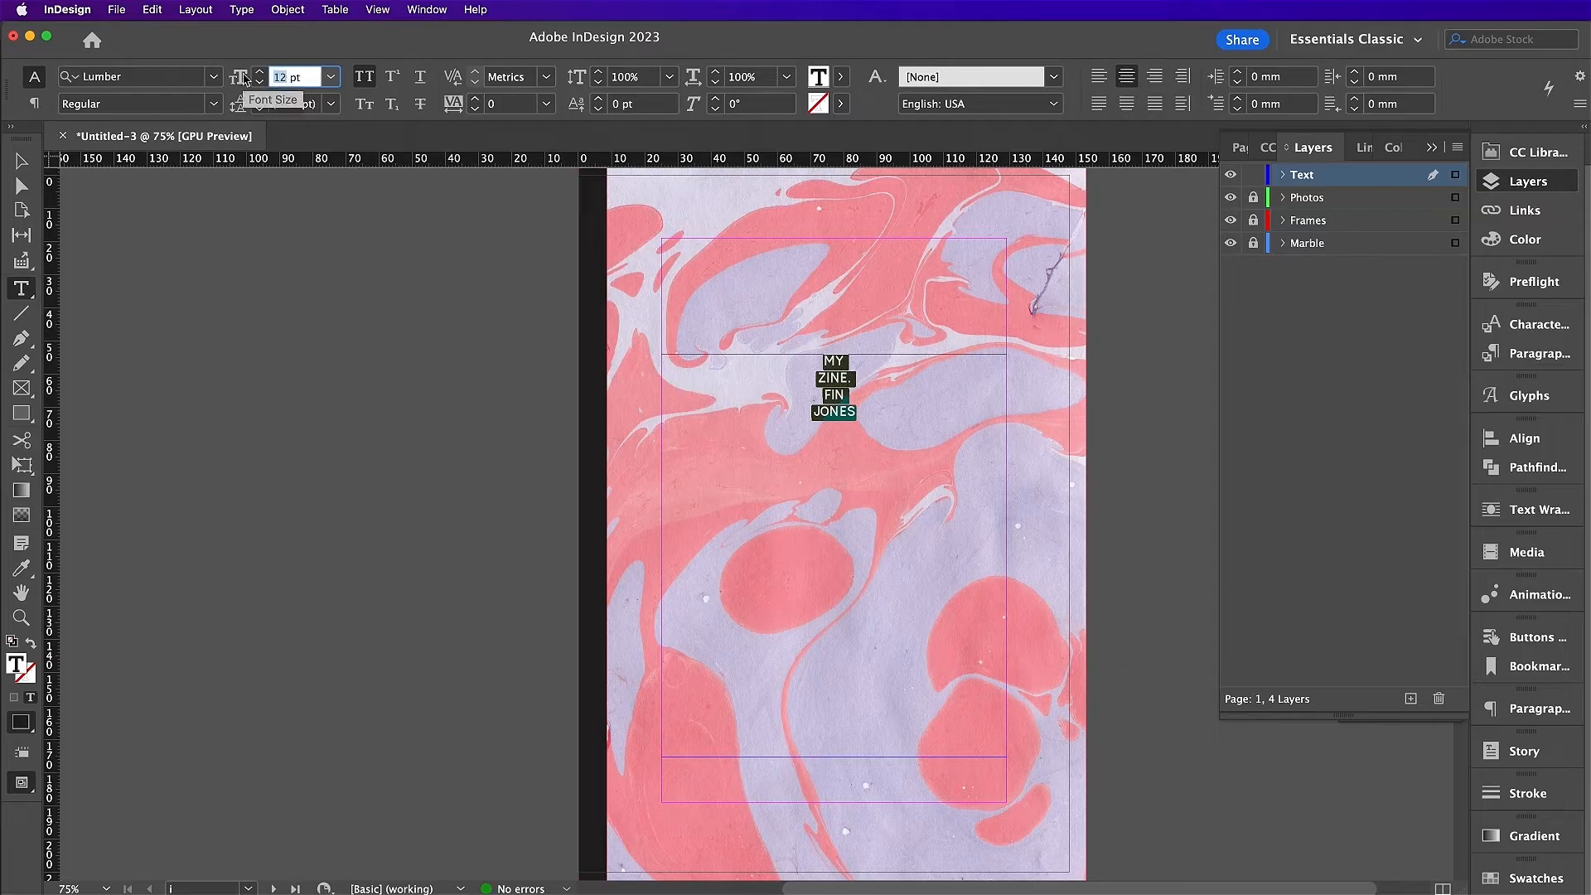
{"action": "type", "text": "108"}
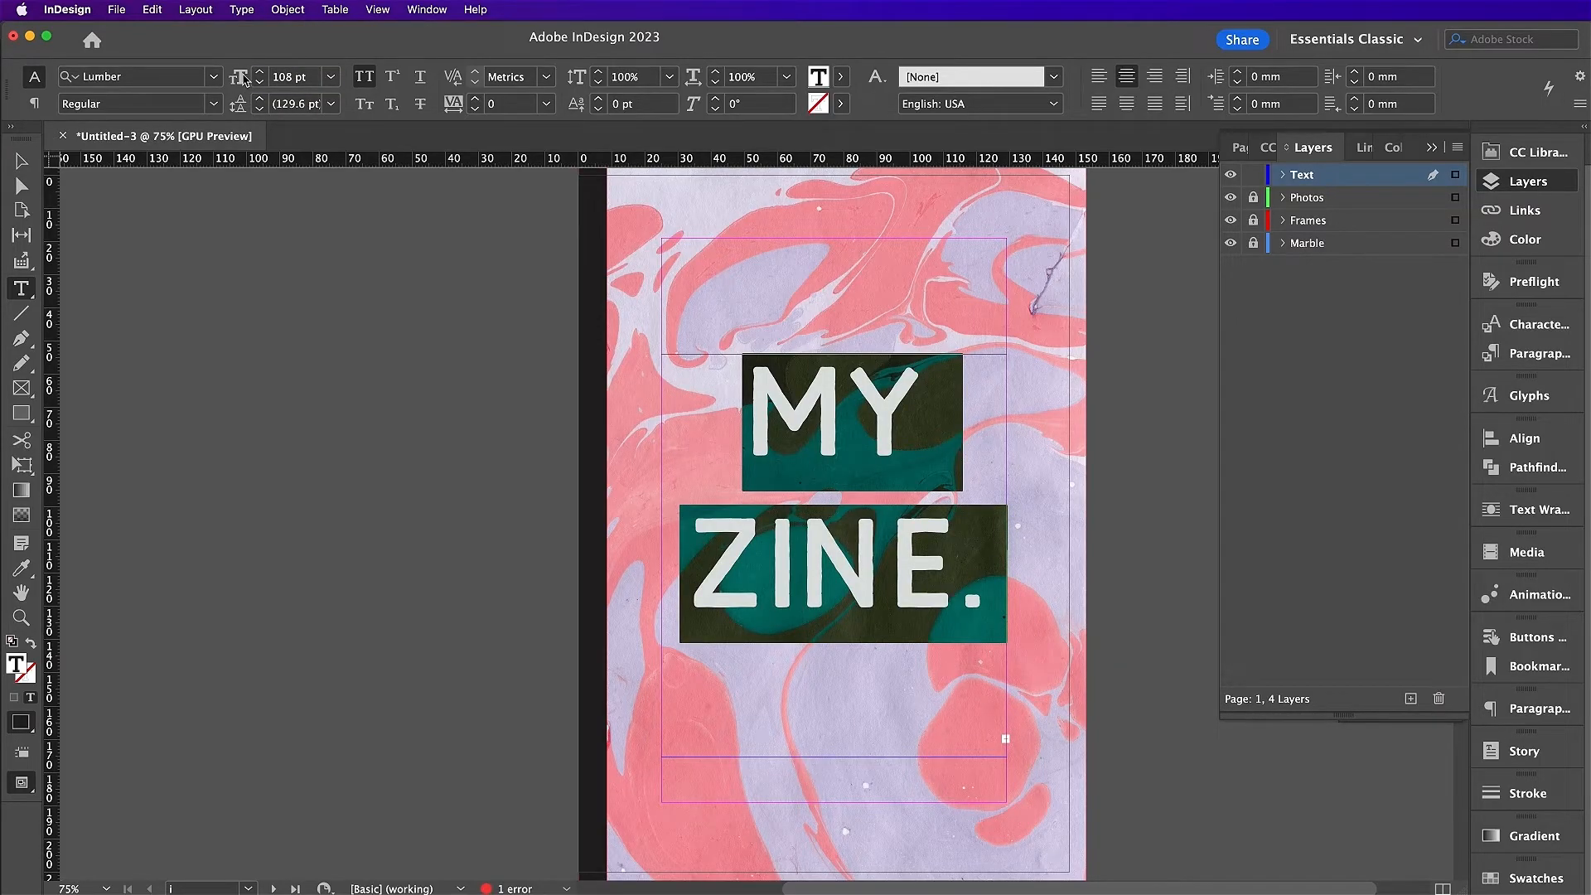
Step: Tighten the title's leading to 86 pt
{"action": "left_click", "coordinate": [259, 112]}
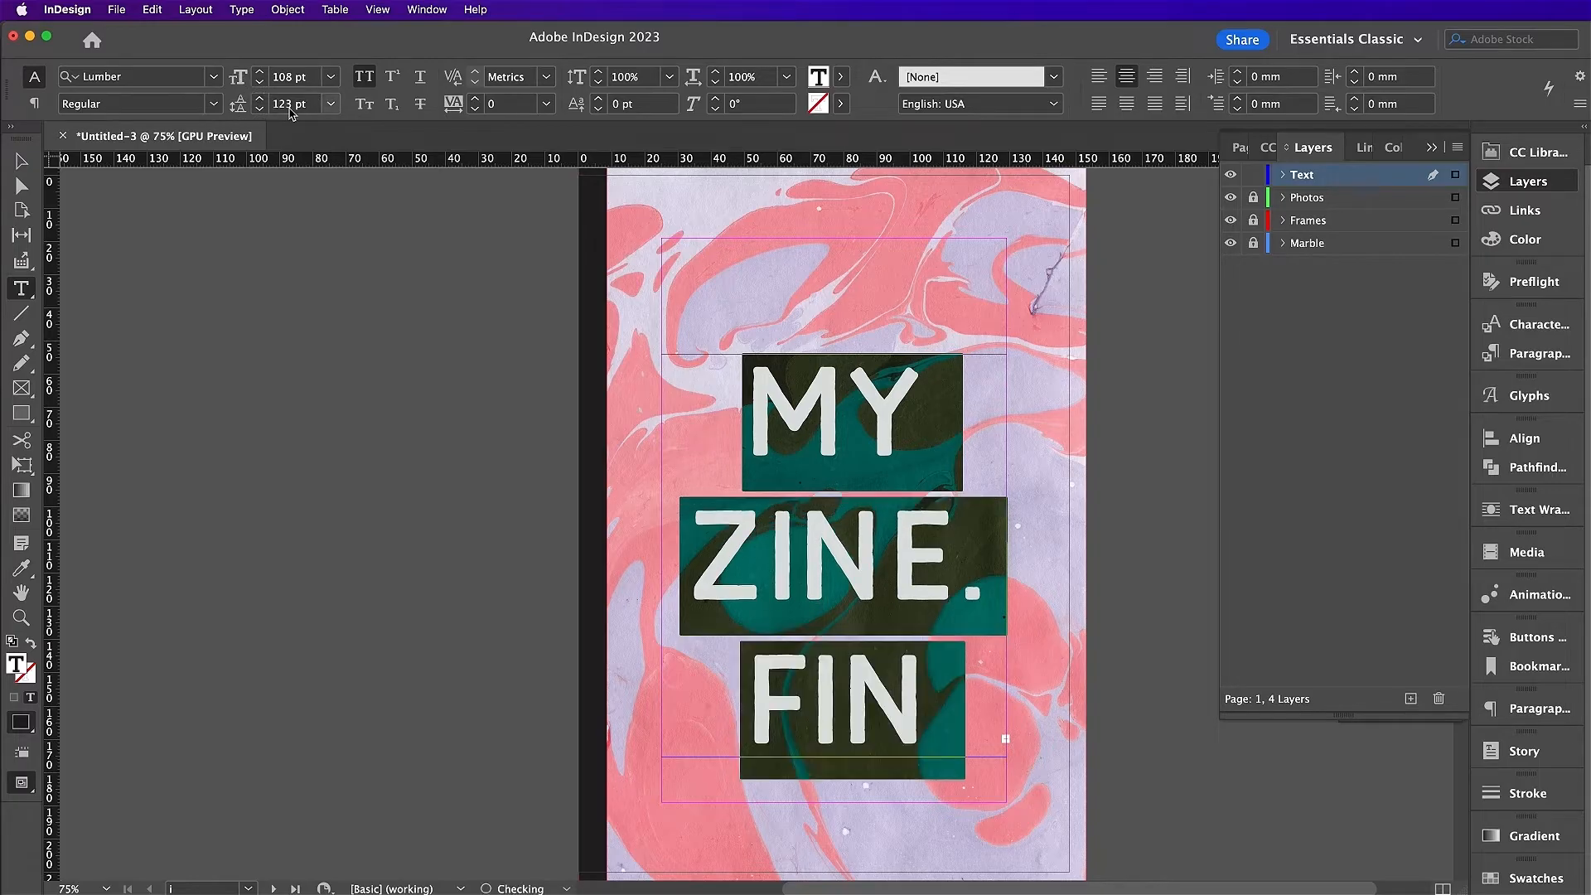
{"action": "left_click", "coordinate": [259, 112]}
{"action": "left_click", "coordinate": [260, 112]}
{"action": "left_click", "coordinate": [278, 107]}
{"action": "key", "text": "Down"}
{"action": "key", "text": "Down"}
{"action": "key", "text": "Down"}
{"action": "key", "text": "Down"}
{"action": "key", "text": "Down"}
{"action": "key", "text": "Down"}
{"action": "key", "text": "Down"}
{"action": "key", "text": "Down"}
{"action": "key", "text": "Down"}
{"action": "key", "text": "Down"}
{"action": "key", "text": "Down"}
{"action": "key", "text": "Down"}
{"action": "key", "text": "Down"}
{"action": "key", "text": "Down"}
{"action": "key", "text": "Down"}
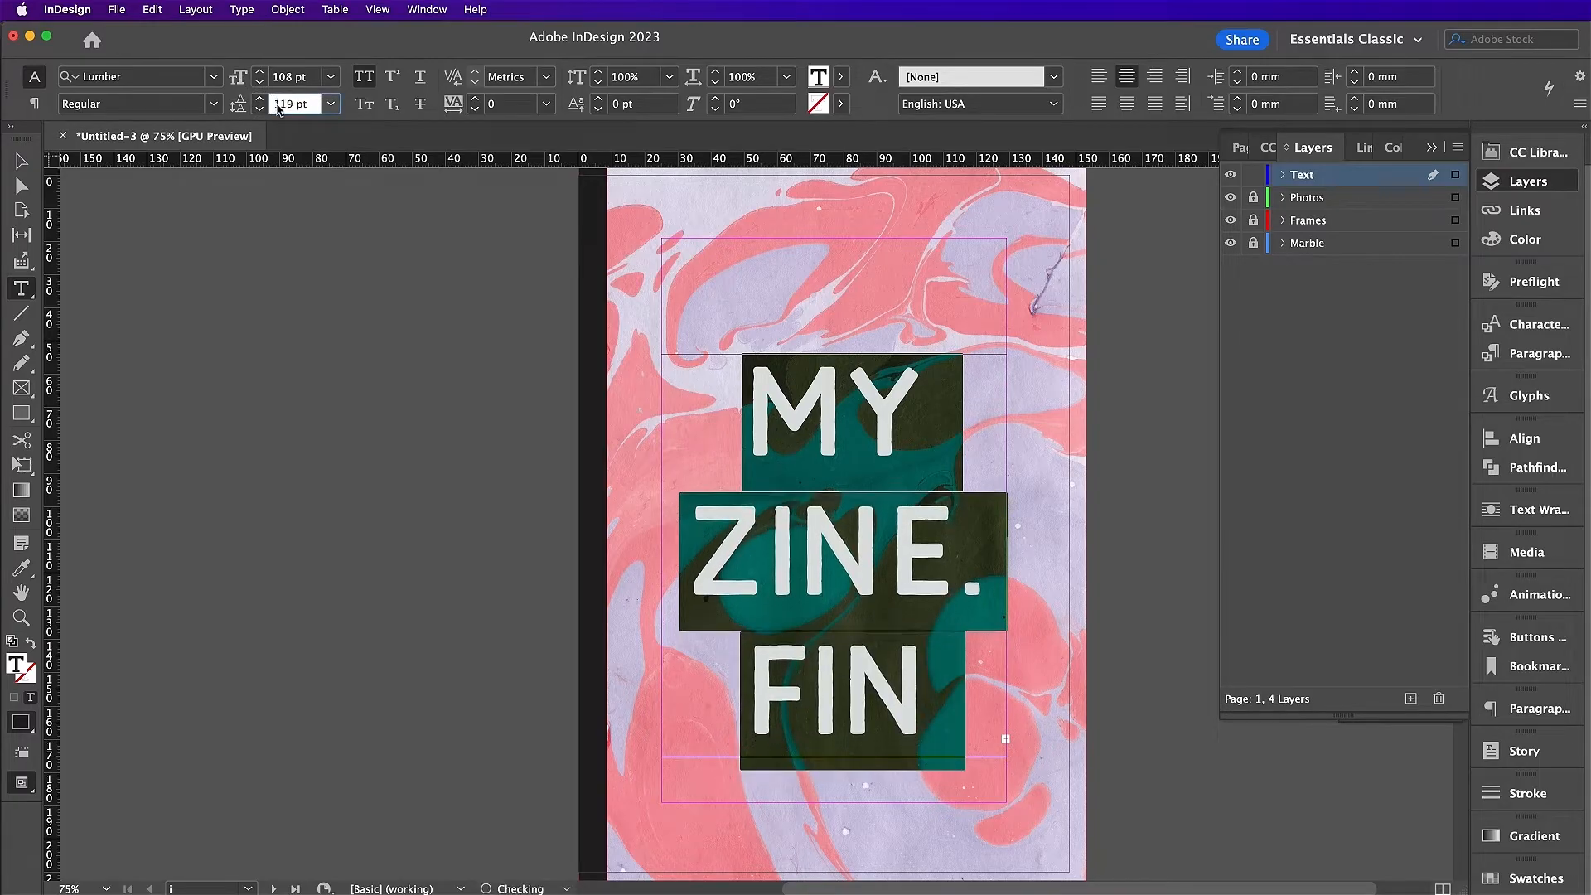
{"action": "key", "text": "Down"}
{"action": "key", "text": "Down"}
{"action": "key", "text": "Down"}
{"action": "key", "text": "Down"}
{"action": "key", "text": "Down"}
{"action": "key", "text": "Down"}
{"action": "key", "text": "Down"}
{"action": "key", "text": "Down"}
{"action": "key", "text": "Down"}
{"action": "key", "text": "Down"}
{"action": "key", "text": "Down"}
{"action": "key", "text": "Down"}
{"action": "key", "text": "Down"}
{"action": "key", "text": "Down"}
{"action": "key", "text": "Down"}
{"action": "key", "text": "Down"}
{"action": "key", "text": "Down"}
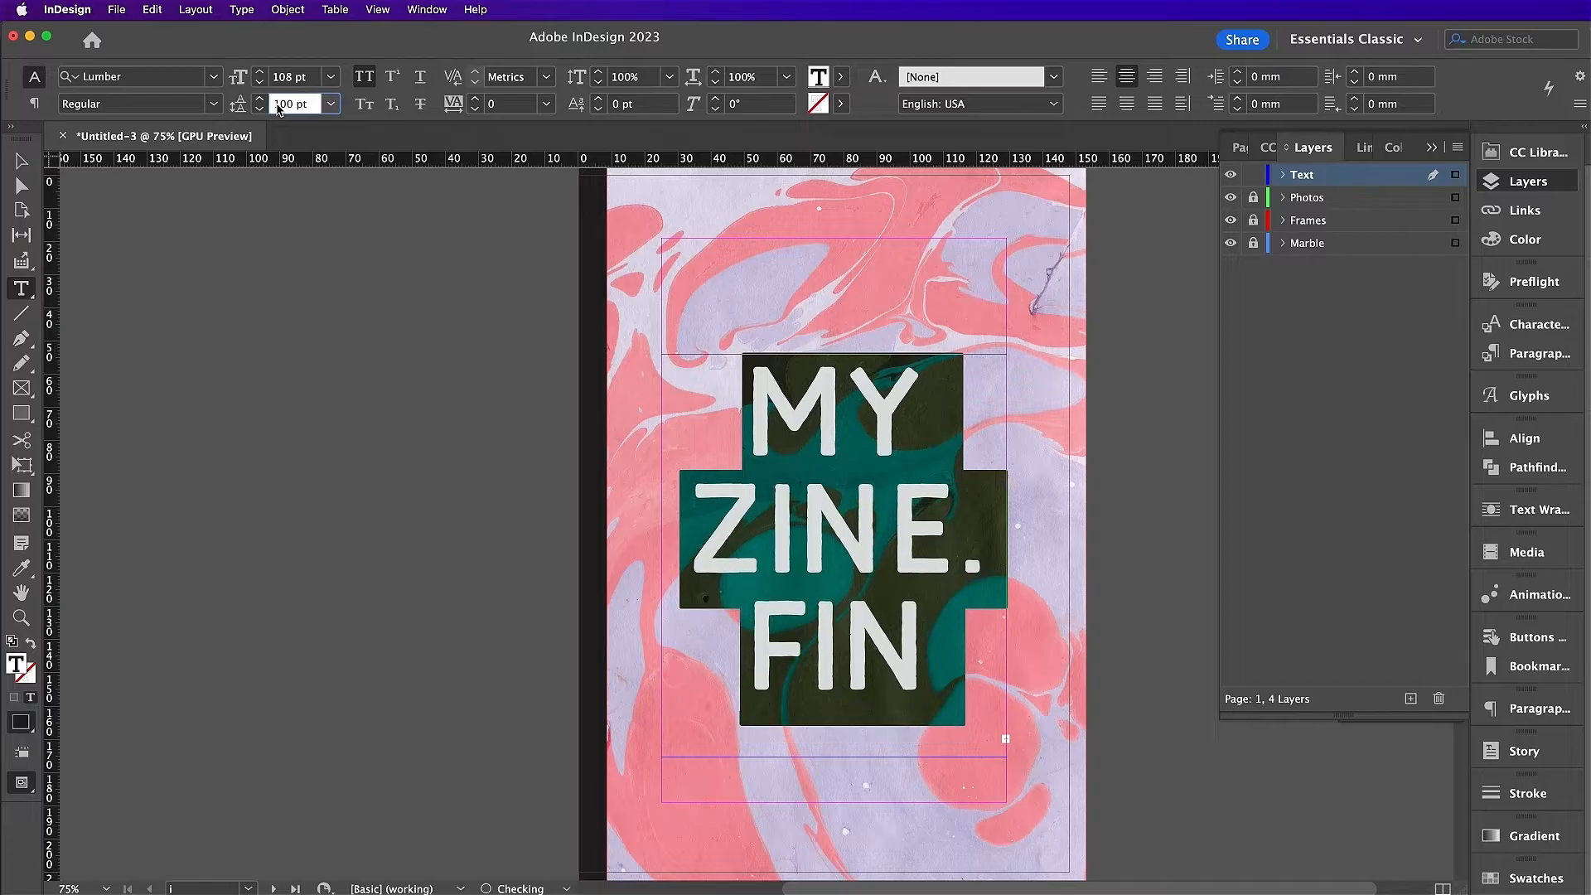
{"action": "key", "text": "Down"}
{"action": "key", "text": "Down"}
{"action": "key", "text": "Down"}
{"action": "key", "text": "Down"}
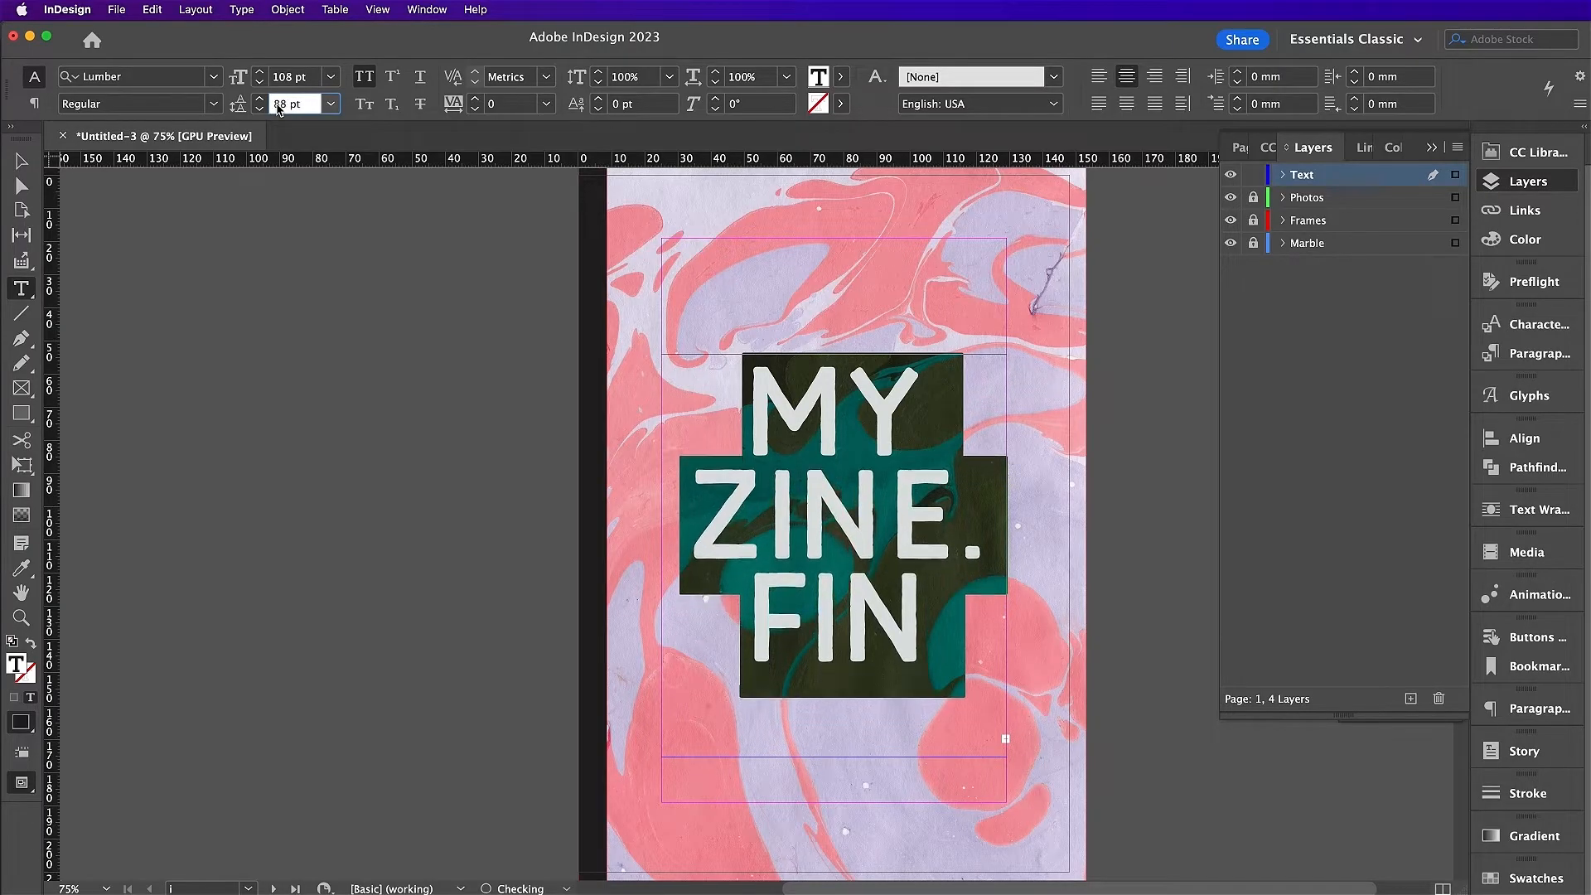
{"action": "left_click", "coordinate": [21, 162]}
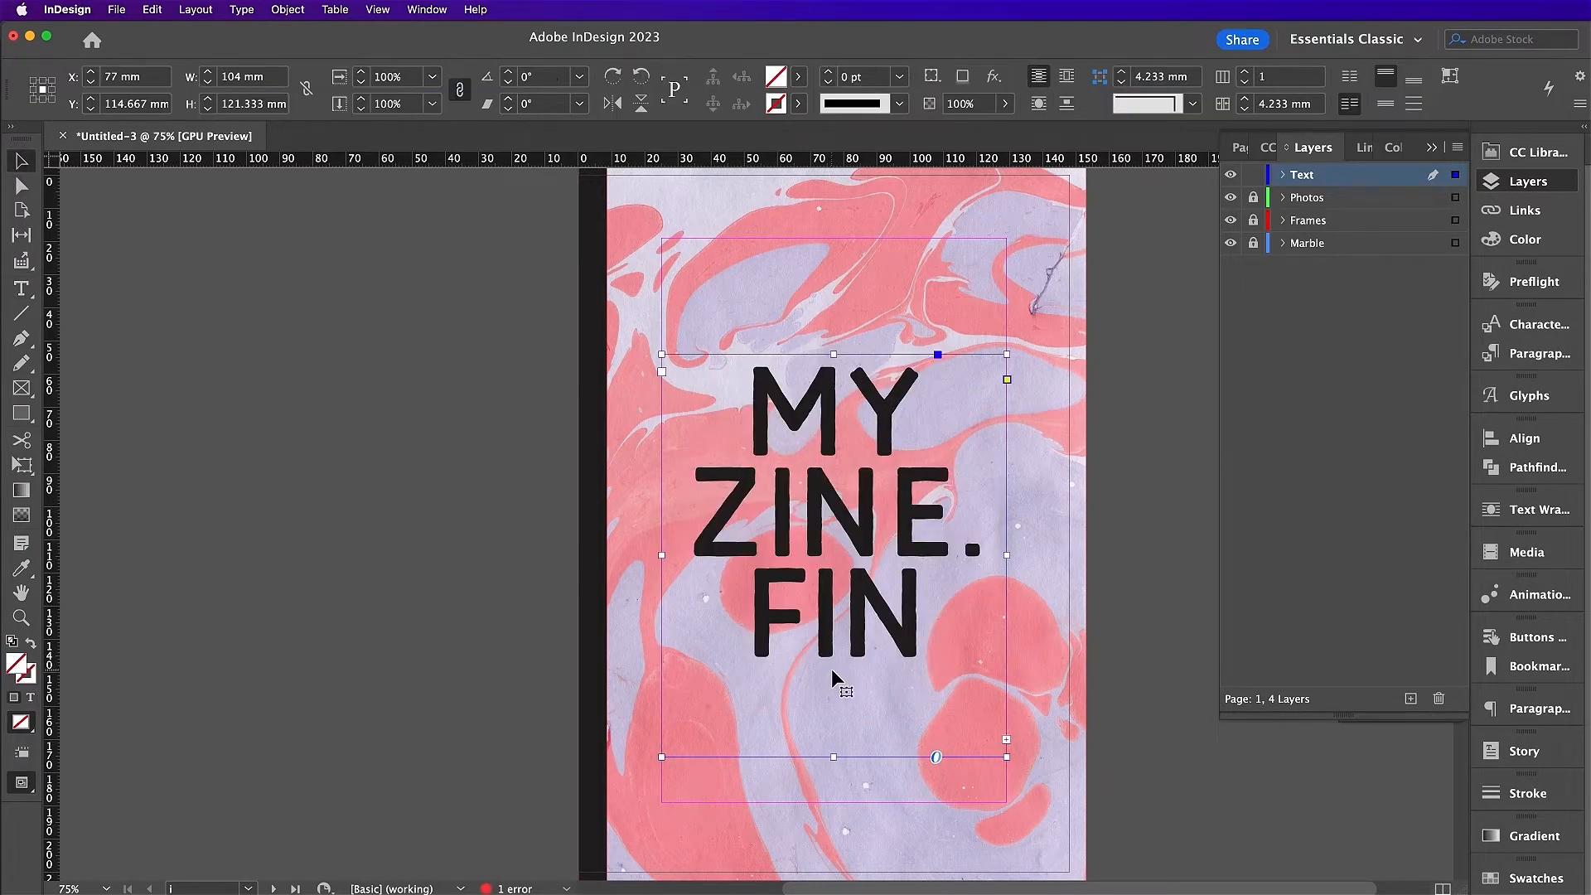
Step: Enlarge the title frame until the full name shows, then fit its height to the text
{"action": "left_click_drag", "start_coordinate": [835, 757], "coordinate": [834, 826]}
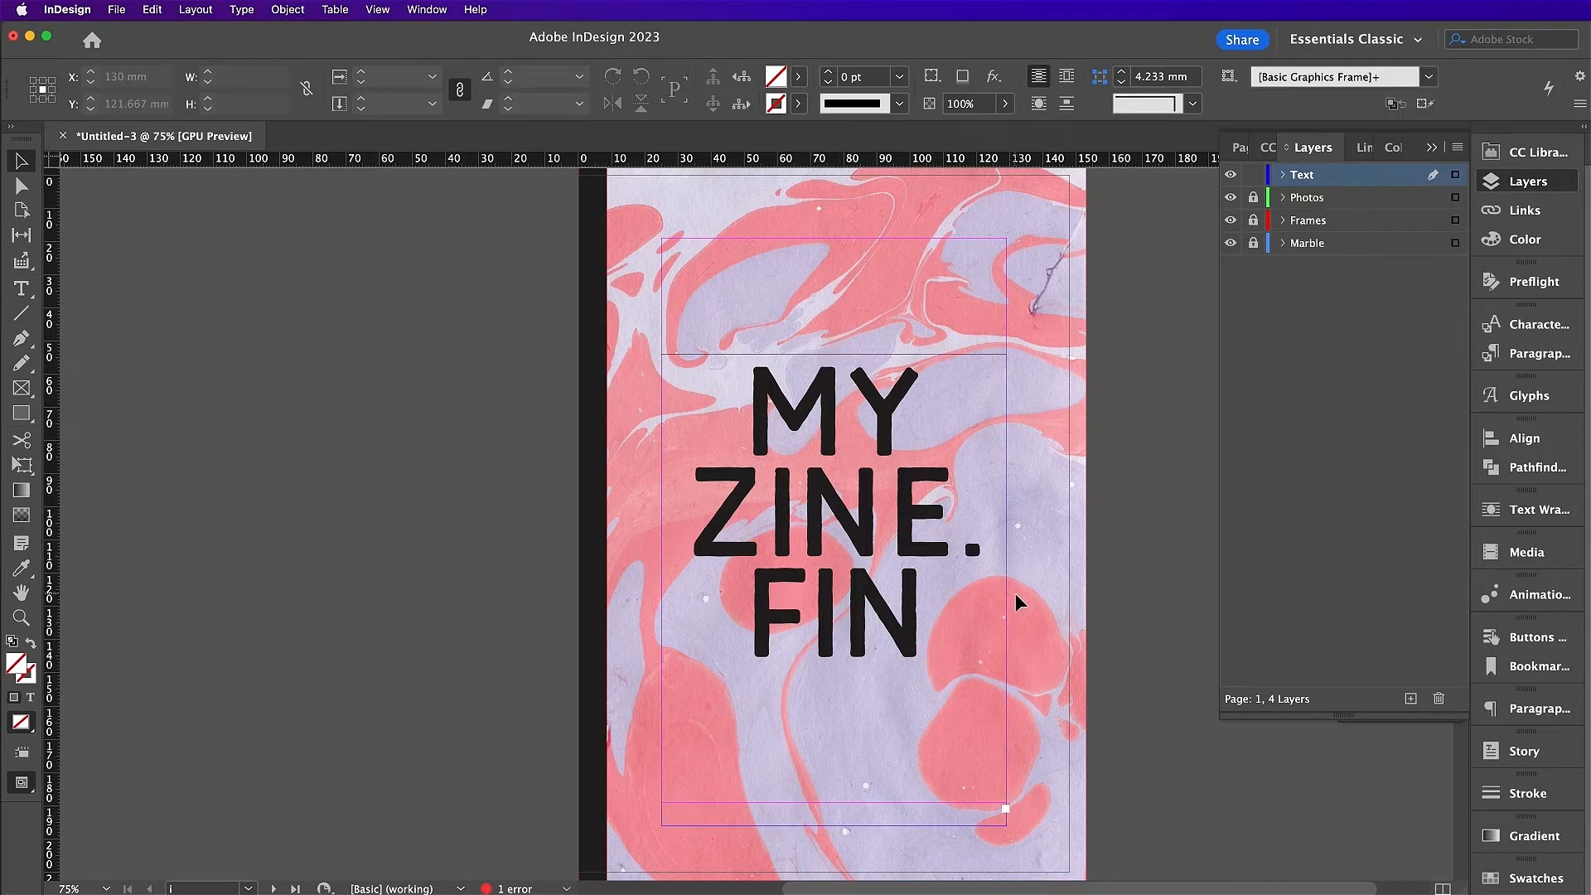
{"action": "left_click_drag", "start_coordinate": [1007, 591], "coordinate": [1042, 591]}
{"action": "left_click_drag", "start_coordinate": [852, 826], "coordinate": [852, 860]}
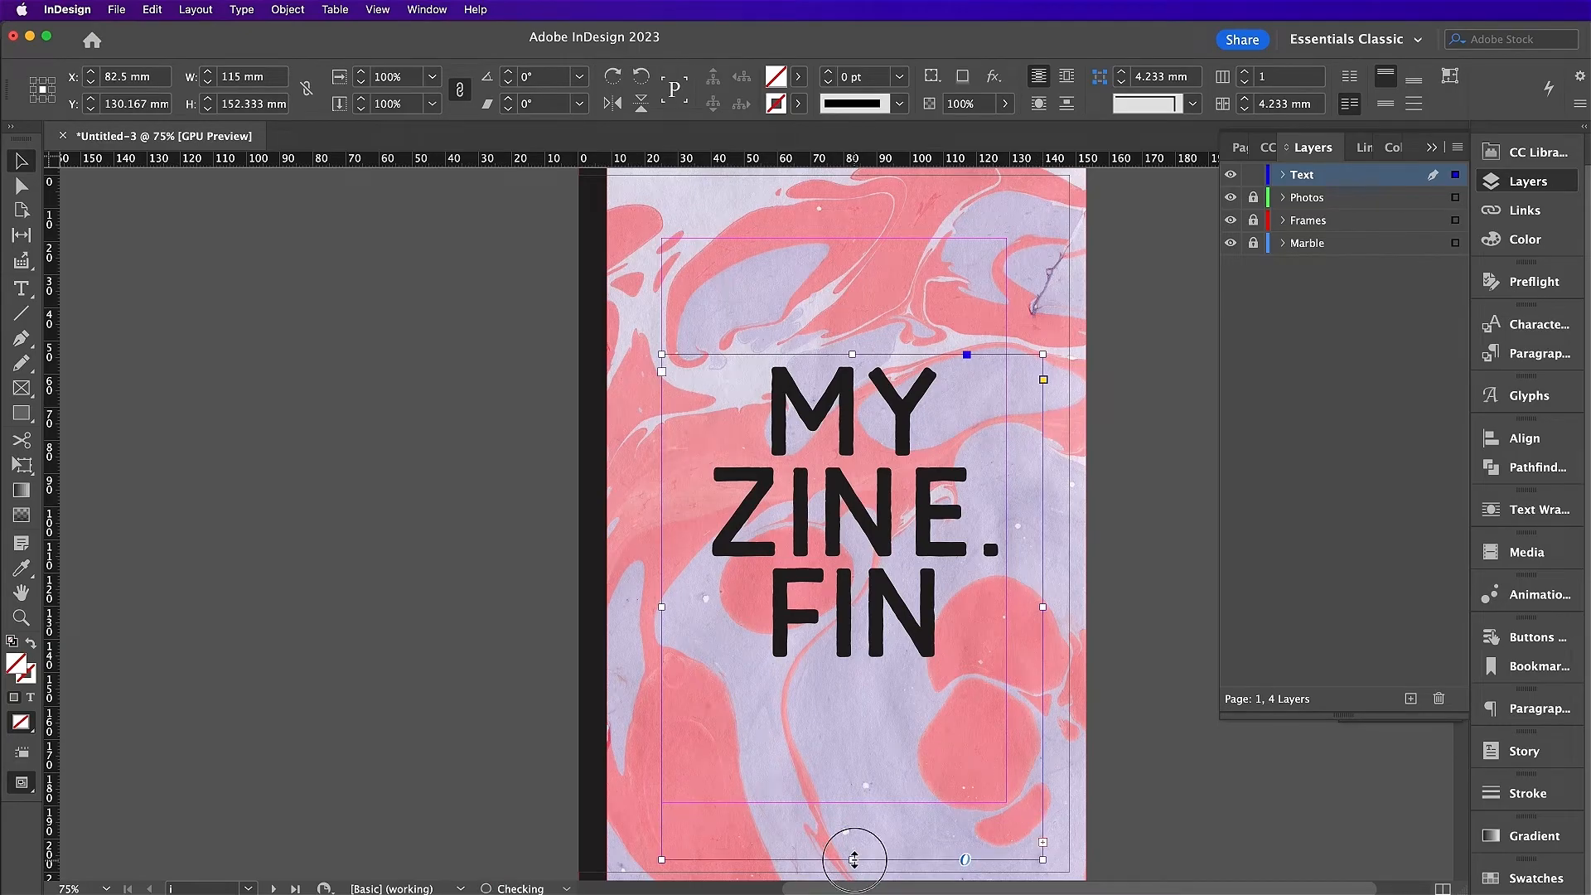
{"action": "left_click_drag", "start_coordinate": [1042, 860], "coordinate": [1049, 869]}
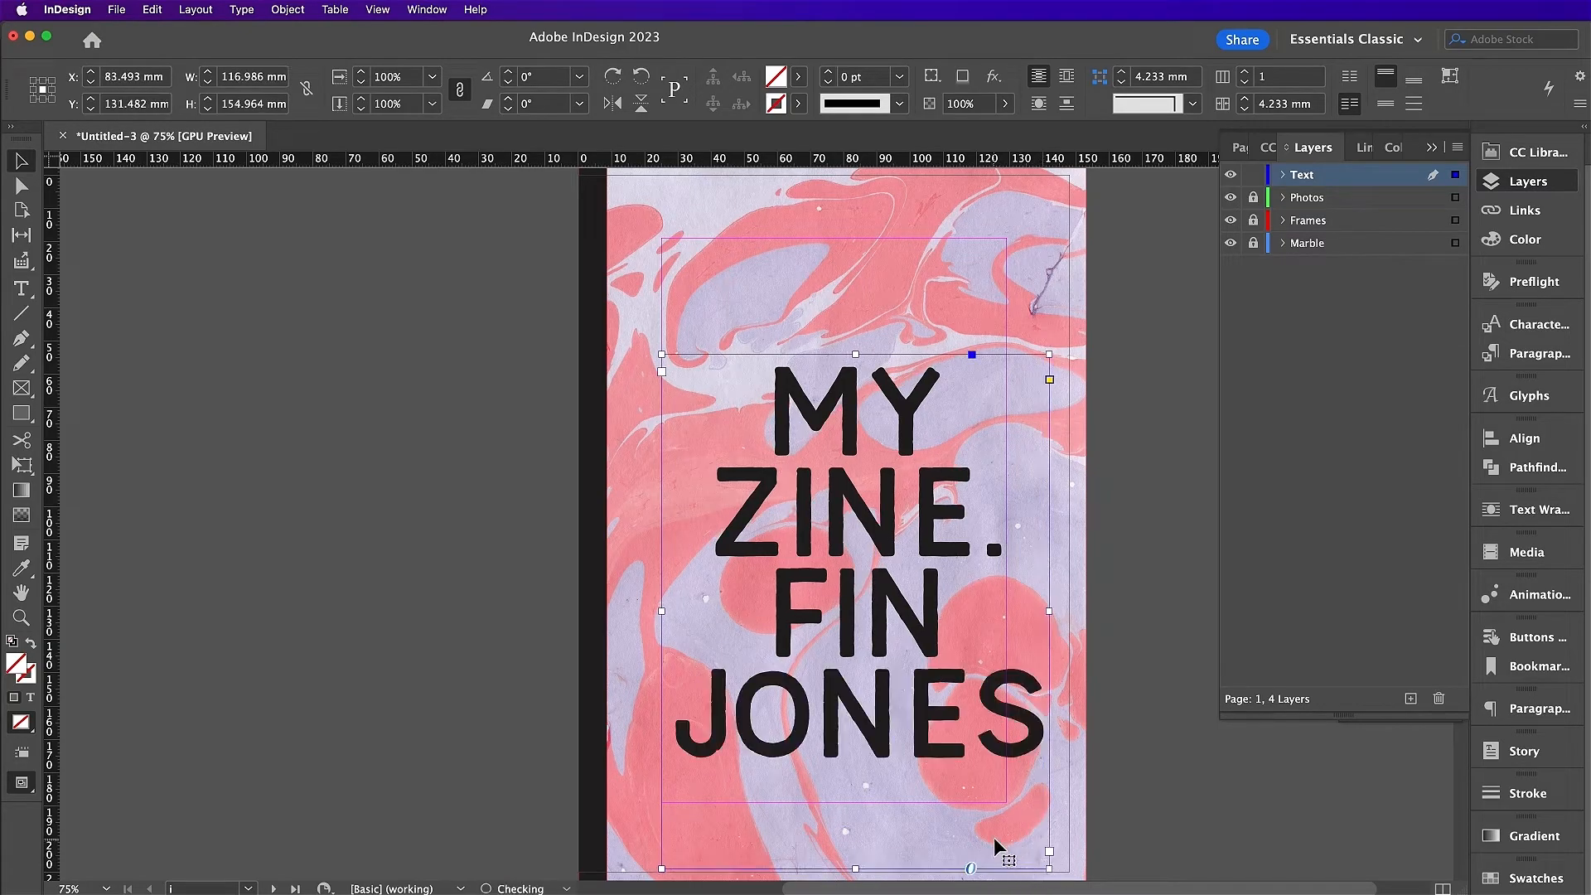
{"action": "left_click_drag", "start_coordinate": [945, 768], "coordinate": [925, 764]}
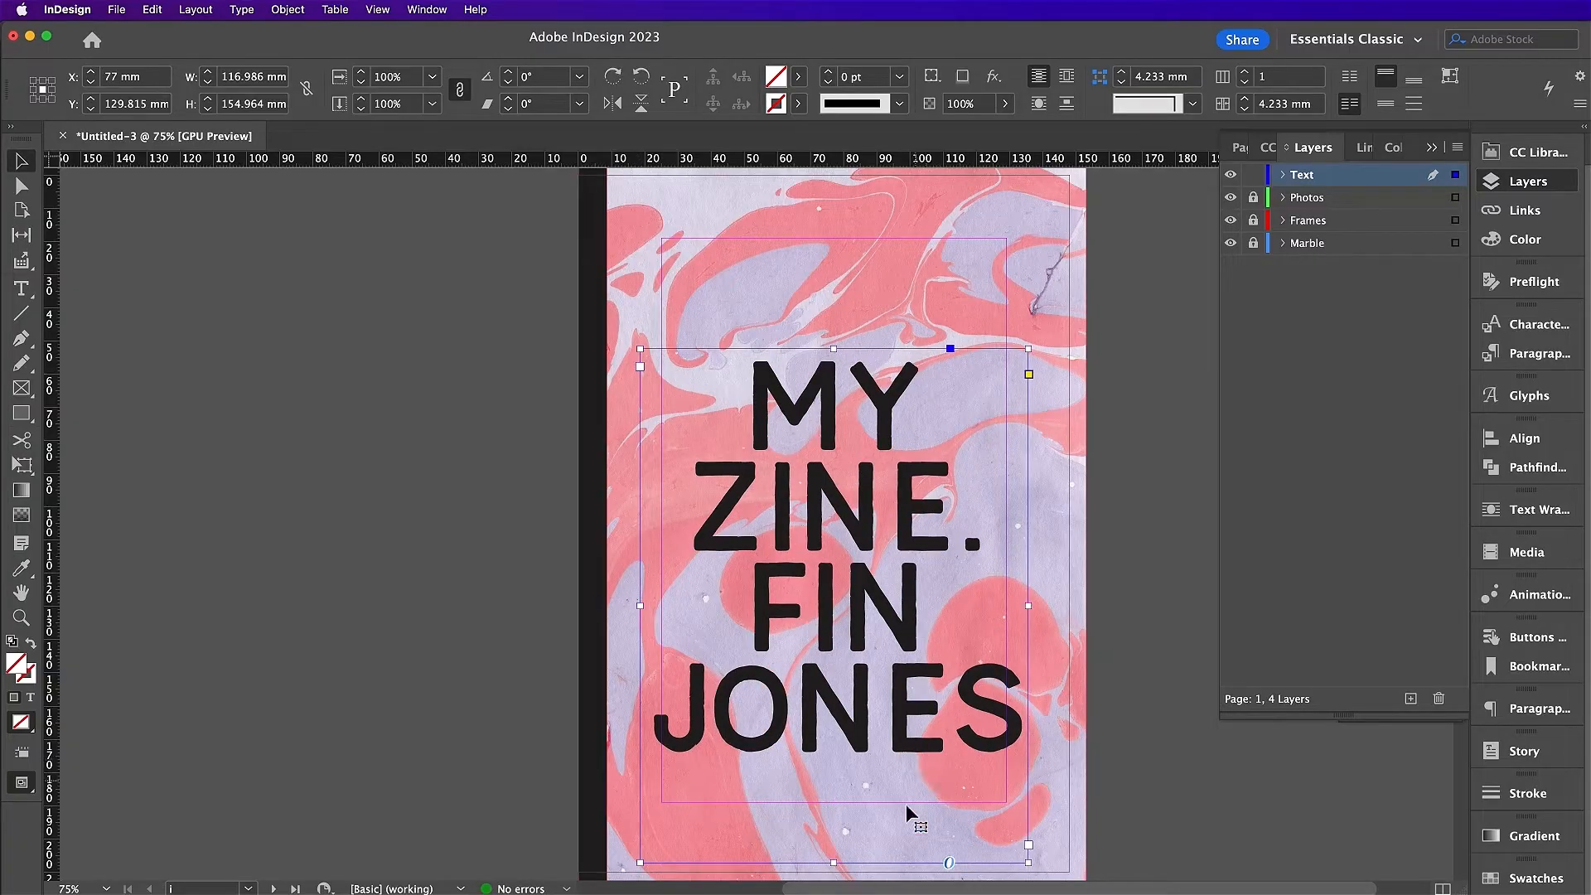
{"action": "double_click", "coordinate": [836, 863]}
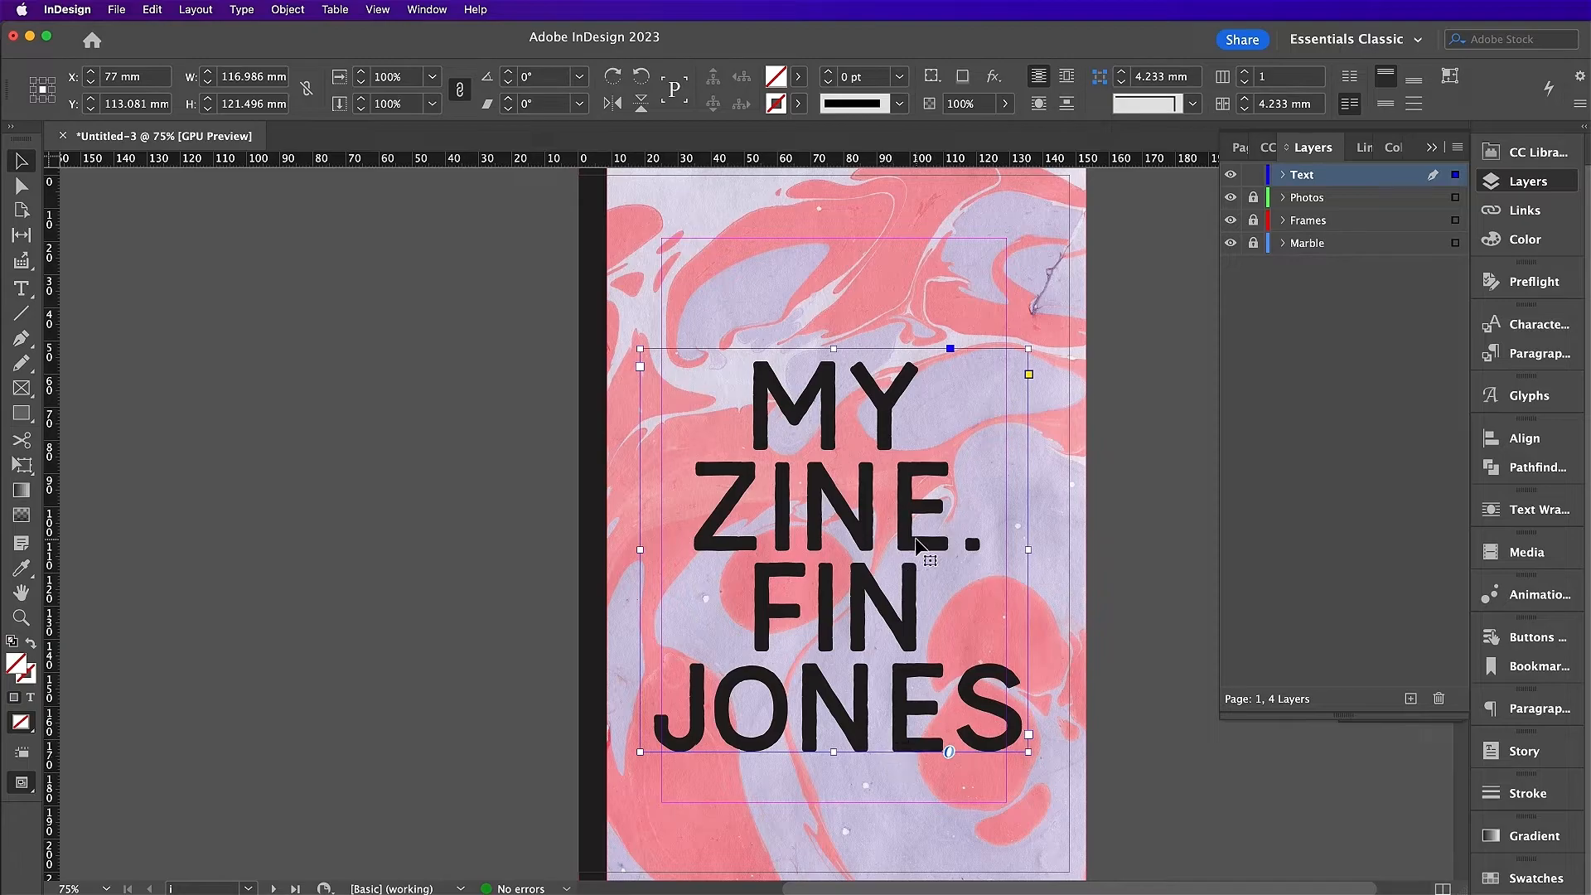
Step: Colour the MY ZINE. lines white with the [Paper] swatch
{"action": "double_click", "coordinate": [986, 552]}
{"action": "left_click_drag", "start_coordinate": [986, 551], "coordinate": [743, 365]}
{"action": "left_click", "coordinate": [1522, 877]}
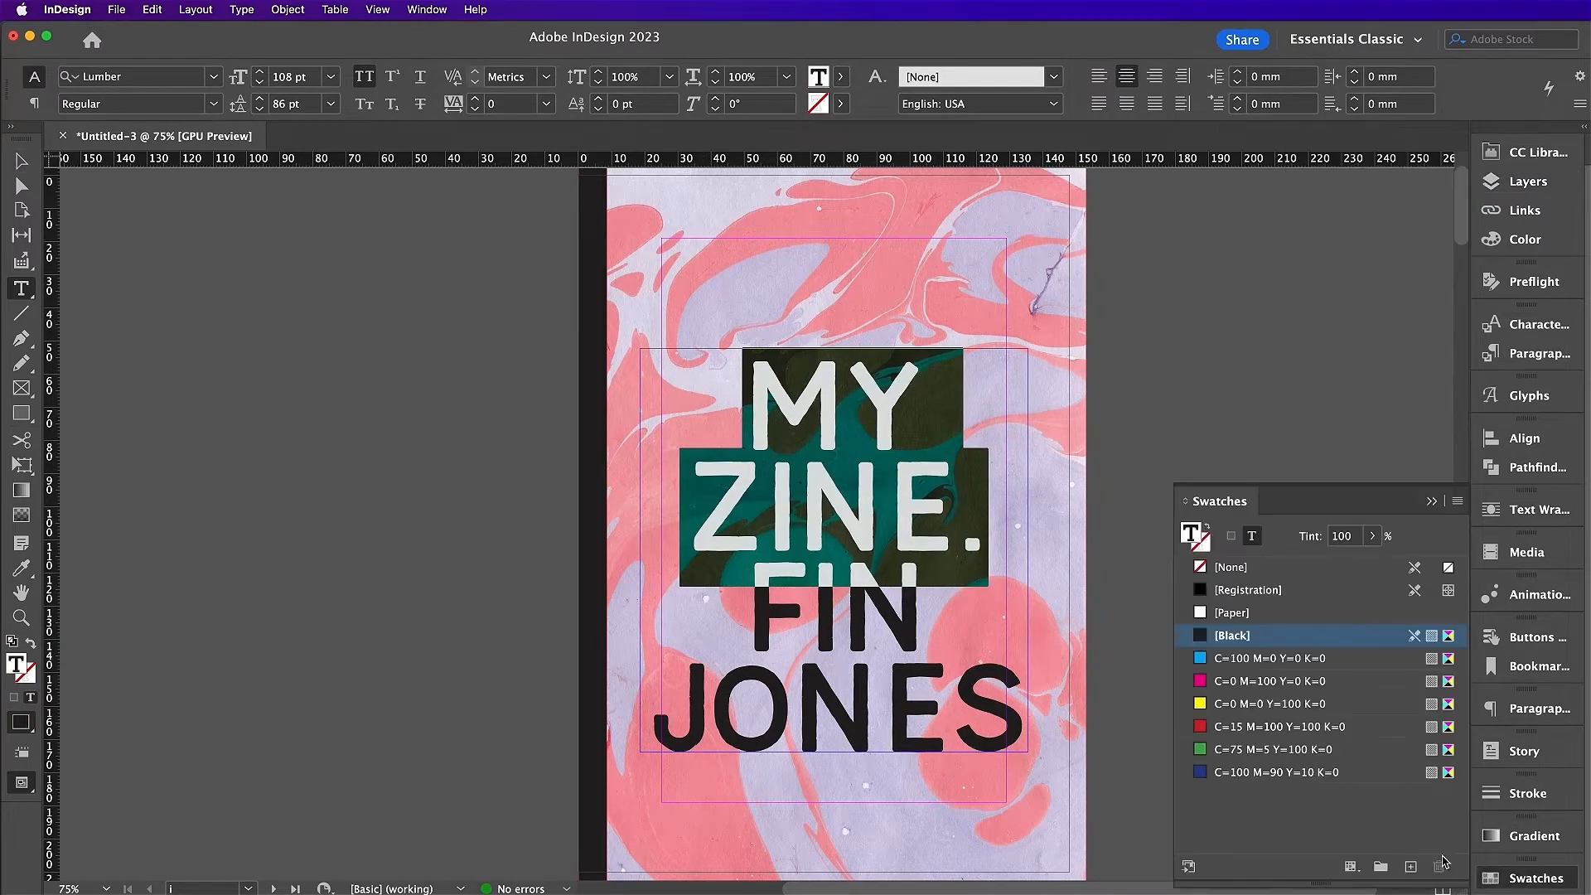
{"action": "left_click", "coordinate": [1248, 619]}
{"action": "left_click", "coordinate": [900, 498]}
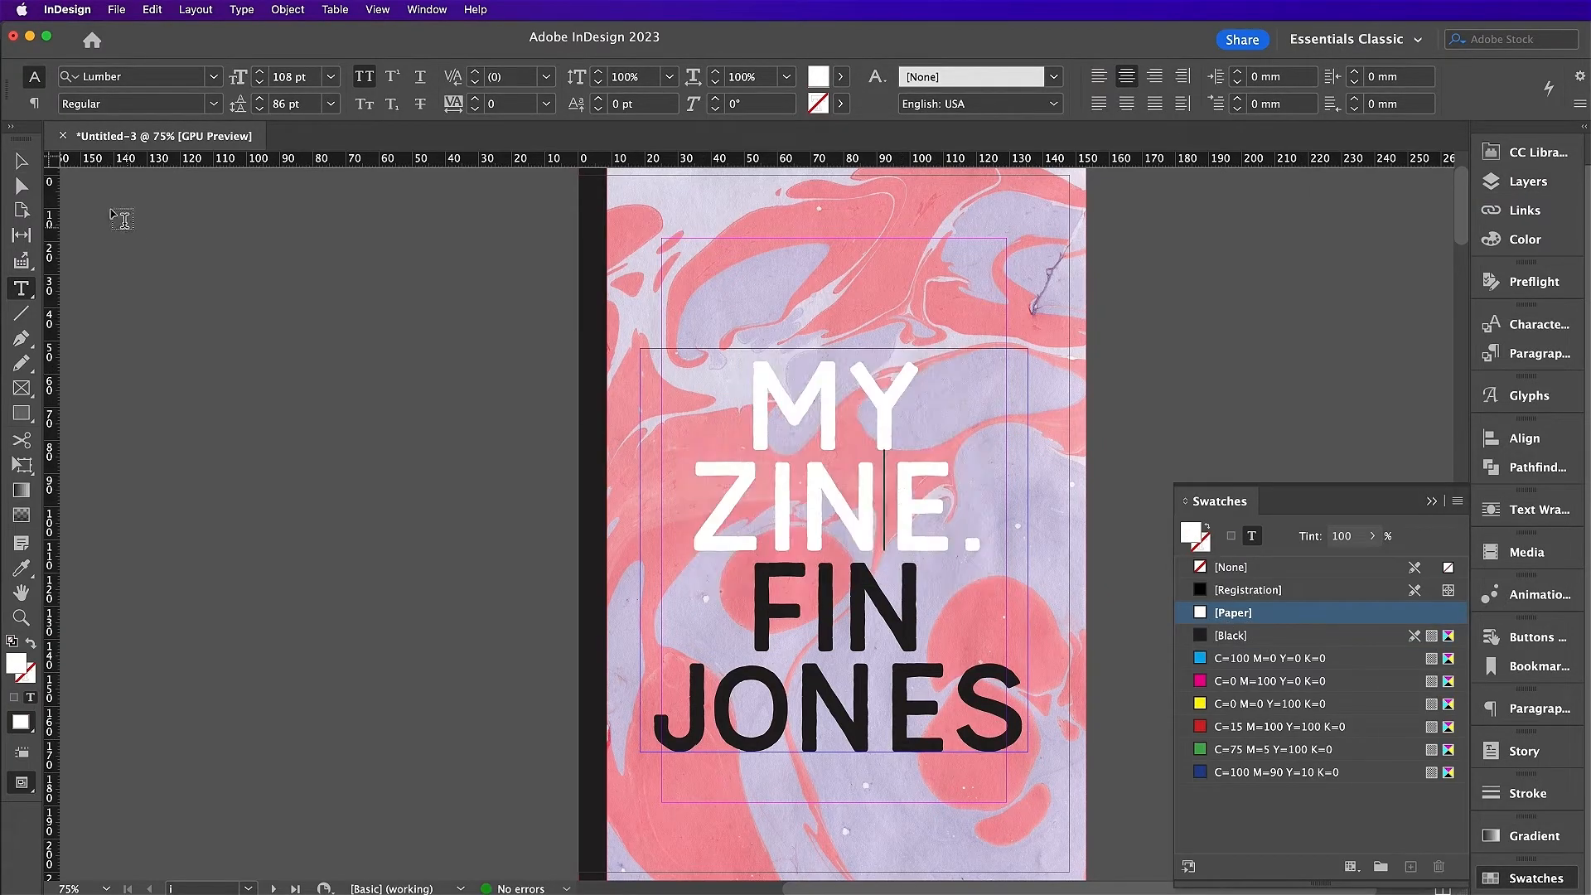
{"action": "key", "text": "super+shift+a"}
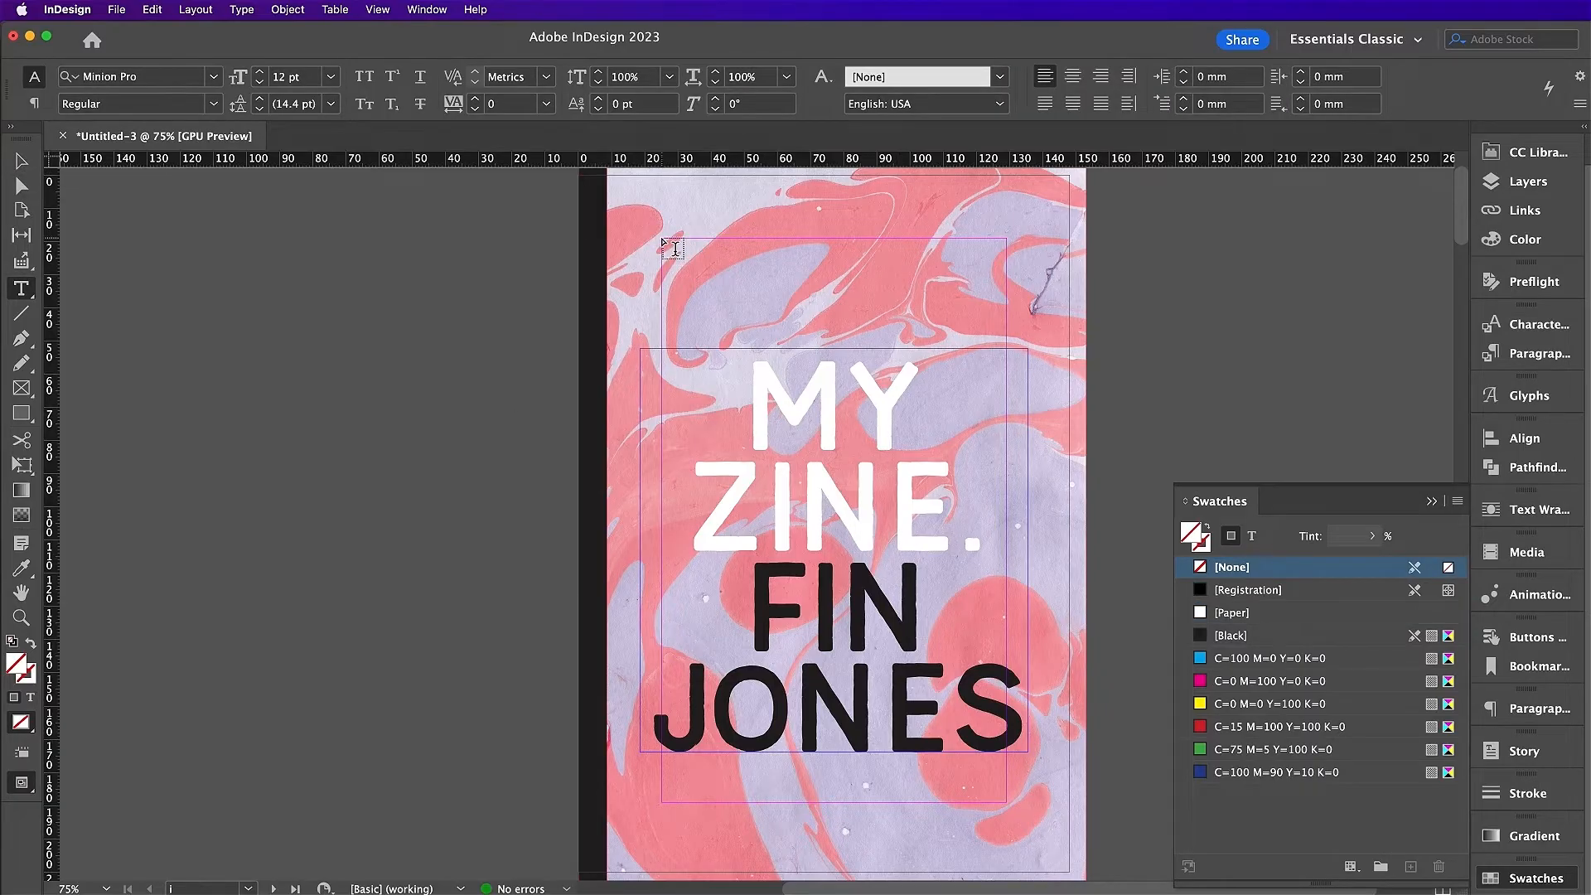
Step: Add a centred POEMS AND PHOTOS subtitle frame near the top of the cover
{"action": "left_click_drag", "start_coordinate": [662, 240], "coordinate": [1007, 300]}
{"action": "type", "text": "poems and photos"}
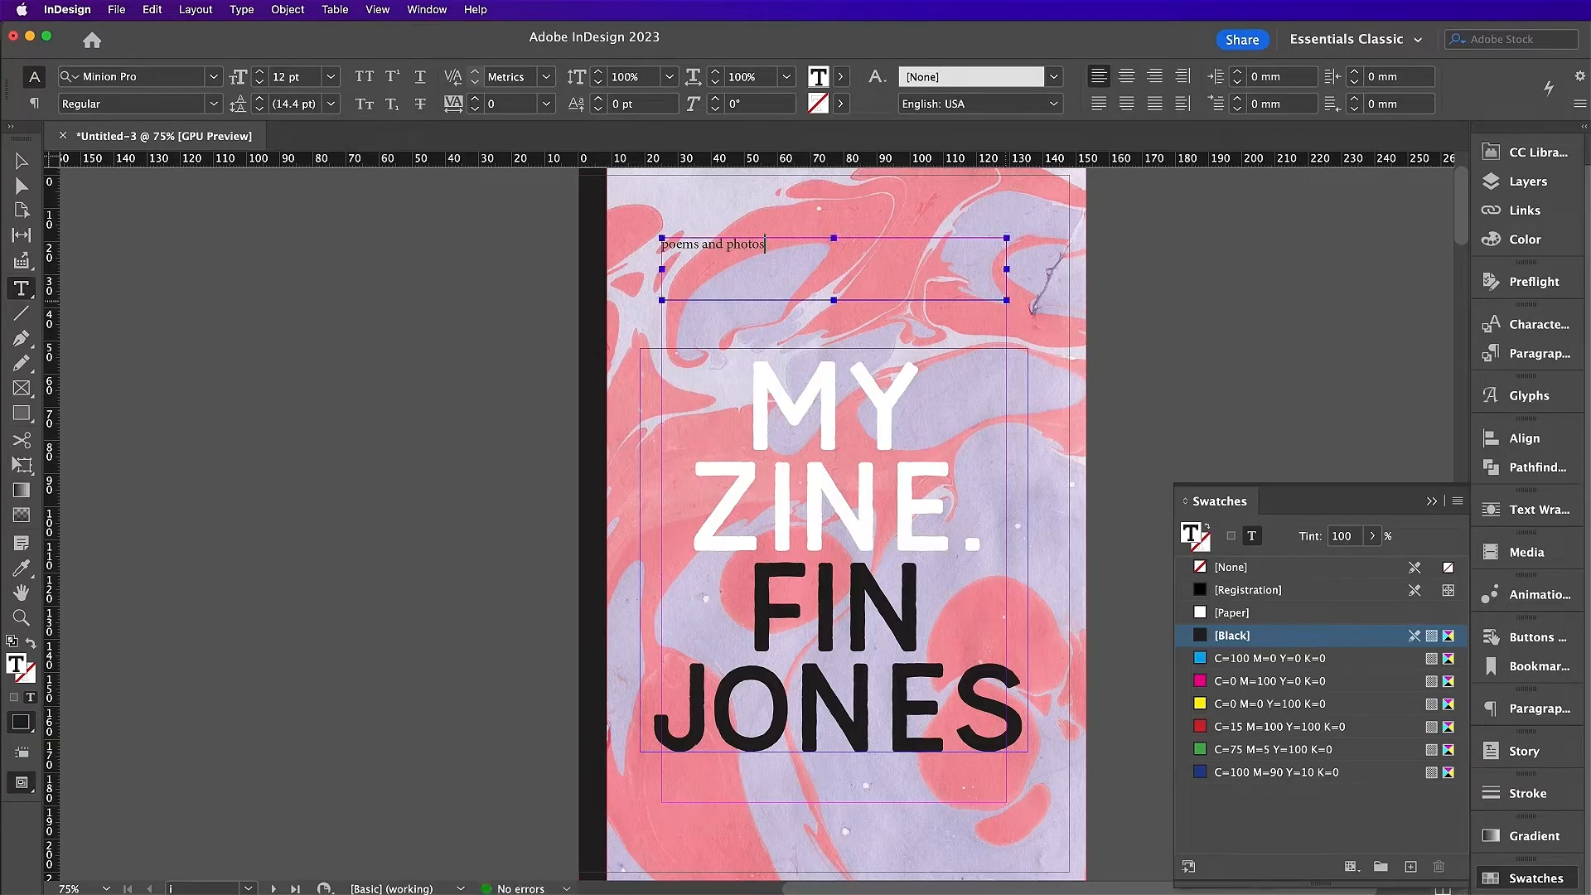
{"action": "key", "text": "super+a"}
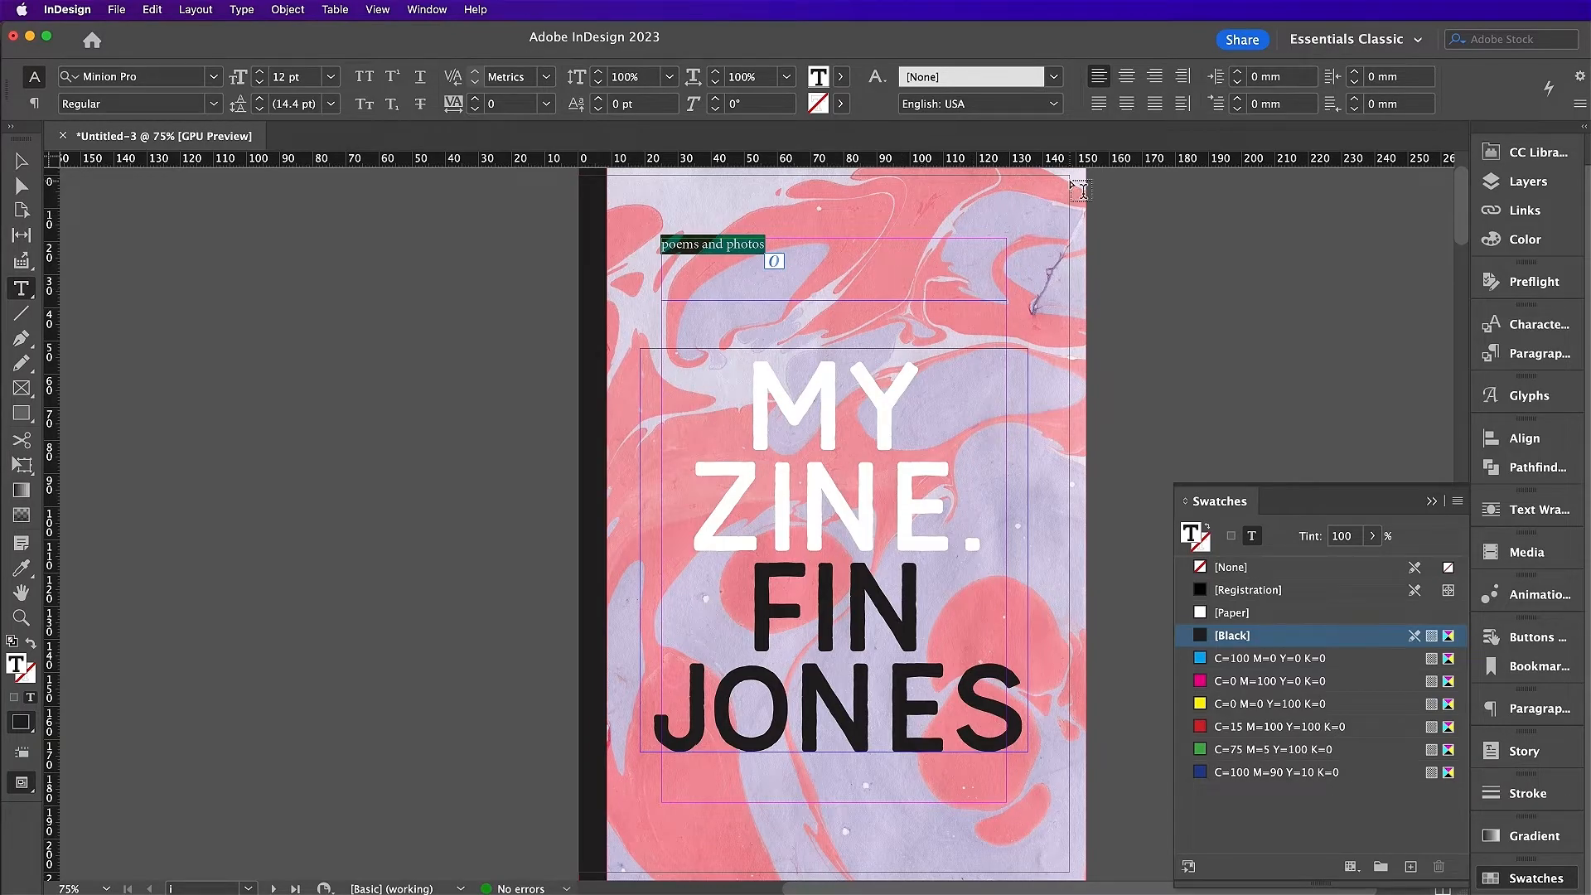
{"action": "left_click", "coordinate": [1126, 76]}
Step: Style the subtitle in 20 pt Riveruta Medium, all caps
{"action": "left_click", "coordinate": [169, 77]}
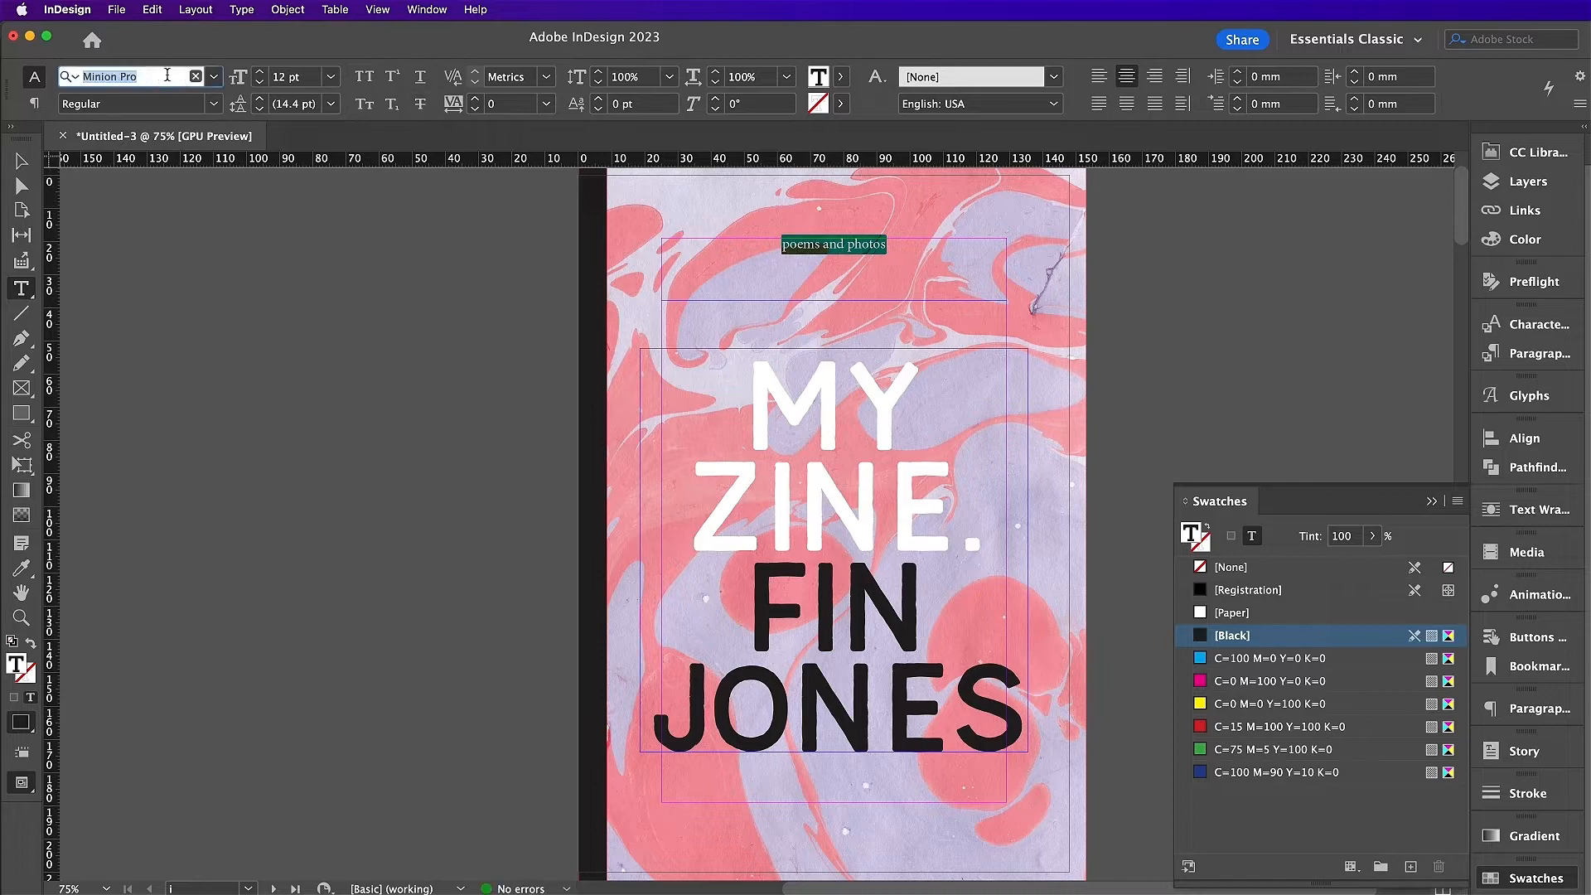
{"action": "type", "text": "riv"}
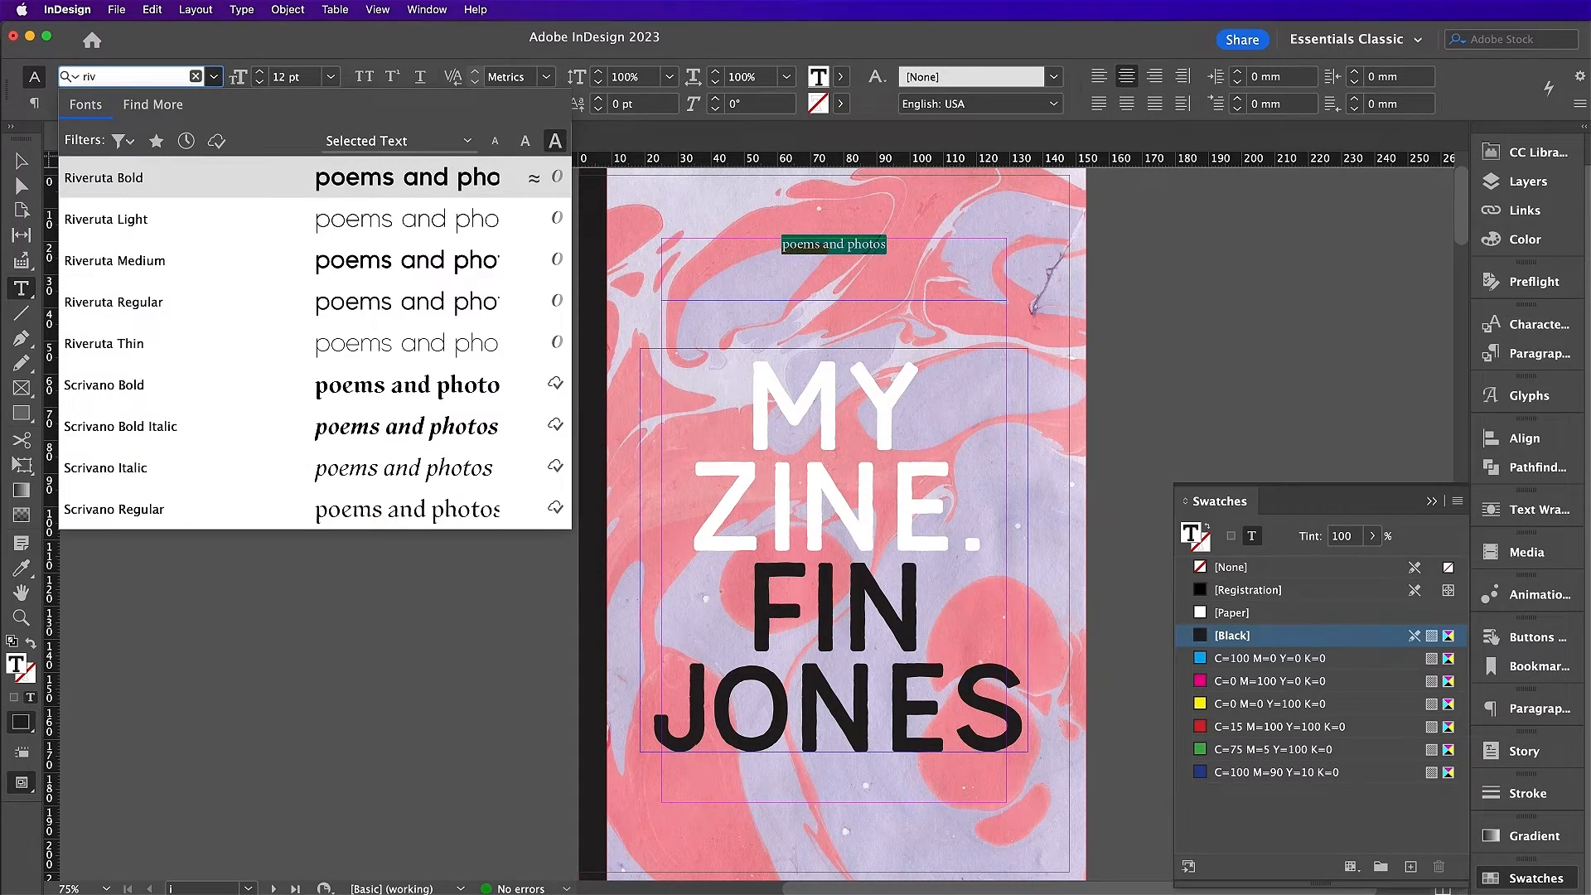
{"action": "left_click", "coordinate": [176, 260]}
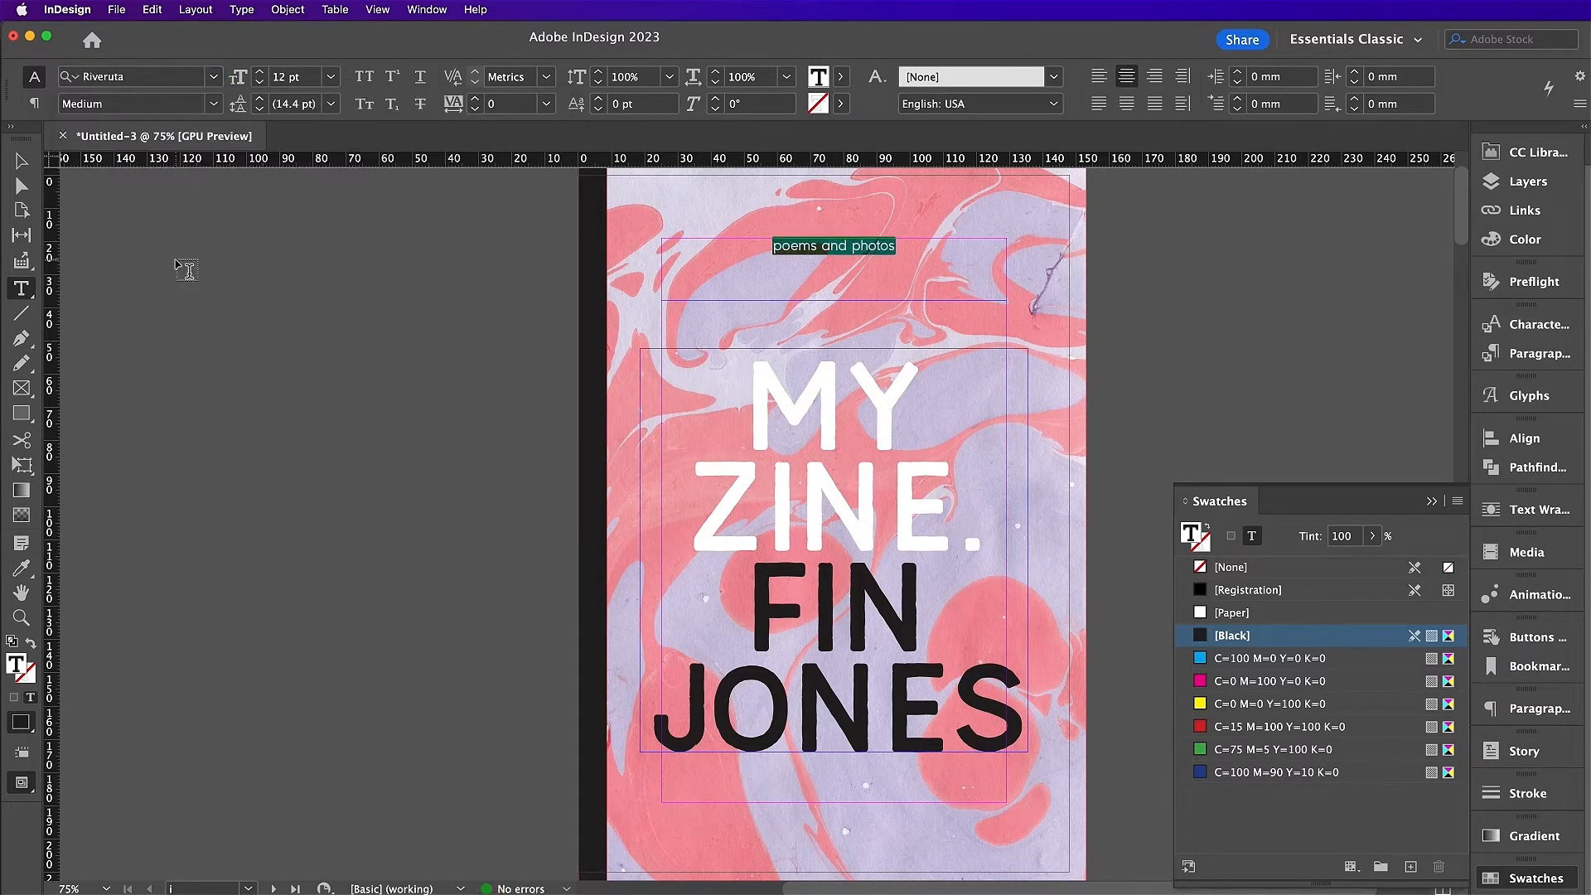
{"action": "left_click", "coordinate": [365, 77]}
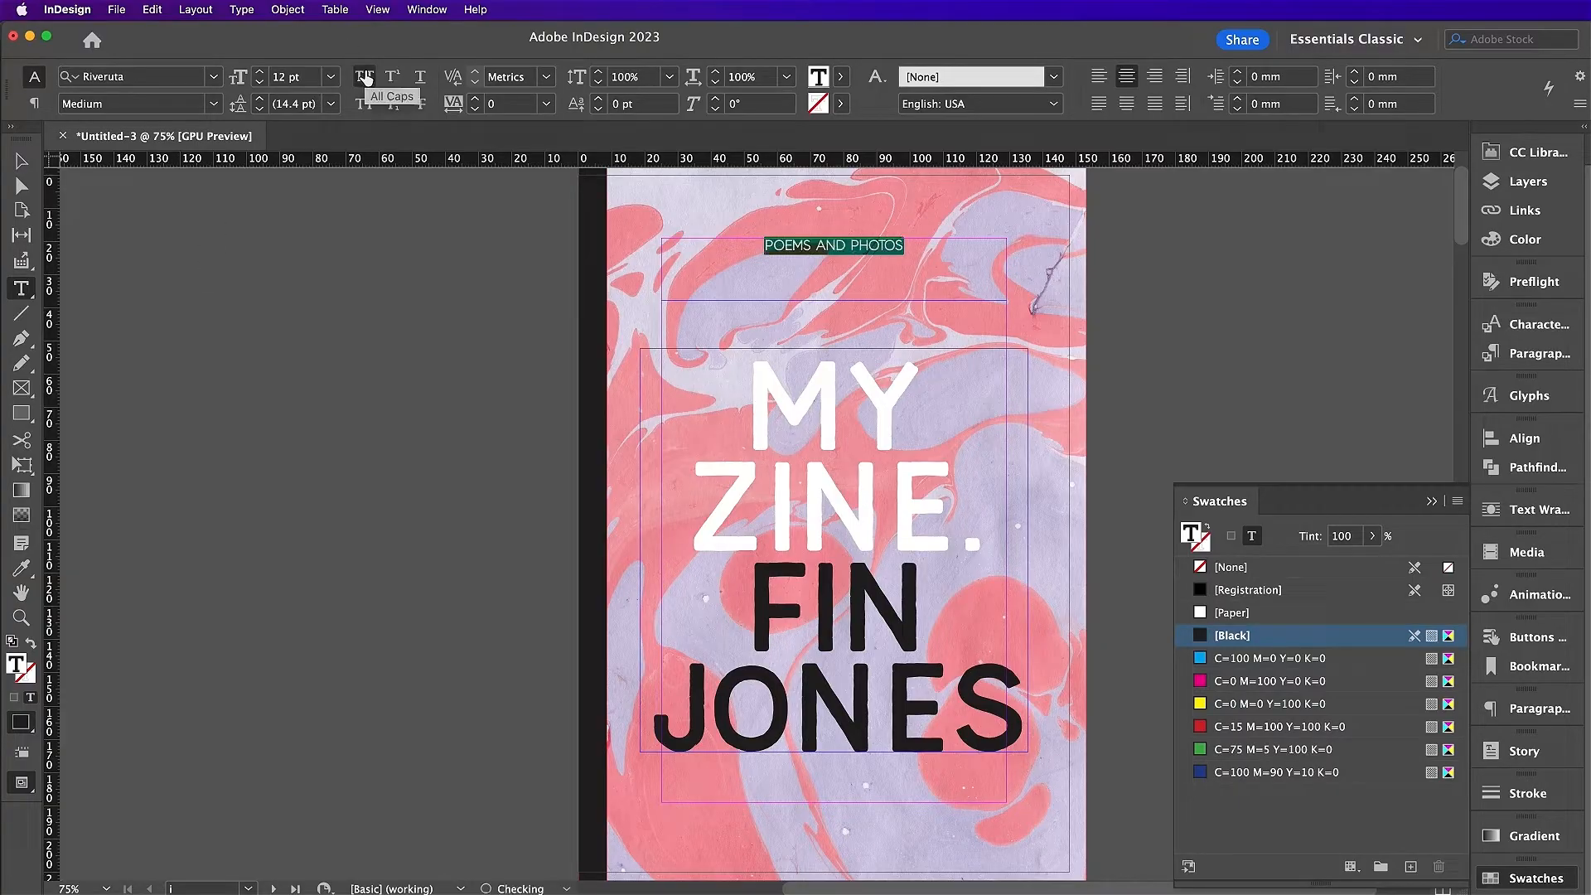
{"action": "left_click", "coordinate": [284, 77]}
{"action": "type", "text": "20"}
{"action": "key", "text": "Return"}
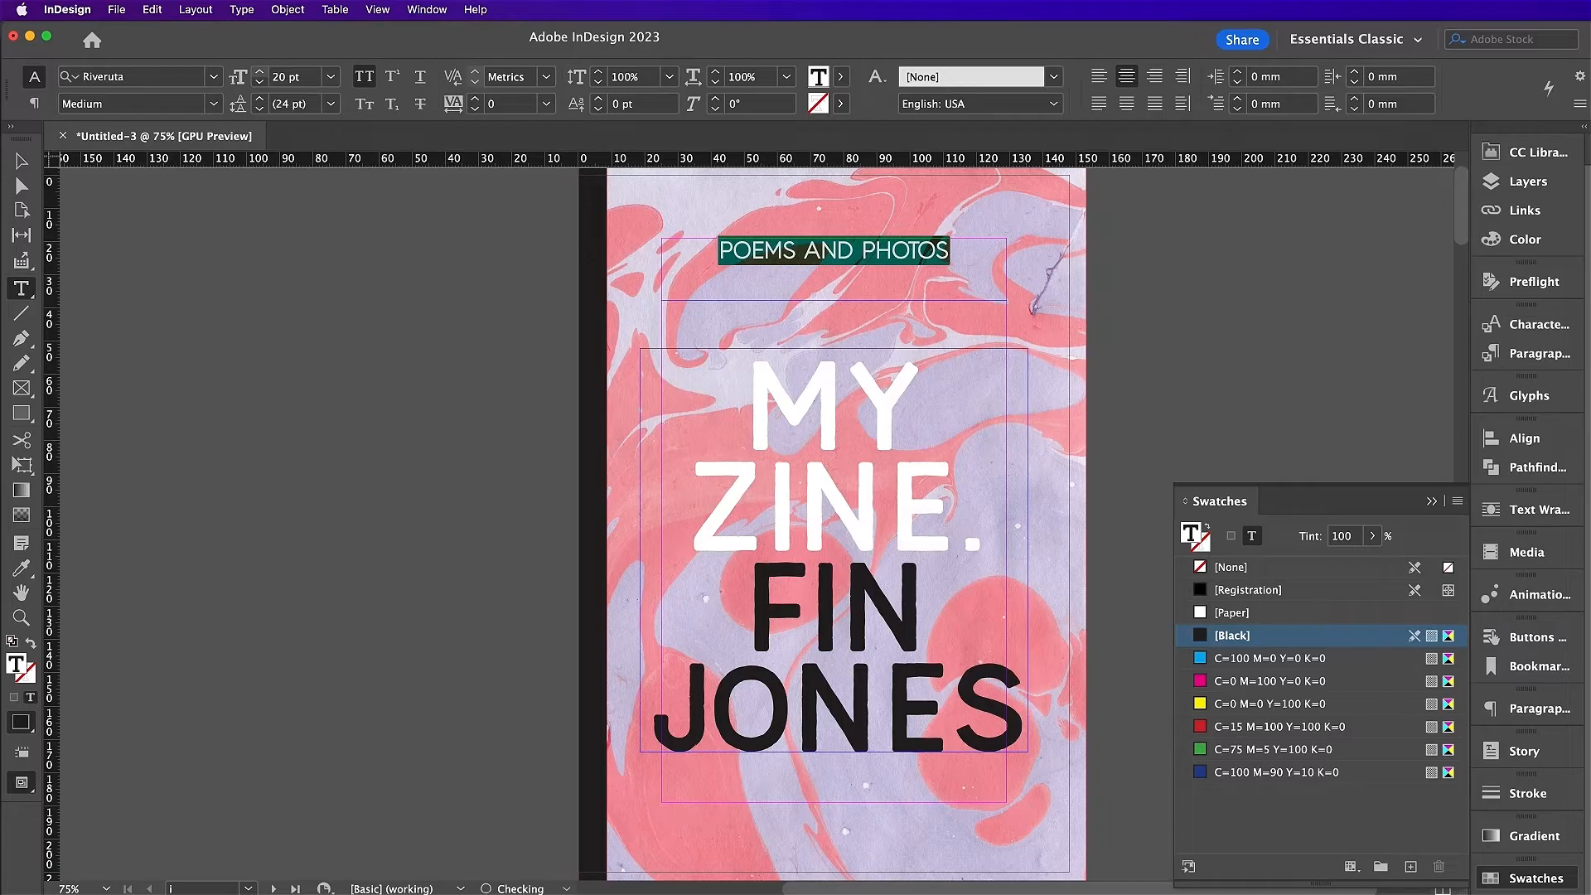
{"action": "key", "text": "Escape"}
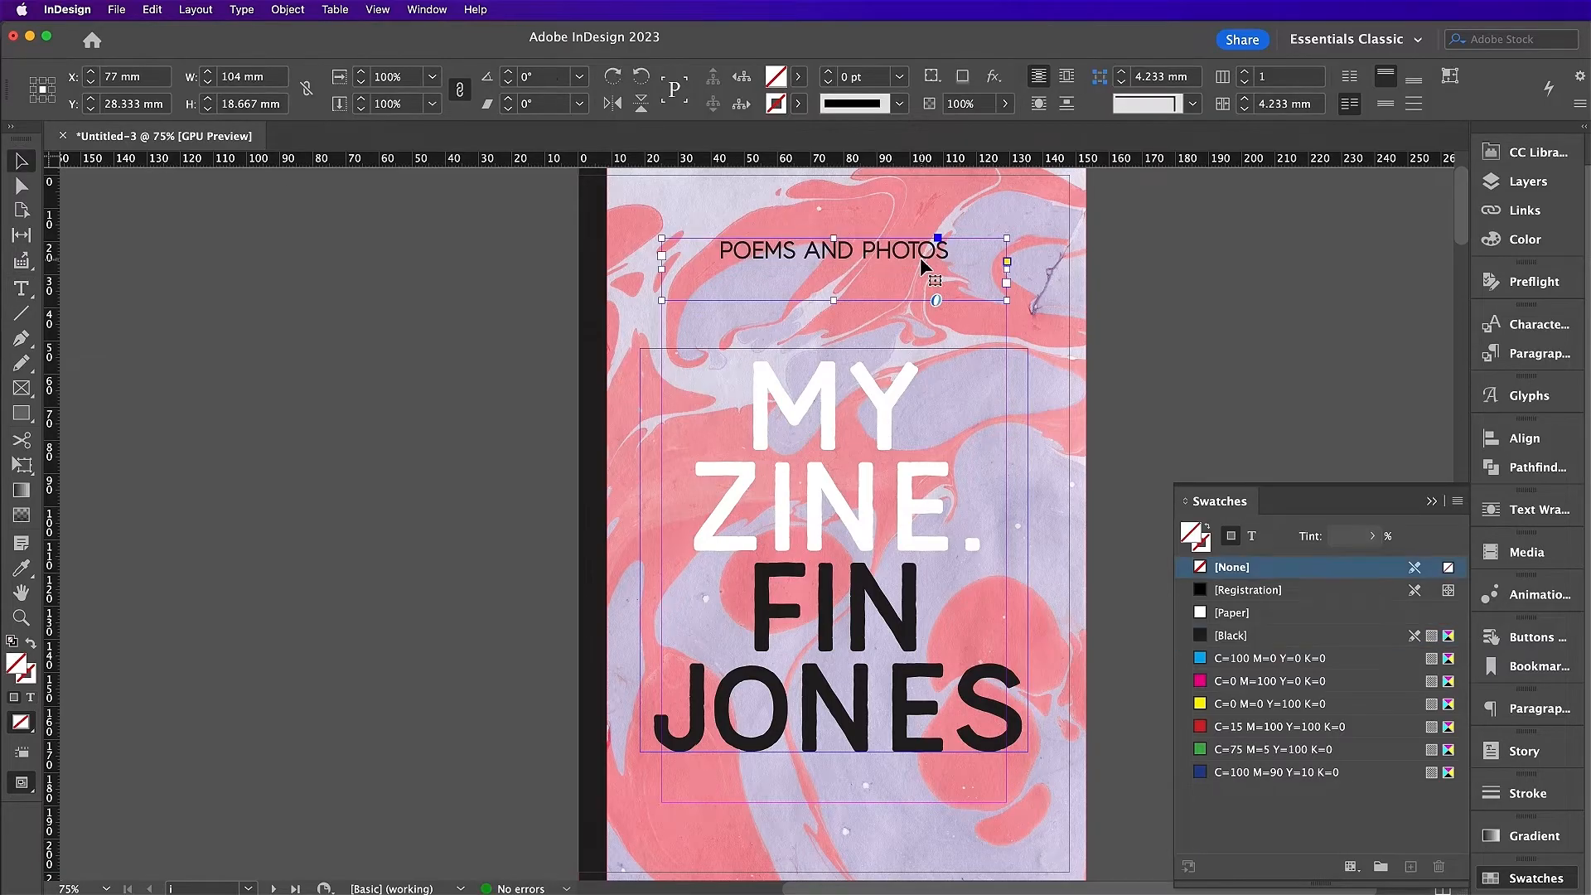
Step: Rotate the POEMS AND PHOTOS frame 90° clockwise and move it to the cover's left edge
{"action": "right_click", "coordinate": [891, 268]}
{"action": "mouse_move", "coordinate": [986, 397]}
{"action": "mouse_move", "coordinate": [990, 576]}
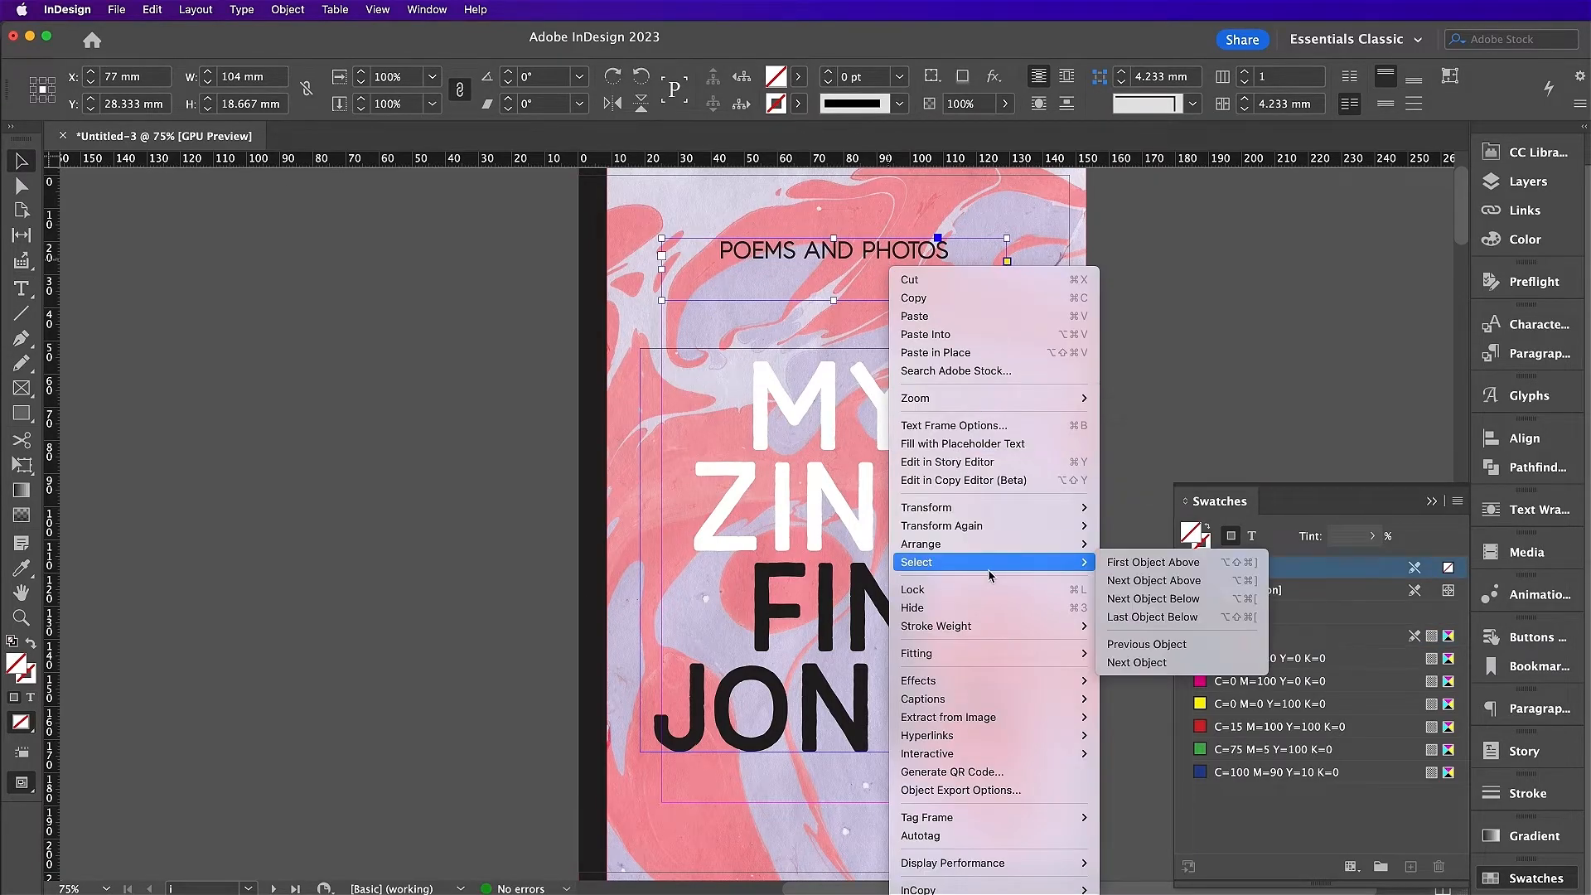
{"action": "mouse_move", "coordinate": [1013, 510]}
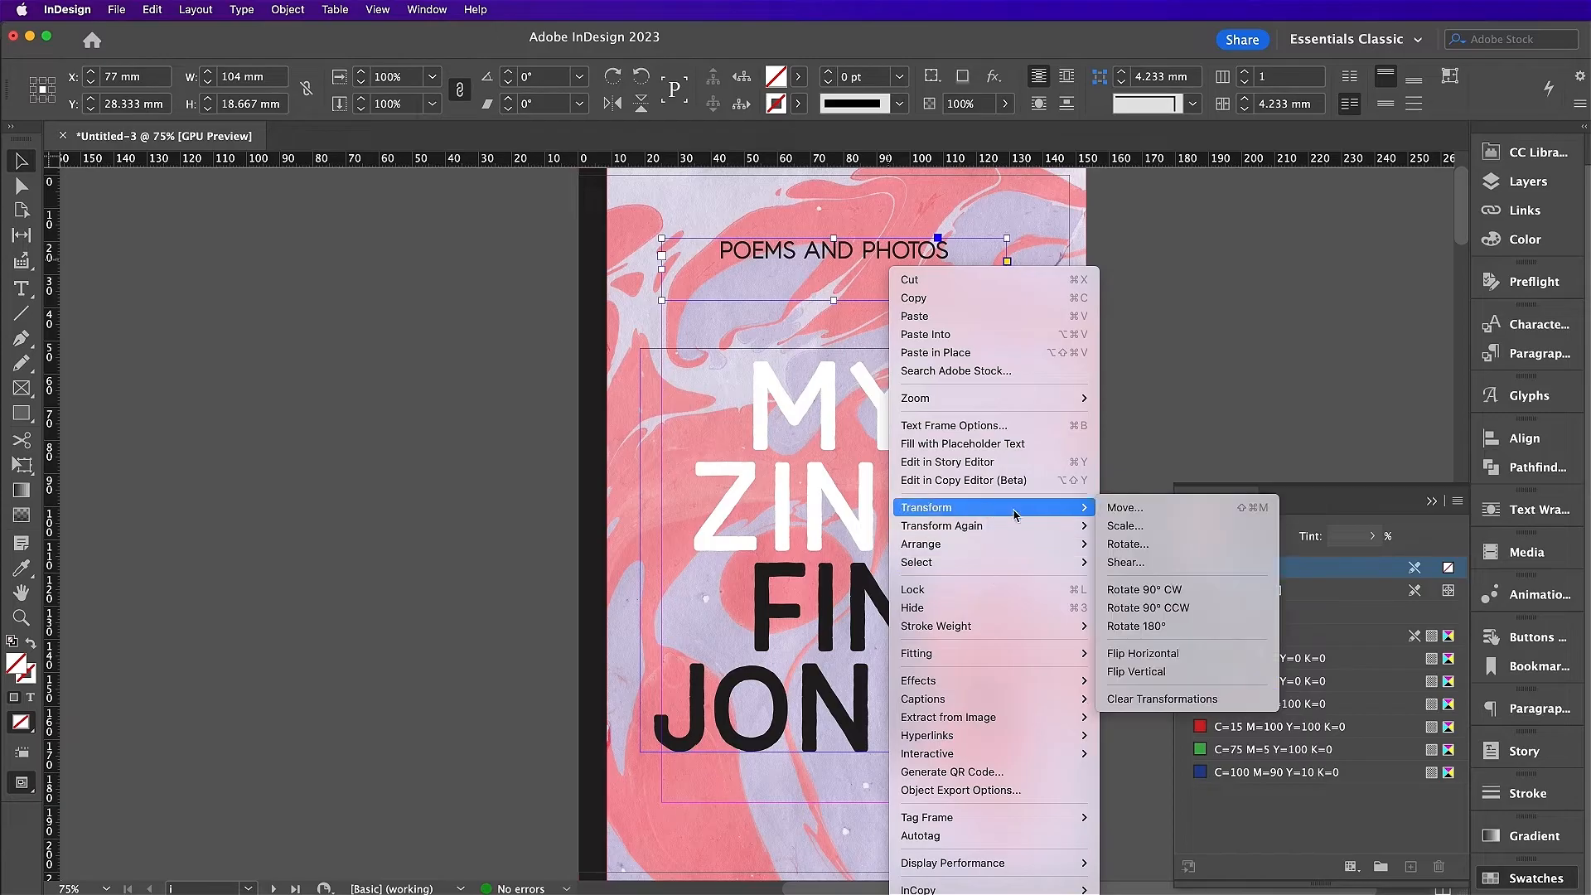
{"action": "left_click", "coordinate": [1174, 590]}
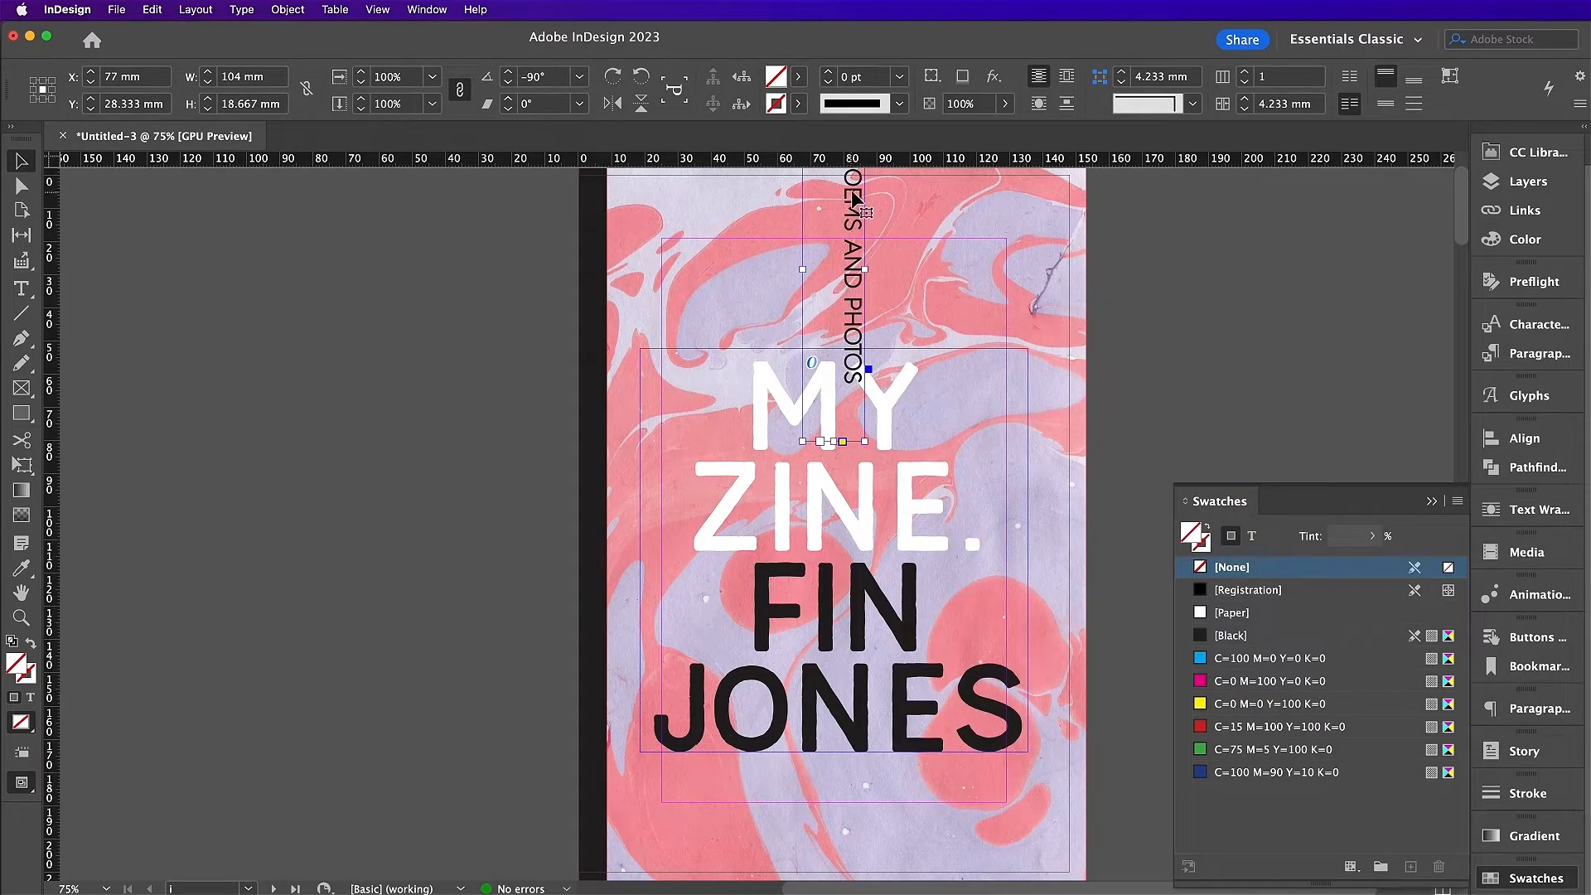
{"action": "left_click_drag", "start_coordinate": [854, 199], "coordinate": [628, 453]}
{"action": "left_click", "coordinate": [1134, 408]}
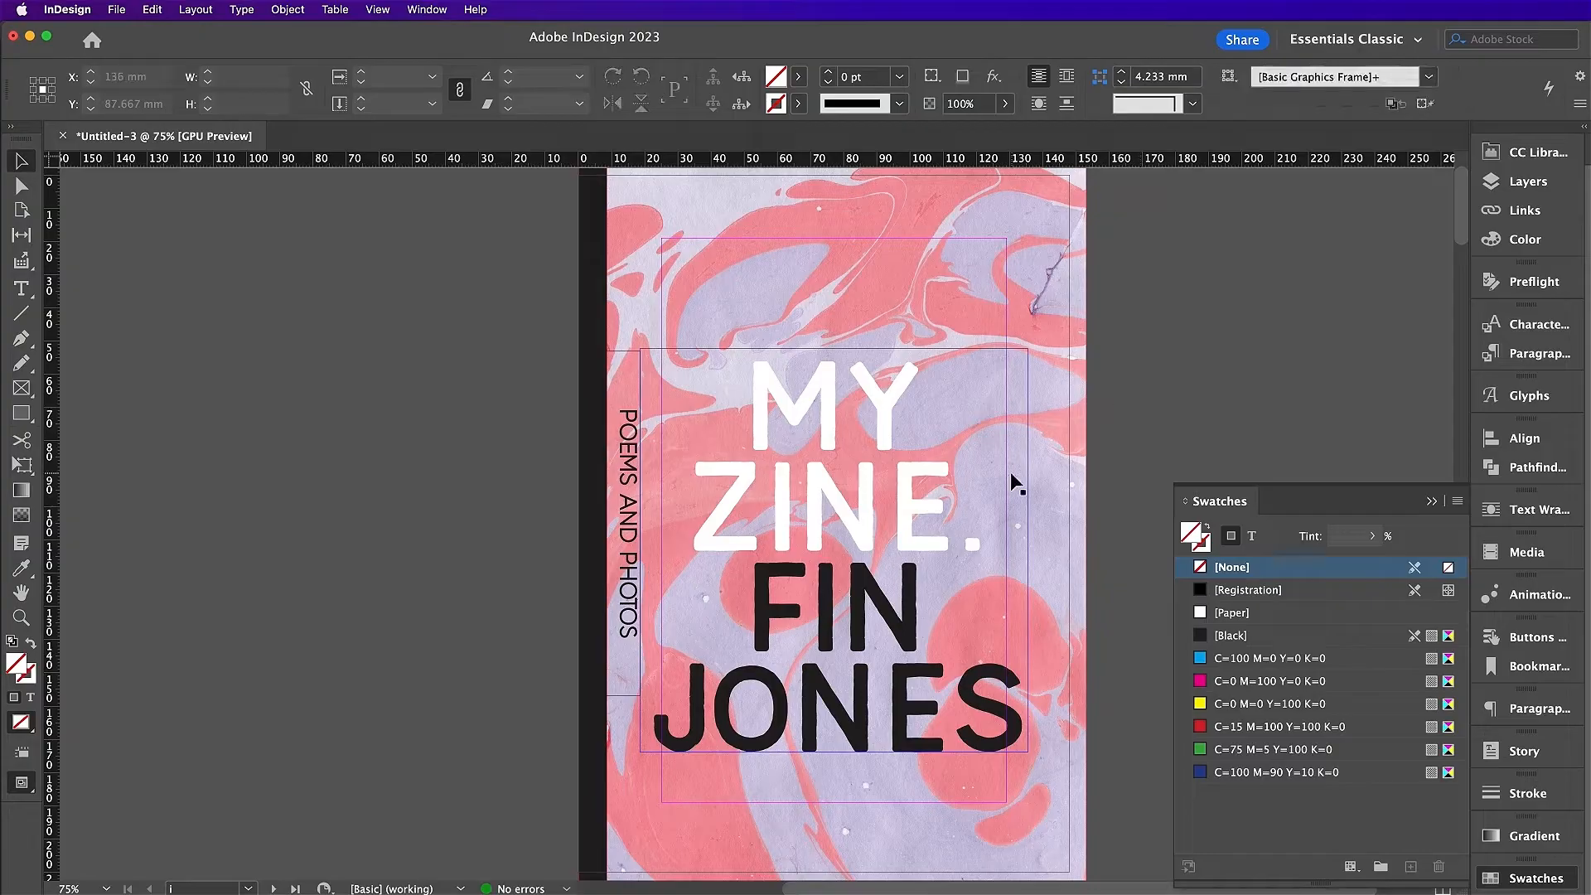
Step: Raise the title frame slightly and go to blank spread ii, 1 in the Pages panel
{"action": "left_click_drag", "start_coordinate": [966, 535], "coordinate": [976, 513]}
{"action": "left_click", "coordinate": [1161, 426]}
{"action": "left_click", "coordinate": [1523, 184]}
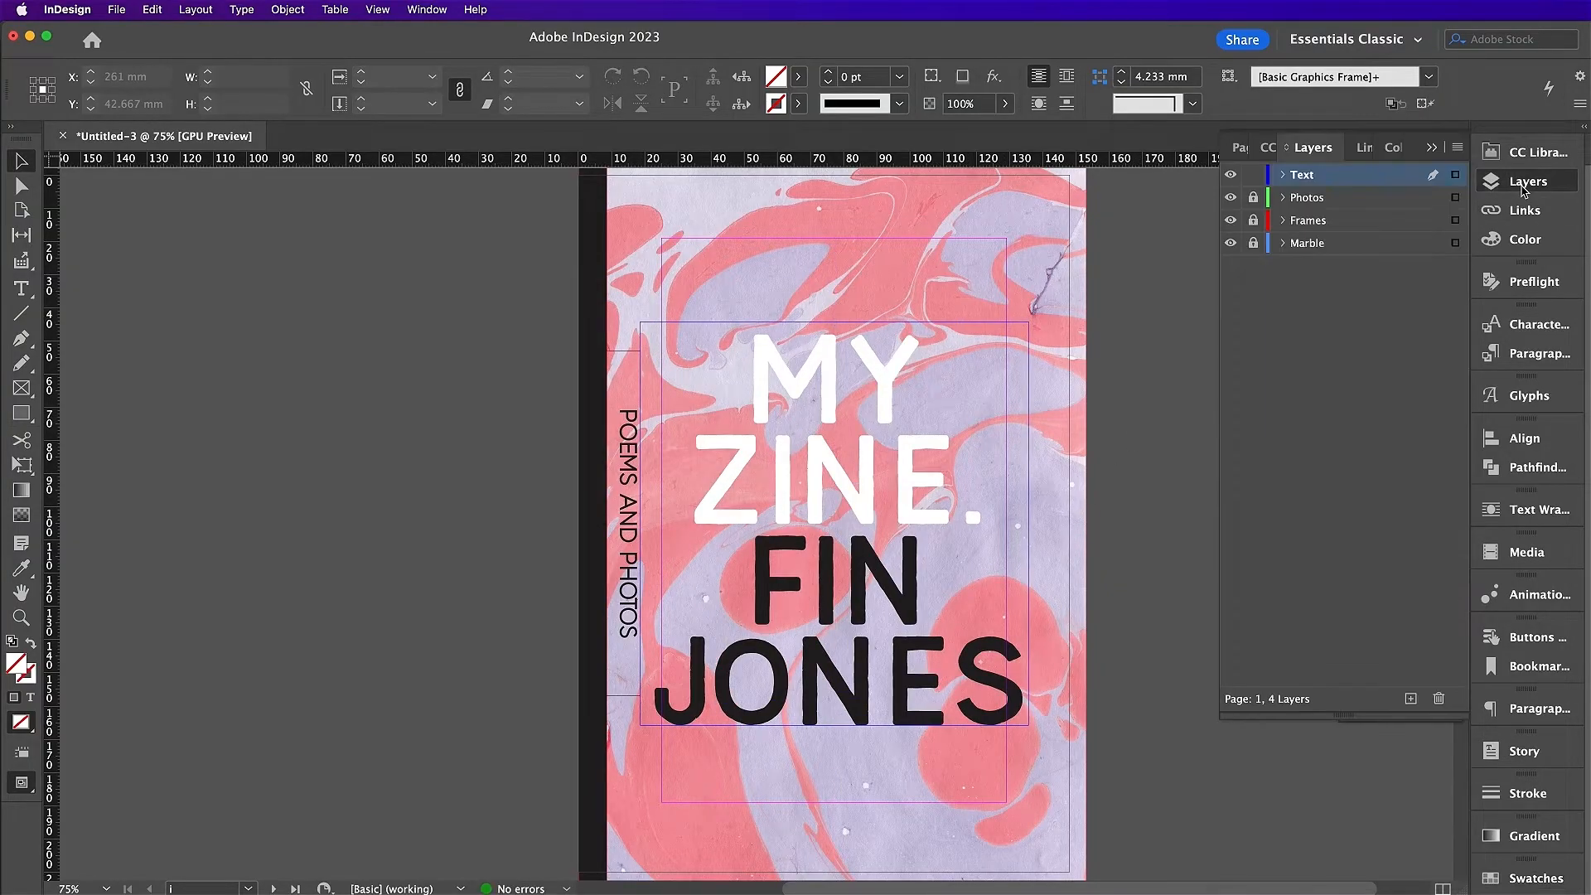
{"action": "left_click", "coordinate": [1240, 148]}
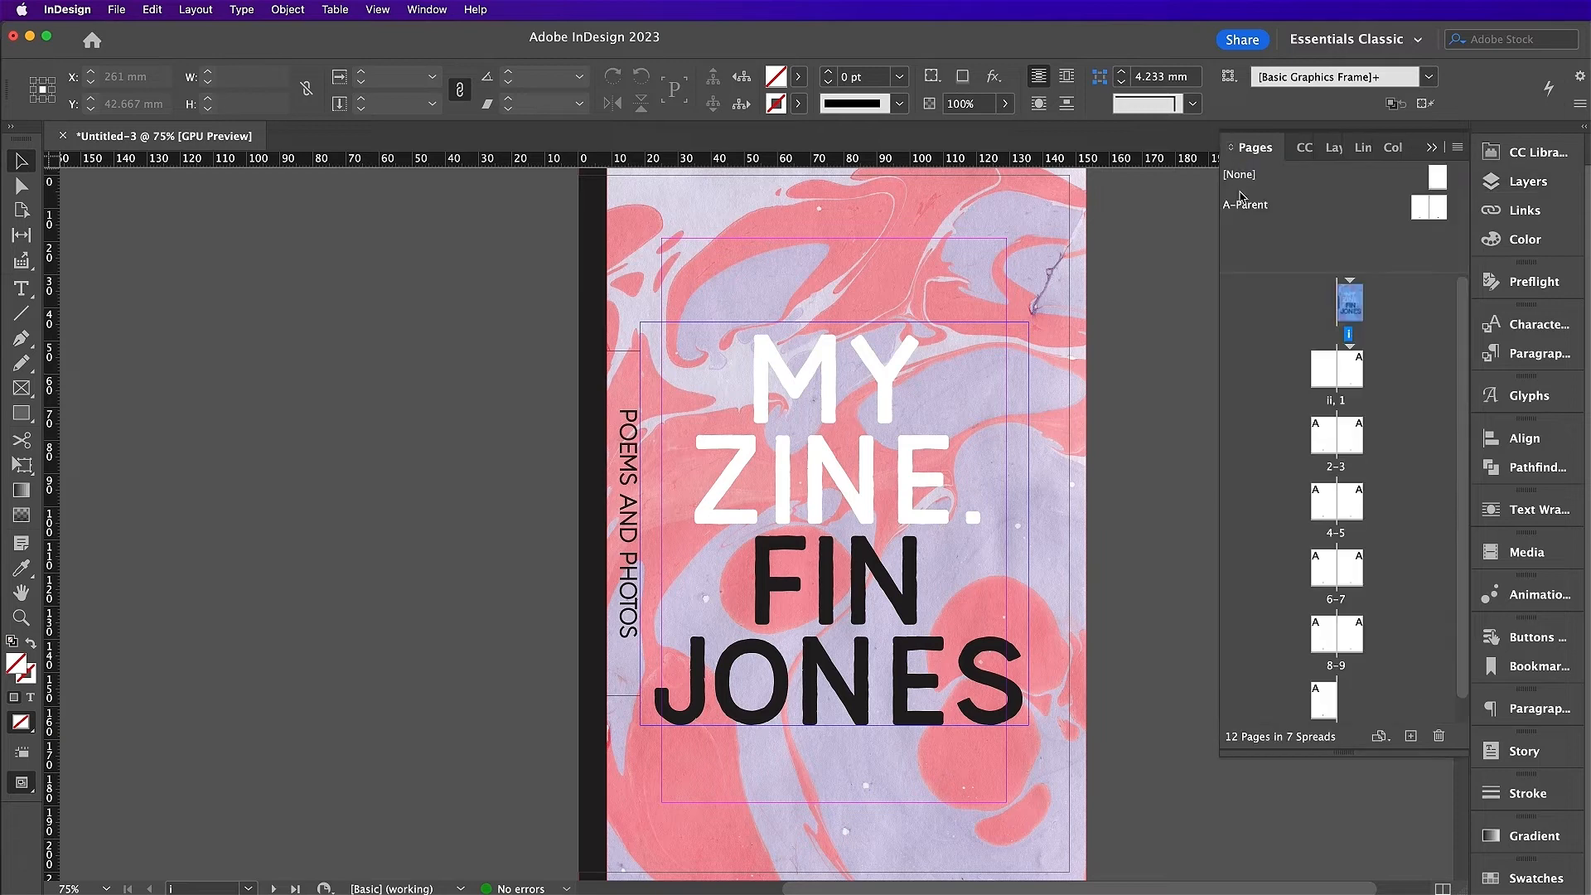
{"action": "double_click", "coordinate": [1351, 366]}
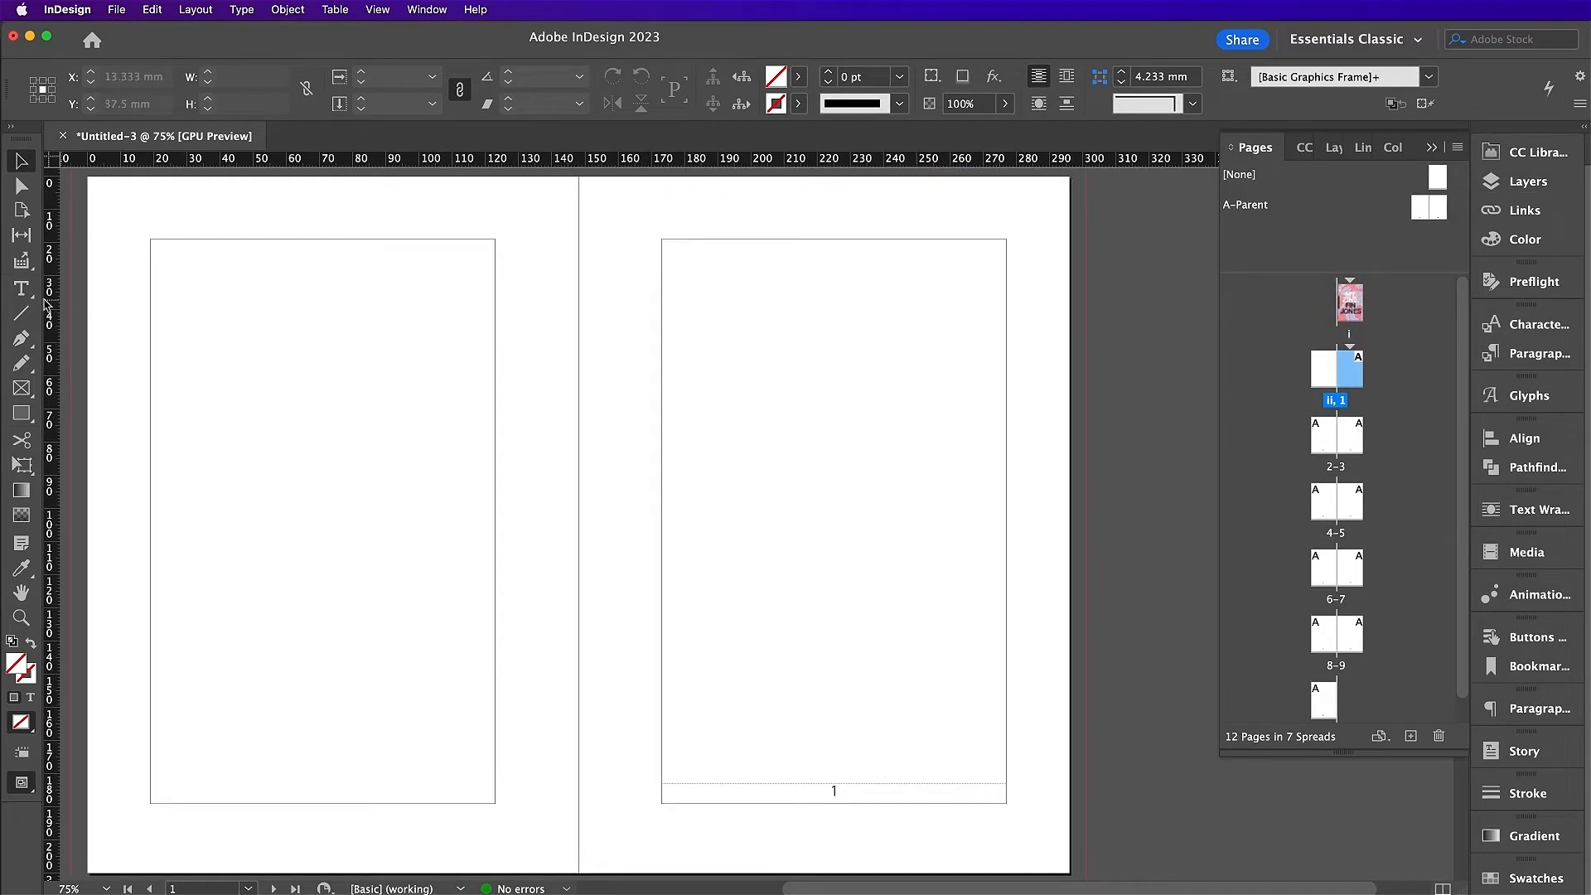
Step: Draw a text frame within page 1's margins set in Riveruta Regular 27 pt
{"action": "left_click", "coordinate": [21, 289]}
{"action": "left_click_drag", "start_coordinate": [673, 246], "coordinate": [1006, 759]}
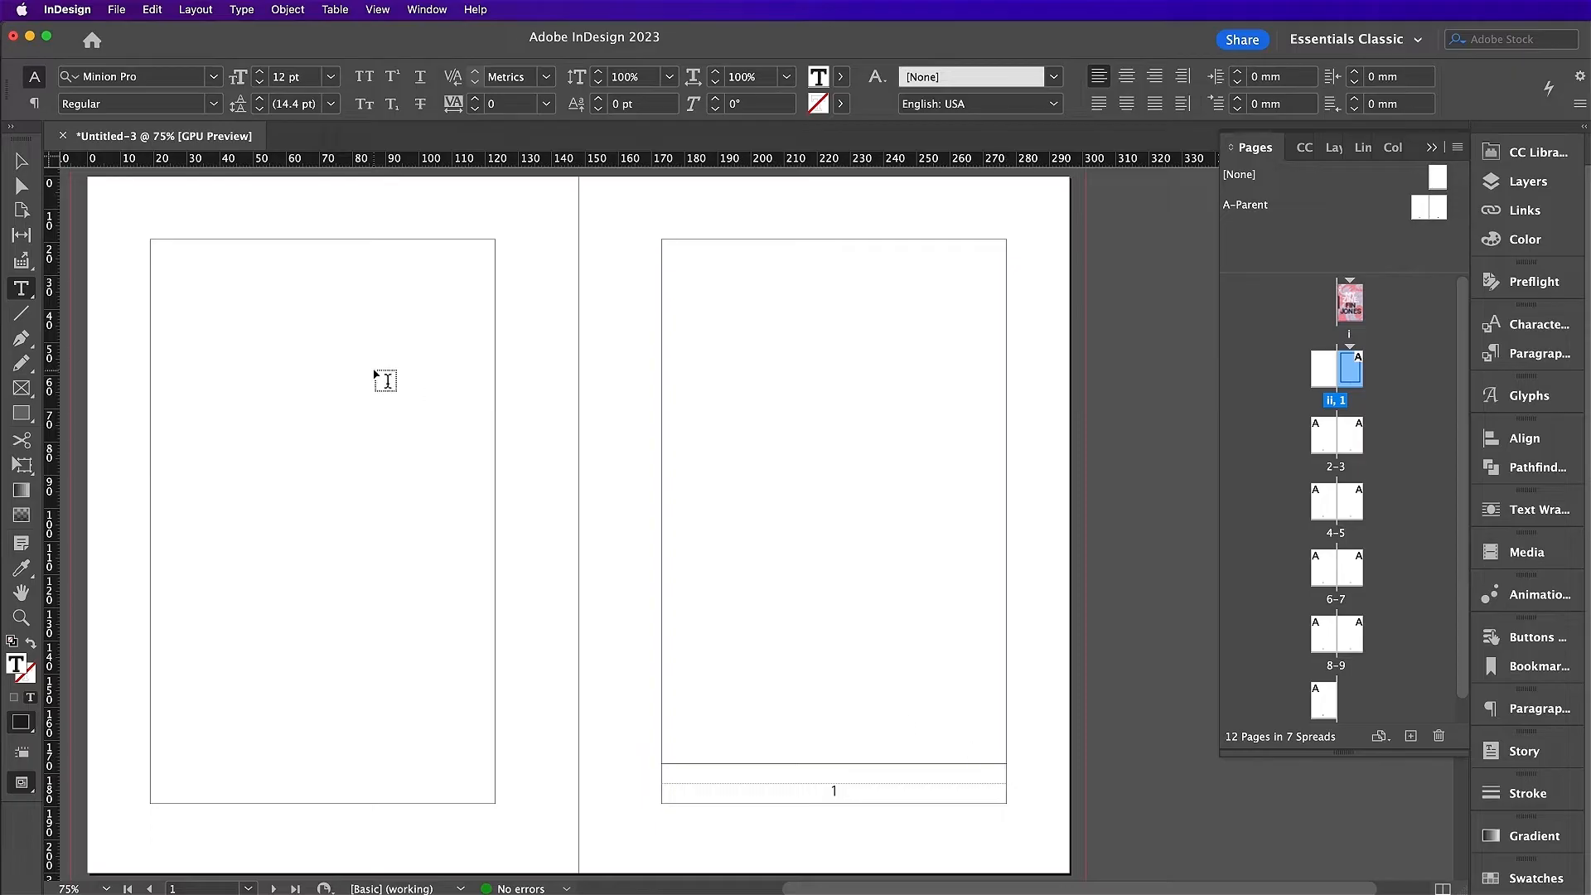
{"action": "left_click", "coordinate": [166, 72]}
{"action": "type", "text": "riv"}
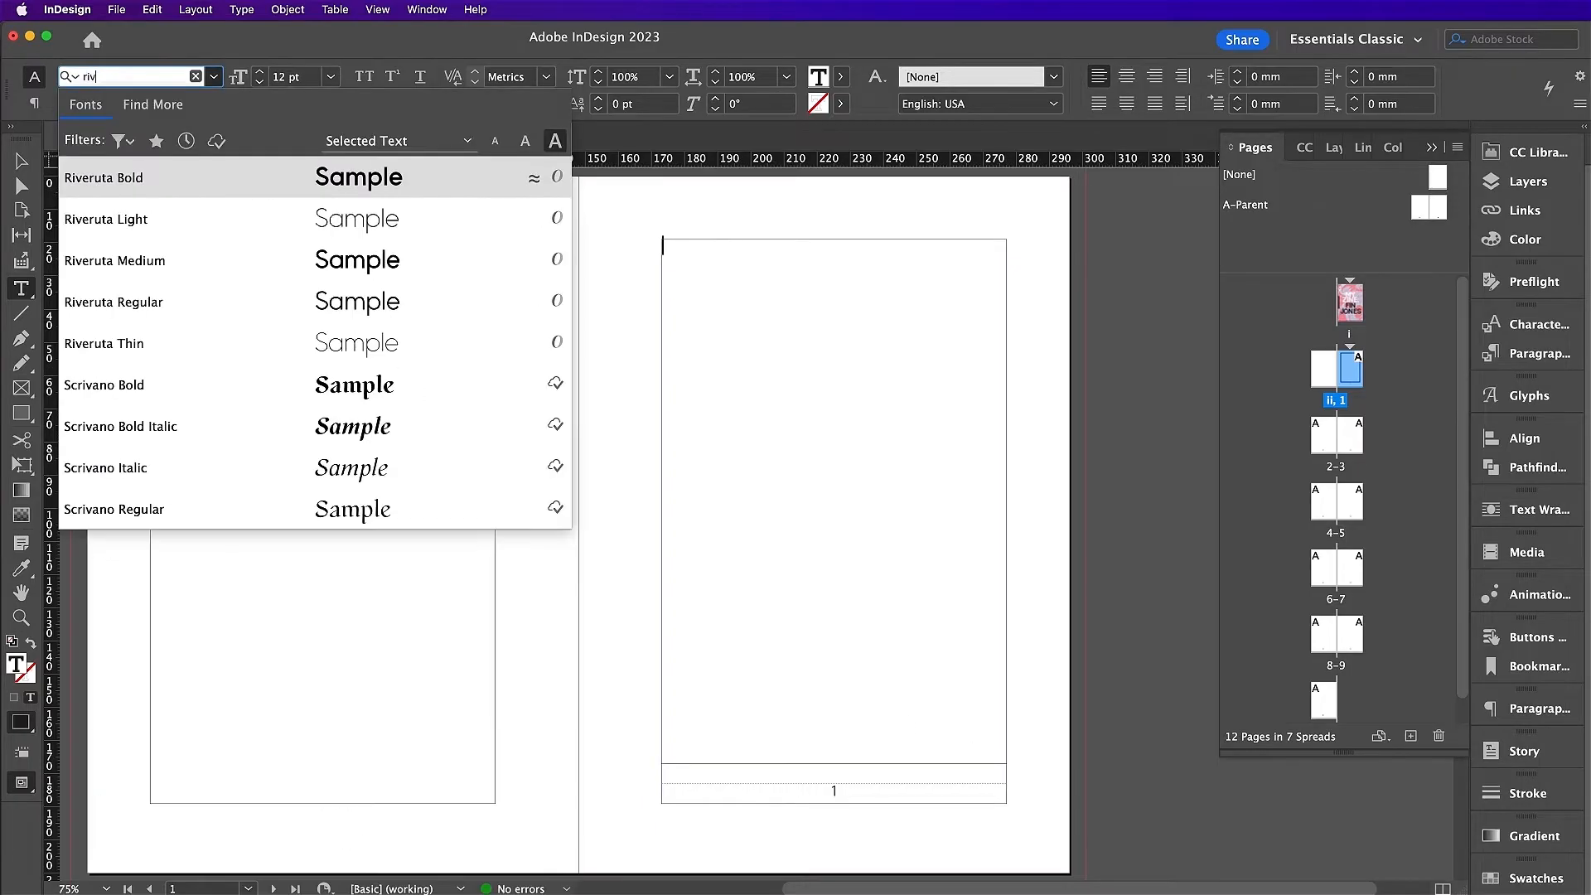
{"action": "left_click", "coordinate": [242, 306]}
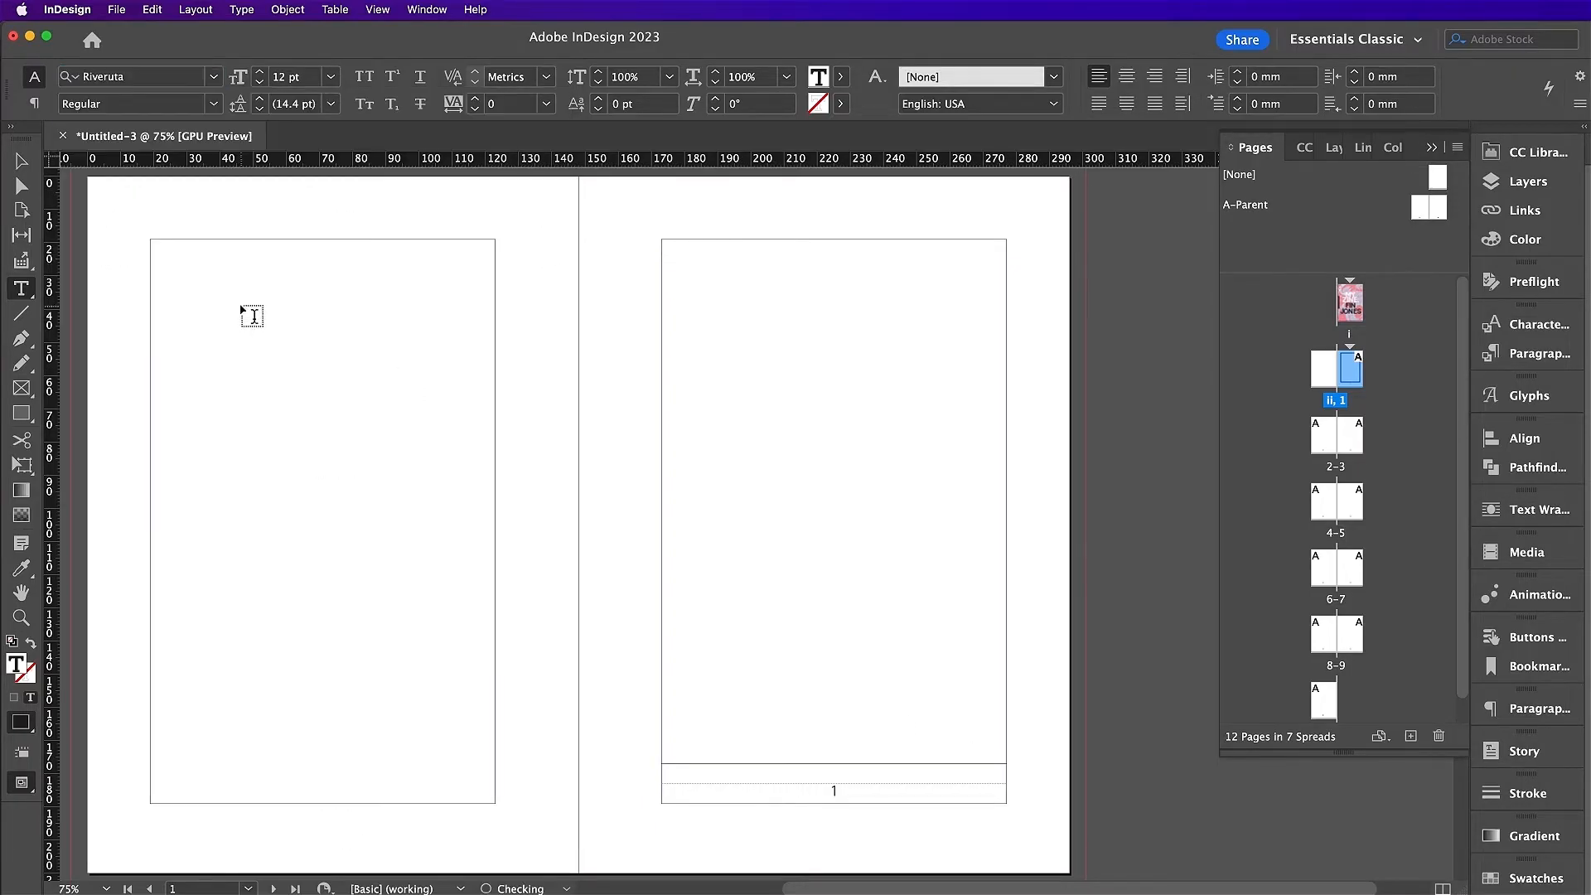
{"action": "left_click_drag", "start_coordinate": [283, 77], "coordinate": [269, 78]}
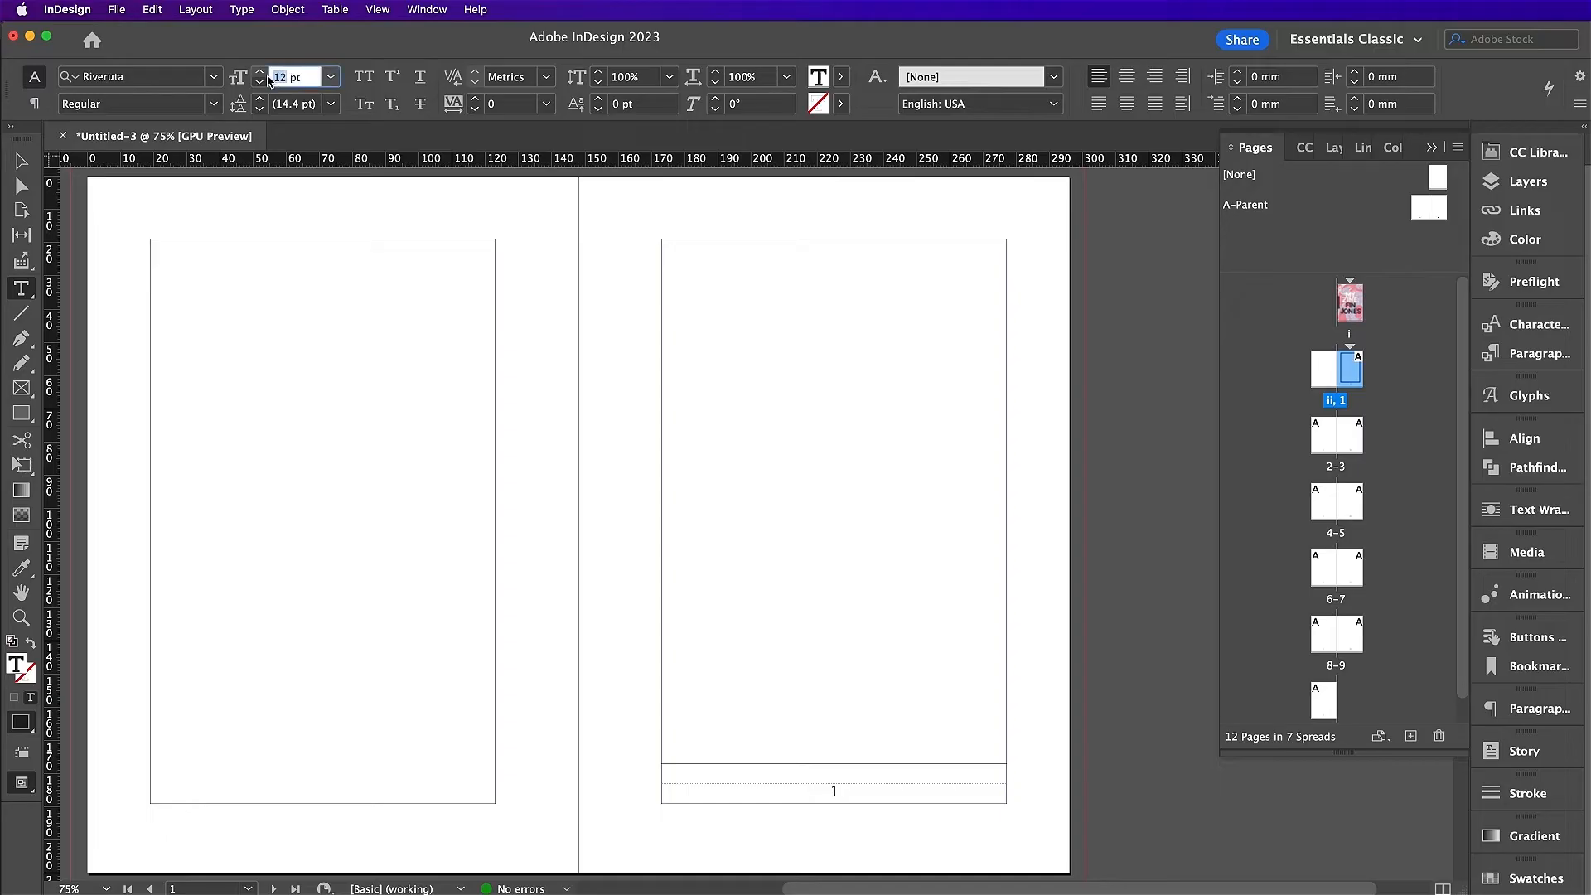
{"action": "key", "text": "Return"}
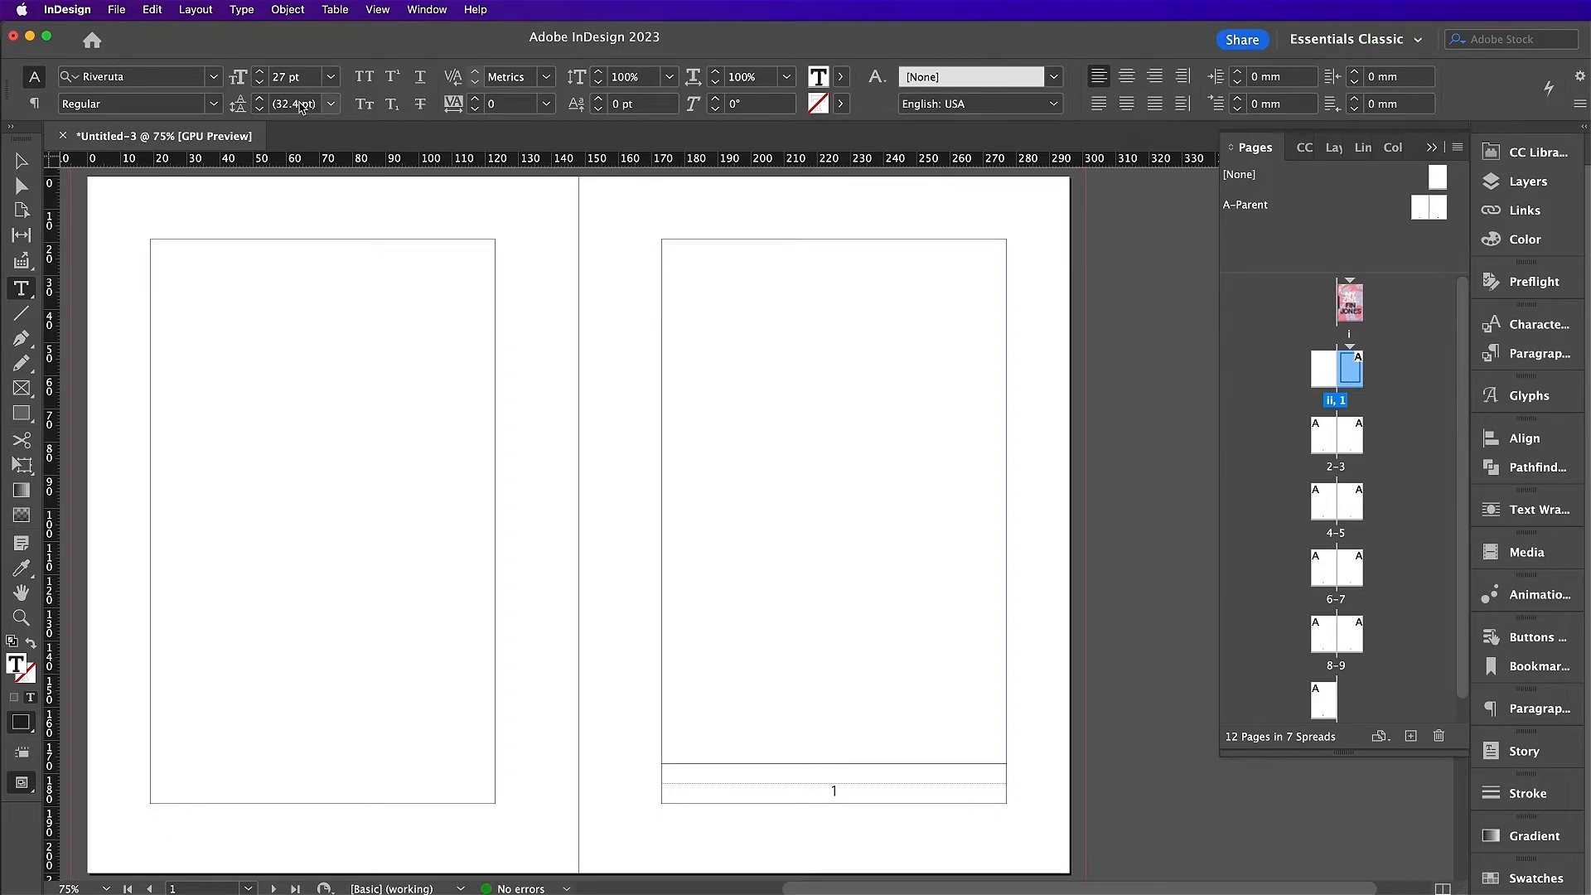
Step: Widen the leading to 37 pt, change the alignment, and fill the frame with placeholder text
{"action": "left_click", "coordinate": [329, 106]}
{"action": "left_click", "coordinate": [320, 356]}
{"action": "left_click", "coordinate": [1182, 76]}
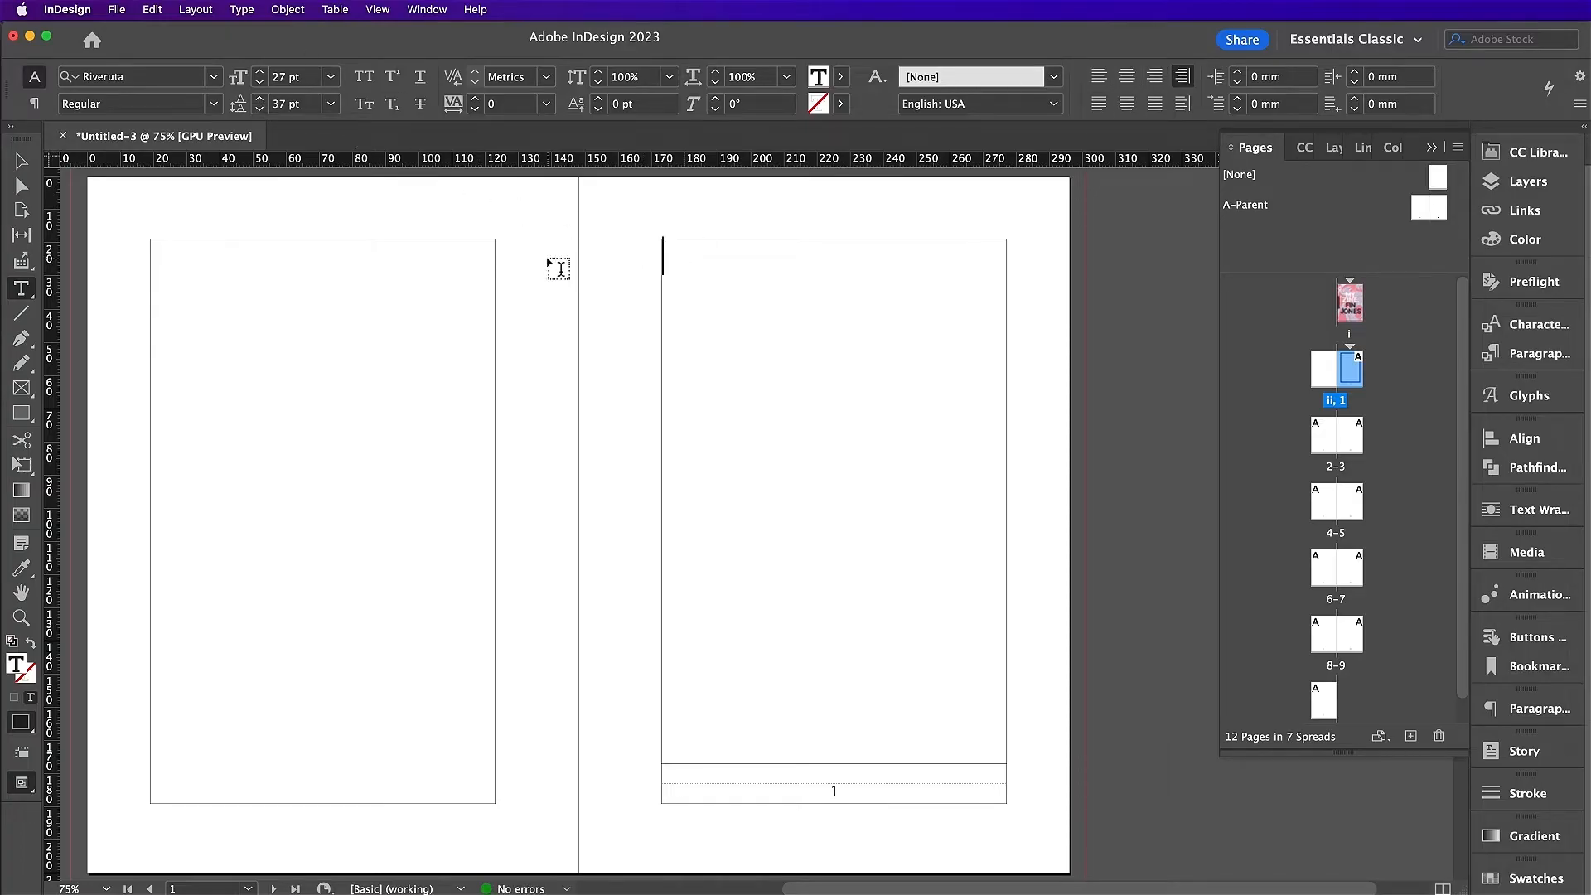
{"action": "left_click", "coordinate": [242, 10]}
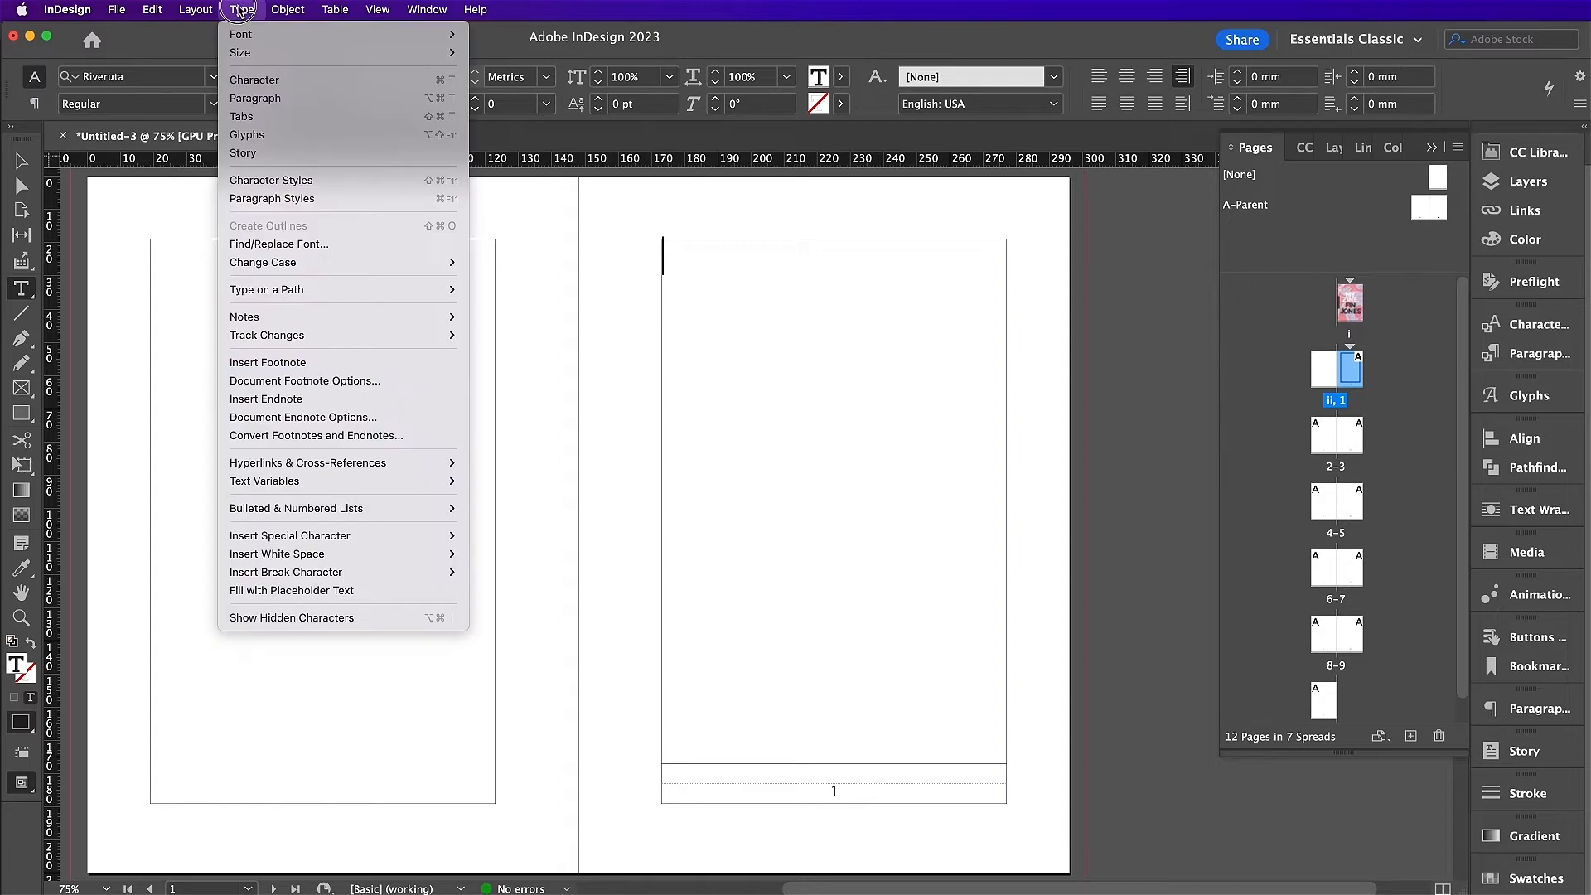
{"action": "left_click", "coordinate": [319, 591]}
{"action": "key", "text": "v"}
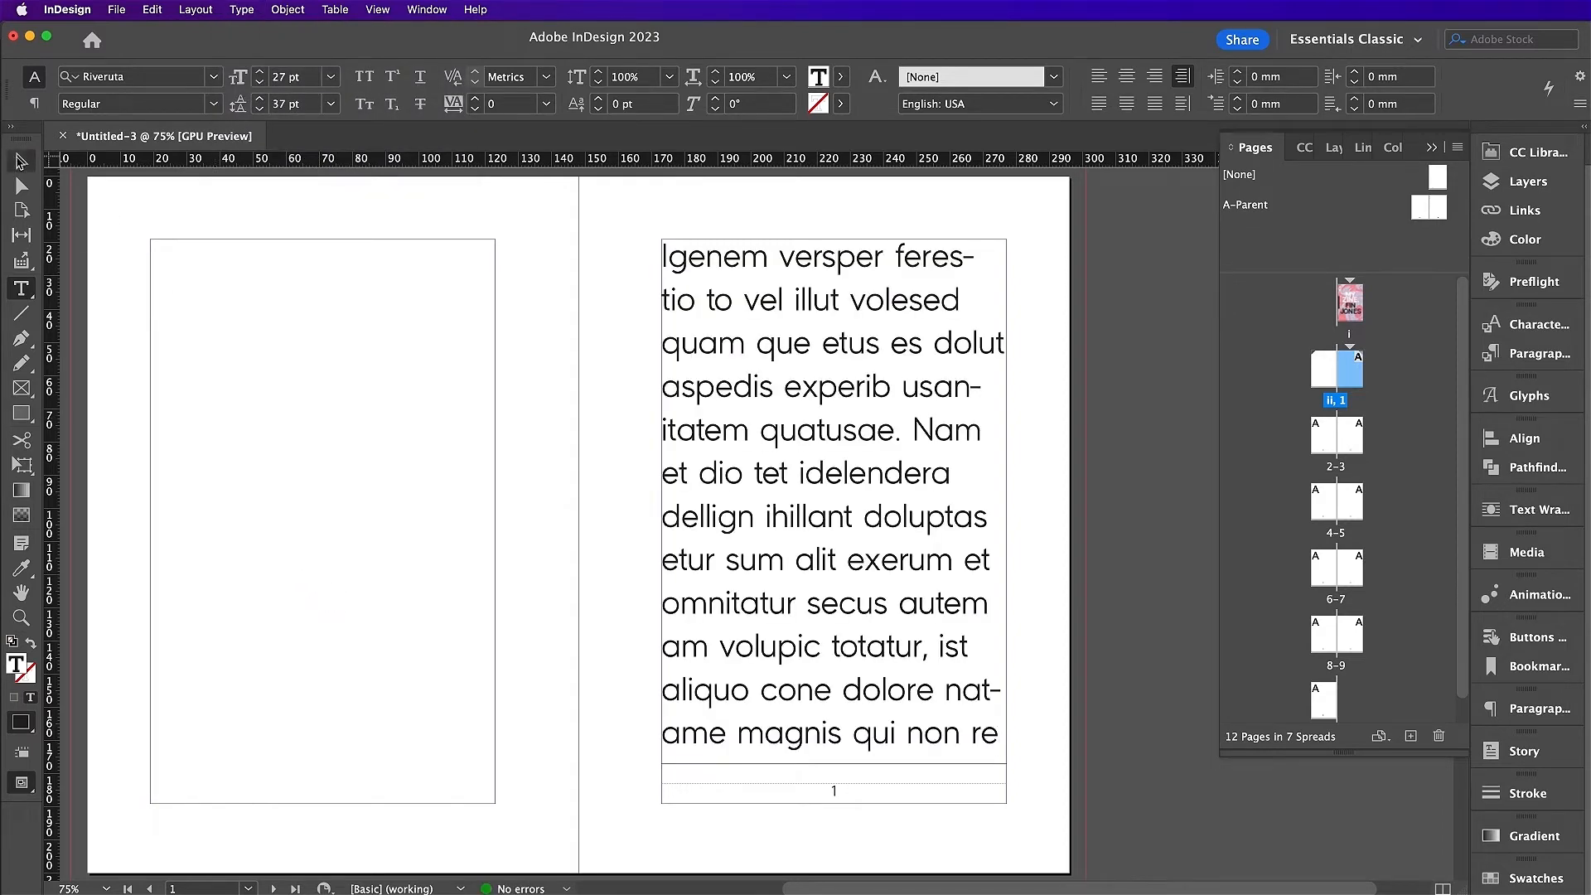
{"action": "left_click", "coordinate": [796, 603]}
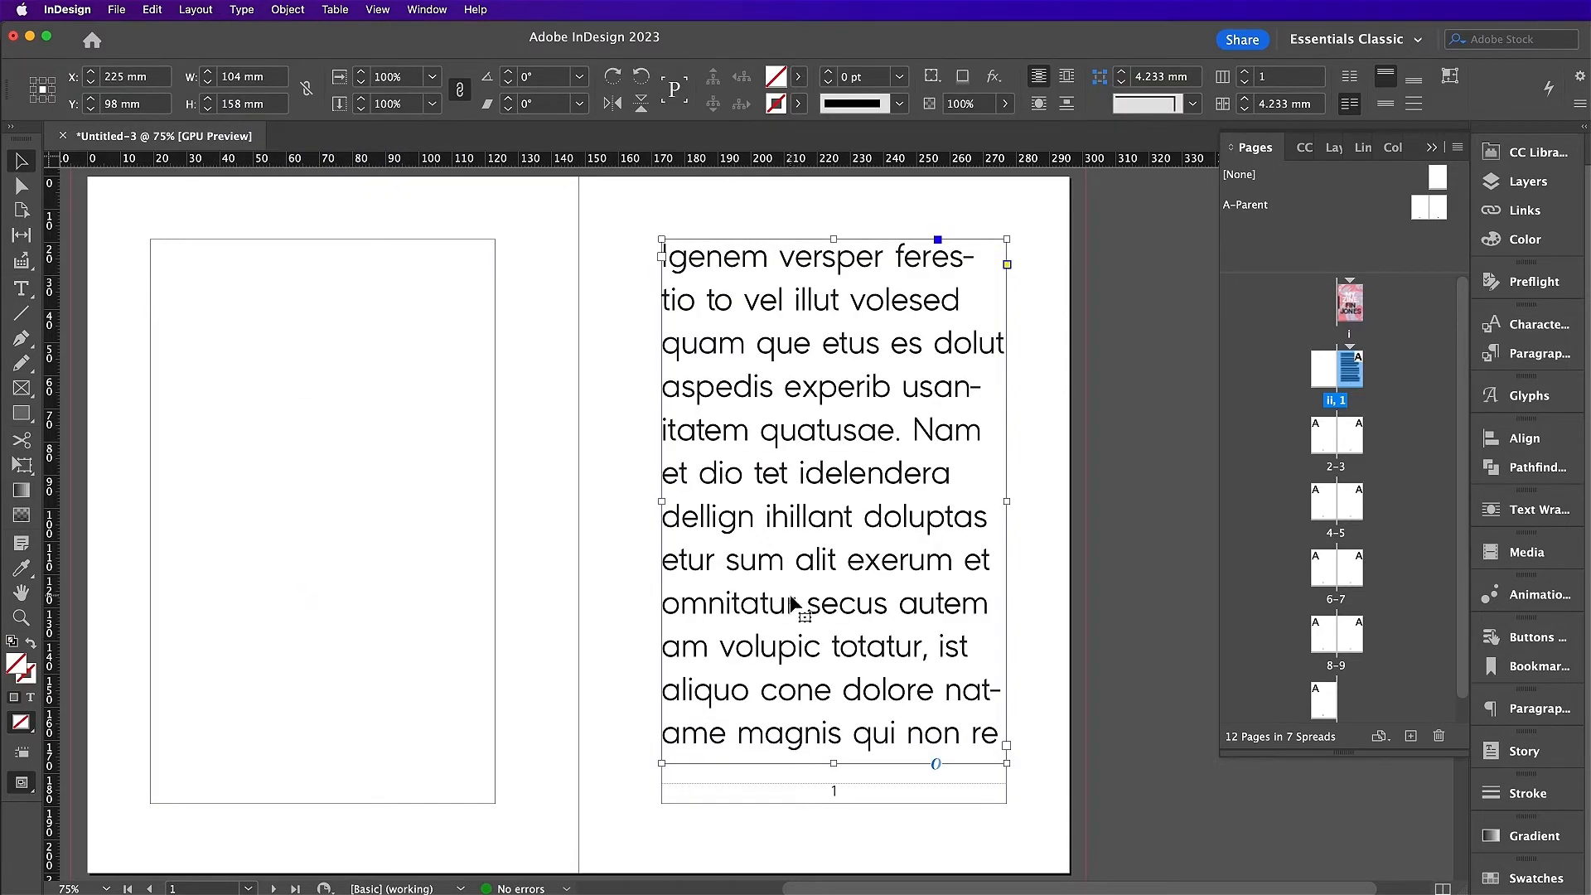
Step: Lock the Text layer and make Marble the active layer
{"action": "left_click", "coordinate": [1331, 147]}
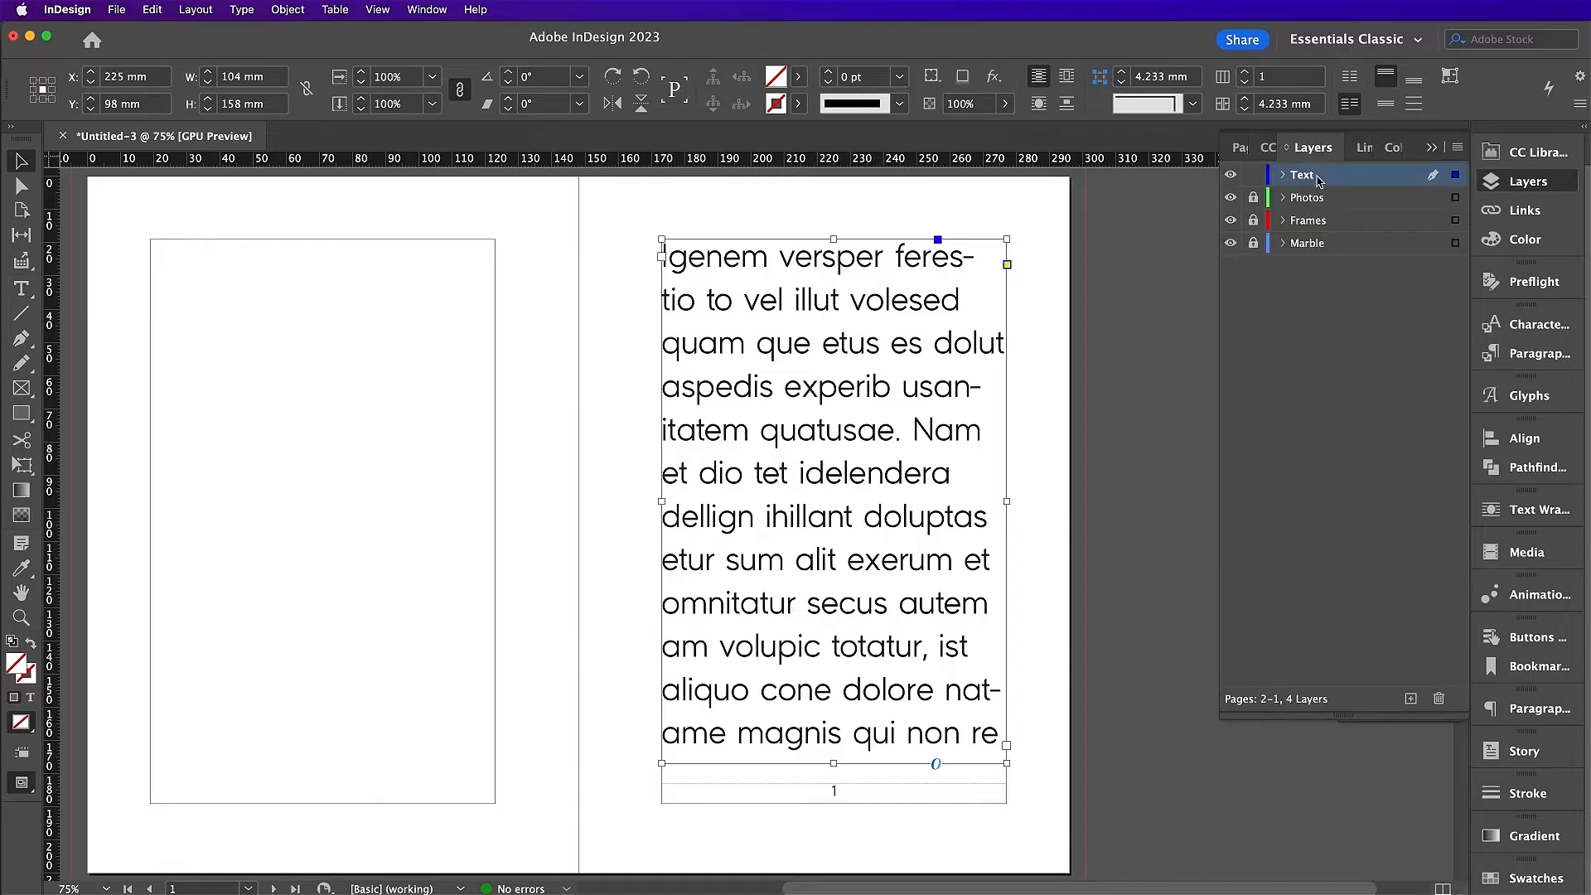
{"action": "left_click", "coordinate": [1253, 175]}
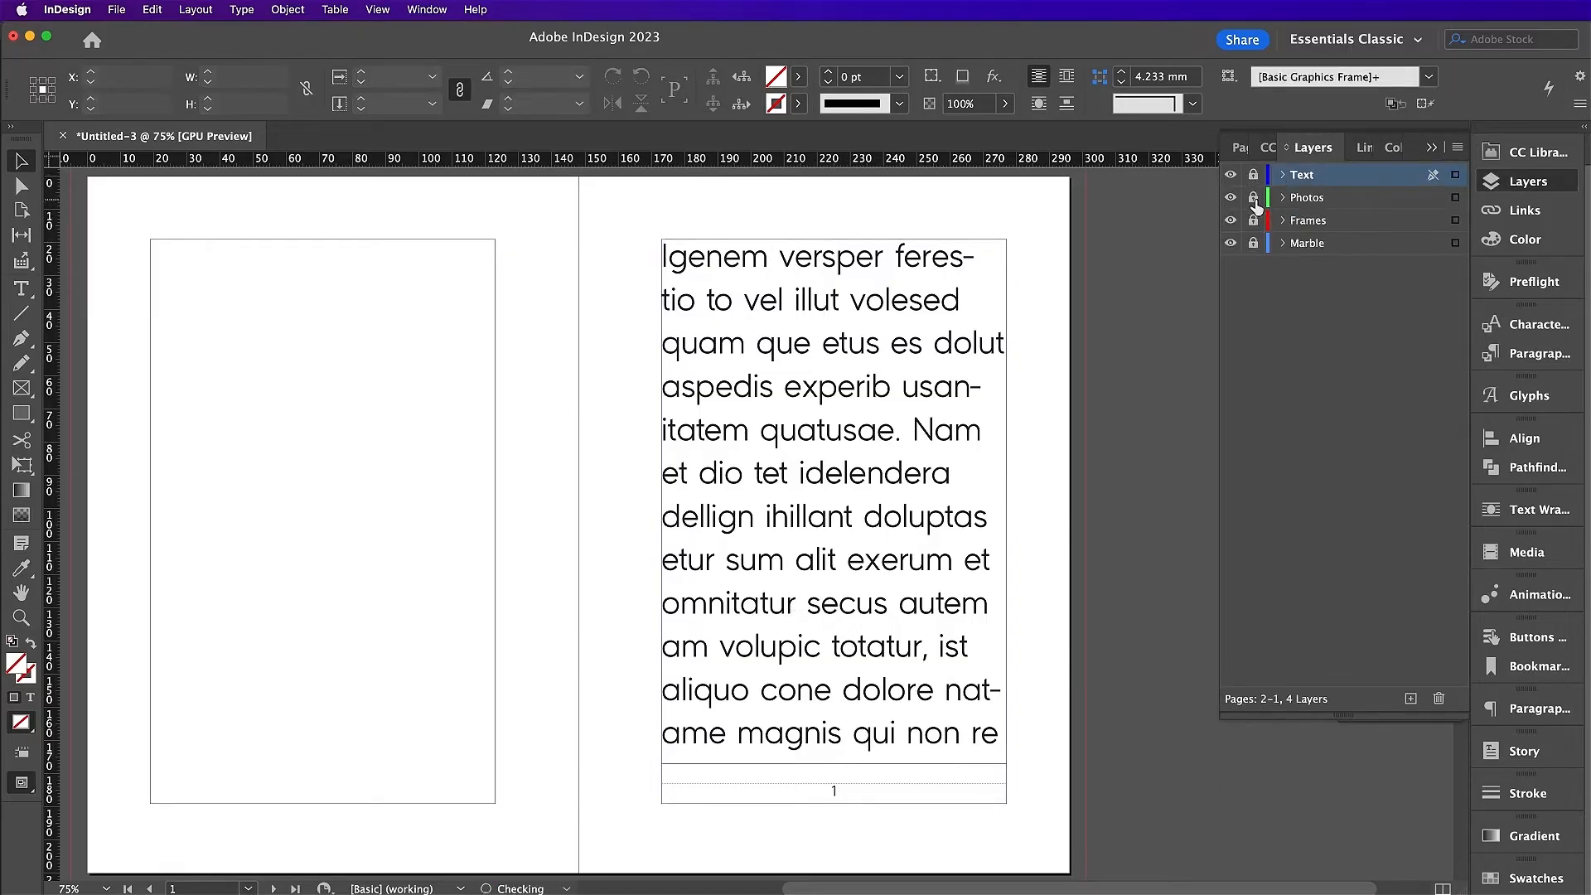
{"action": "left_click", "coordinate": [1325, 244]}
{"action": "scroll", "coordinate": [399, 468], "scroll_direction": "left", "scroll_amount": 3}
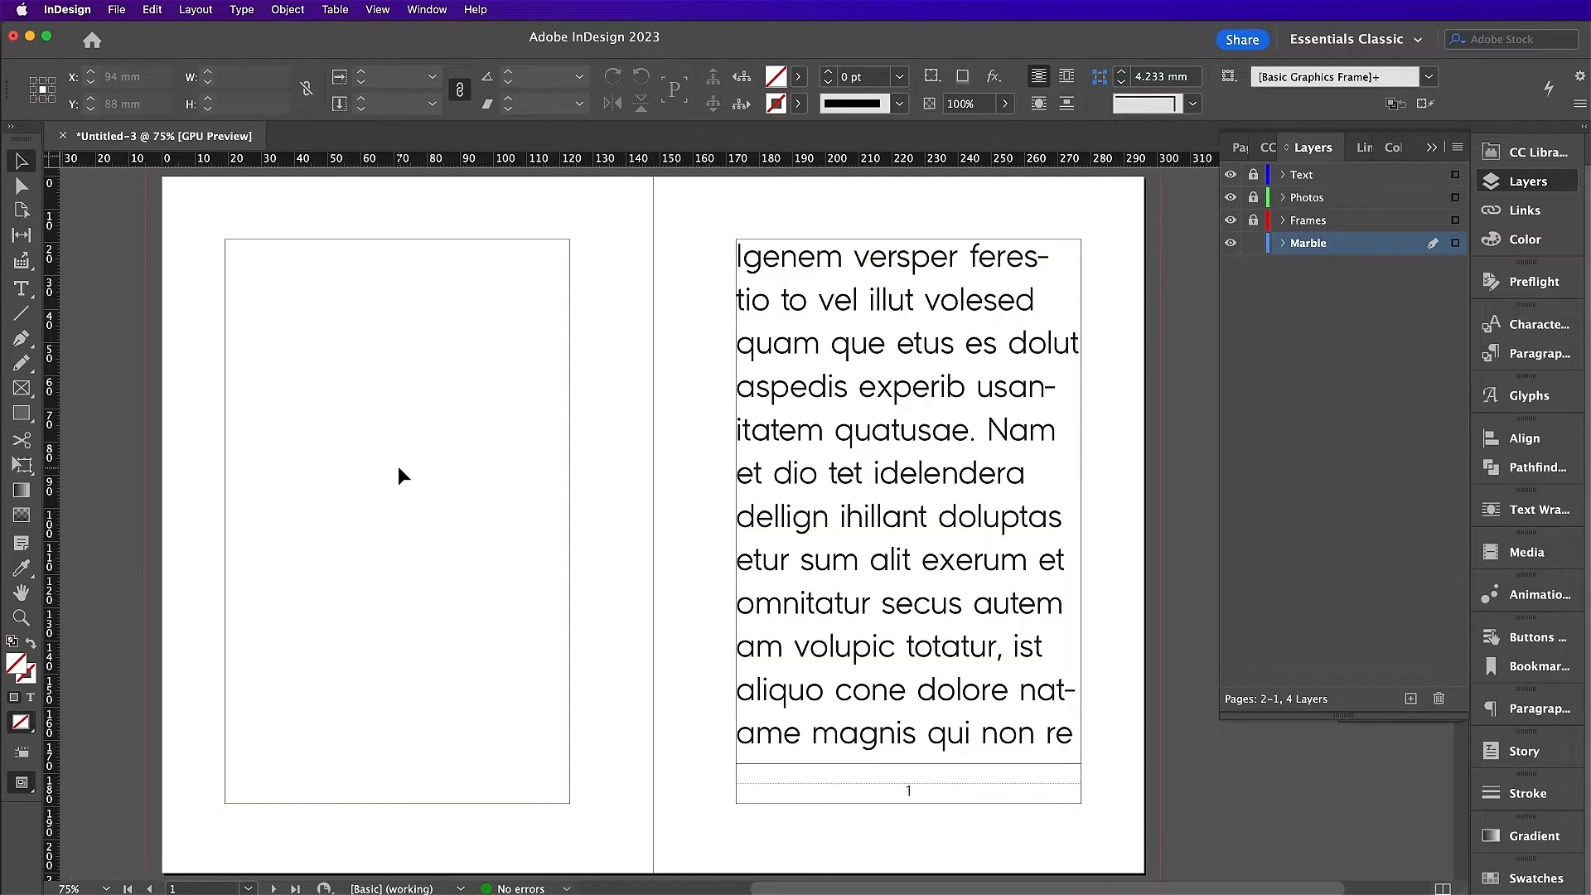
{"action": "key", "text": "super+minus"}
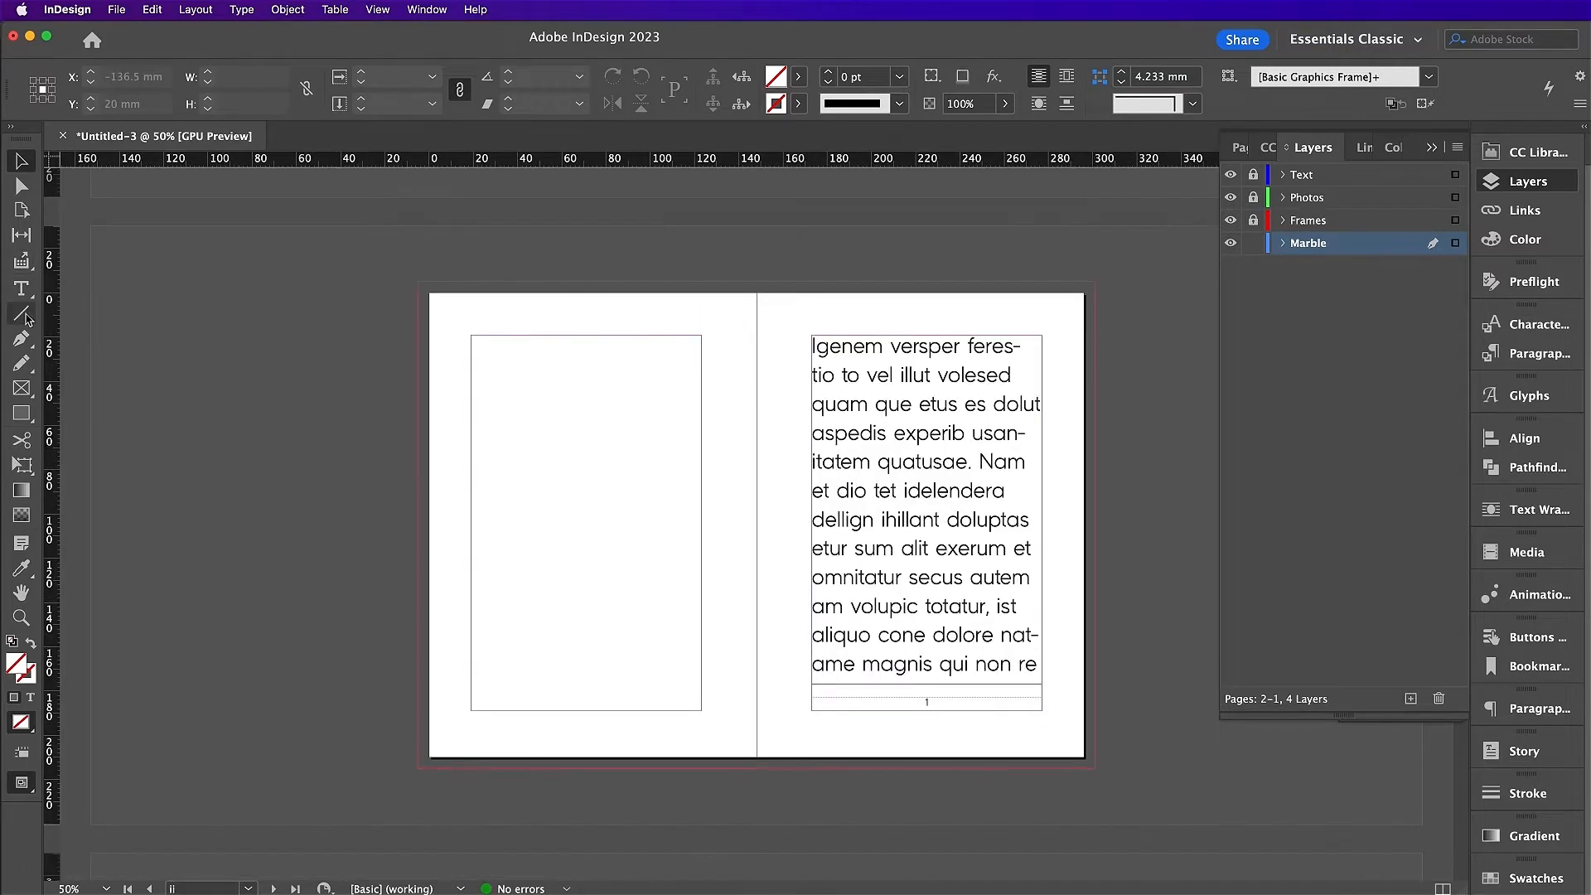
Step: Draw a bleed-sized frame over page ii and place Marble Texture 21.tif in it
{"action": "left_click", "coordinate": [21, 388]}
{"action": "left_click_drag", "start_coordinate": [421, 283], "coordinate": [758, 769]}
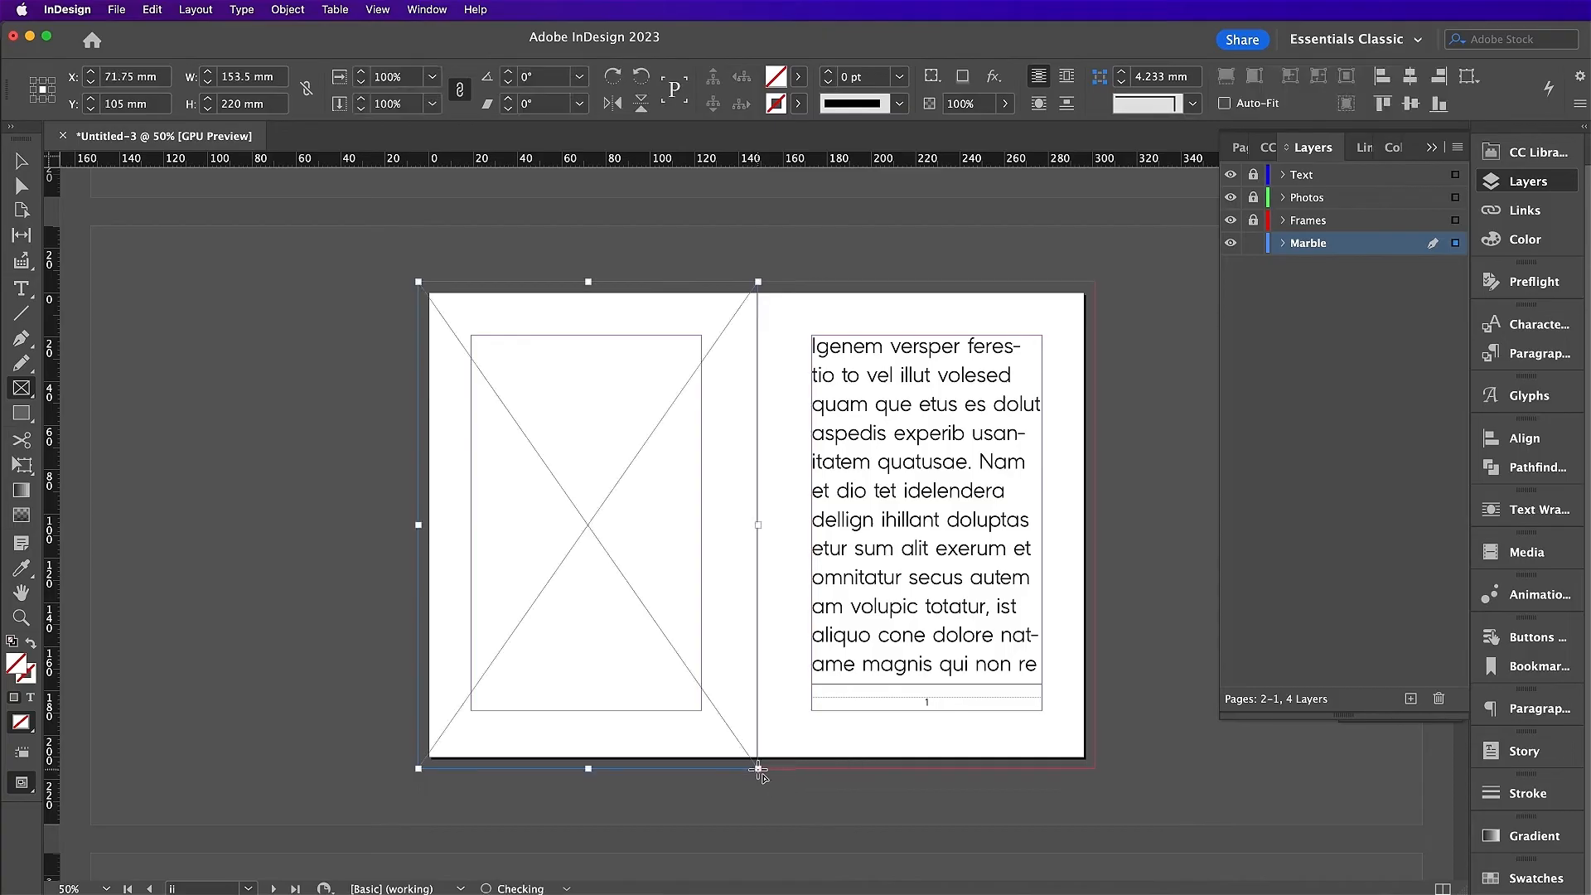
{"action": "key", "text": "super+d"}
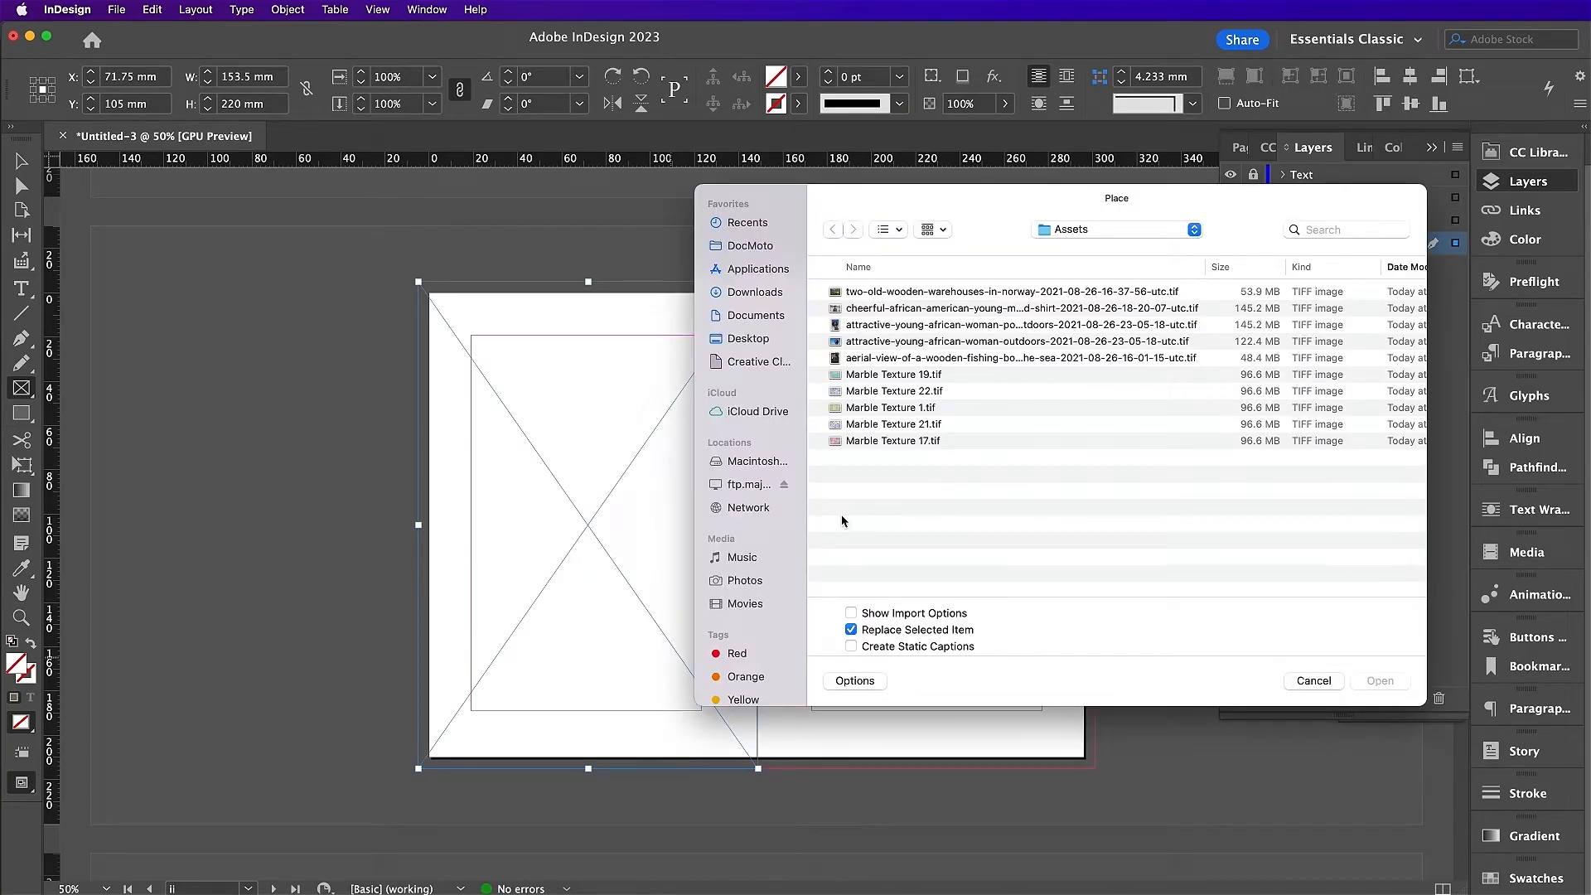
{"action": "double_click", "coordinate": [922, 426]}
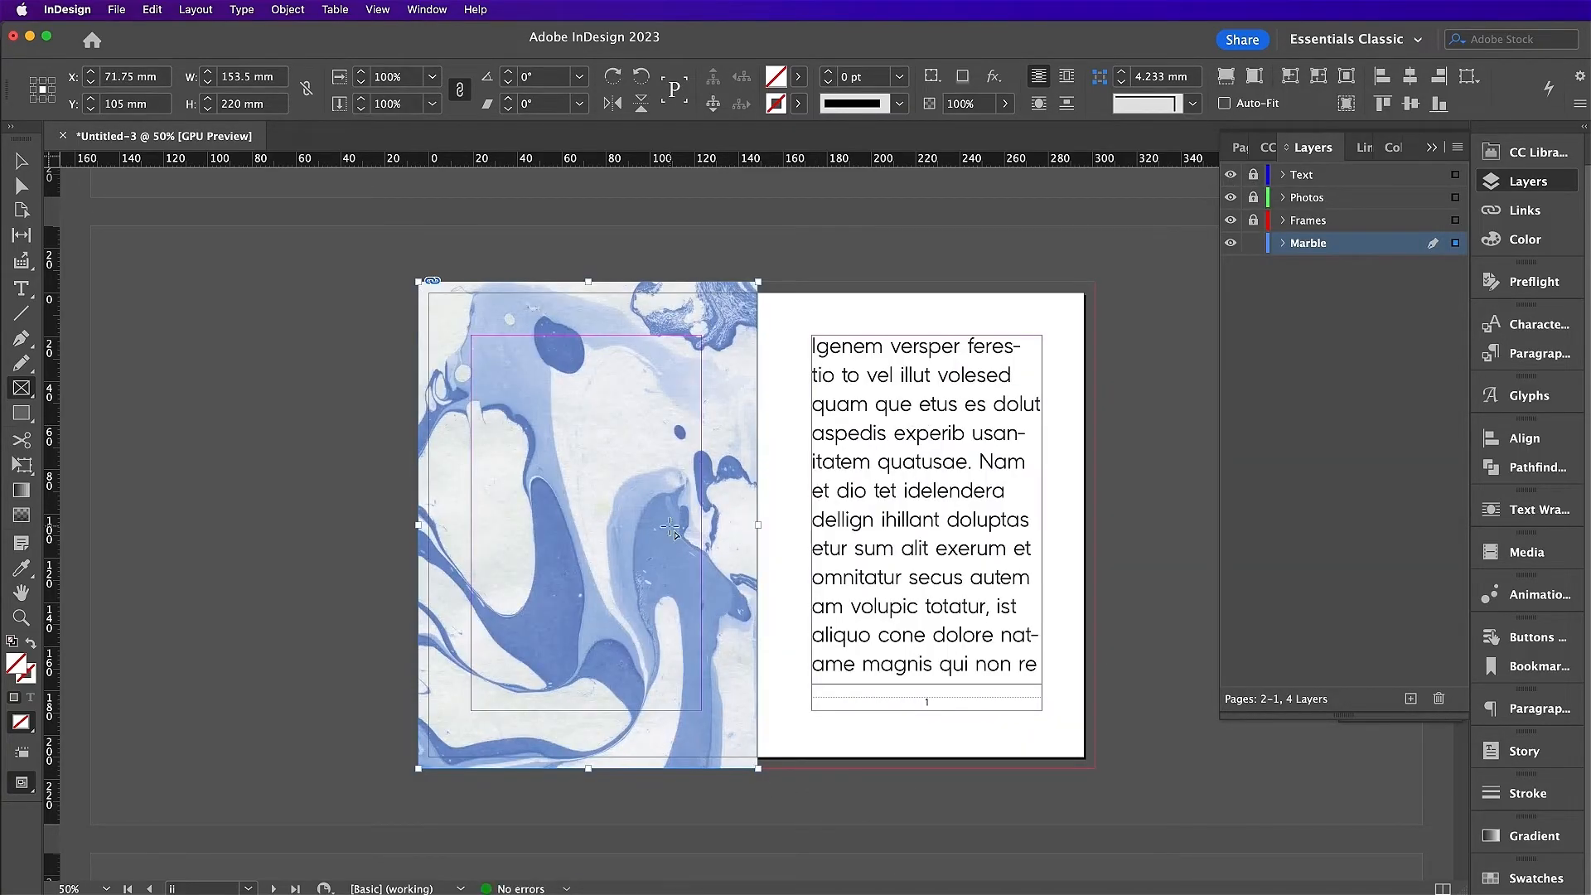
Step: Scale the marble image to about 69%, rotate it -90°, and align it to the spine
{"action": "key", "text": "v"}
{"action": "left_click", "coordinate": [1148, 524]}
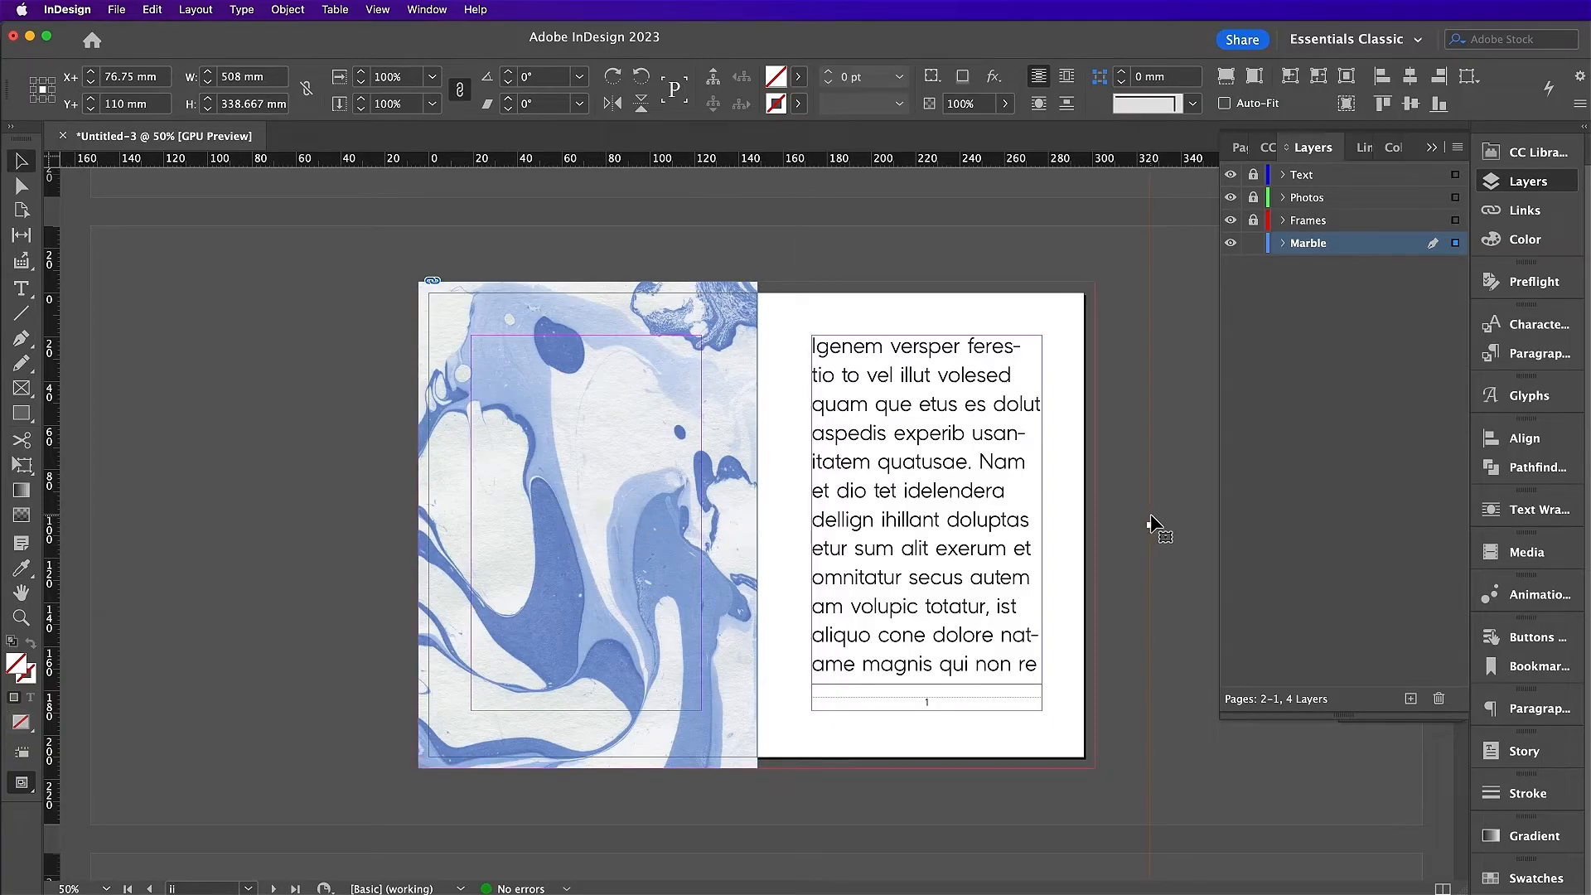
{"action": "left_click_drag", "start_coordinate": [1149, 524], "coordinate": [802, 525]}
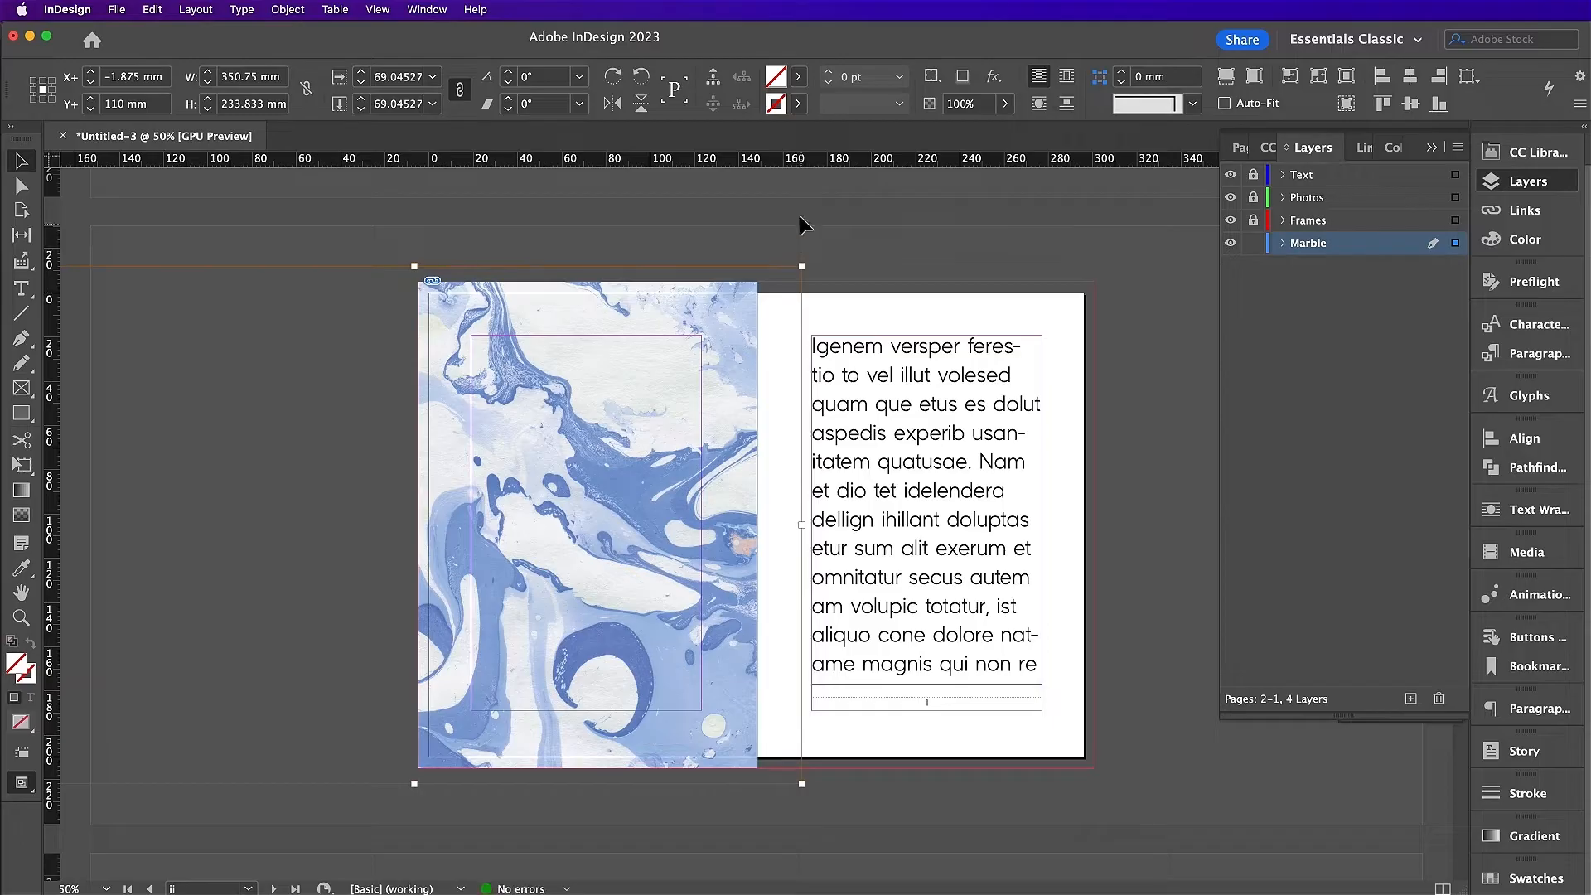
{"action": "left_click_drag", "start_coordinate": [805, 262], "coordinate": [621, 780]}
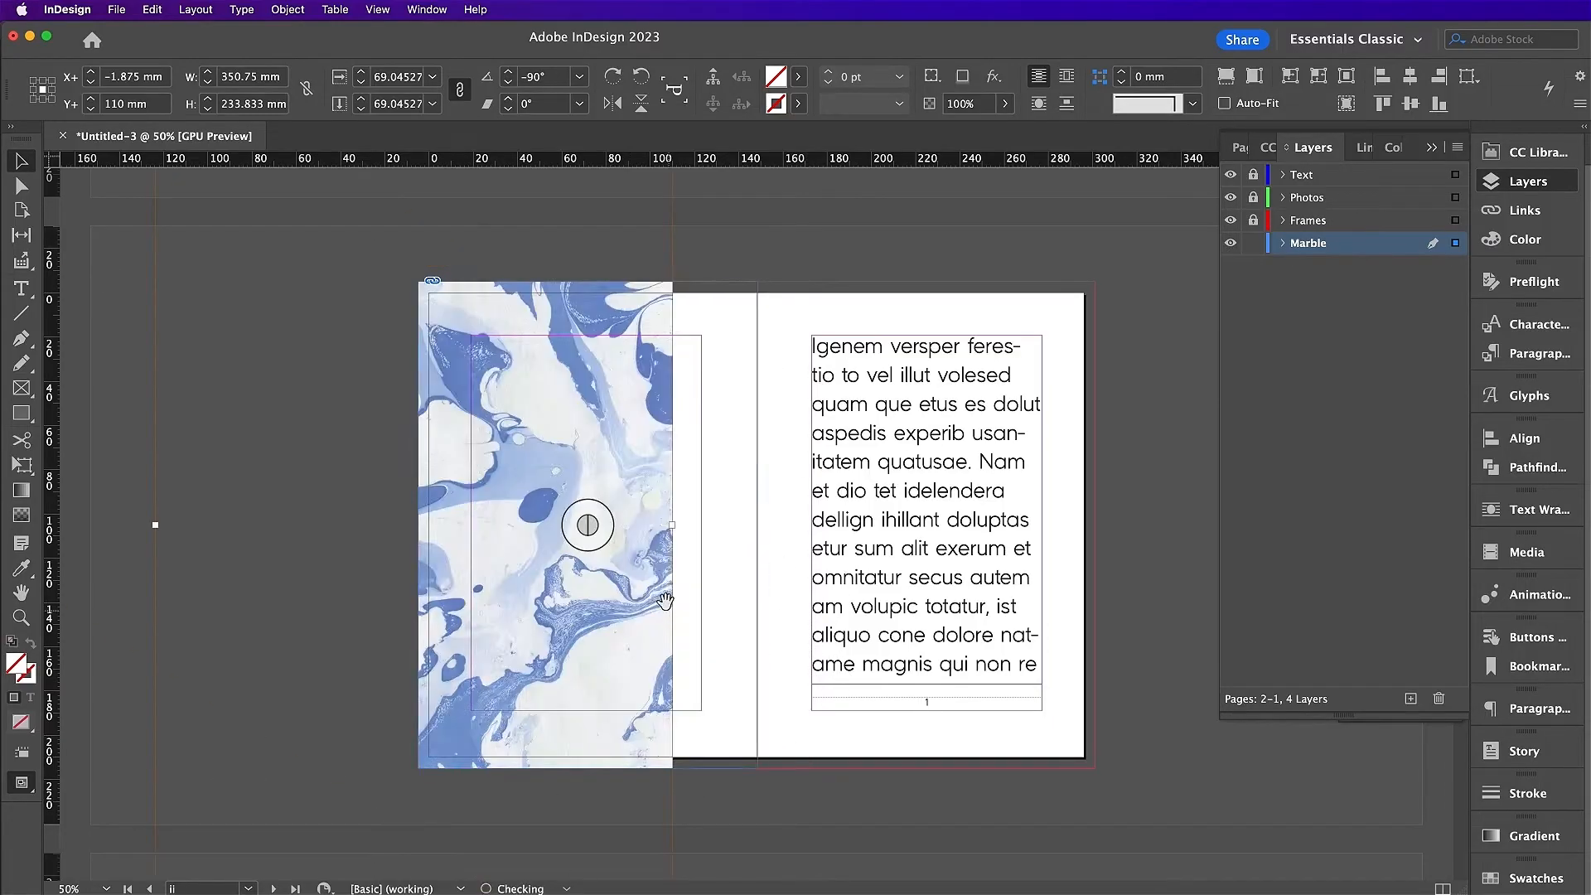
{"action": "left_click_drag", "start_coordinate": [604, 598], "coordinate": [688, 608]}
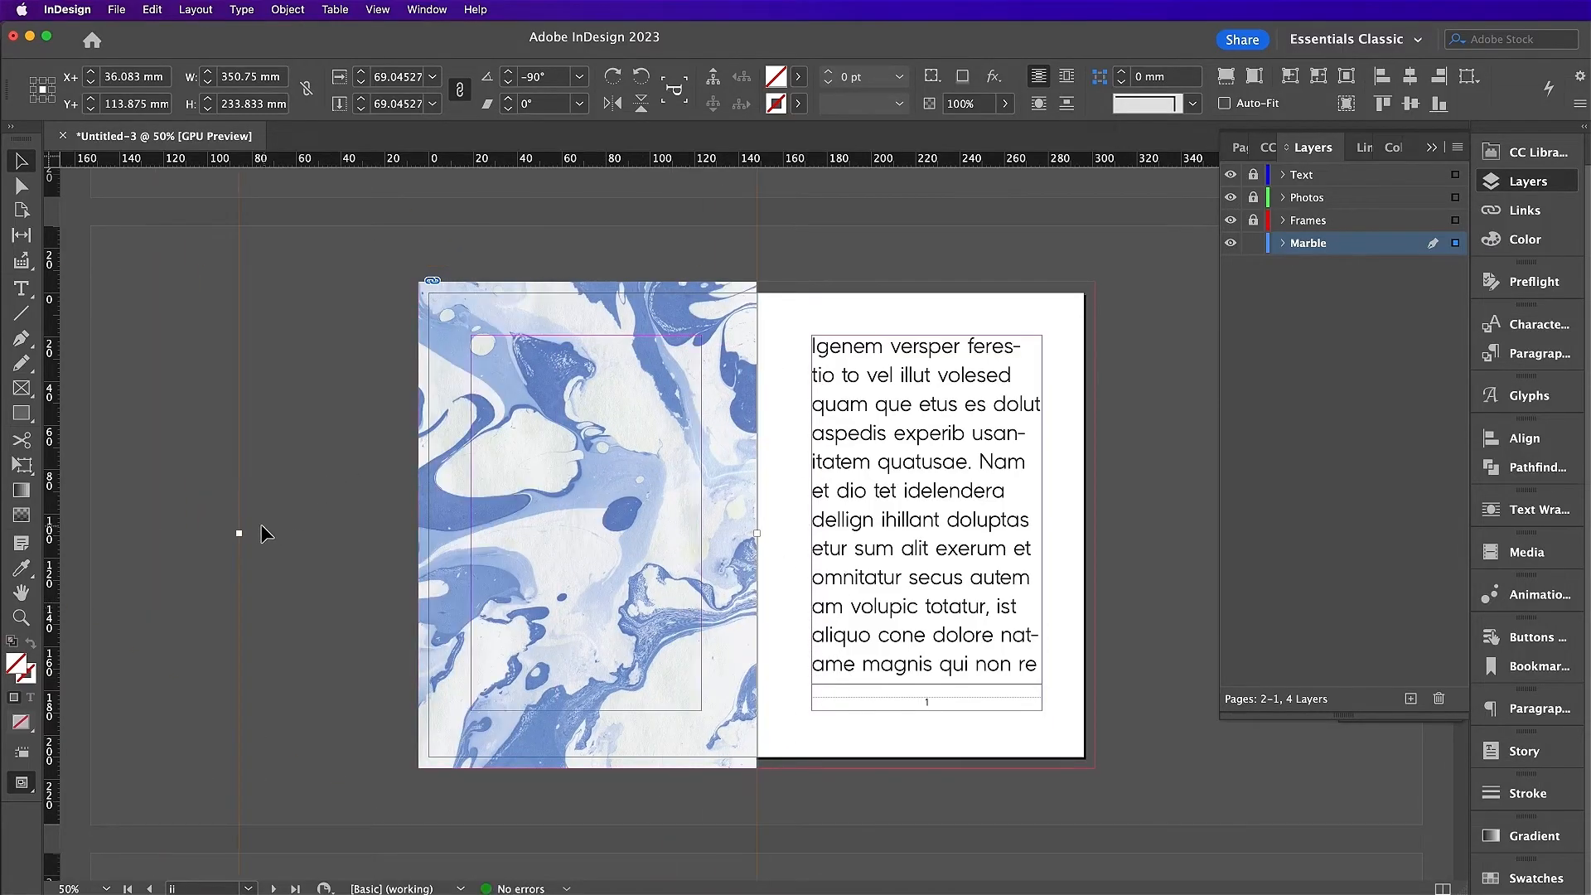
{"action": "left_click_drag", "start_coordinate": [239, 533], "coordinate": [413, 525]}
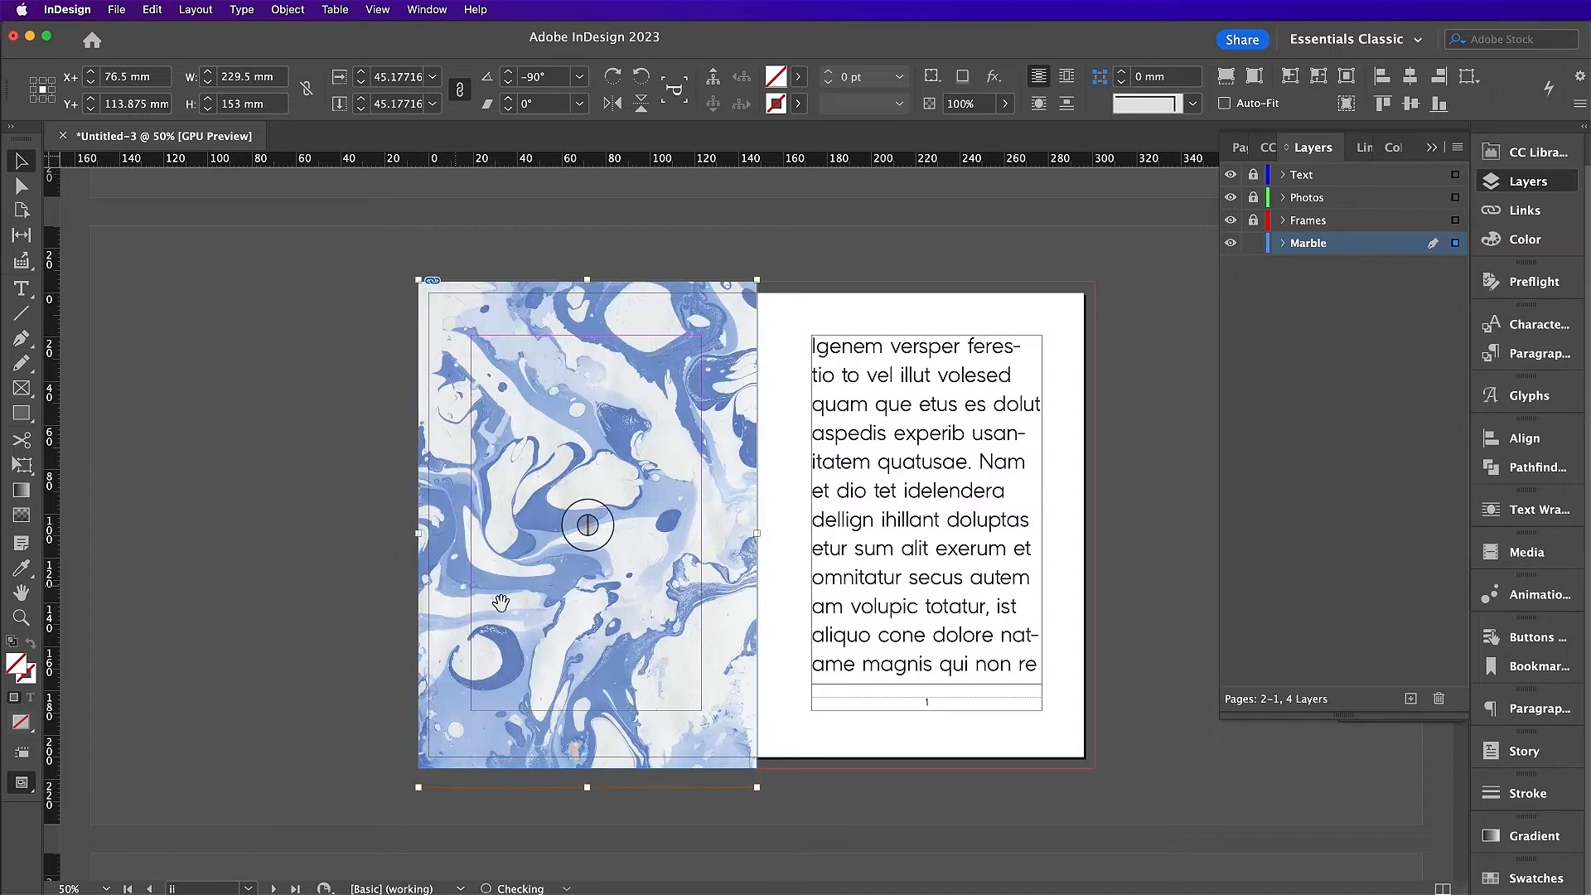
{"action": "left_click_drag", "start_coordinate": [507, 623], "coordinate": [509, 615]}
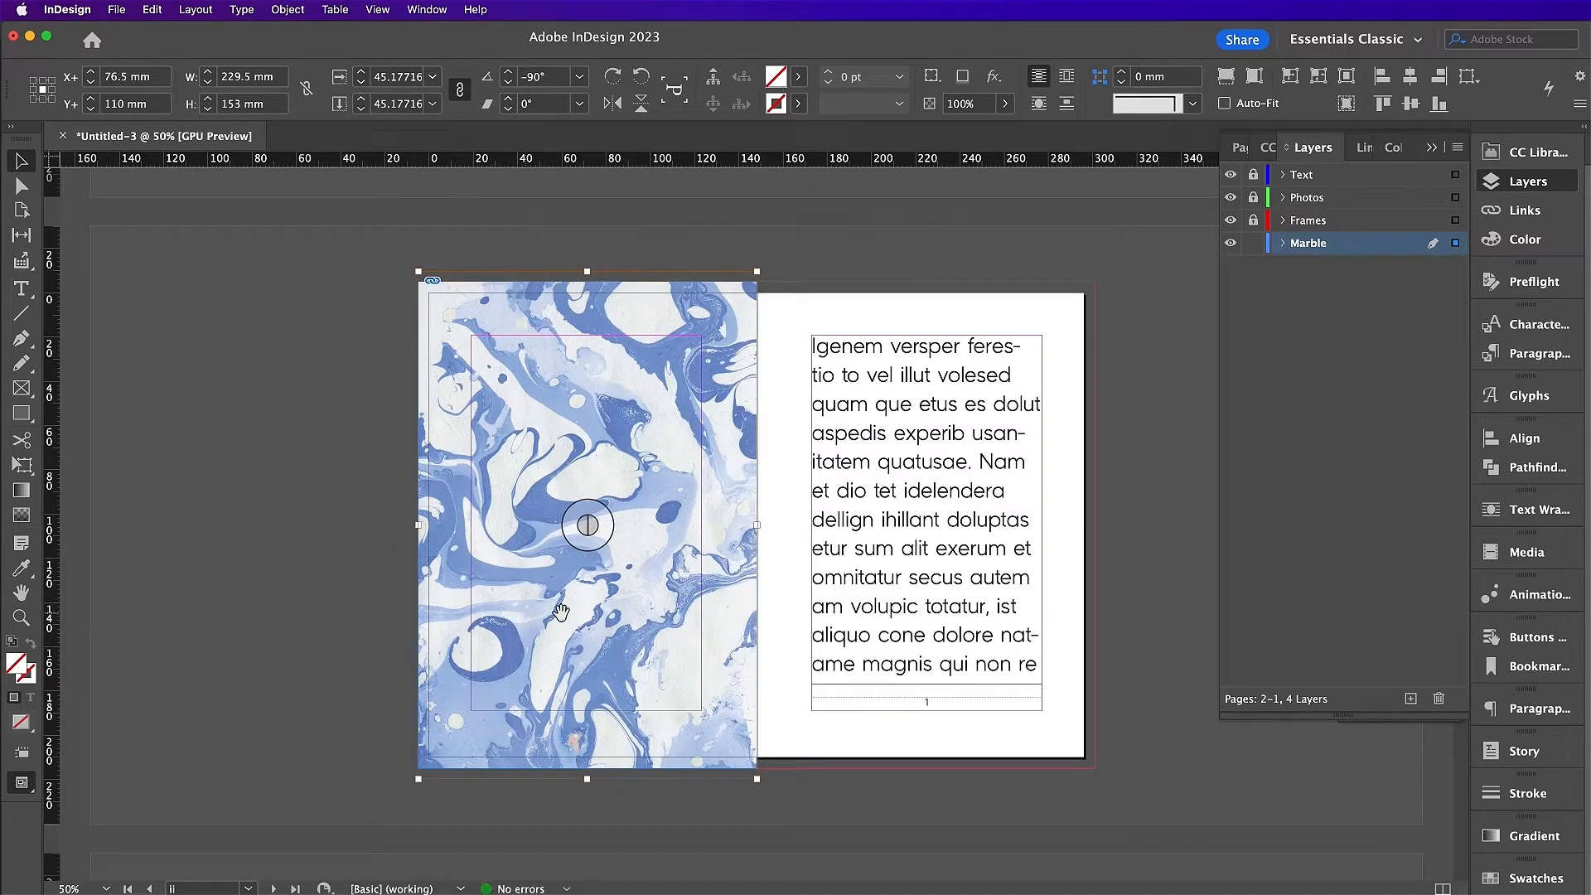
{"action": "left_click", "coordinate": [1138, 675]}
{"action": "scroll", "coordinate": [1137, 675], "scroll_direction": "down", "scroll_amount": 10}
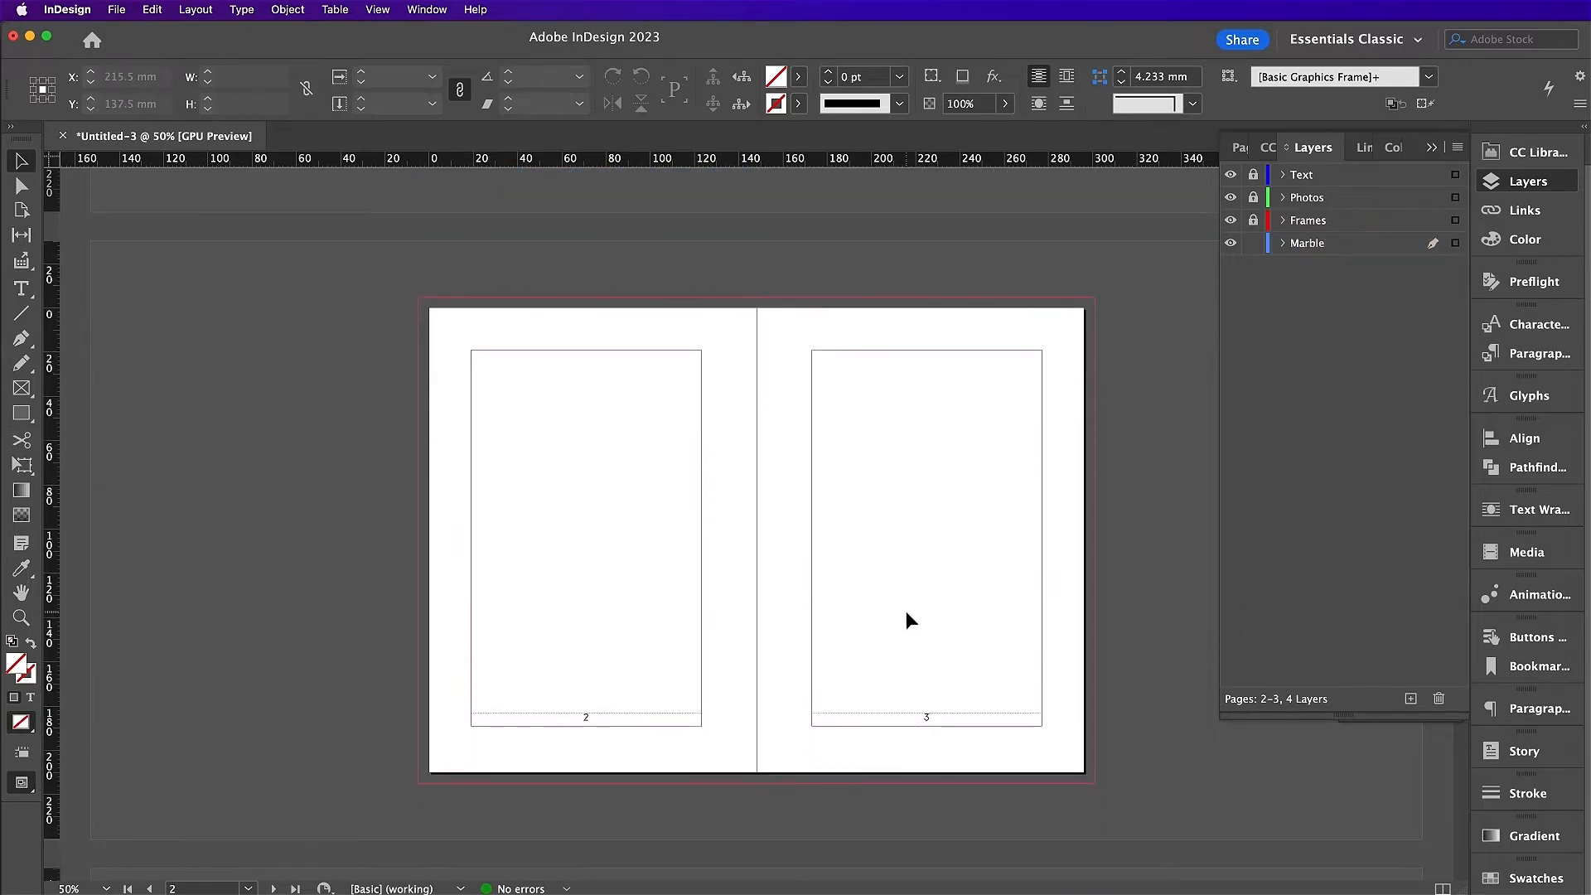
Step: Draw a bleed-sized frame over spread 2–3 and place a marble texture in it
{"action": "left_click", "coordinate": [21, 388]}
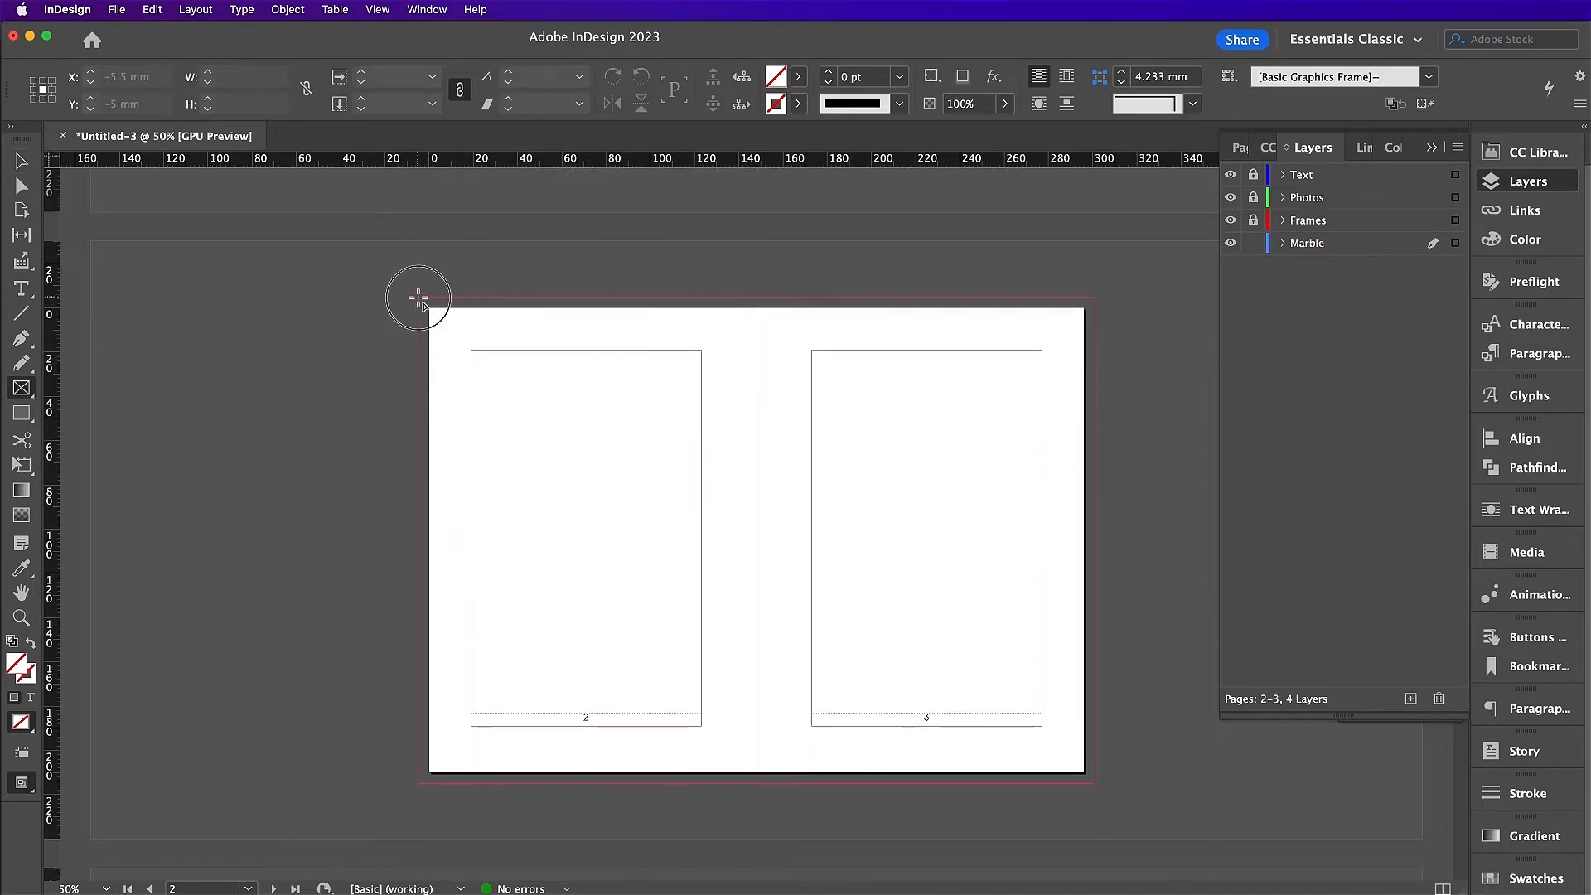
{"action": "left_click_drag", "start_coordinate": [418, 297], "coordinate": [1095, 783]}
{"action": "key", "text": "super+d"}
{"action": "double_click", "coordinate": [881, 408]}
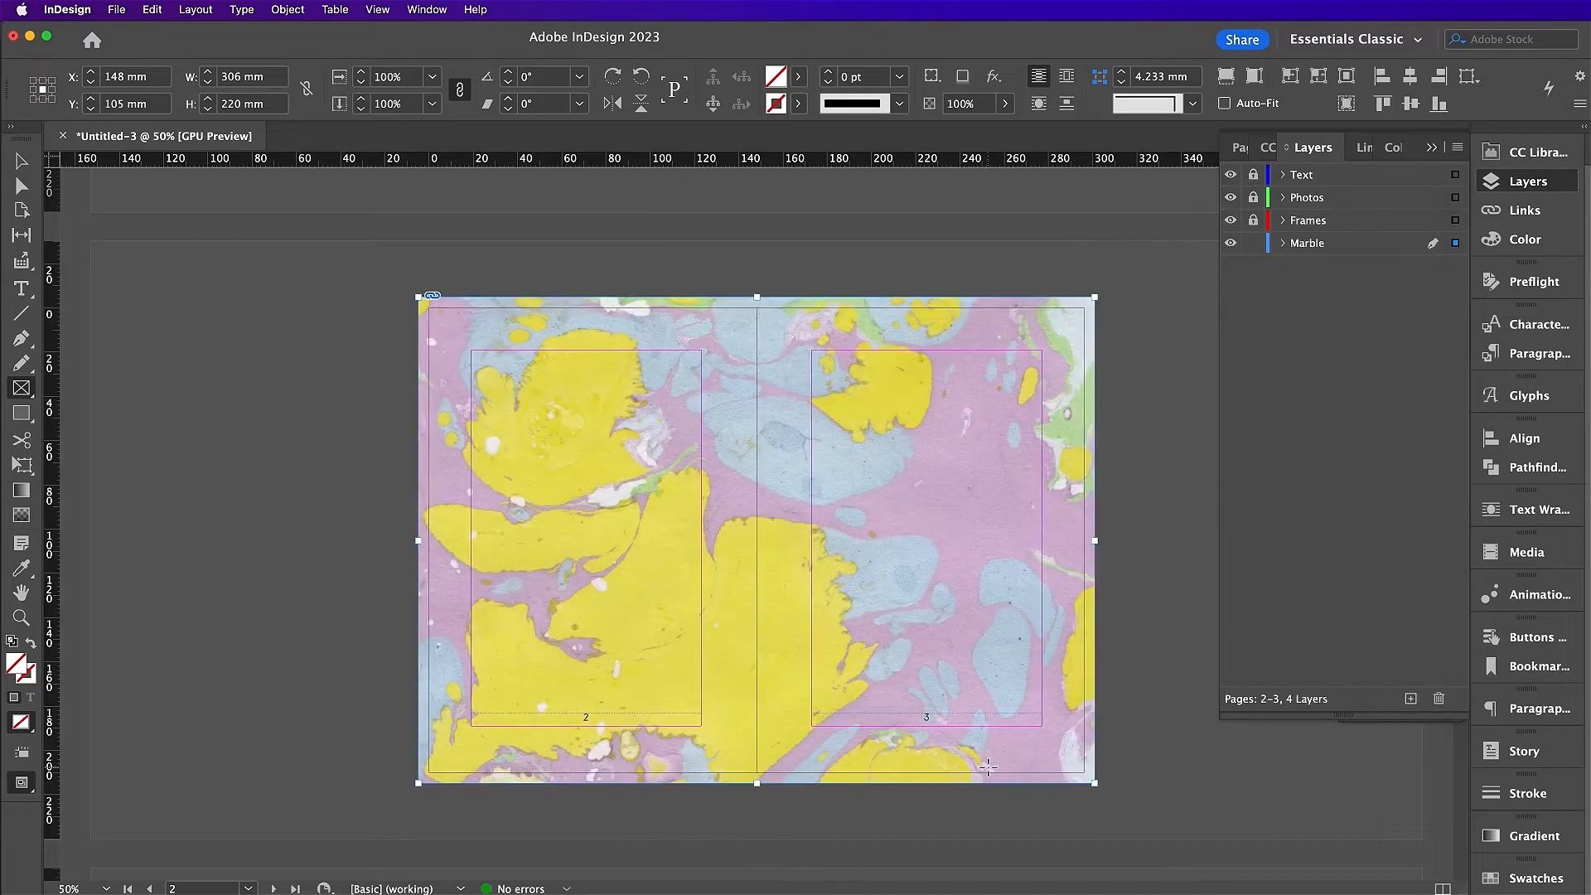
Step: Scale the spread 2–3 marble to fill the frame and rotate it 180°
{"action": "key", "text": "v"}
{"action": "left_click", "coordinate": [757, 540]}
{"action": "left_click_drag", "start_coordinate": [196, 540], "coordinate": [418, 539]}
{"action": "left_click_drag", "start_coordinate": [1317, 838], "coordinate": [1066, 689]}
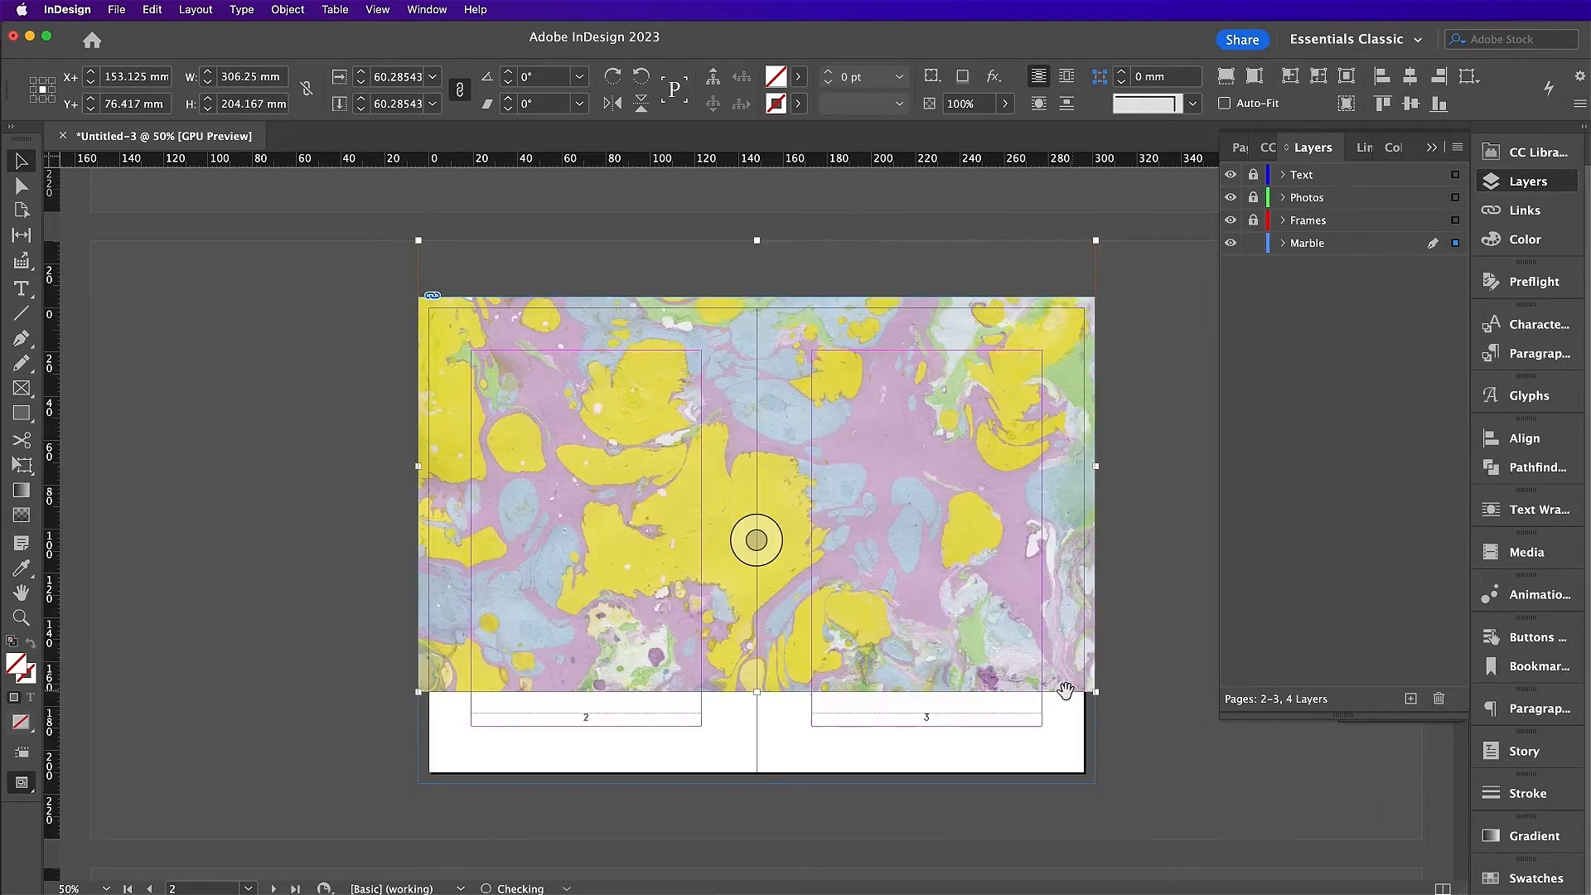
{"action": "left_click_drag", "start_coordinate": [757, 541], "coordinate": [756, 593]}
{"action": "left_click_drag", "start_coordinate": [756, 743], "coordinate": [757, 795]}
{"action": "mouse_move", "coordinate": [1146, 804]}
{"action": "left_mouse_down"}
{"action": "mouse_move", "coordinate": [716, 253]}
{"action": "mouse_move", "coordinate": [307, 394]}
{"action": "left_mouse_up"}
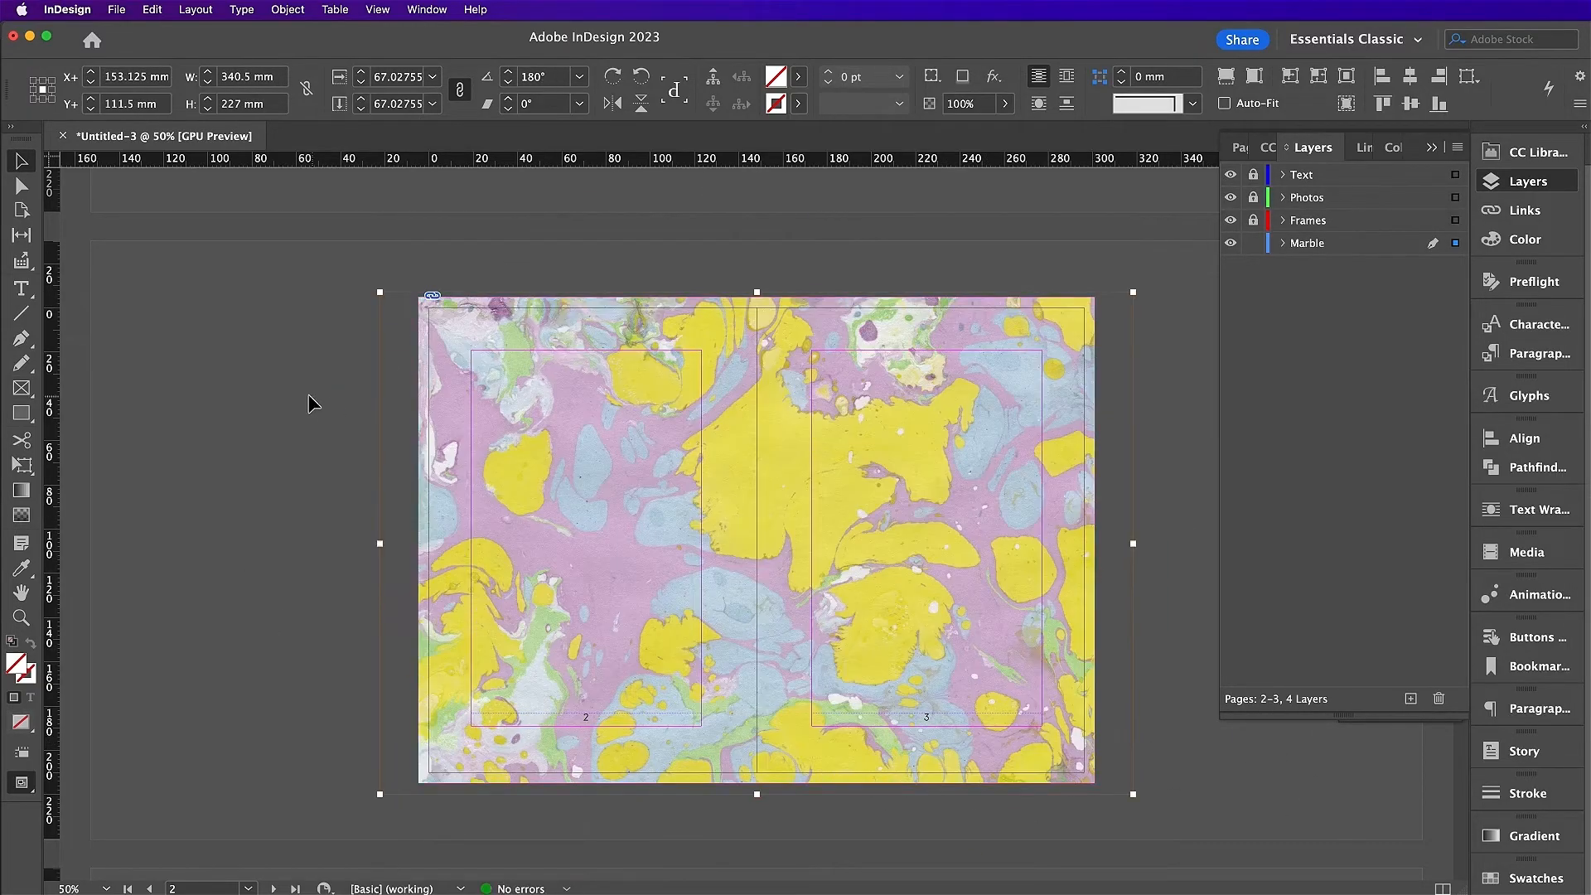
{"action": "left_click", "coordinate": [307, 395]}
Step: On spread 4–5, draw a bleed-sized frame and place a marble texture in it
{"action": "key", "text": "alt+Page_Down"}
{"action": "key", "text": "f"}
{"action": "left_click_drag", "start_coordinate": [418, 282], "coordinate": [1093, 768]}
{"action": "key", "text": "super+d"}
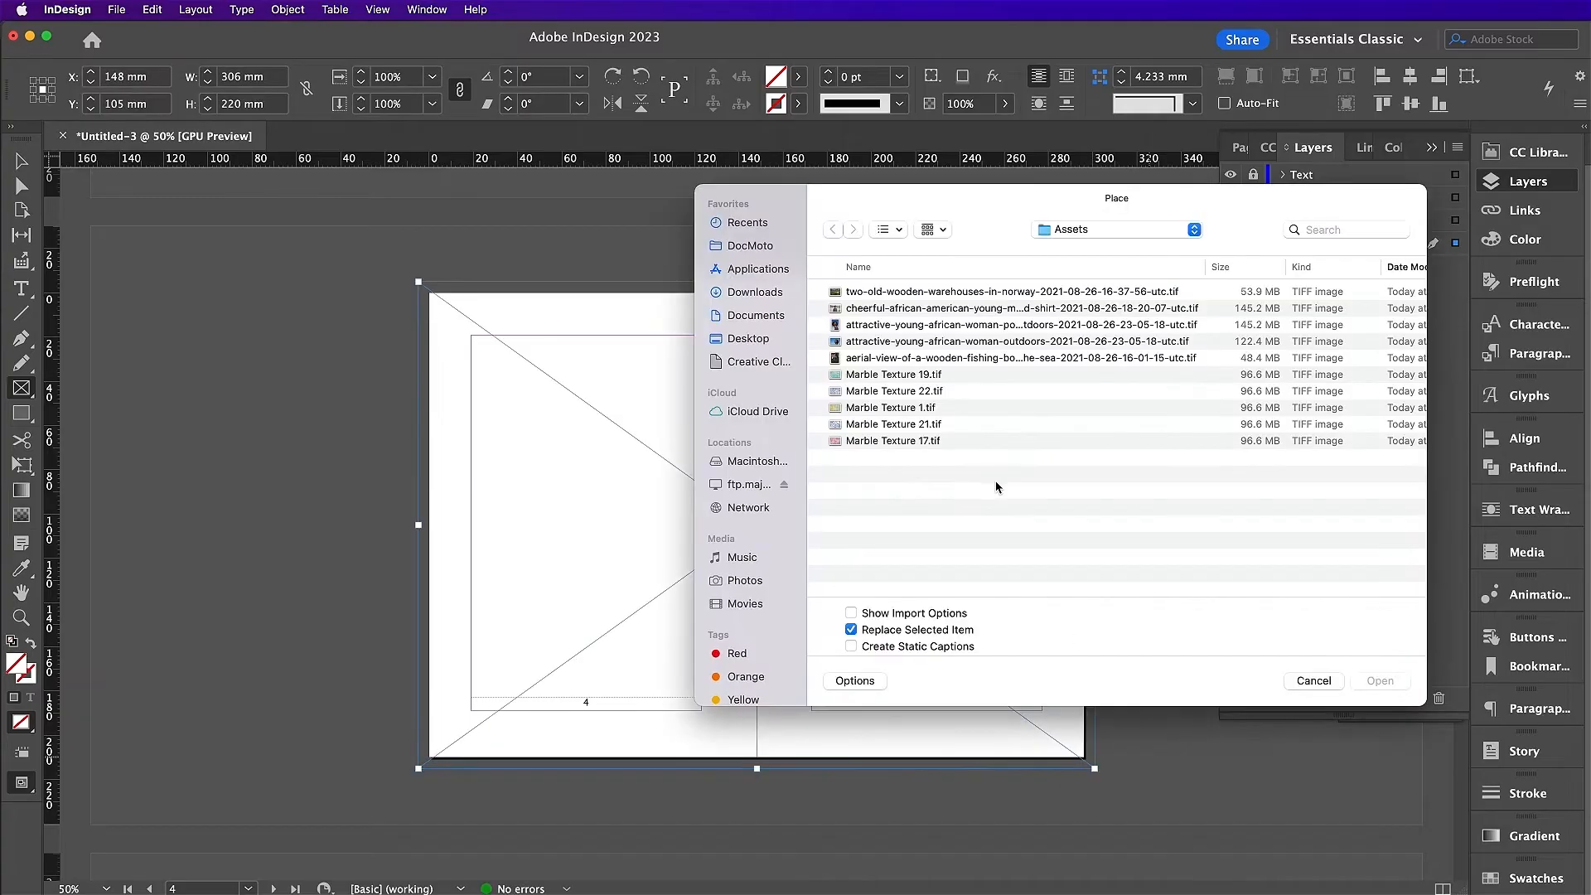
{"action": "left_click", "coordinate": [944, 394]}
{"action": "key", "text": "Return"}
Step: Scale the spread 4–5 marble to fill the frame and rotate it 180°
{"action": "left_click_drag", "start_coordinate": [195, 525], "coordinate": [418, 529]}
{"action": "left_click_drag", "start_coordinate": [1320, 825], "coordinate": [1095, 675]}
{"action": "left_click_drag", "start_coordinate": [755, 470], "coordinate": [756, 526]}
{"action": "left_click_drag", "start_coordinate": [757, 733], "coordinate": [756, 769]}
{"action": "left_click_drag", "start_coordinate": [1130, 775], "coordinate": [548, 411]}
{"action": "left_click", "coordinate": [329, 514]}
{"action": "key", "text": "super+F12"}
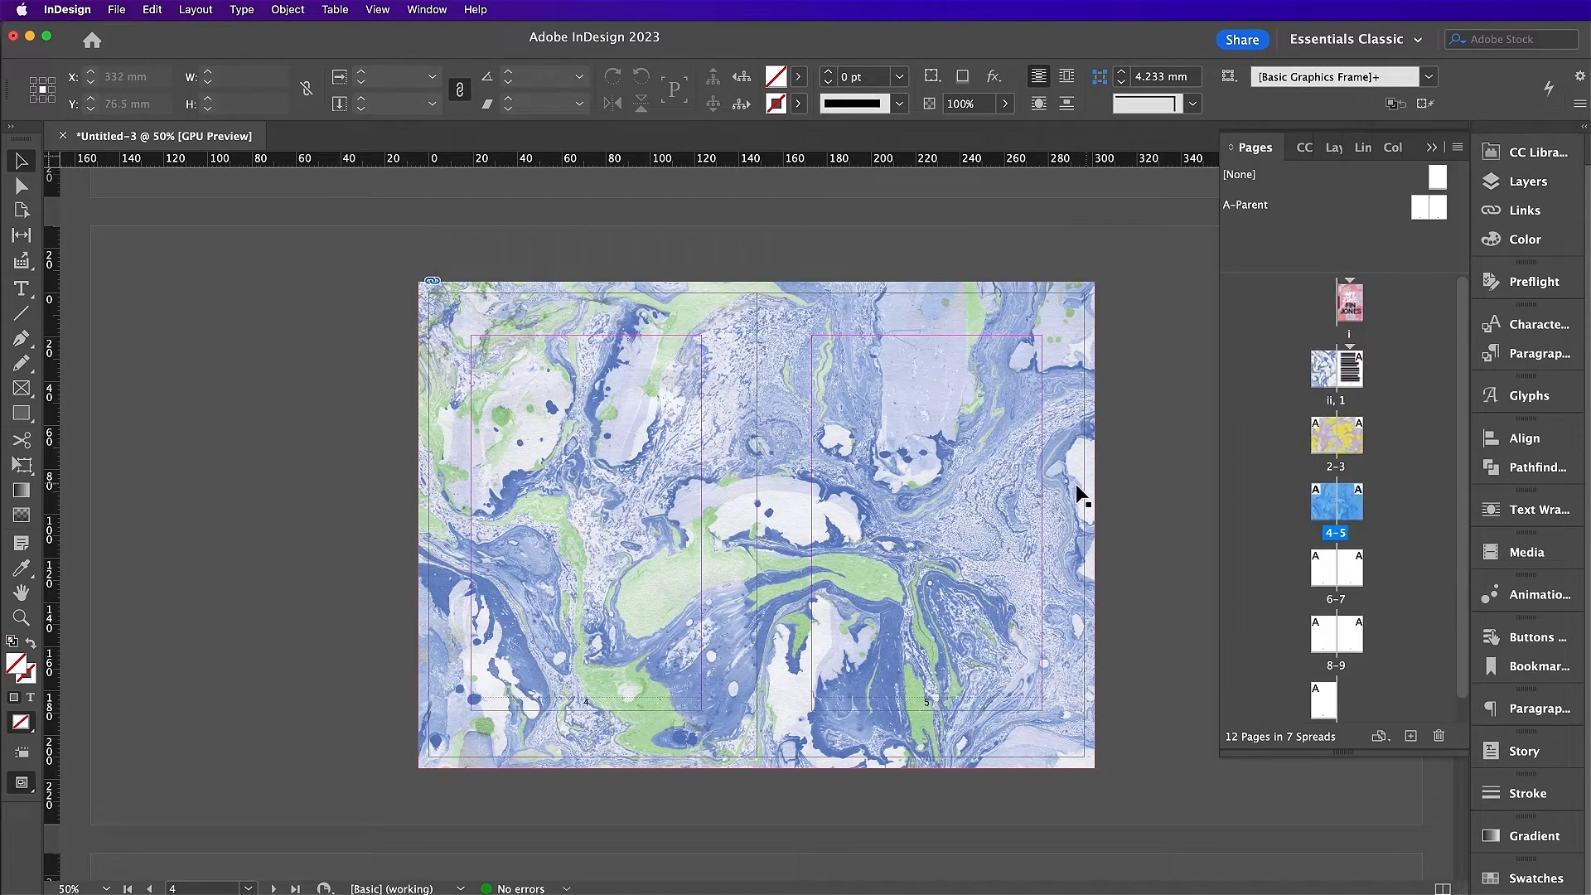
{"action": "left_click", "coordinate": [1077, 489]}
Step: Copy the marble frame from spread 4–5
{"action": "left_click", "coordinate": [151, 10]}
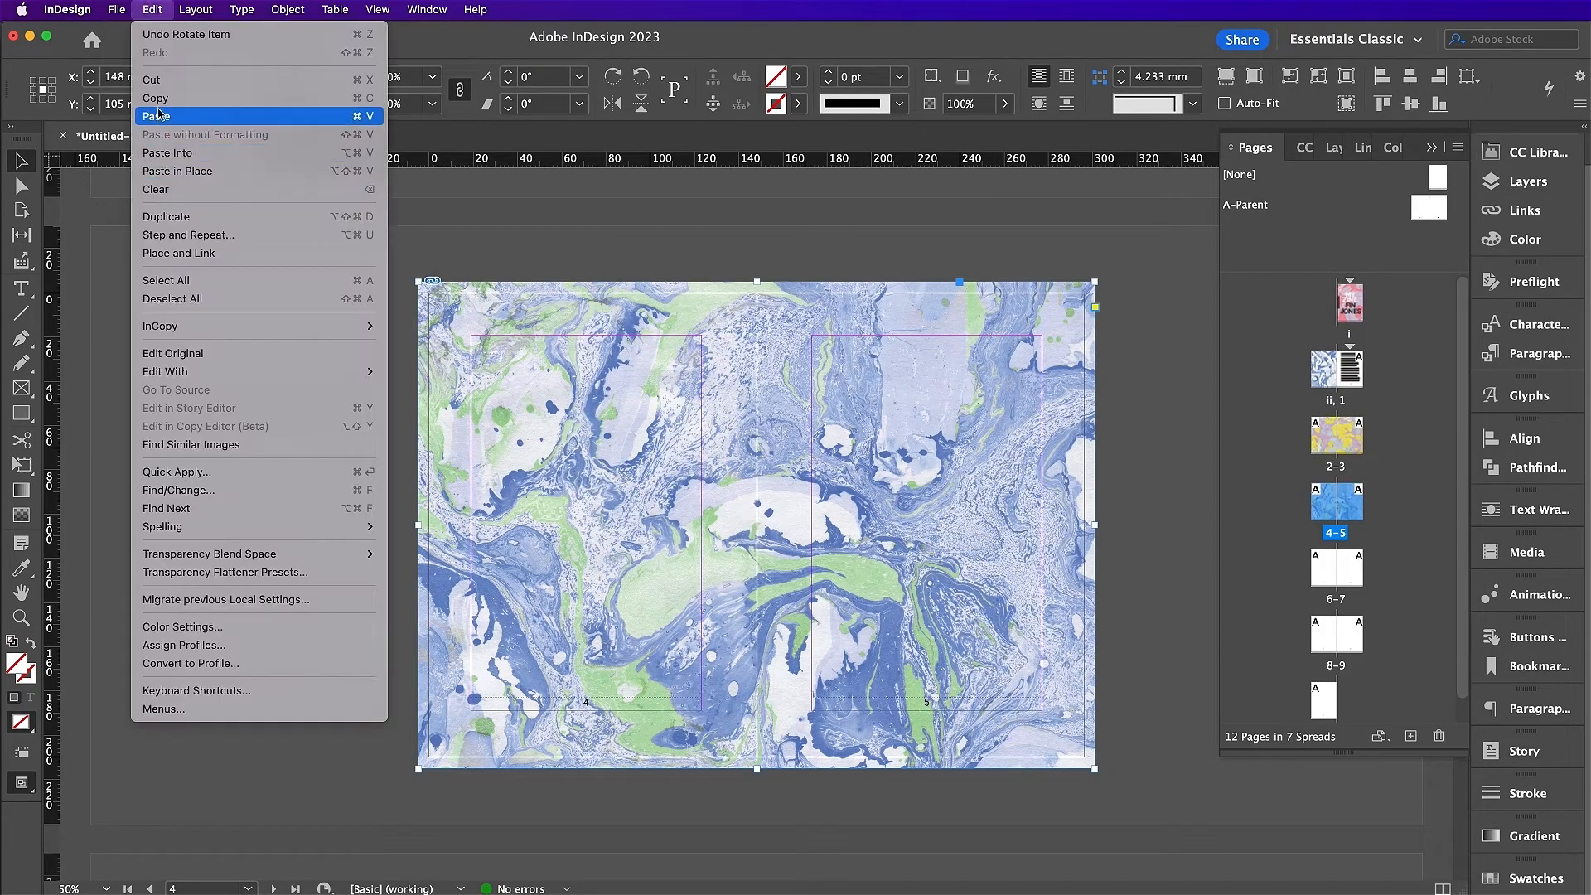
{"action": "left_click", "coordinate": [153, 99]}
{"action": "scroll", "coordinate": [709, 407], "scroll_direction": "down", "scroll_amount": 10}
{"action": "scroll", "coordinate": [706, 399], "scroll_direction": "down", "scroll_amount": 5}
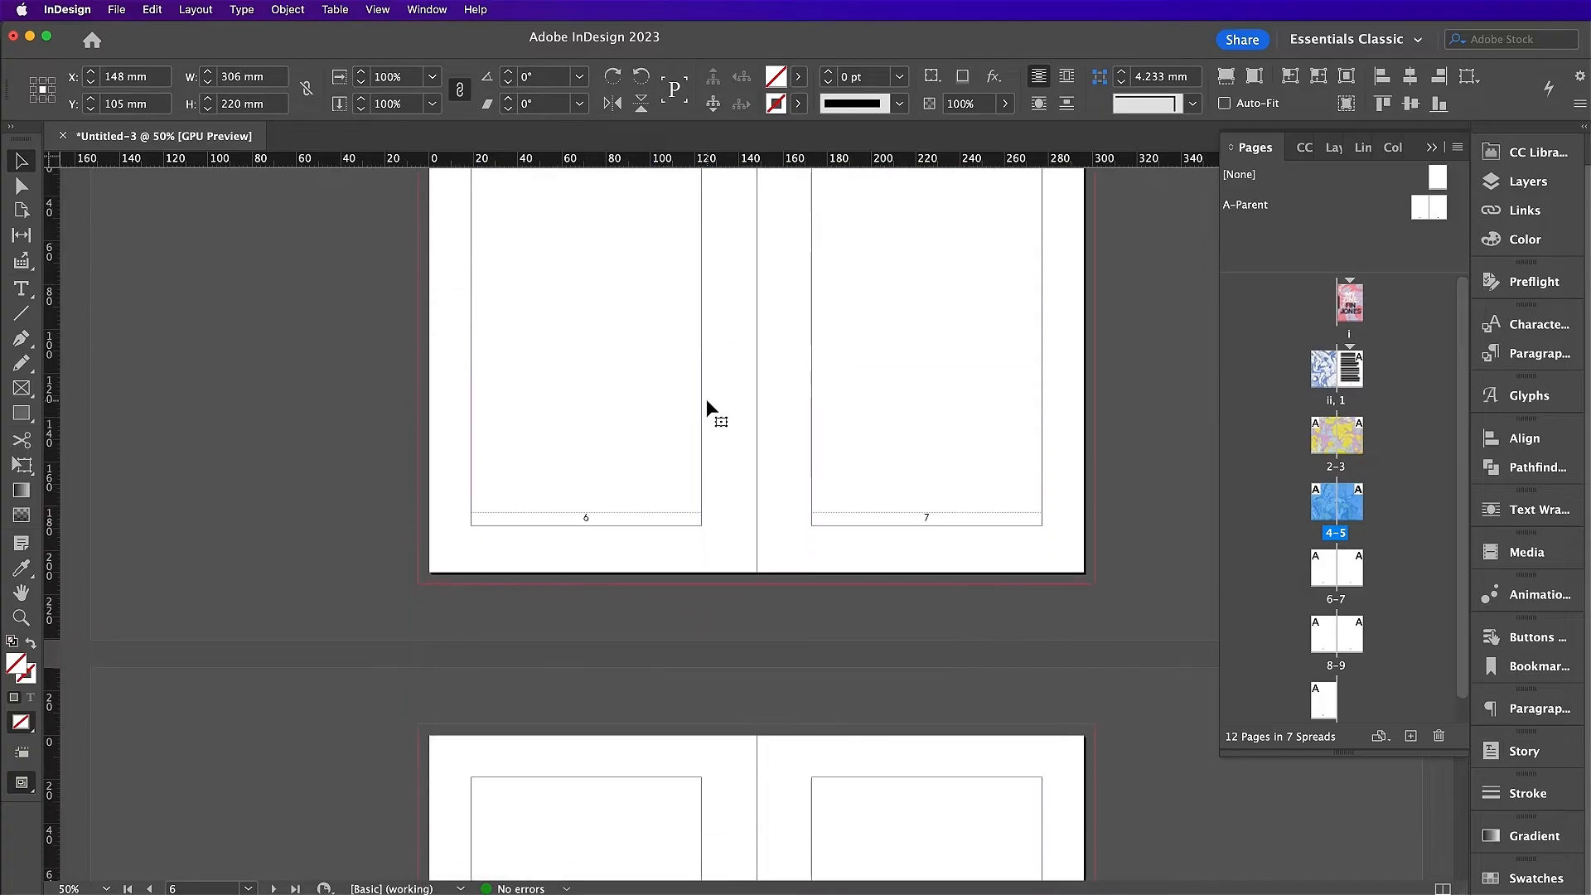
{"action": "scroll", "coordinate": [707, 399], "scroll_direction": "up", "scroll_amount": 3}
Step: Paste the marble in place on spread 6–7 and narrow it to a 31 mm spine strip
{"action": "left_click", "coordinate": [706, 399]}
{"action": "left_click", "coordinate": [147, 9]}
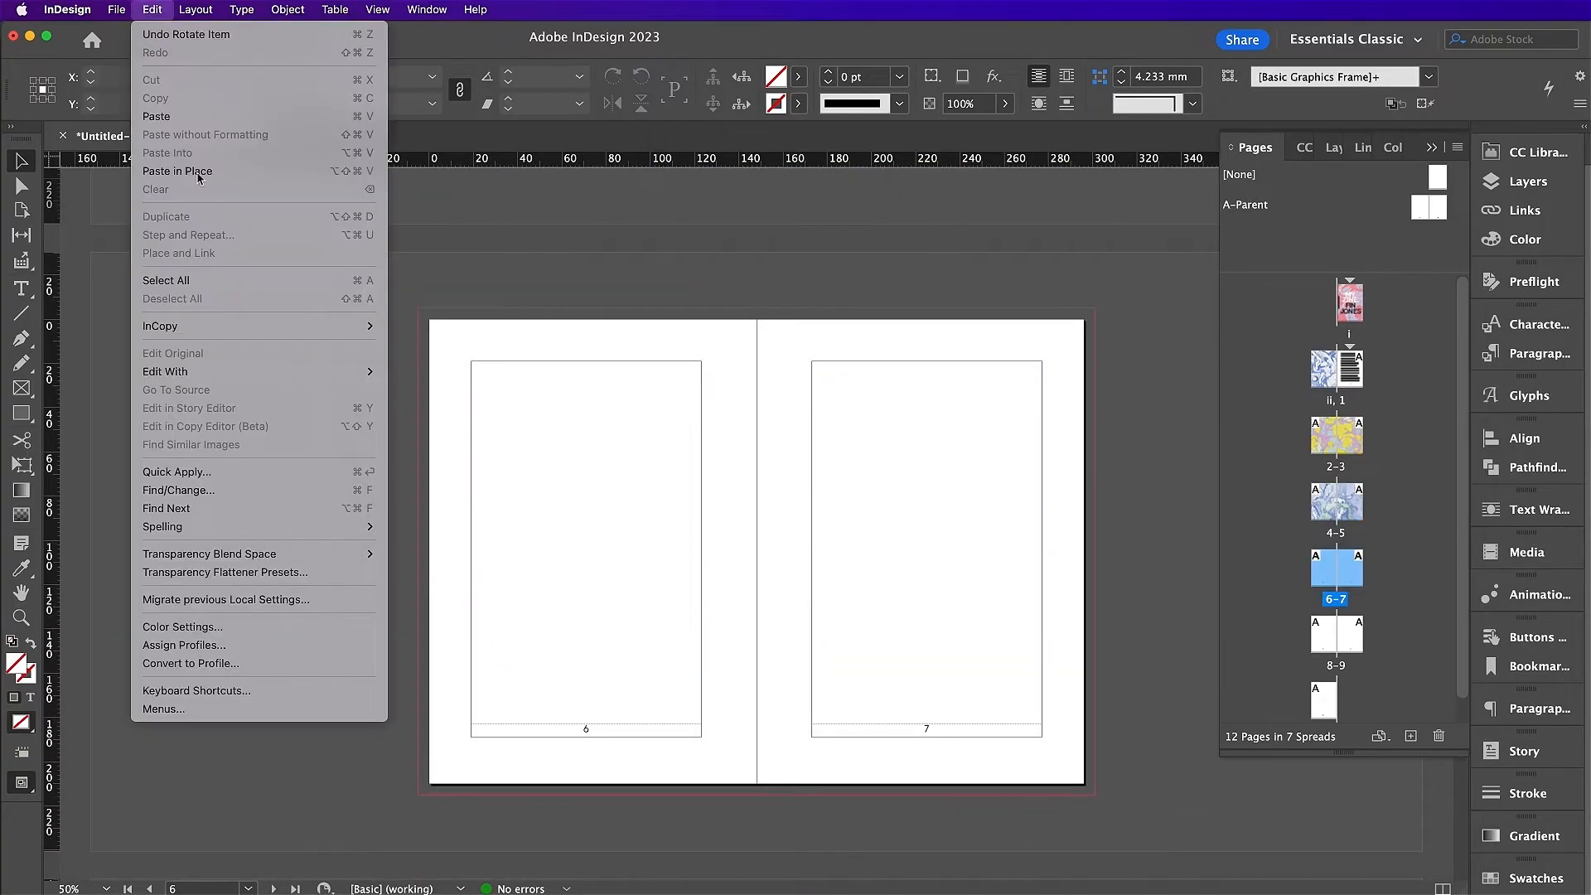
{"action": "left_click", "coordinate": [190, 175]}
{"action": "left_click_drag", "start_coordinate": [1099, 554], "coordinate": [785, 552]}
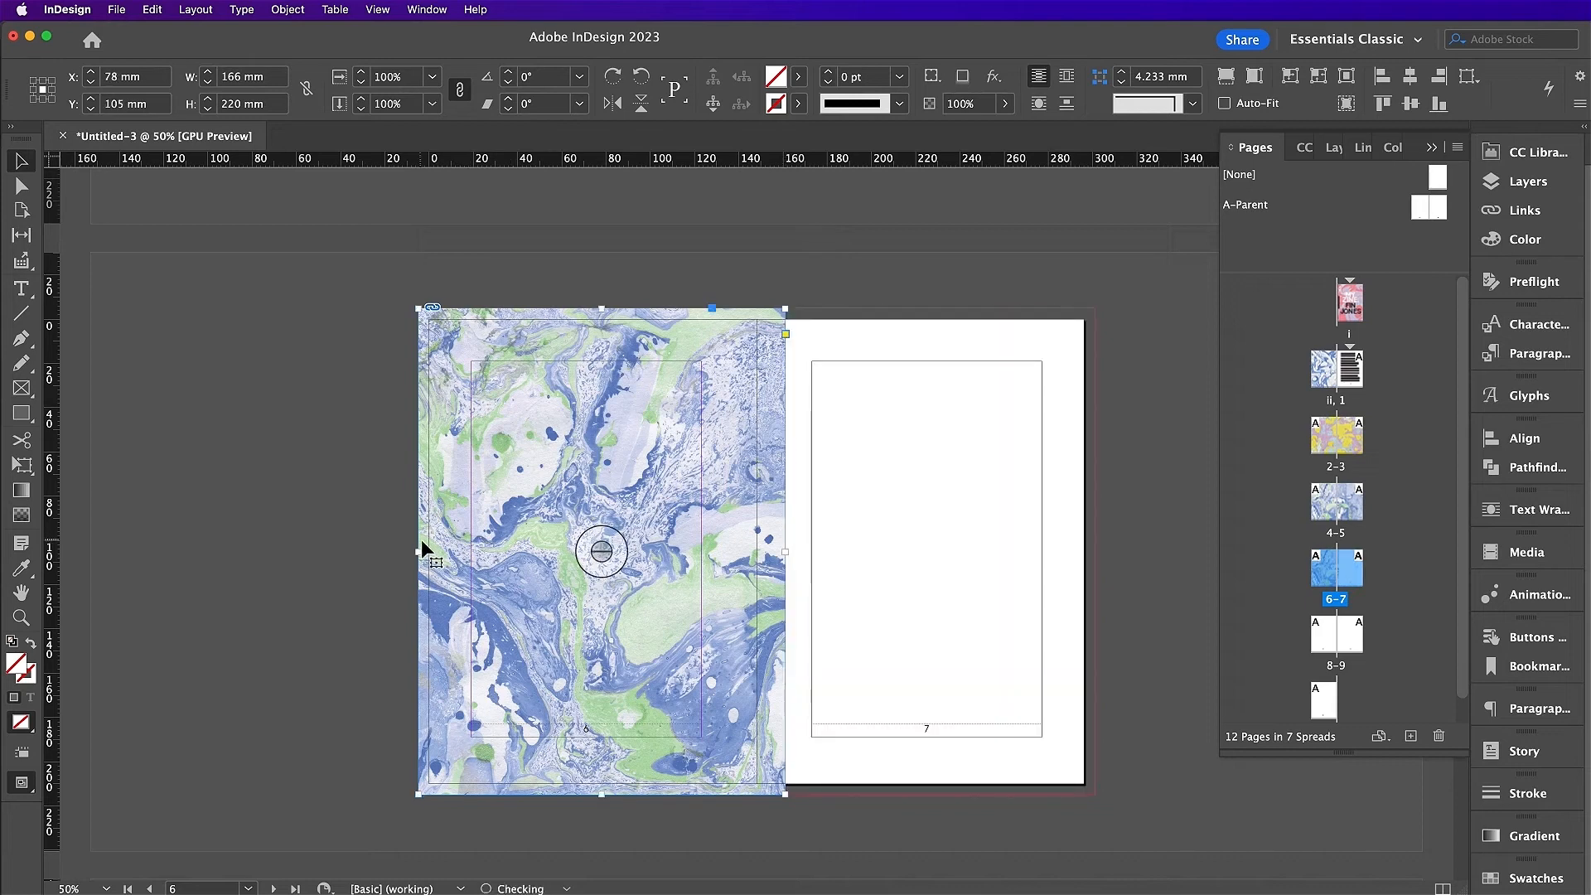
{"action": "left_click_drag", "start_coordinate": [419, 551], "coordinate": [728, 552]}
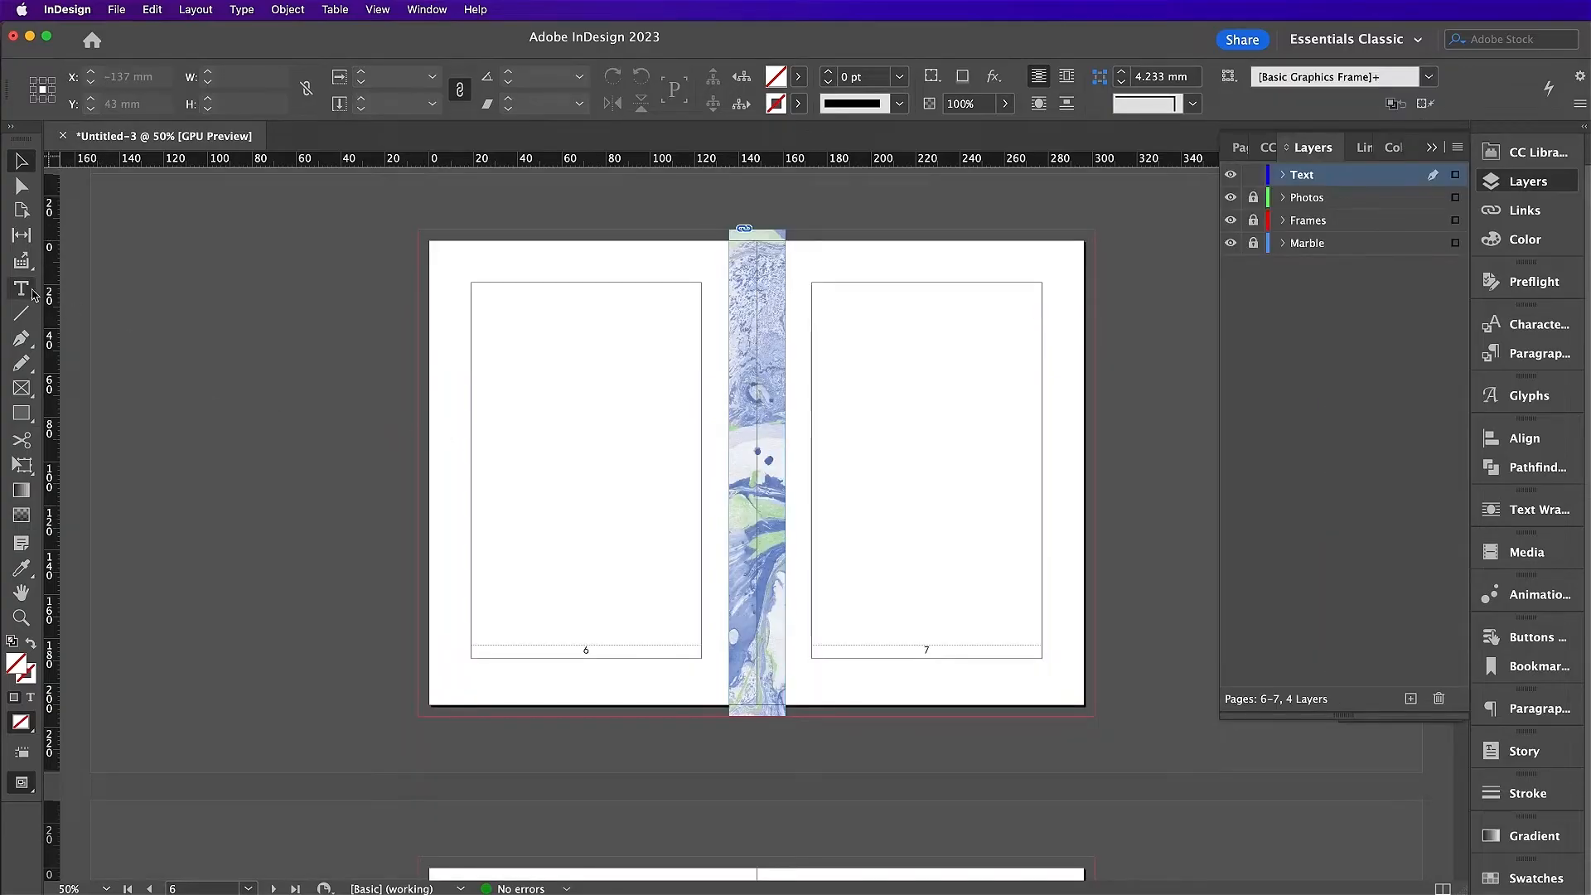
Step: Add a page 6 text frame in Riveruta Regular 13 pt, 18 pt leading, spine-aligned, with placeholder text
{"action": "left_click", "coordinate": [23, 288]}
{"action": "left_click_drag", "start_coordinate": [472, 283], "coordinate": [701, 627]}
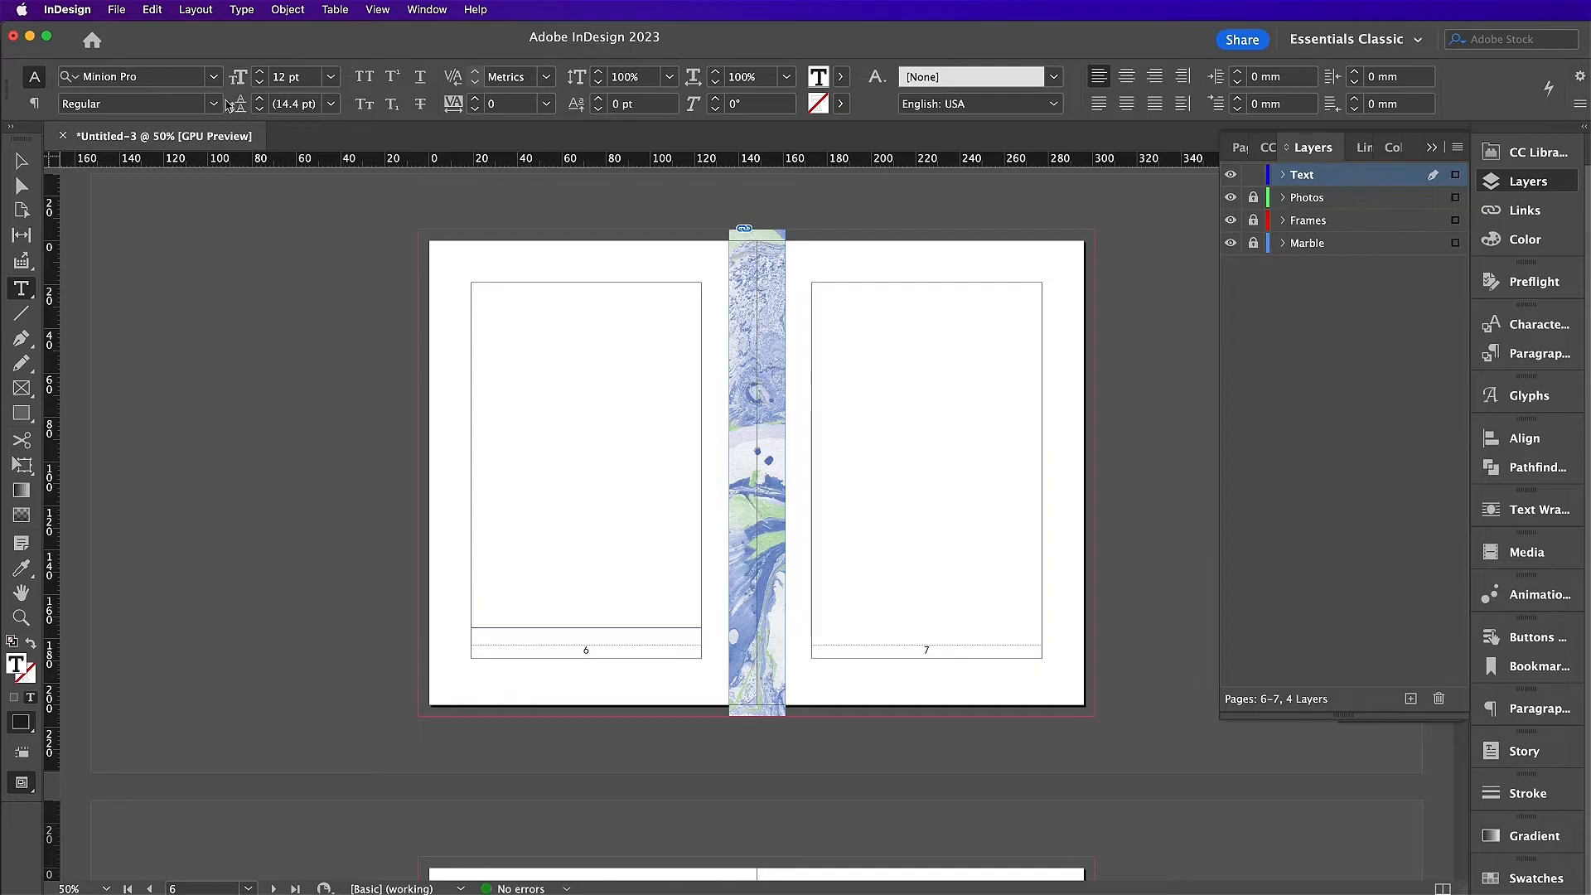
{"action": "left_click", "coordinate": [174, 74]}
{"action": "type", "text": "rive"}
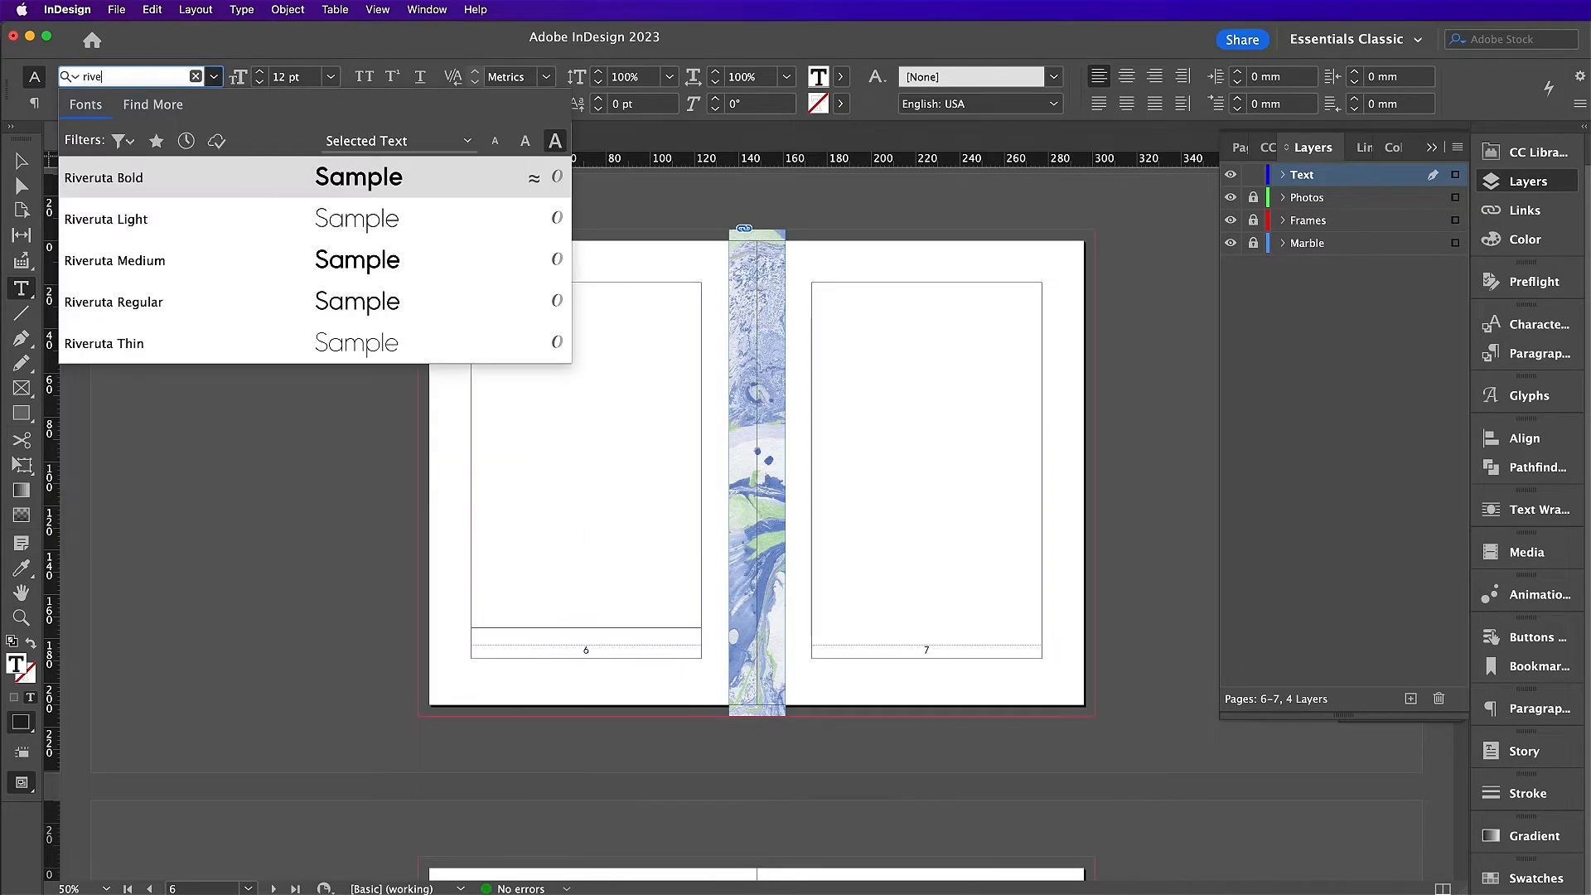
{"action": "left_click", "coordinate": [174, 294]}
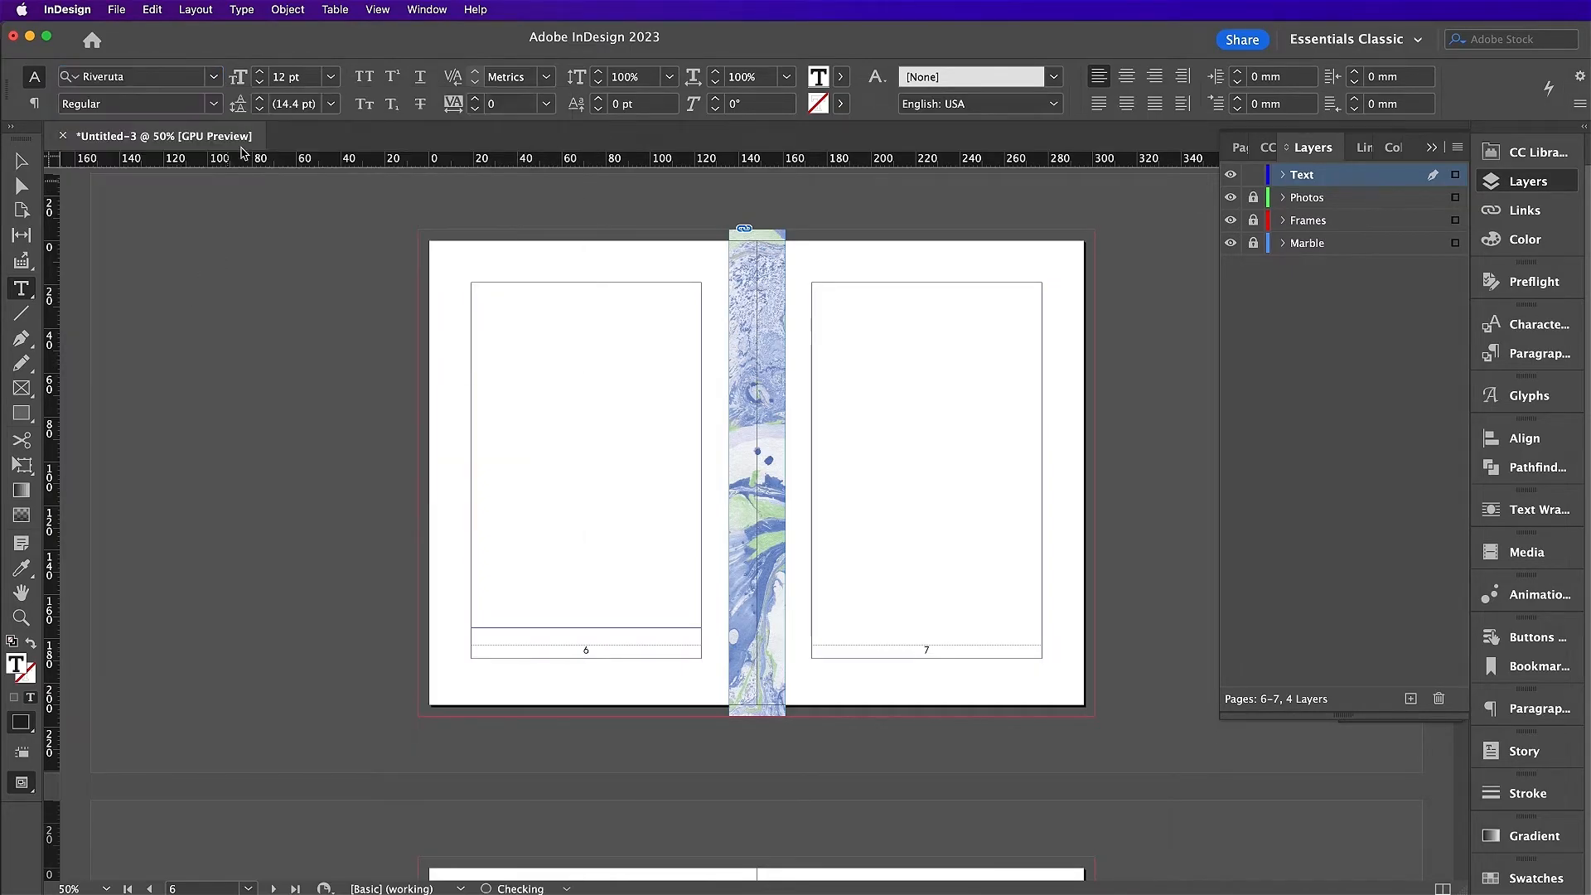
{"action": "left_click", "coordinate": [259, 72]}
{"action": "left_click", "coordinate": [261, 99]}
{"action": "left_click", "coordinate": [260, 99]}
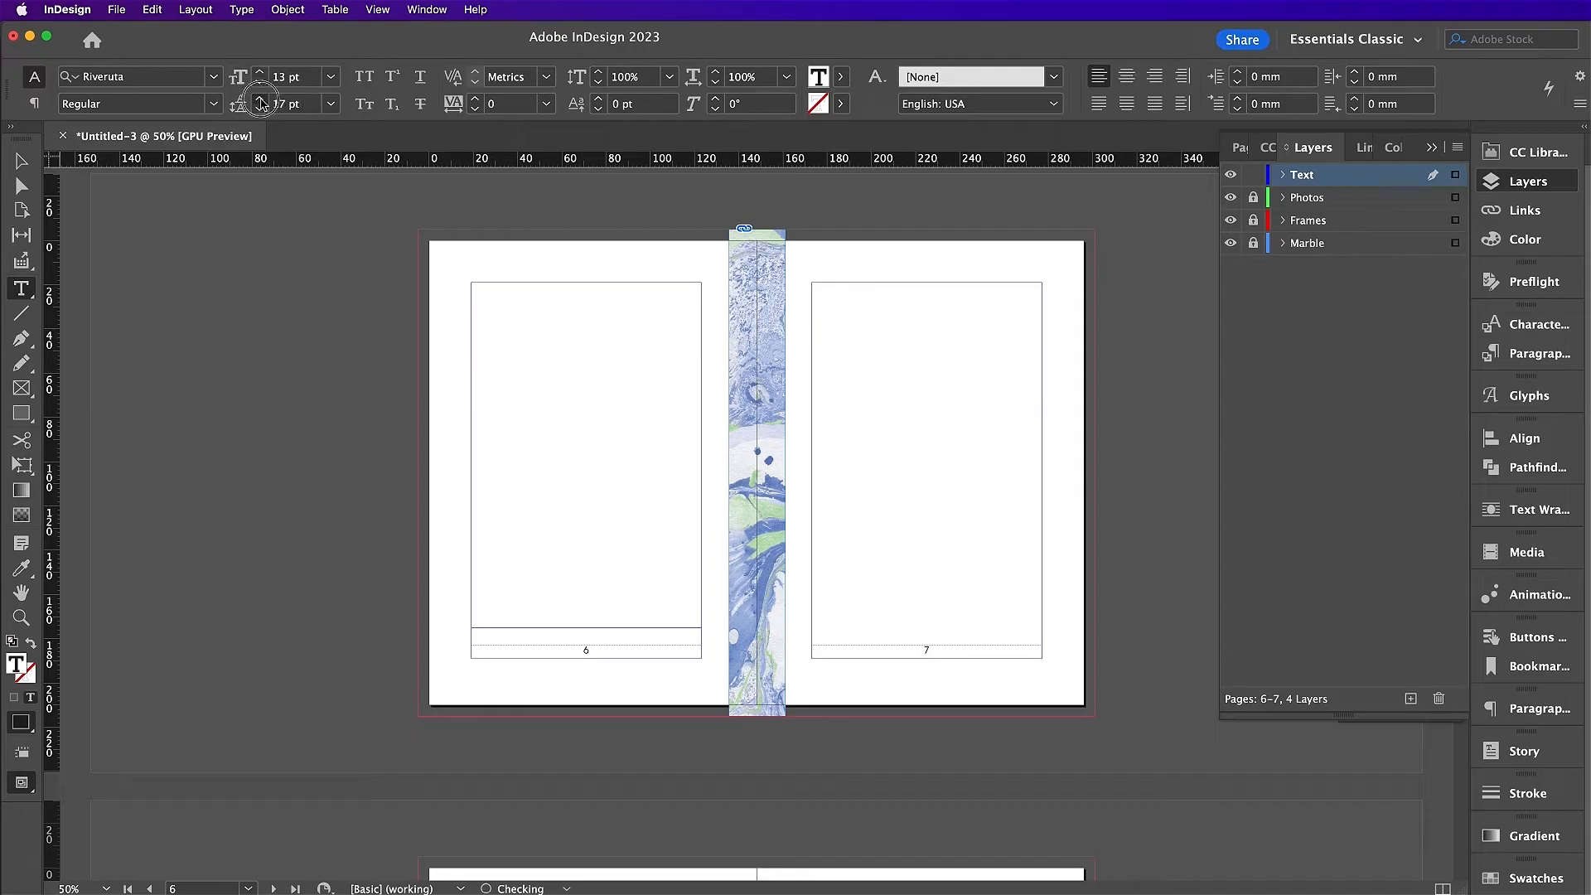
{"action": "left_click", "coordinate": [260, 99]}
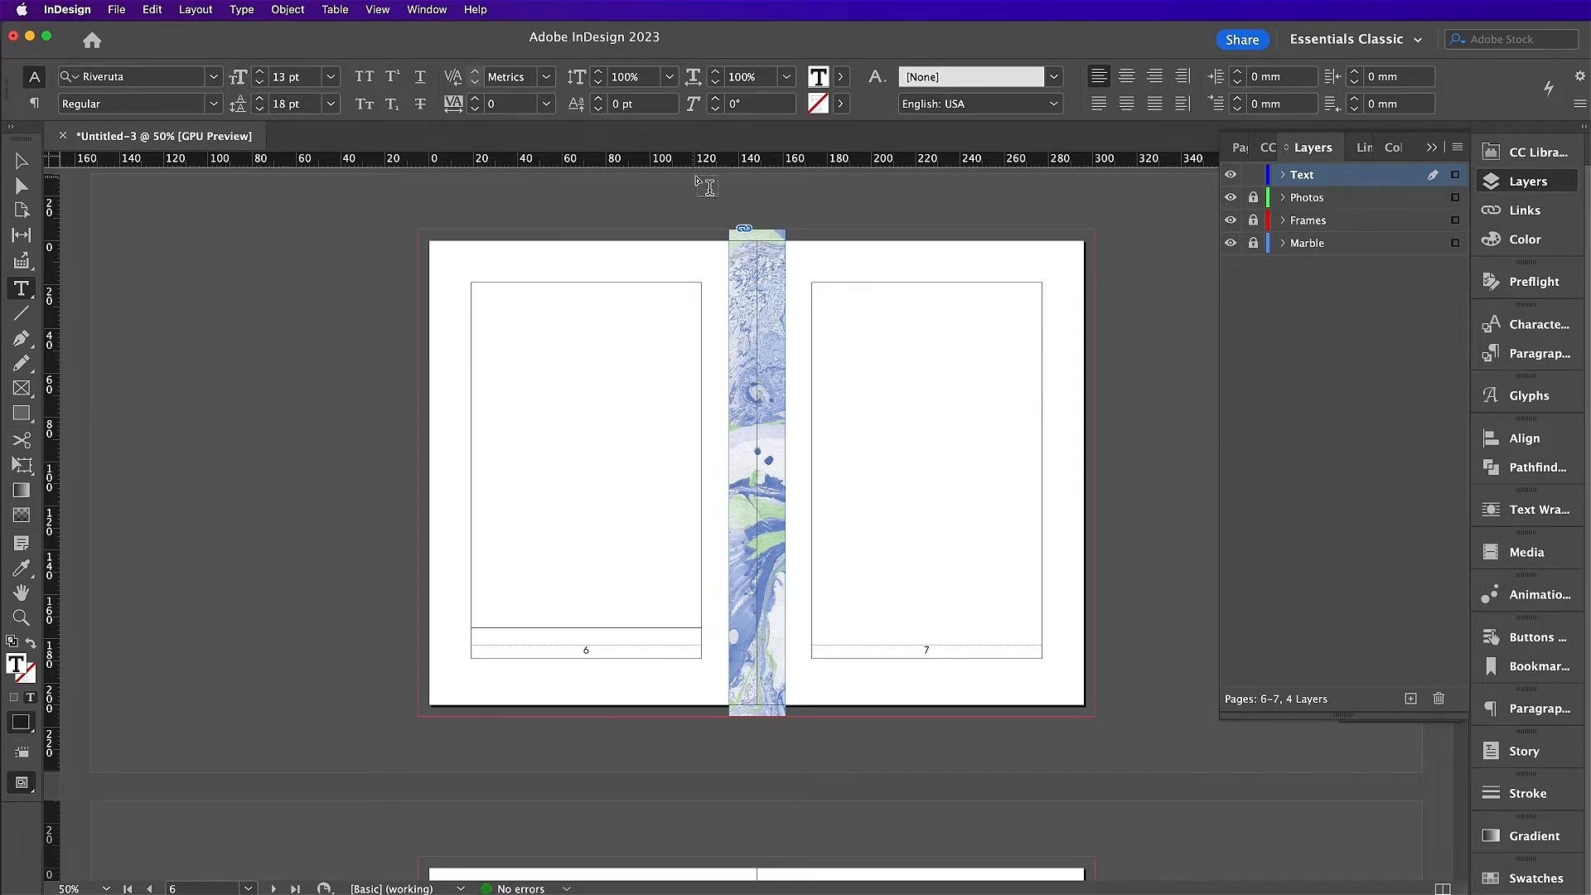
{"action": "left_click", "coordinate": [1184, 76]}
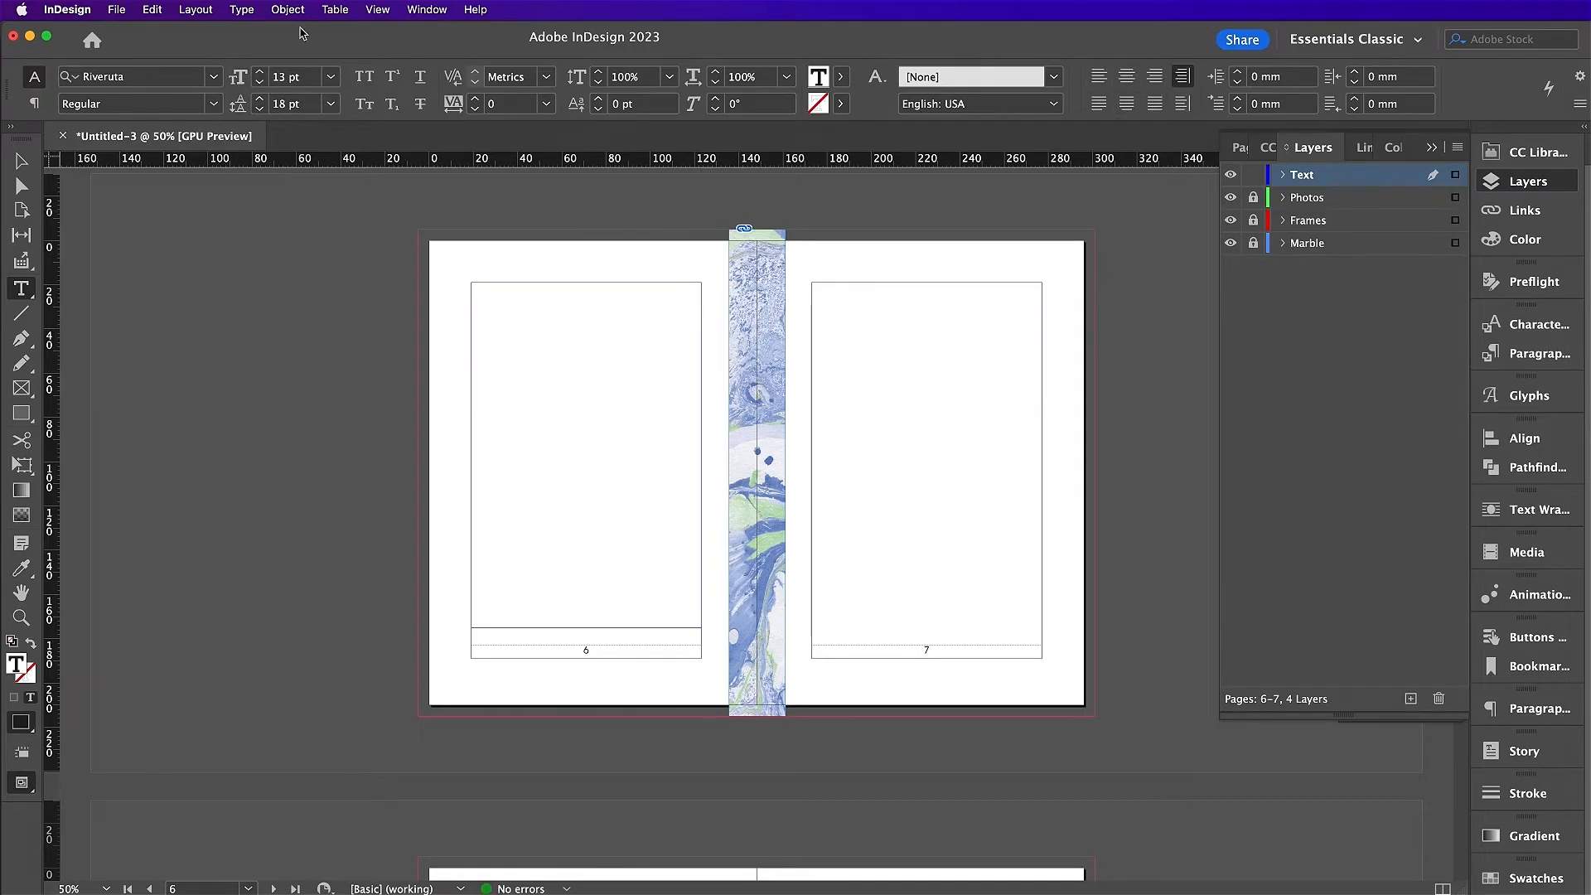
{"action": "left_click", "coordinate": [242, 9]}
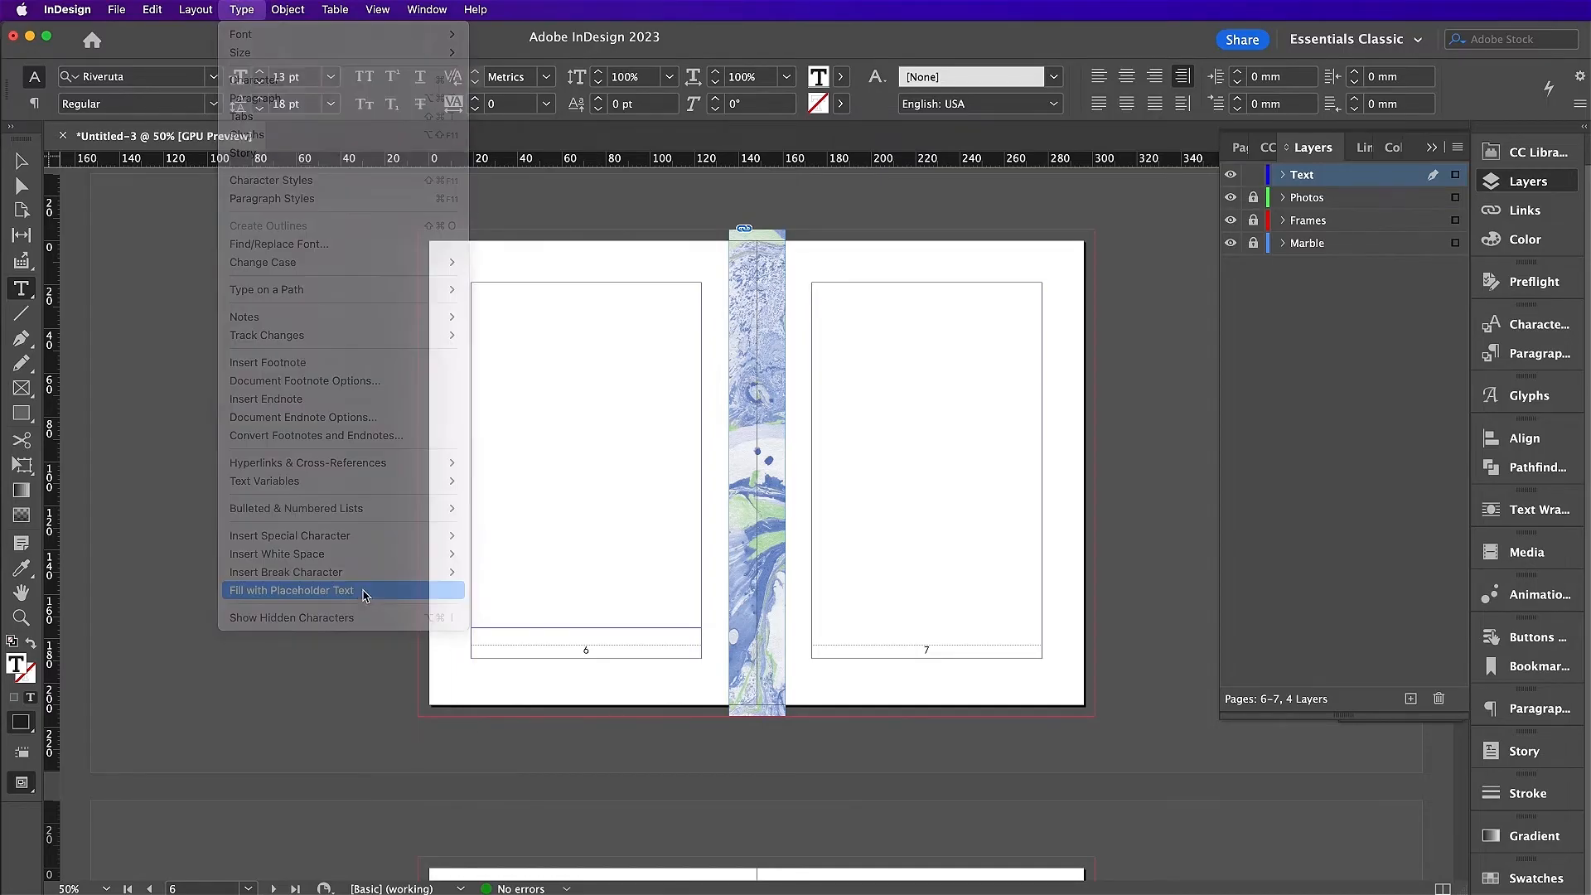
{"action": "left_click", "coordinate": [365, 590]}
Step: Thread the overflow text into linked frames on pages 7 and 8
{"action": "key", "text": "Escape"}
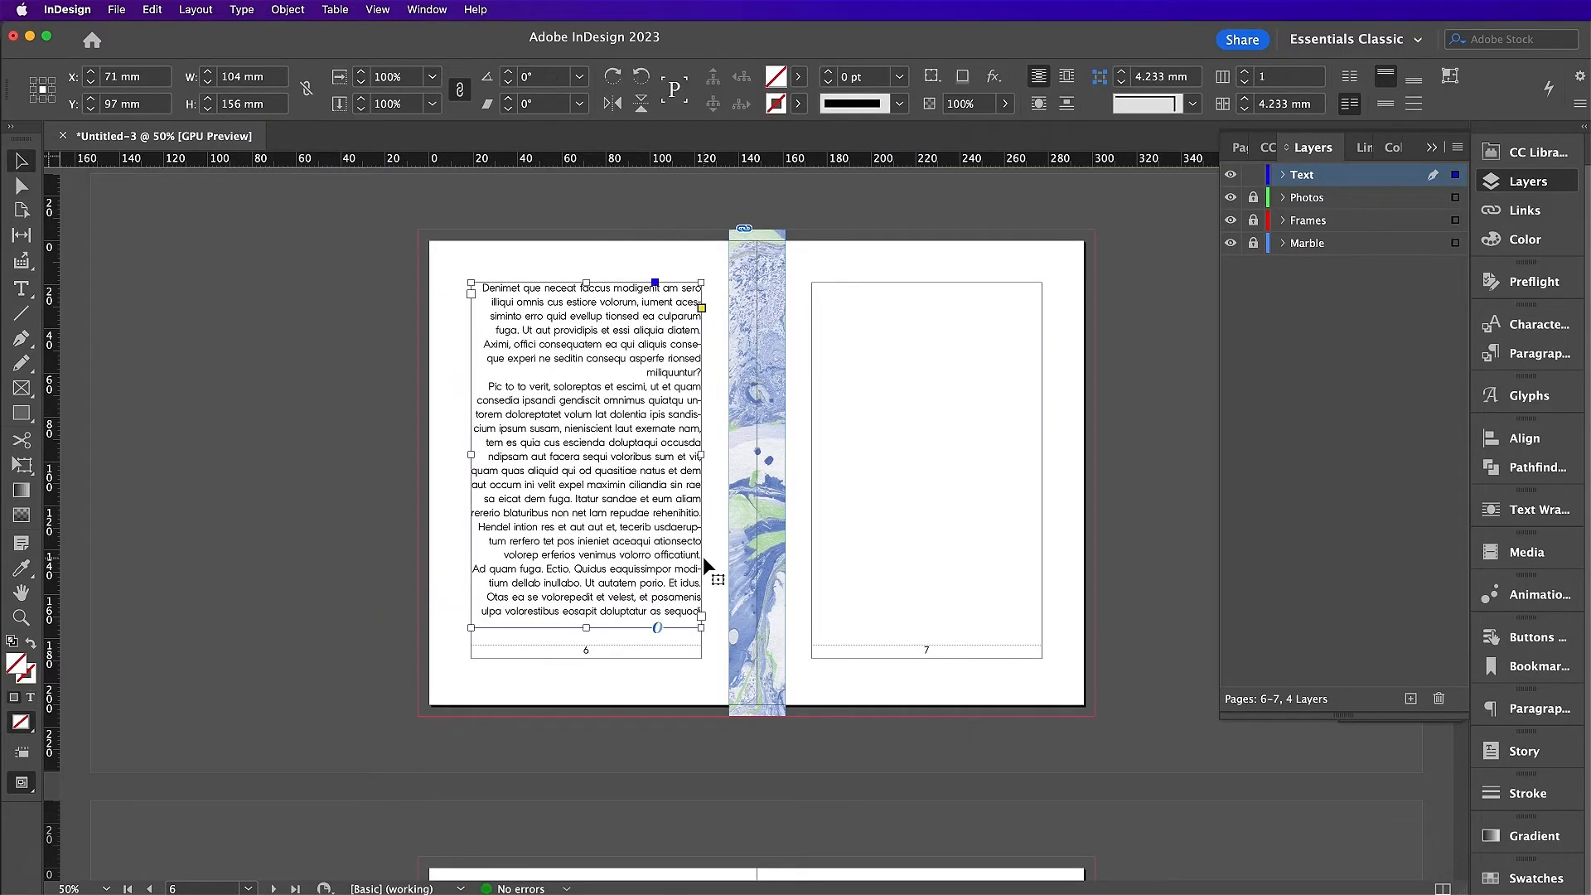
{"action": "left_click", "coordinate": [701, 615]}
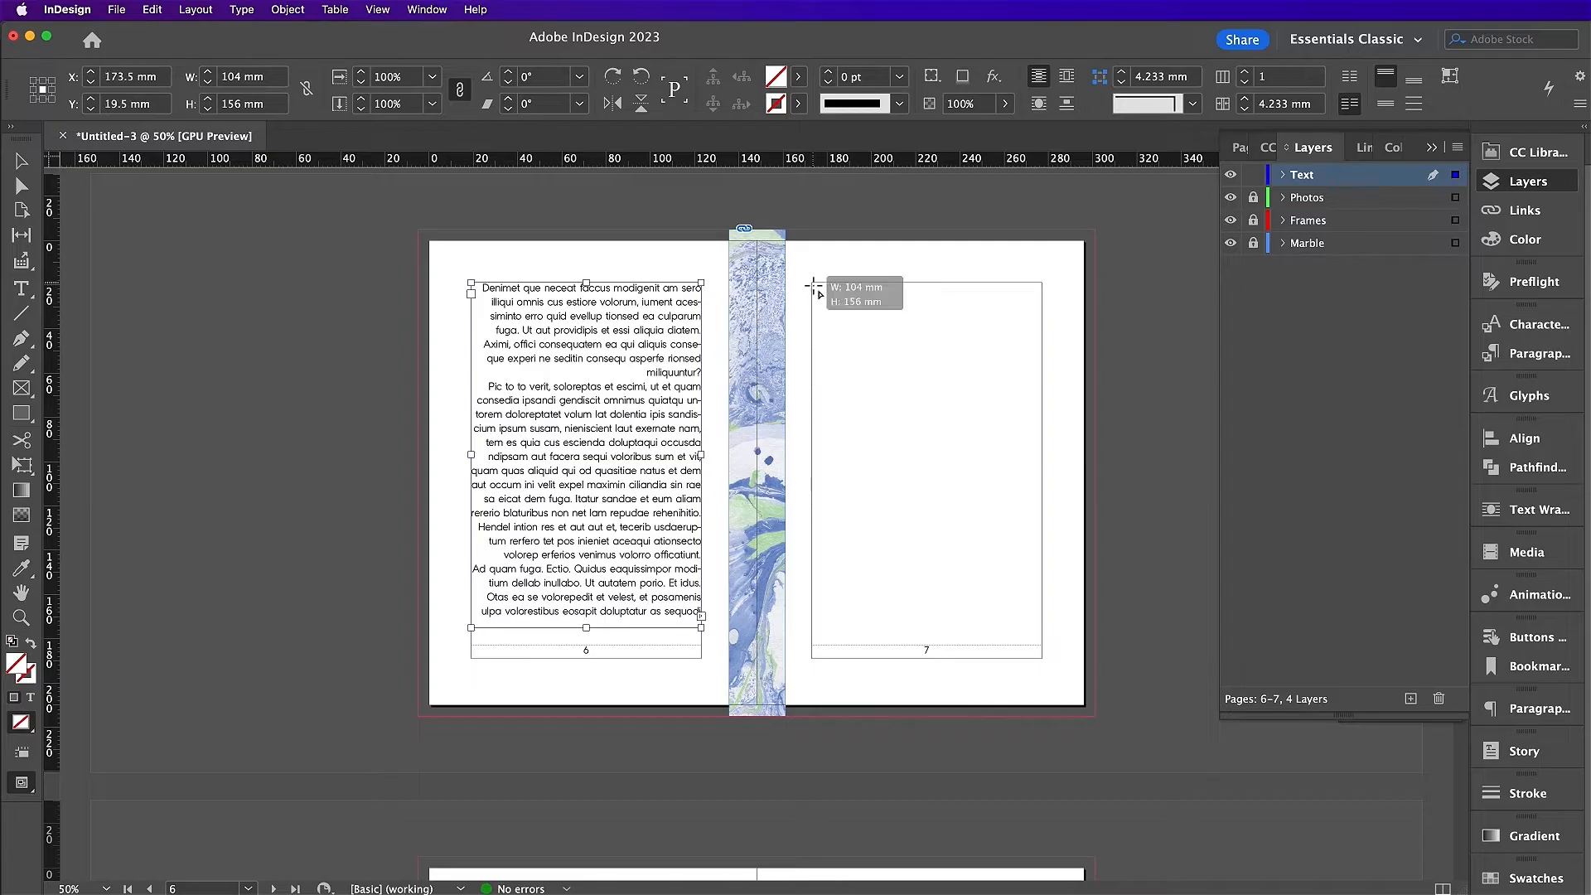
{"action": "left_click_drag", "start_coordinate": [816, 286], "coordinate": [1043, 619]}
{"action": "scroll", "coordinate": [1021, 583], "scroll_direction": "down", "scroll_amount": 5}
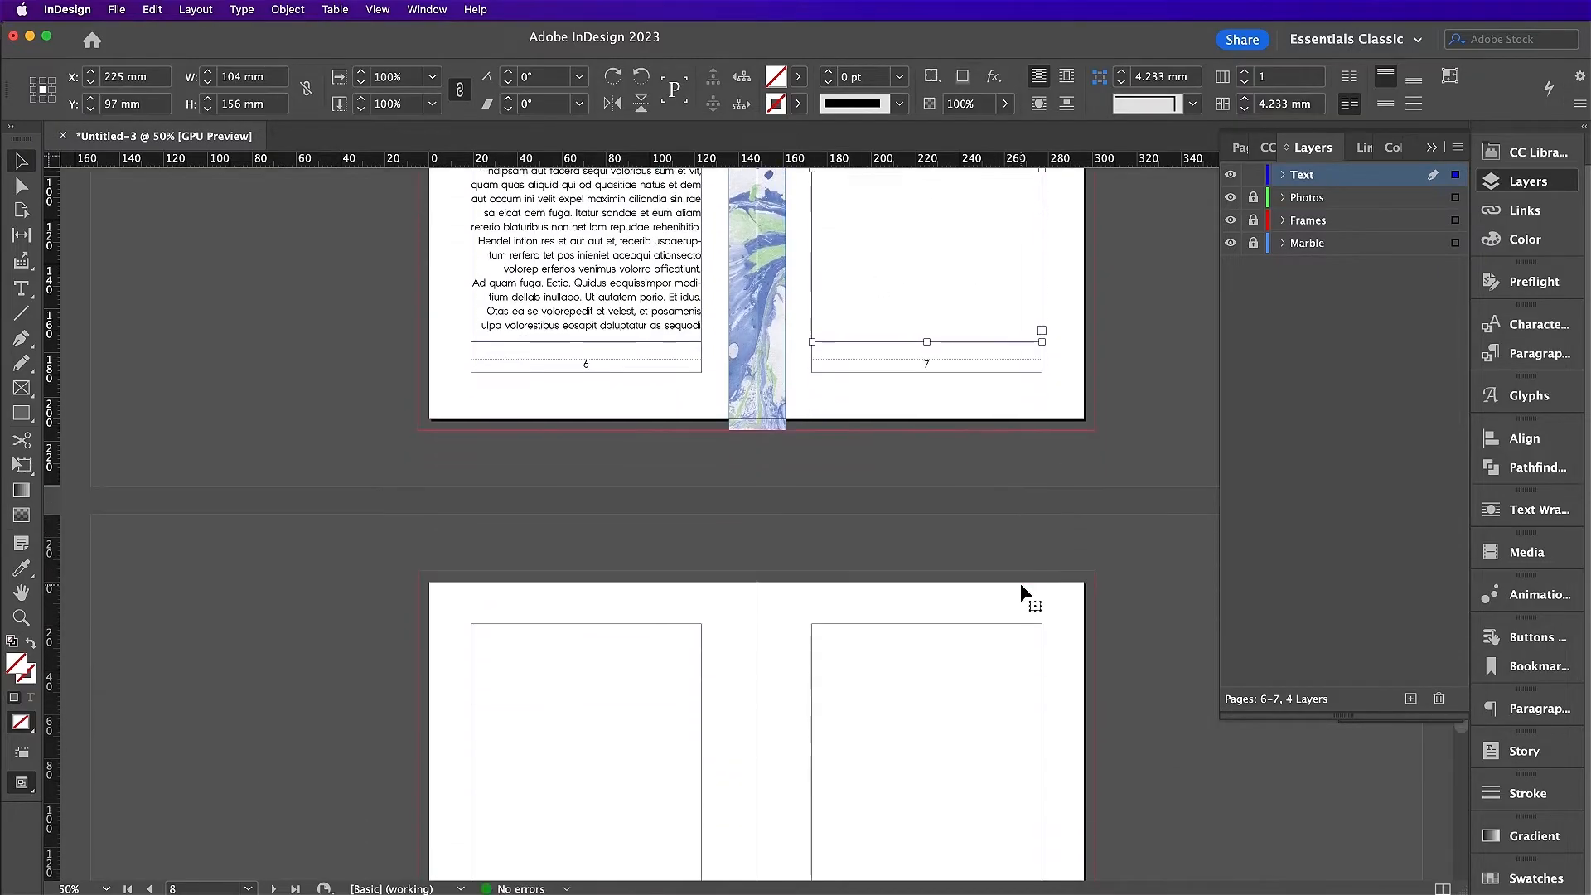
{"action": "left_click", "coordinate": [1042, 256]}
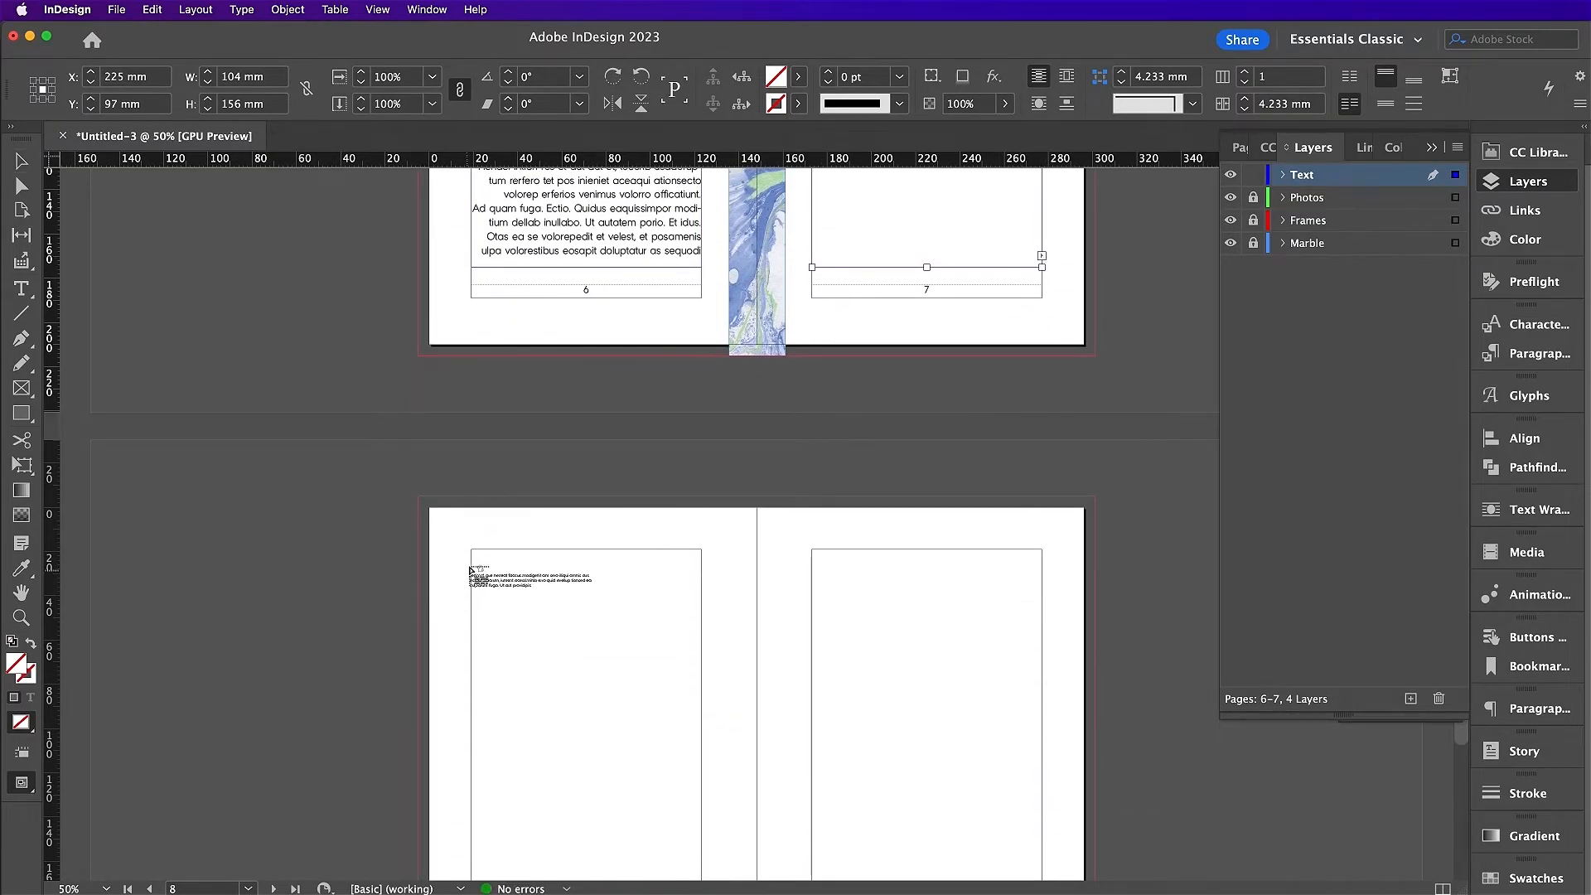
{"action": "left_click_drag", "start_coordinate": [471, 549], "coordinate": [701, 773]}
{"action": "scroll", "coordinate": [701, 775], "scroll_direction": "up", "scroll_amount": 2}
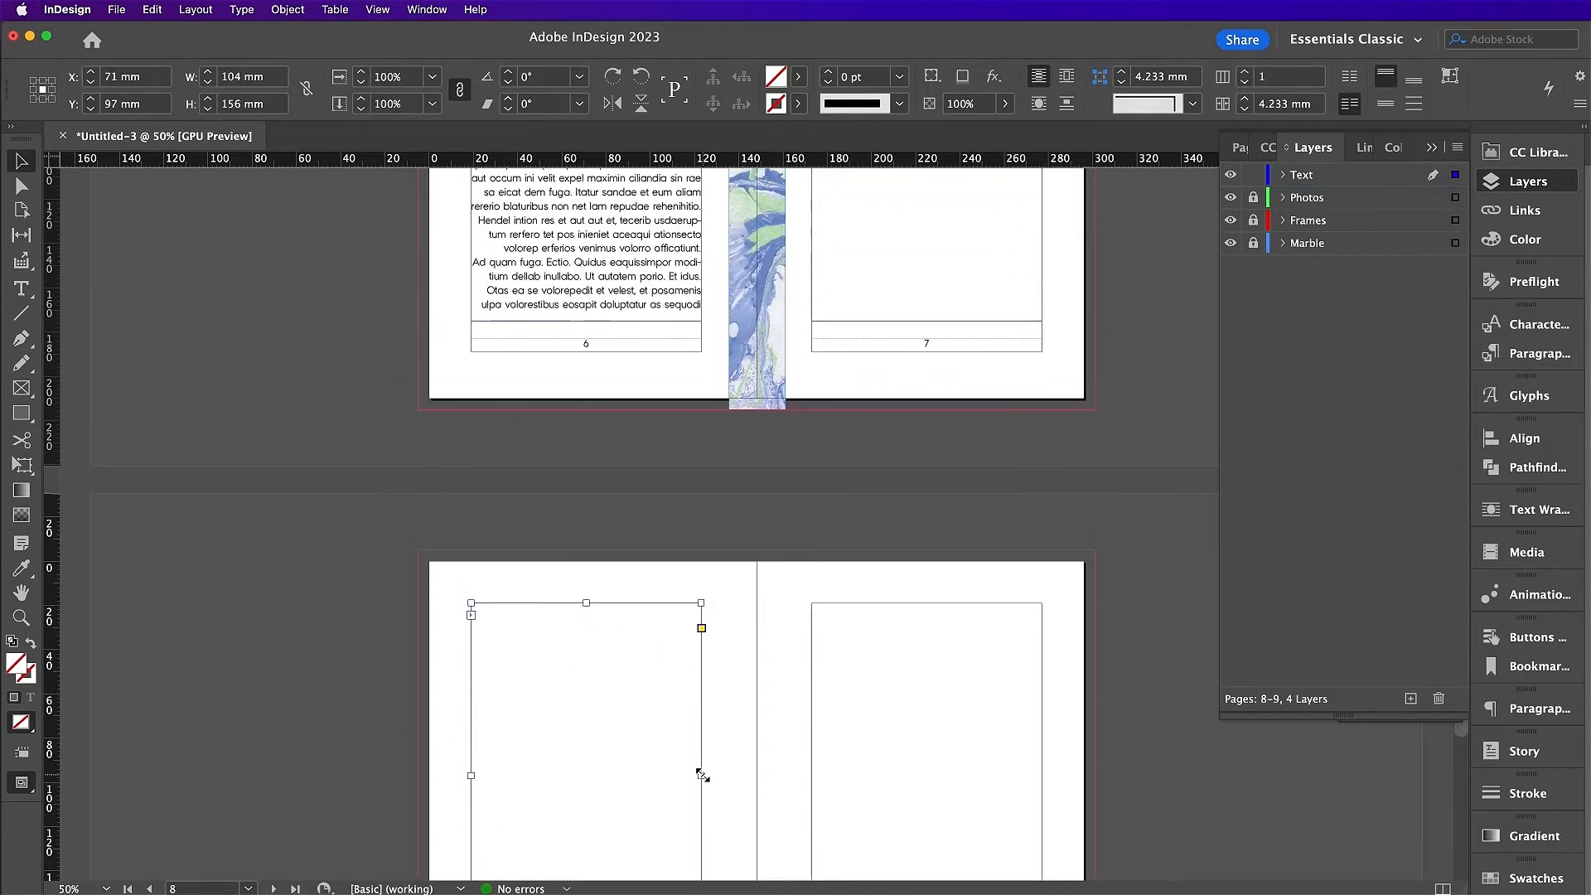
Step: Fill the linked frames on pages 6–8 with placeholder text
{"action": "double_click", "coordinate": [701, 305]}
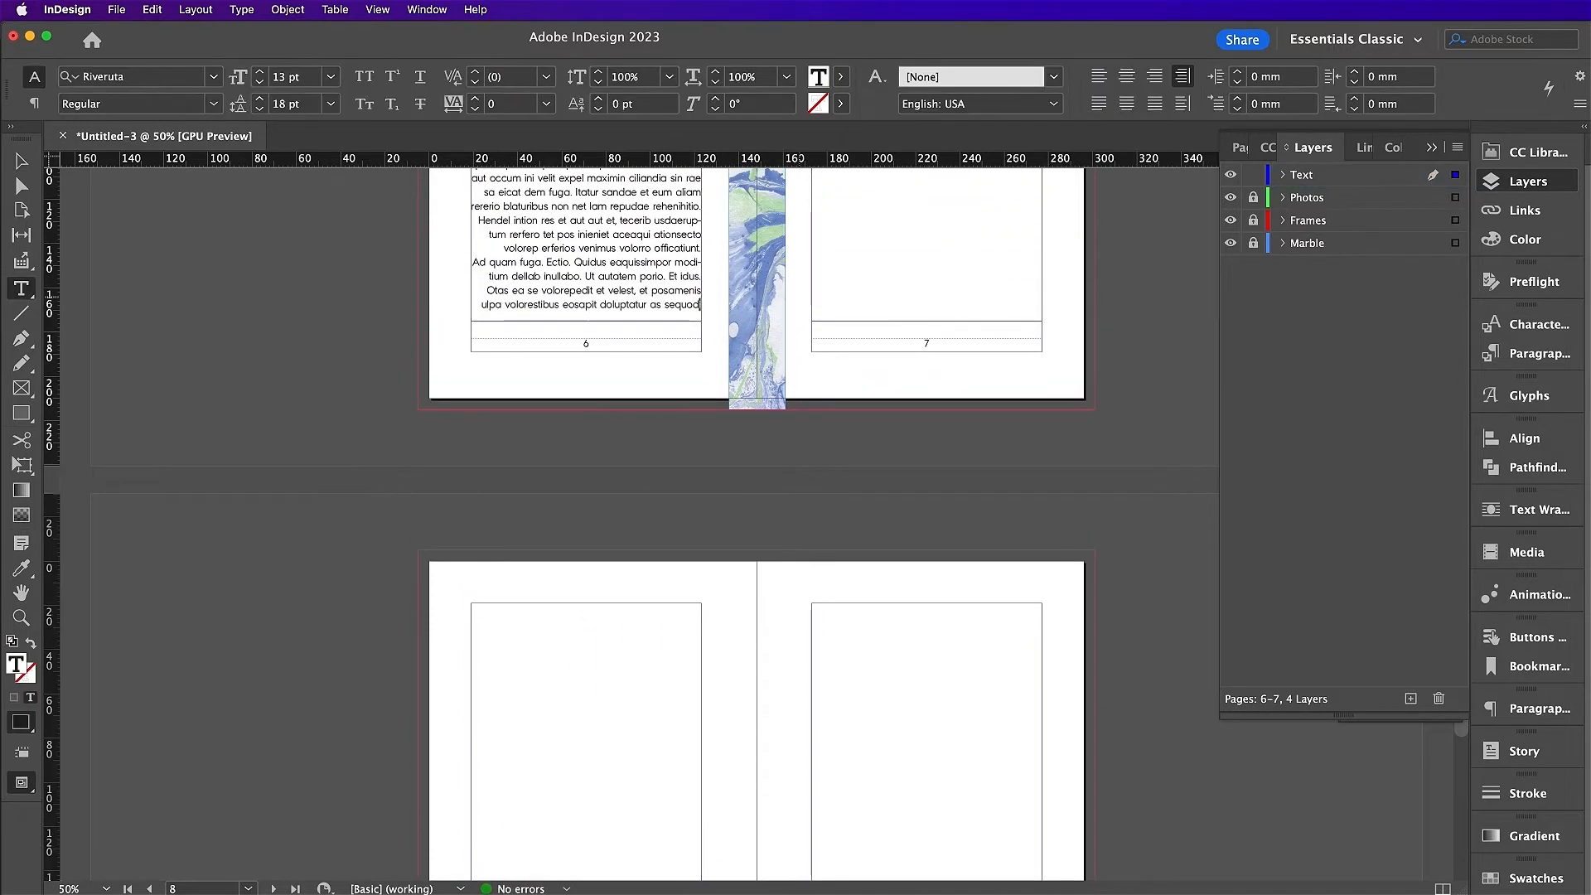
{"action": "key", "text": "Right"}
{"action": "left_click", "coordinate": [242, 9]}
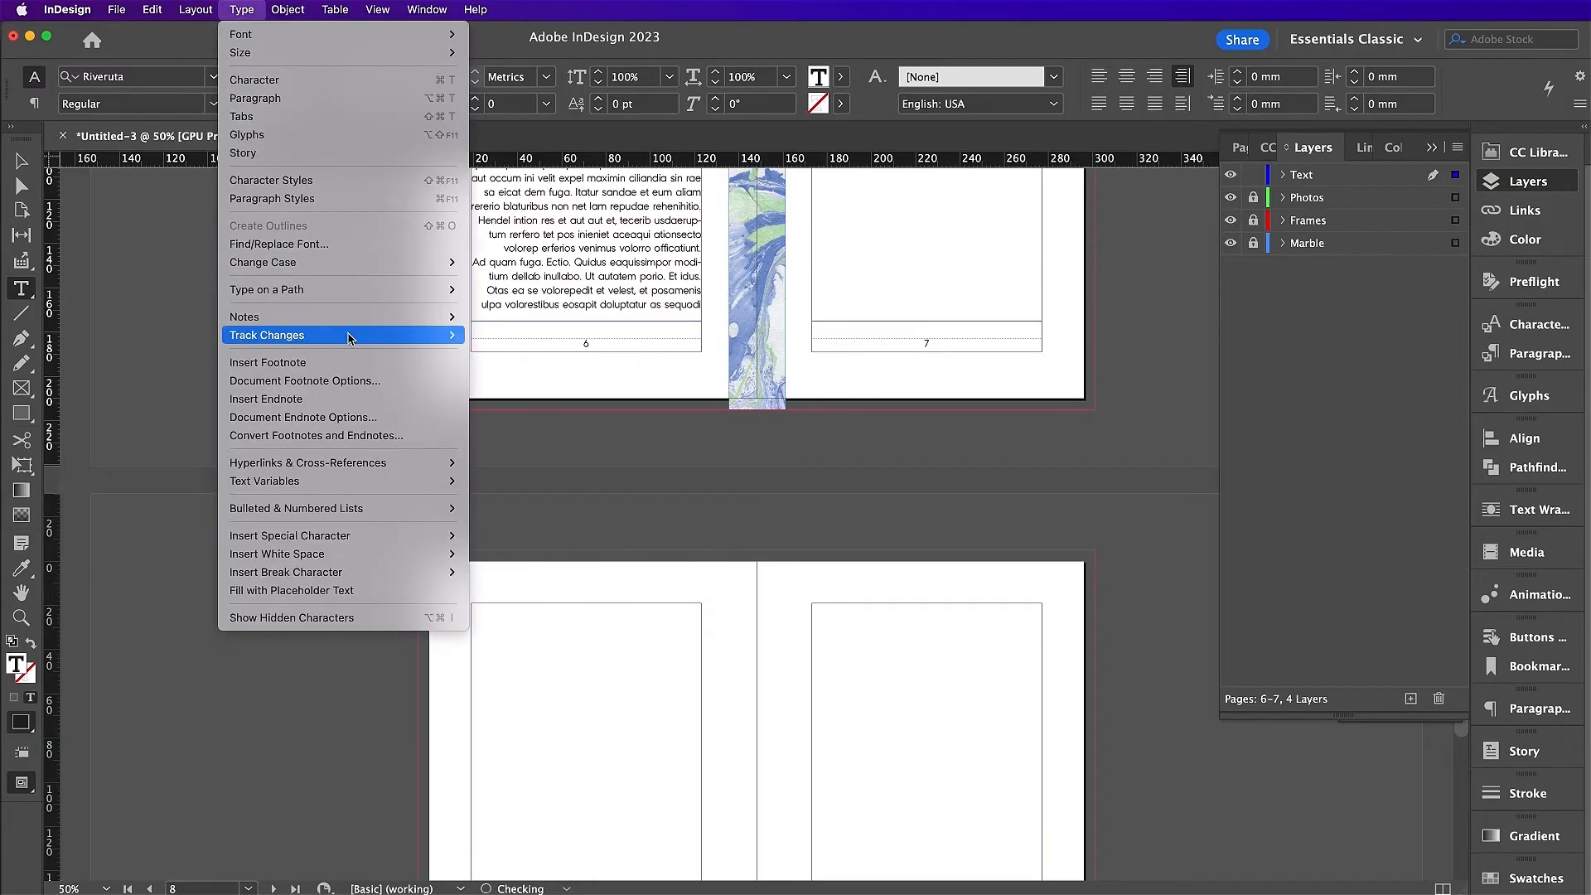
{"action": "left_click", "coordinate": [336, 590]}
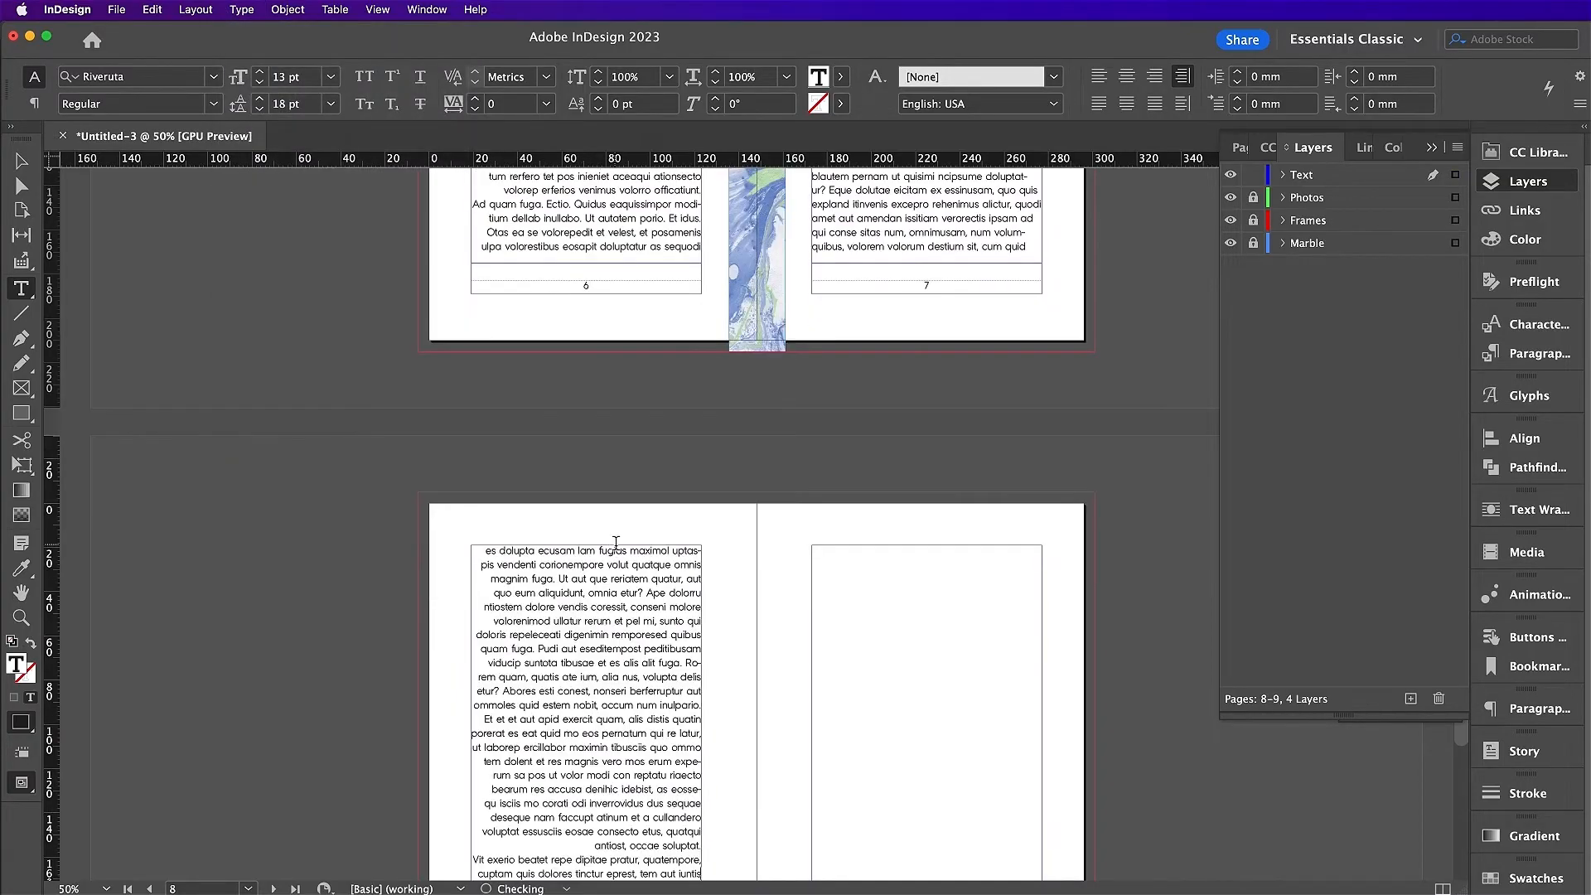
{"action": "scroll", "coordinate": [617, 547], "scroll_direction": "up", "scroll_amount": 5}
{"action": "scroll", "coordinate": [617, 562], "scroll_direction": "up", "scroll_amount": 2}
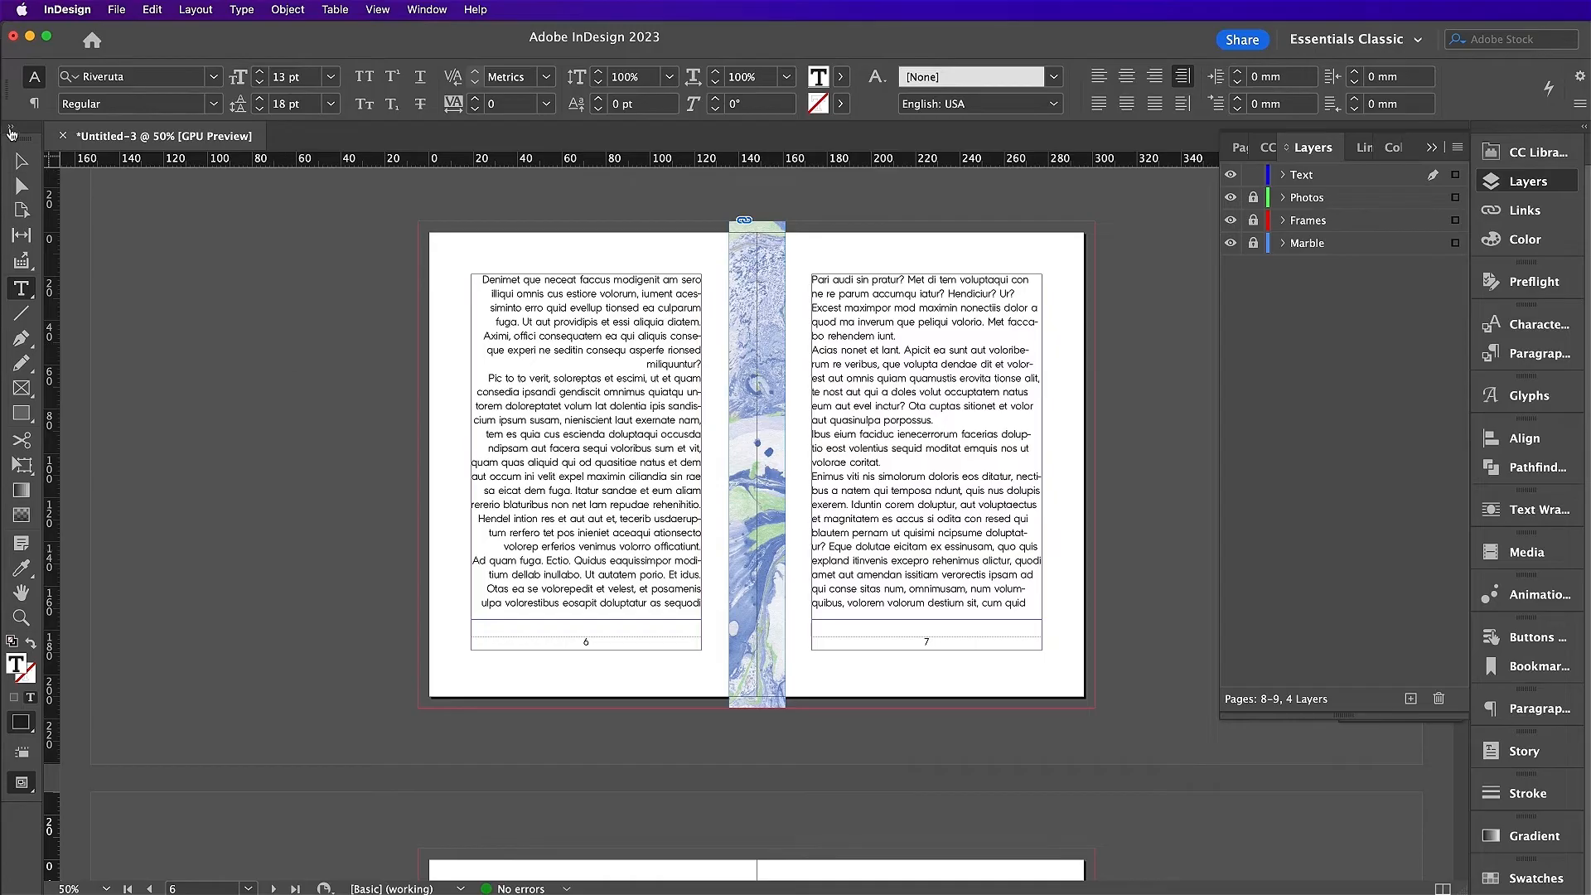
Step: View spread 8–9 at 70% zoom
{"action": "left_click", "coordinate": [20, 161]}
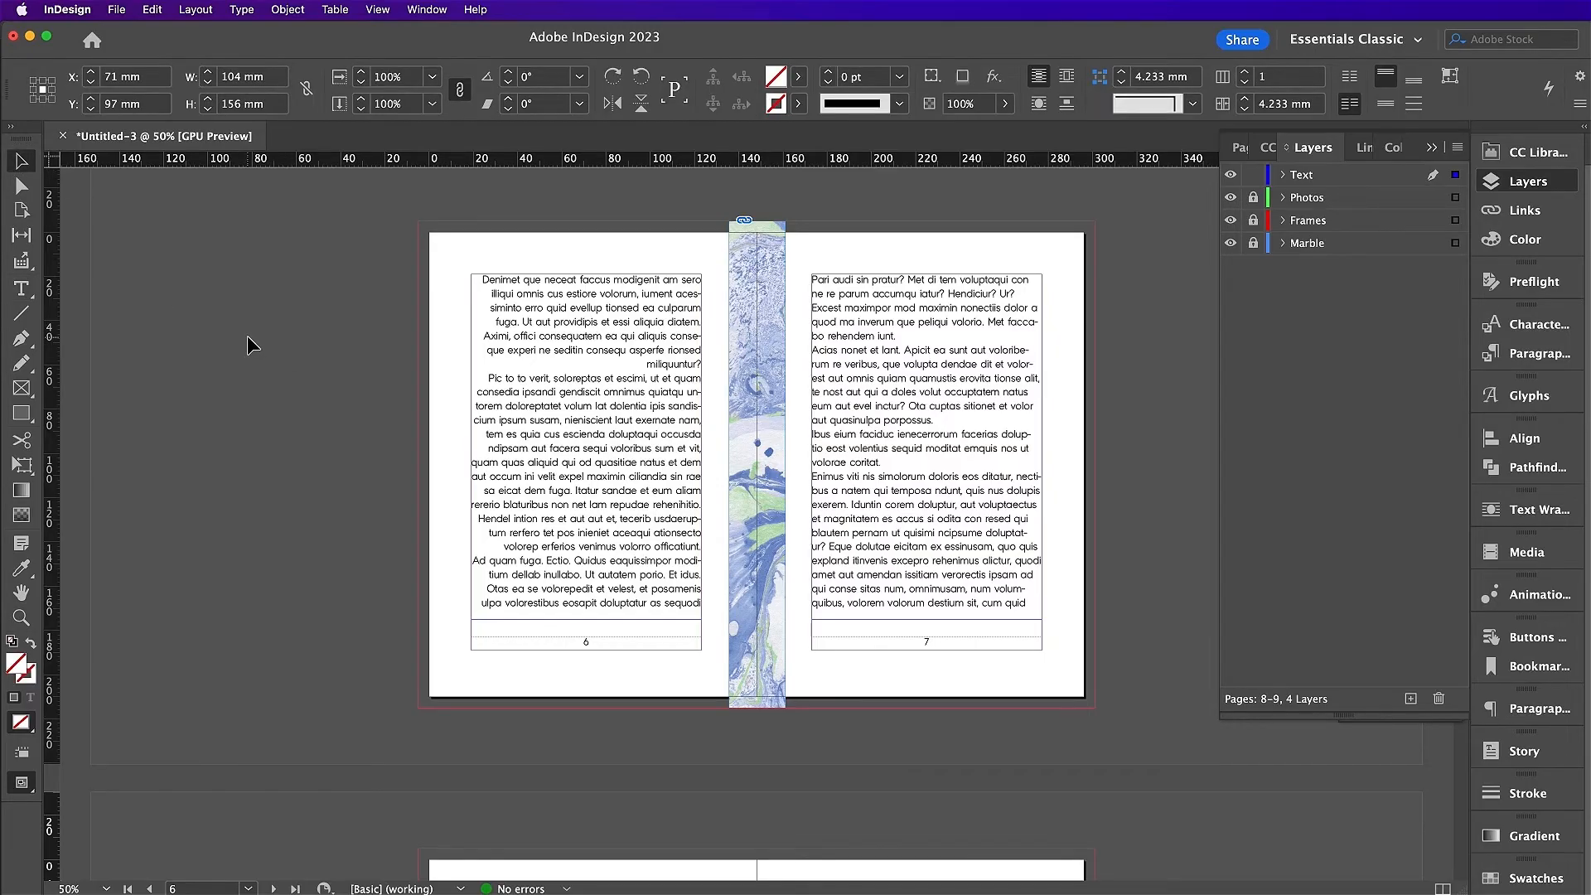
{"action": "scroll", "coordinate": [895, 559], "scroll_direction": "down", "scroll_amount": 10}
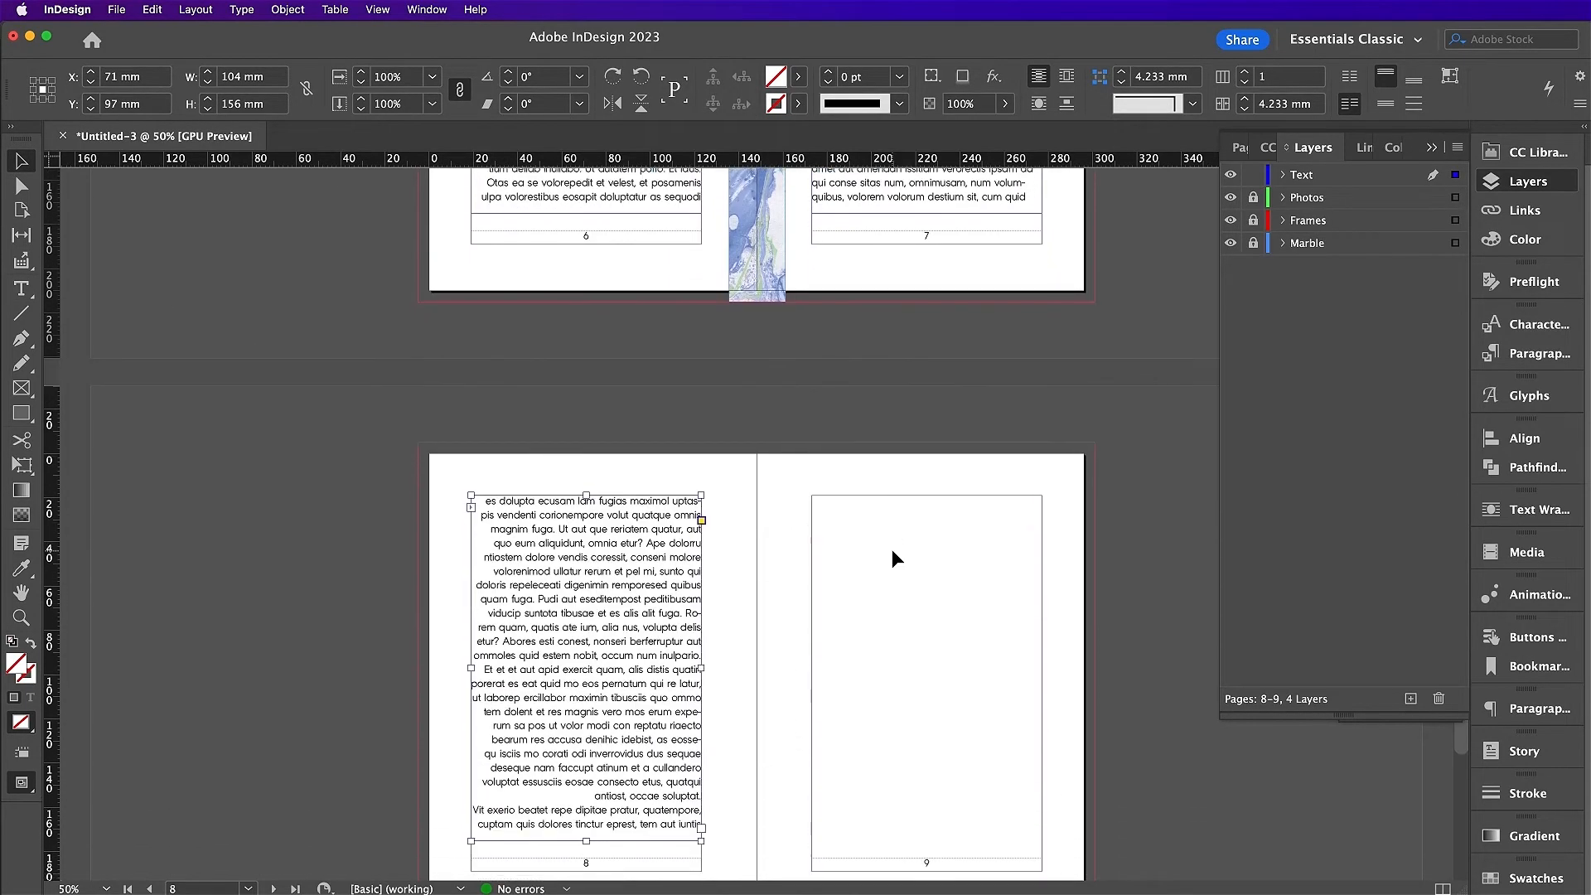
{"action": "left_click", "coordinate": [895, 560]}
{"action": "key", "text": "super+equal"}
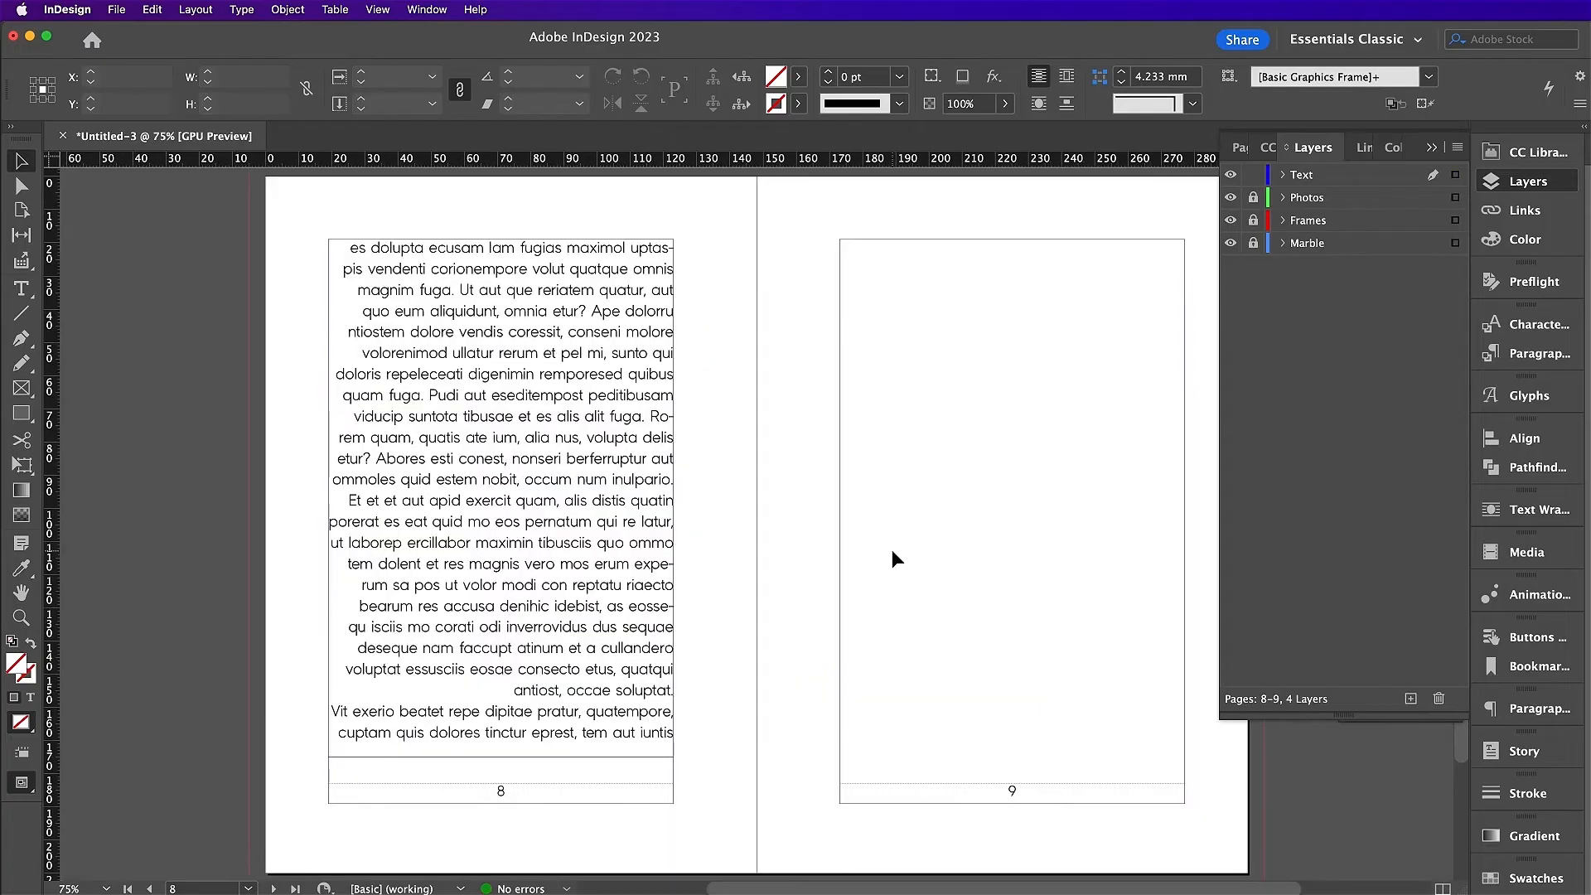
{"action": "scroll", "coordinate": [891, 550], "scroll_direction": "right", "scroll_amount": 3}
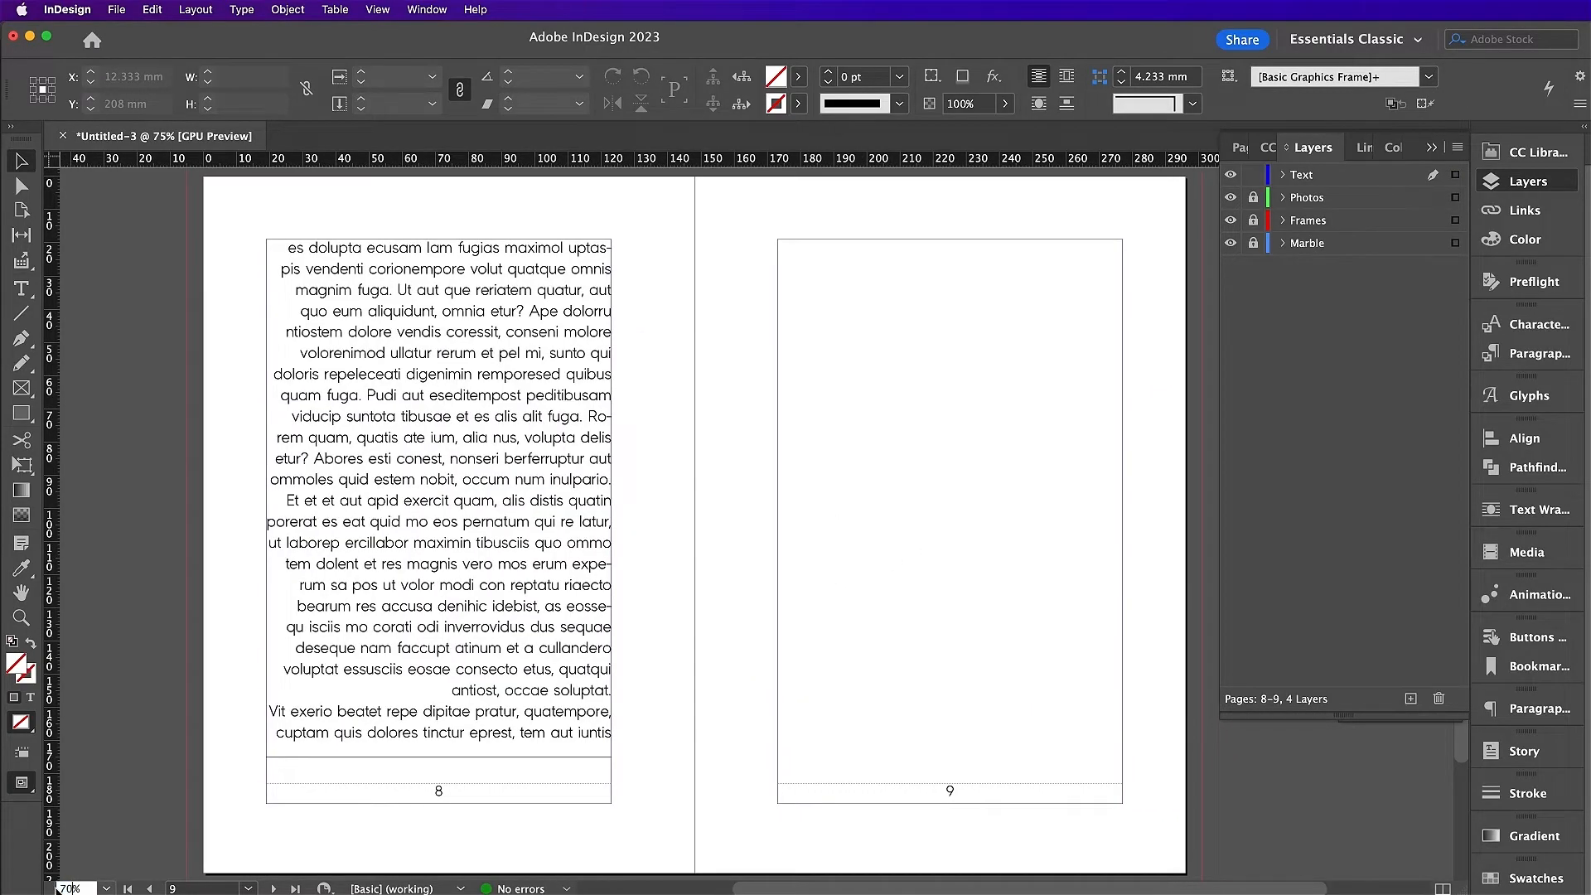
{"action": "key", "text": "Return"}
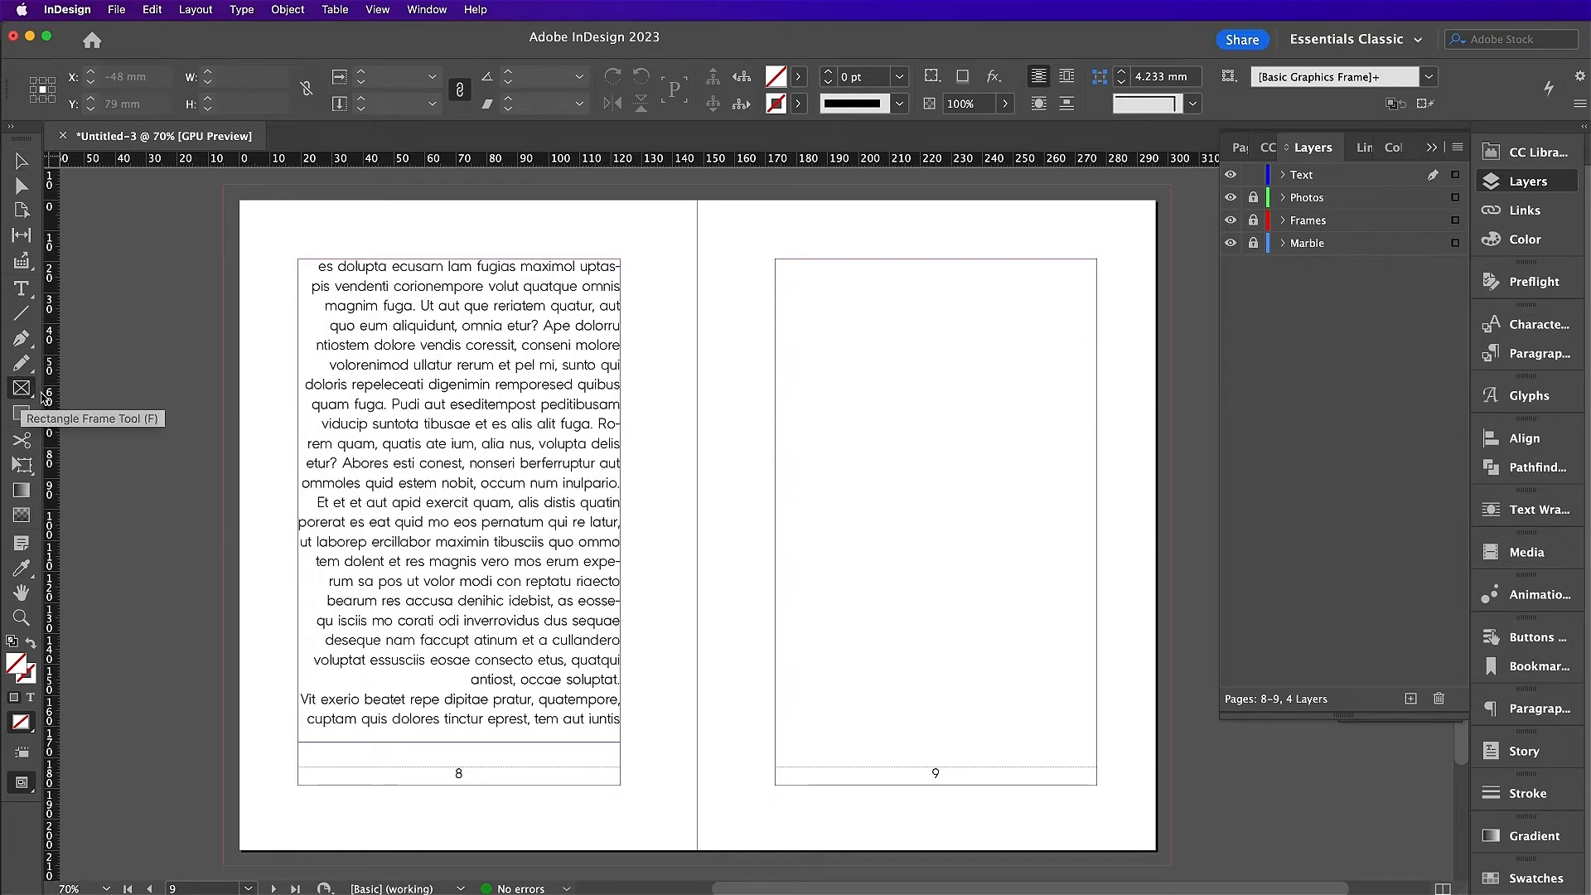
Step: Lock the Text layer, then on Marble place Marble Texture 19.tif in a page 9 bleed frame
{"action": "left_click", "coordinate": [1252, 176]}
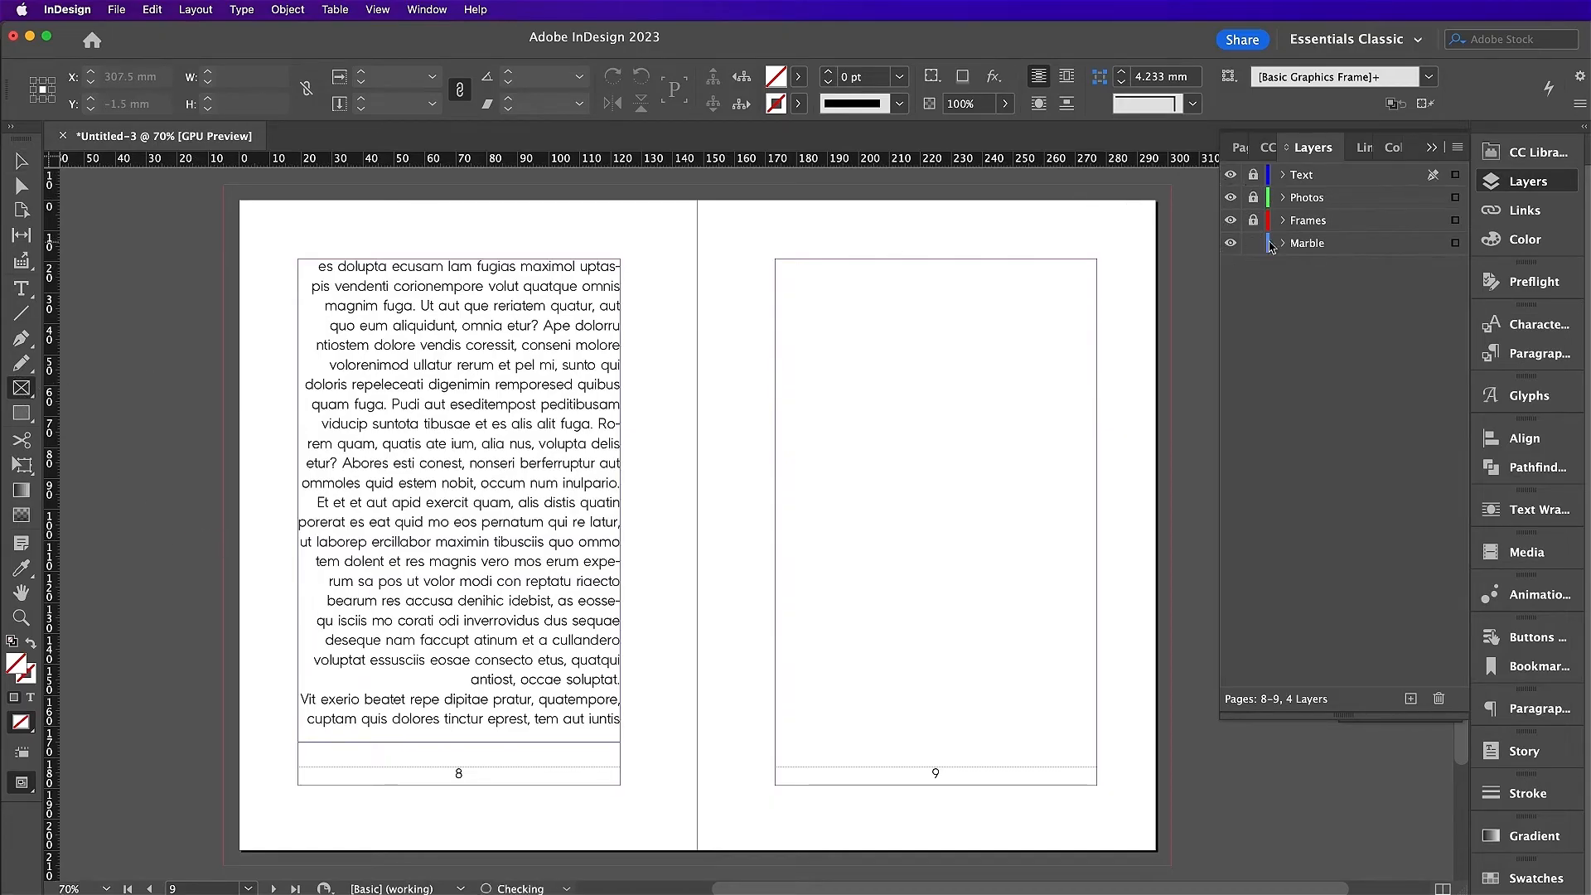
{"action": "left_click", "coordinate": [1276, 243]}
{"action": "left_click_drag", "start_coordinate": [1170, 187], "coordinate": [698, 865]}
{"action": "key", "text": "super+d"}
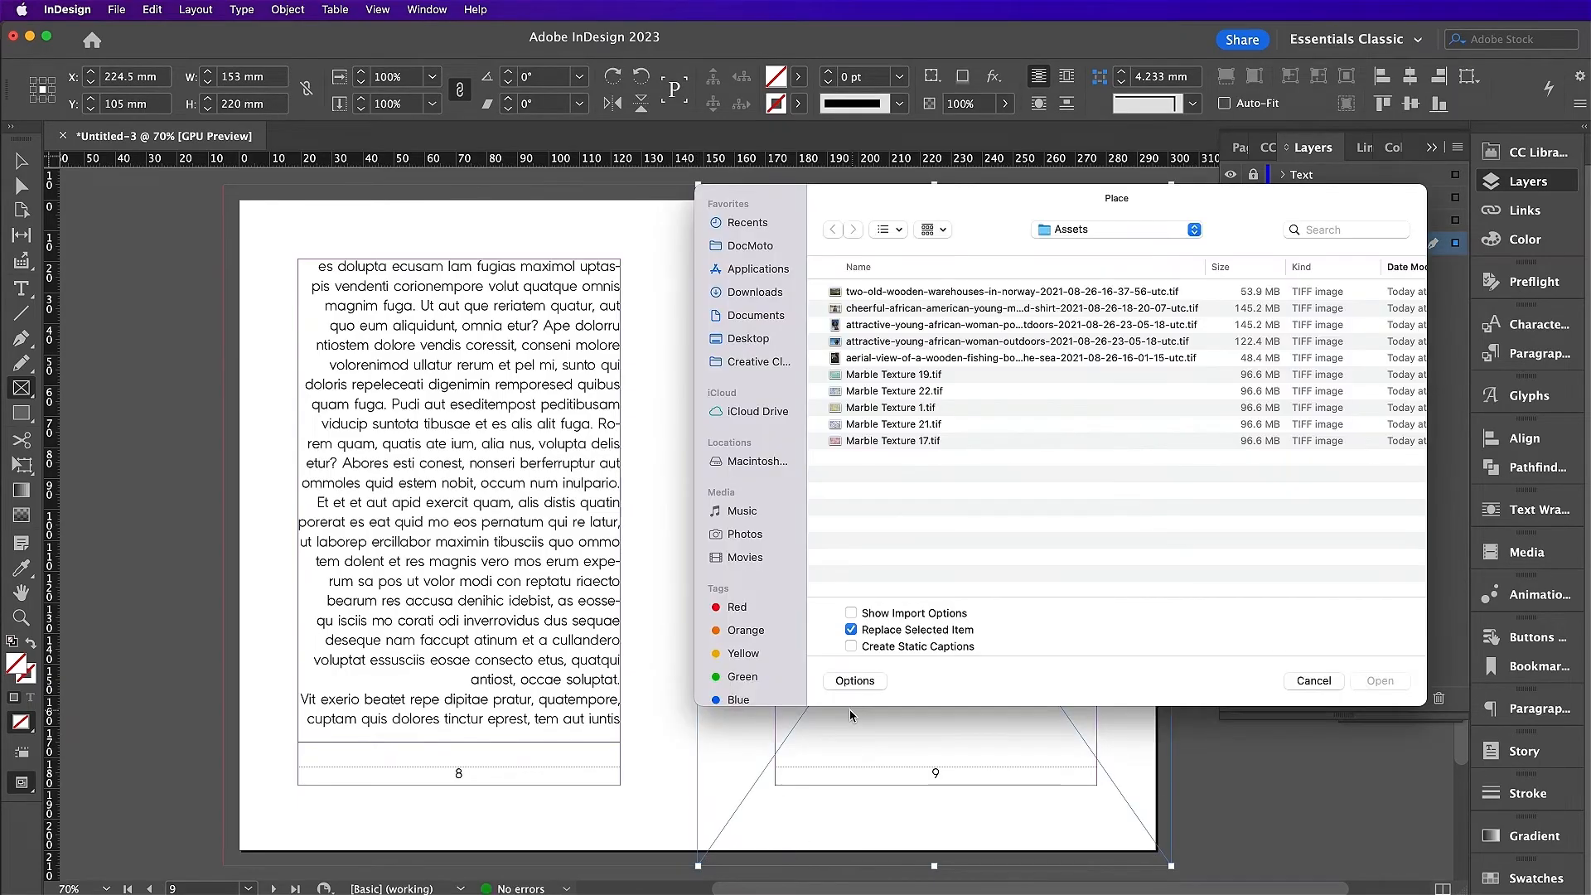
{"action": "left_click", "coordinate": [880, 375]}
{"action": "double_click", "coordinate": [880, 377]}
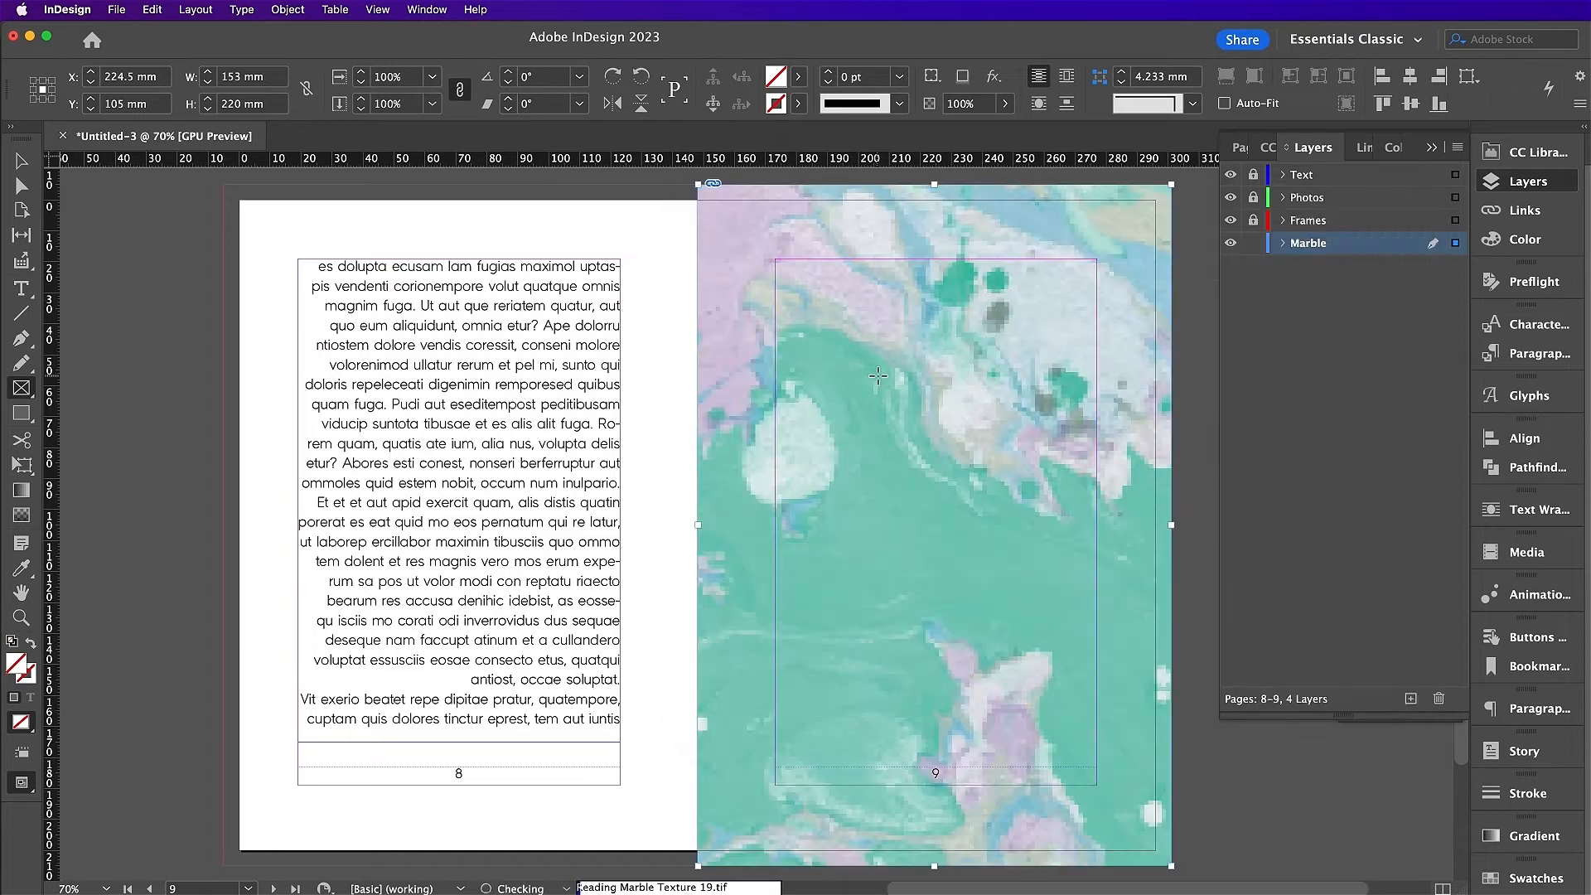
Step: Scale the marble image to 60%
{"action": "key", "text": "v"}
{"action": "left_click", "coordinate": [934, 525]}
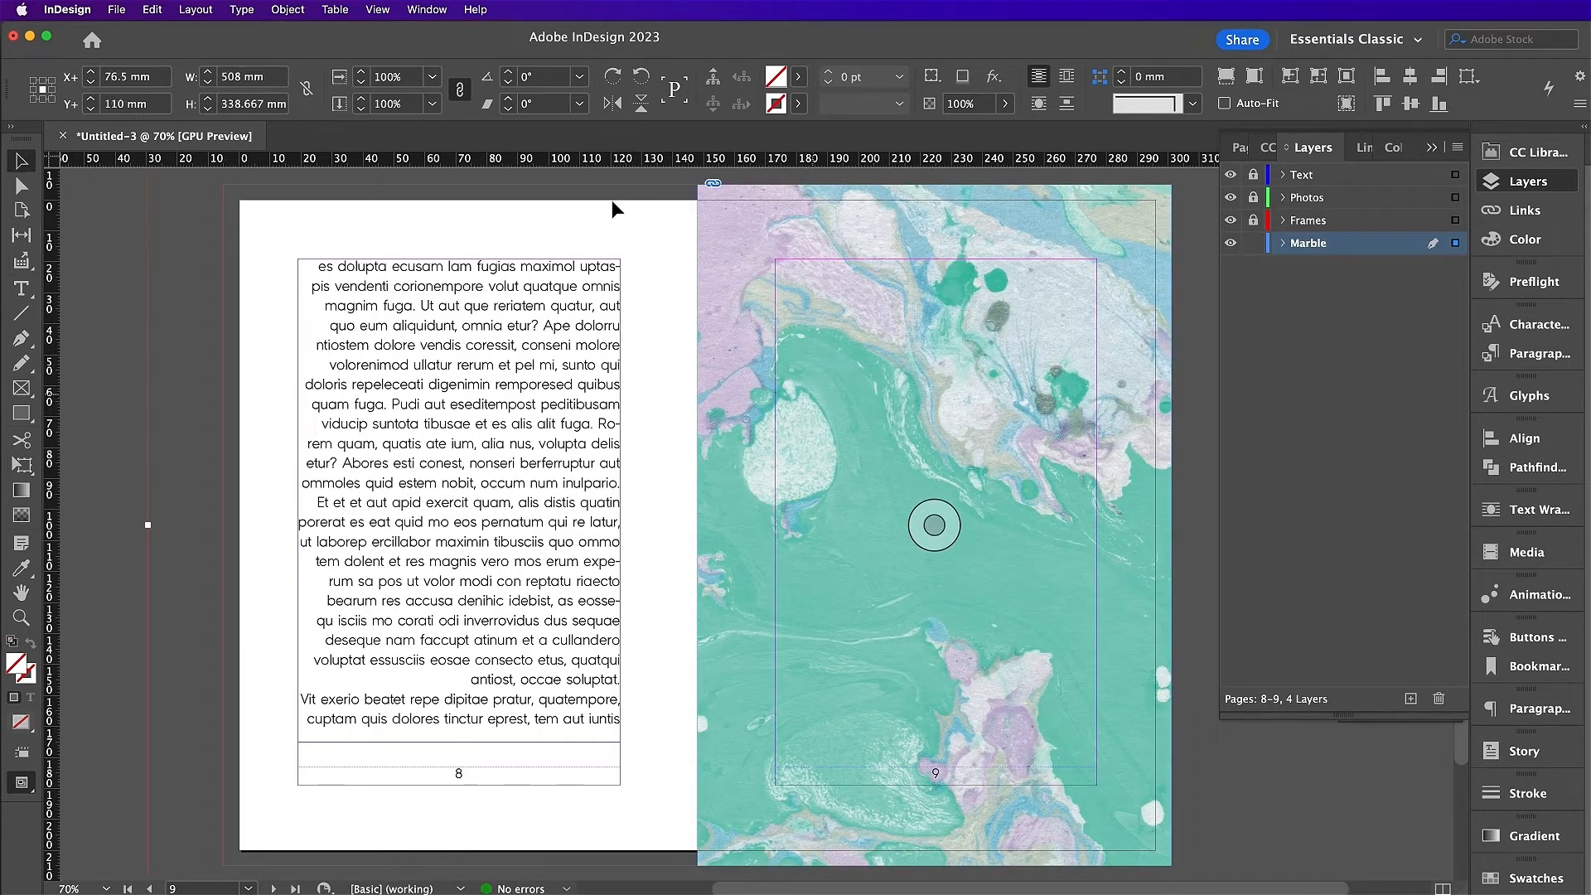
{"action": "left_click", "coordinate": [394, 78]}
{"action": "type", "text": "60"}
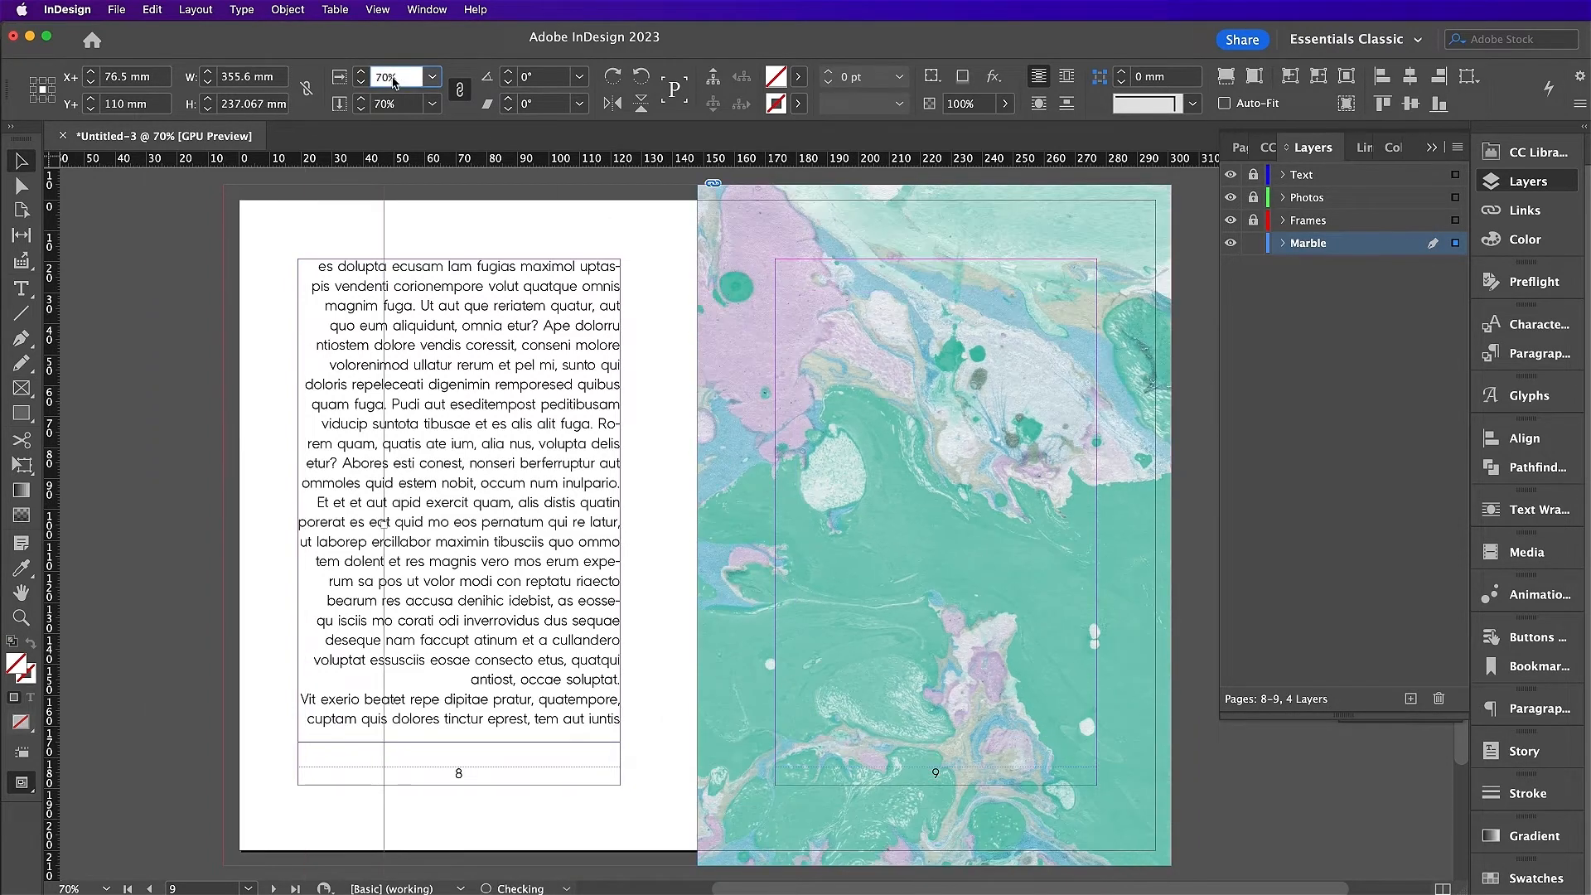
{"action": "key", "text": "Return"}
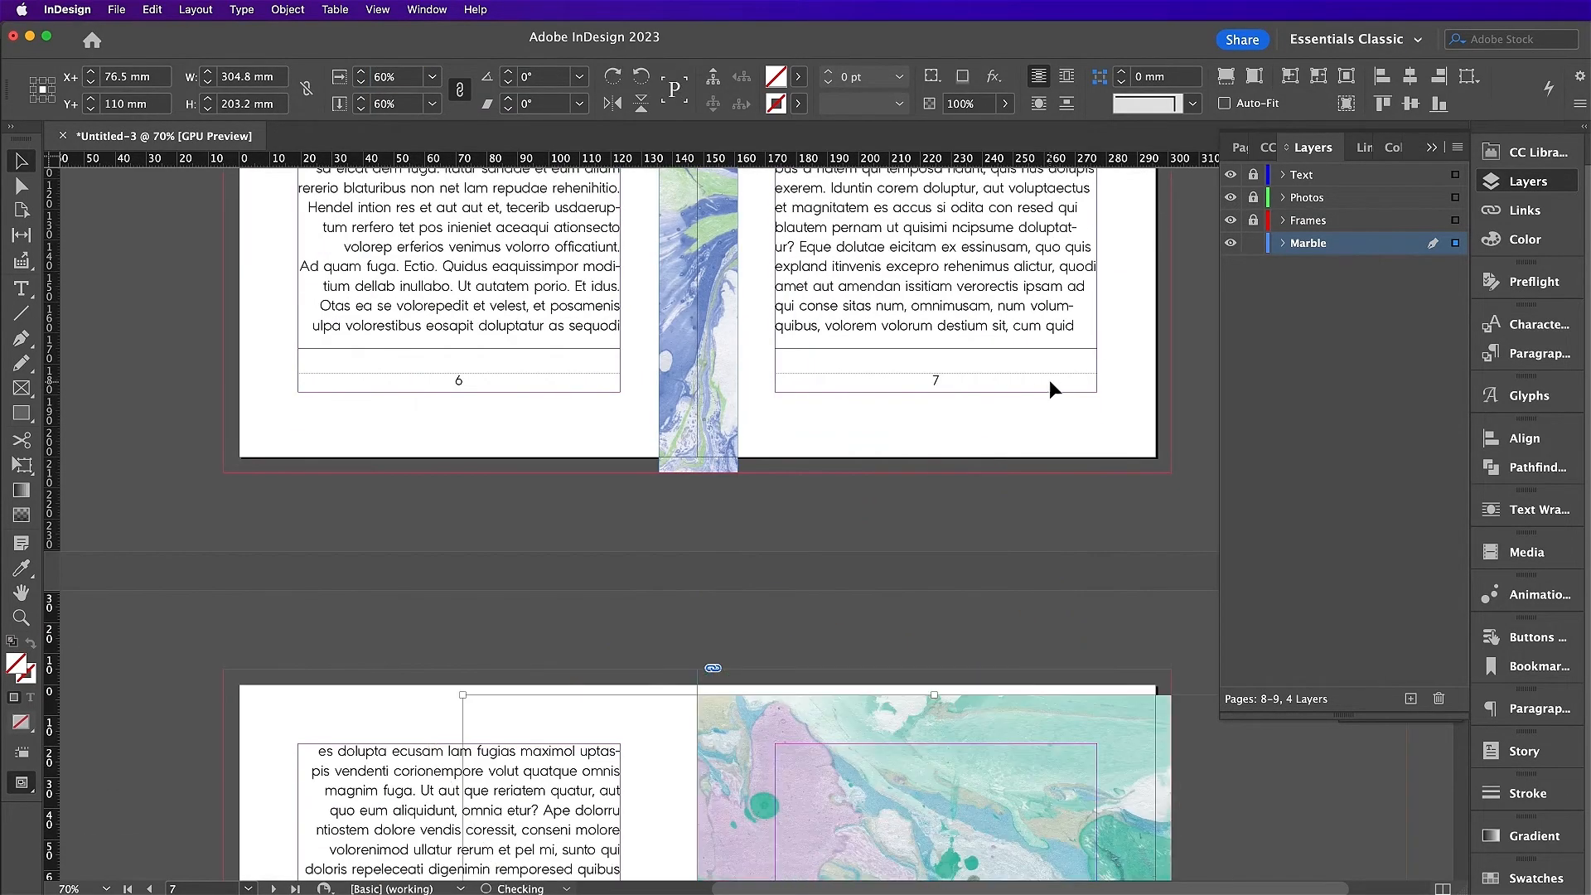
Step: Rotate the marble -90° and trim it to cover page 9 to the bleed
{"action": "key", "text": "super+minus"}
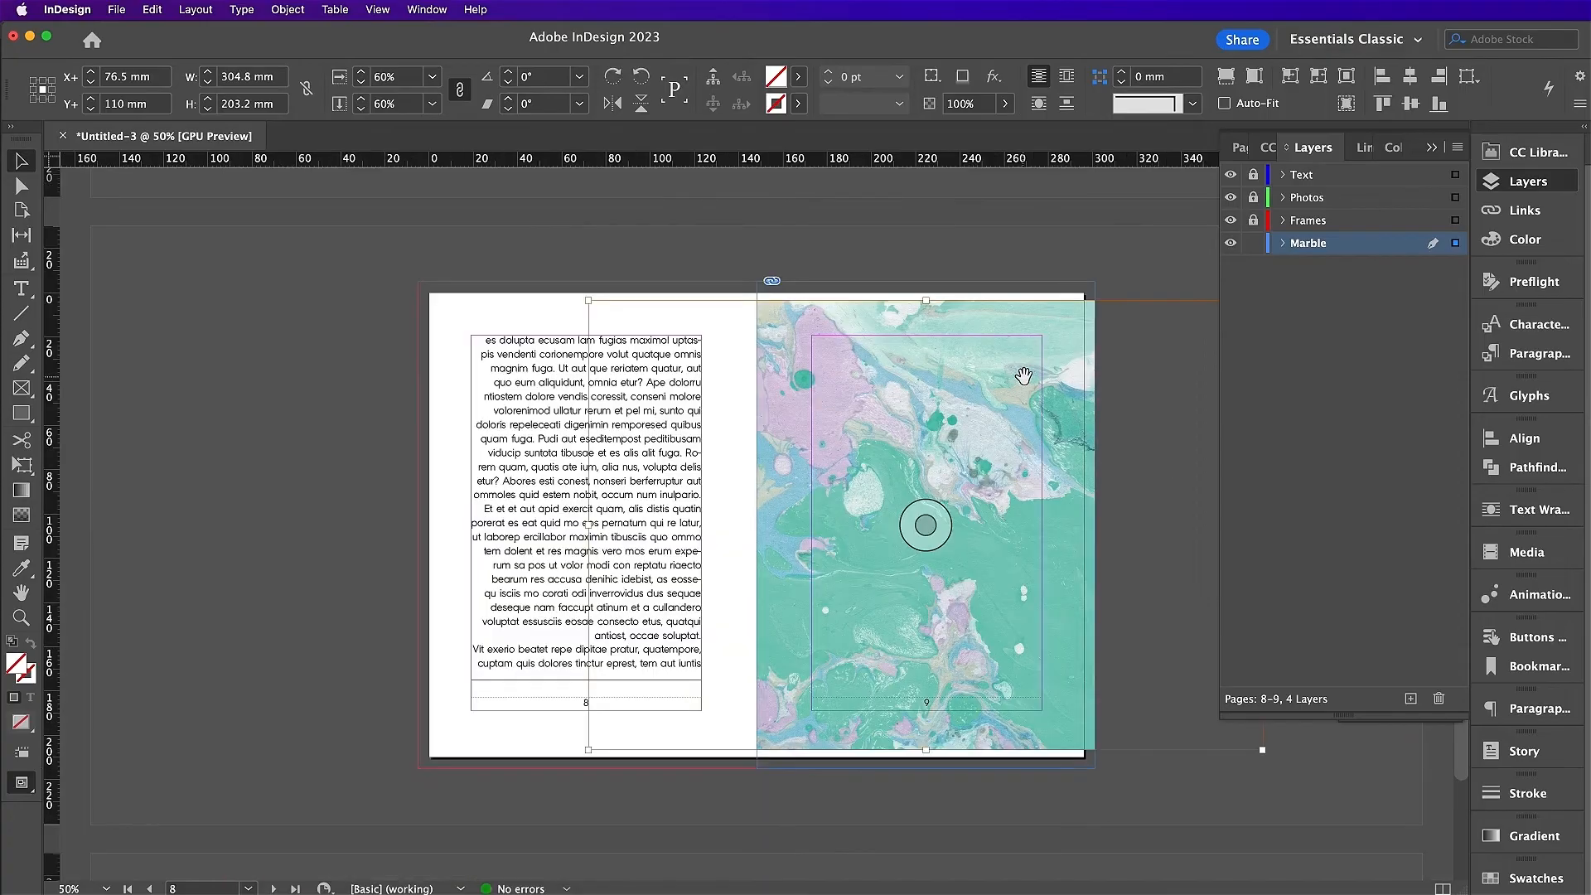
{"action": "left_click_drag", "start_coordinate": [587, 290], "coordinate": [1054, 318]}
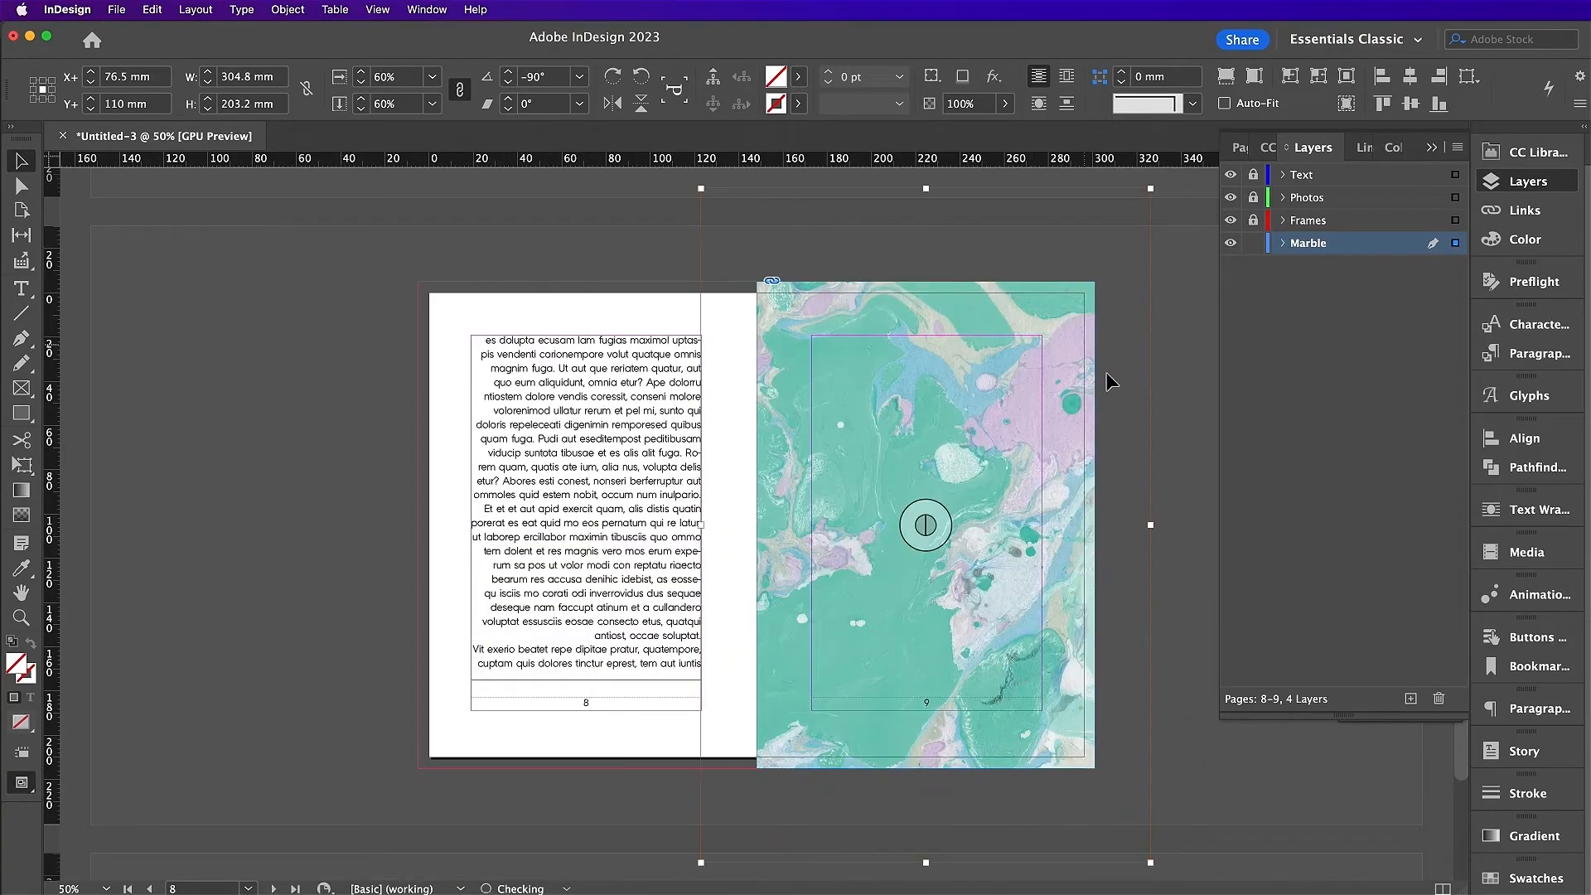
{"action": "left_click_drag", "start_coordinate": [1150, 525], "coordinate": [1095, 524]}
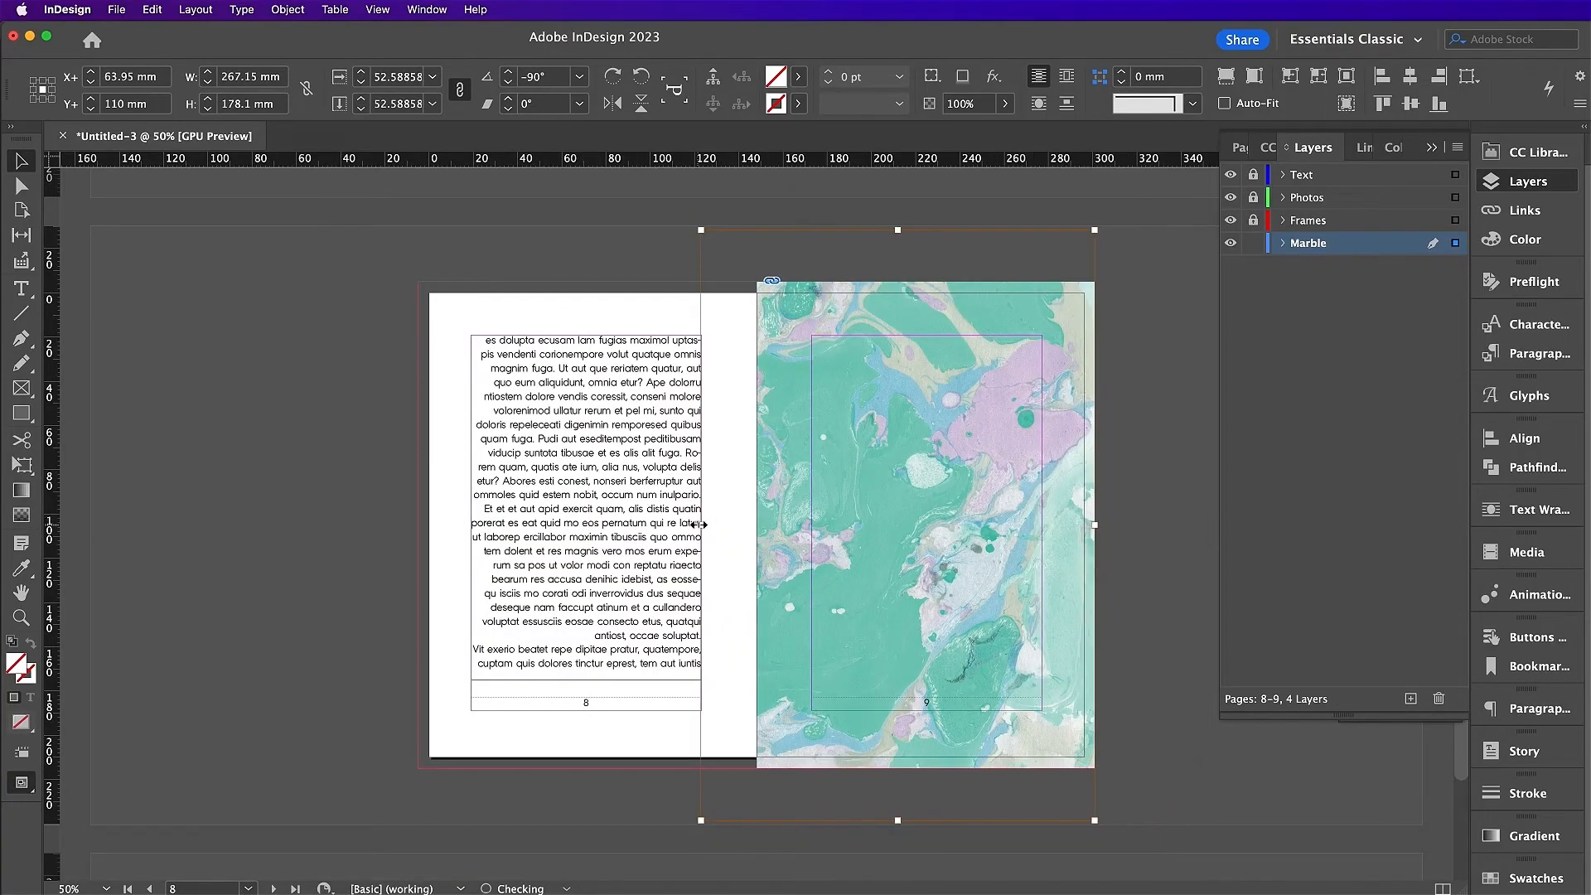
{"action": "left_click_drag", "start_coordinate": [700, 525], "coordinate": [757, 525]}
{"action": "left_click", "coordinate": [1107, 485]}
{"action": "scroll", "coordinate": [1132, 498], "scroll_direction": "down", "scroll_amount": 3}
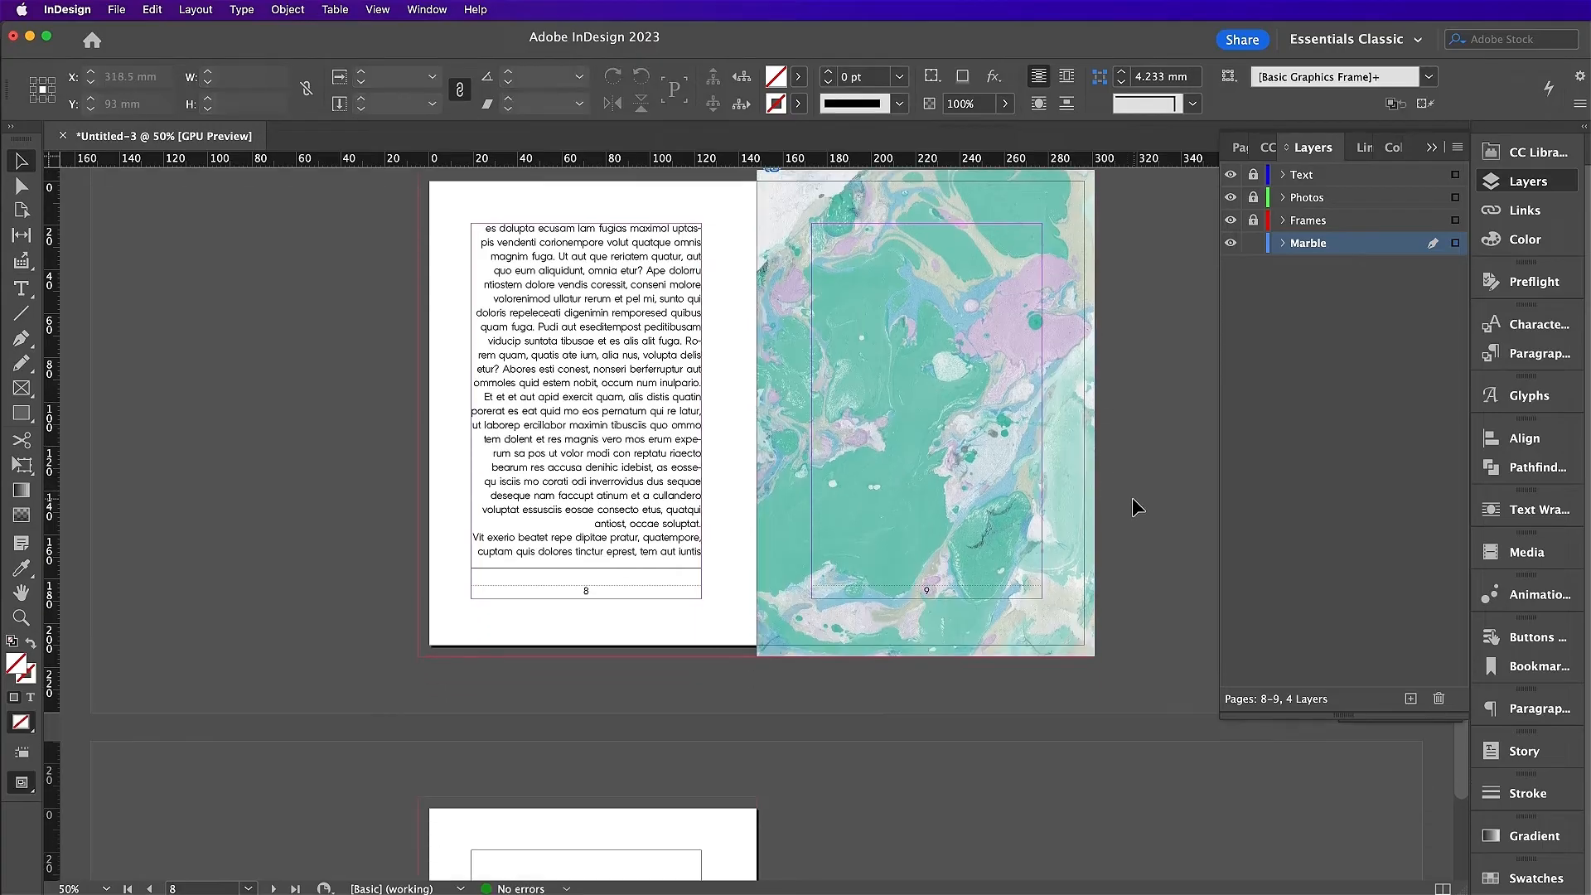
{"action": "scroll", "coordinate": [1132, 497], "scroll_direction": "down", "scroll_amount": 10}
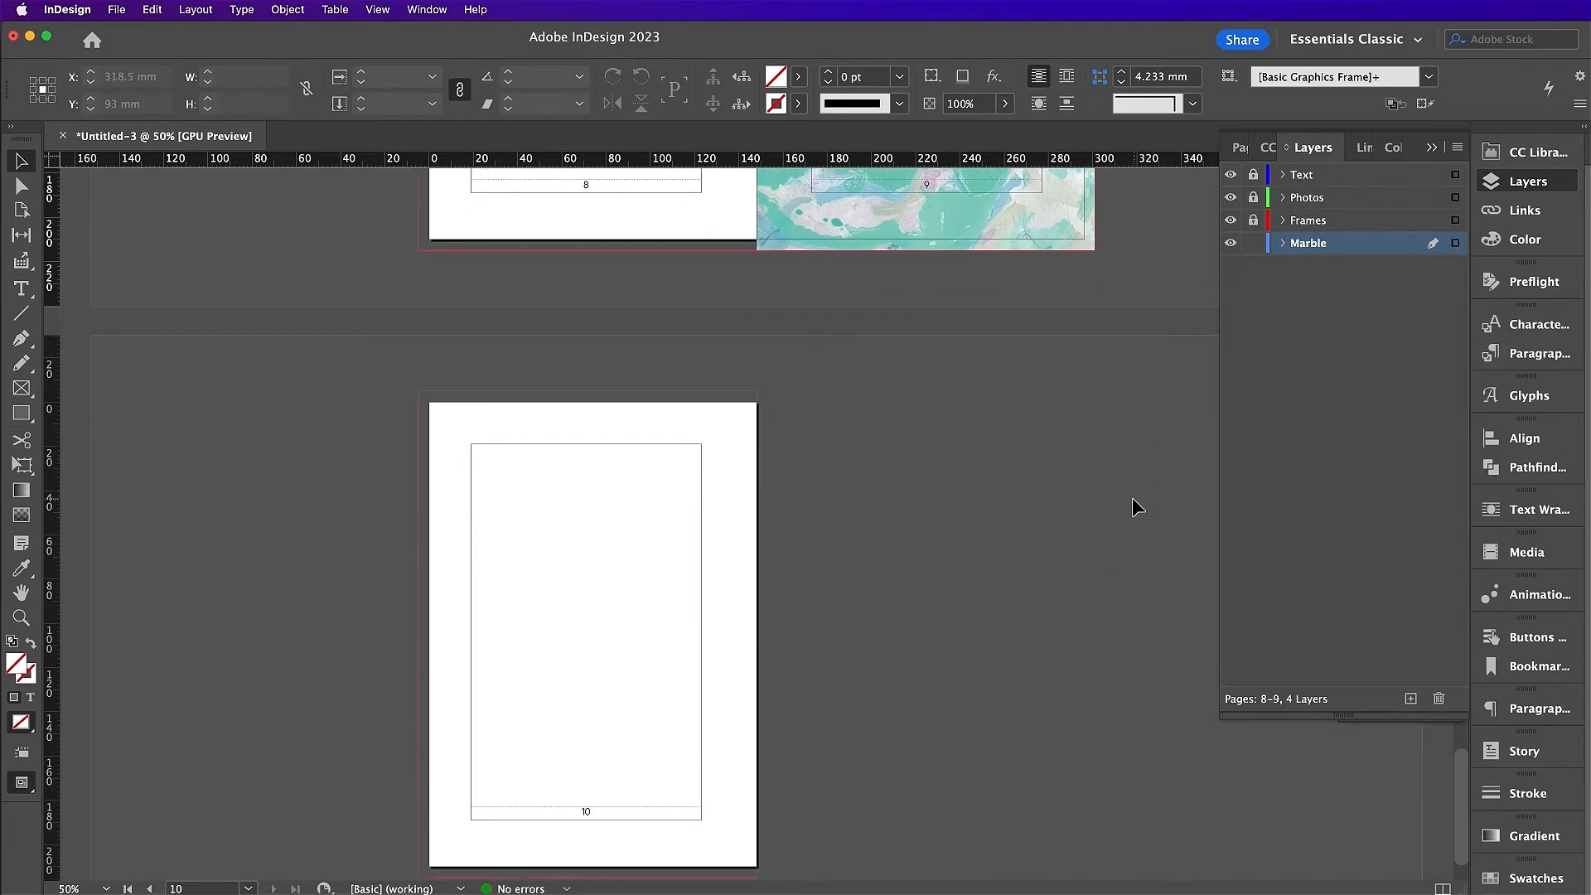
Step: Copy the cover's pink-and-lilac marble background and black bar, then paste both onto page 10
{"action": "scroll", "coordinate": [1139, 458], "scroll_direction": "up", "scroll_amount": 20}
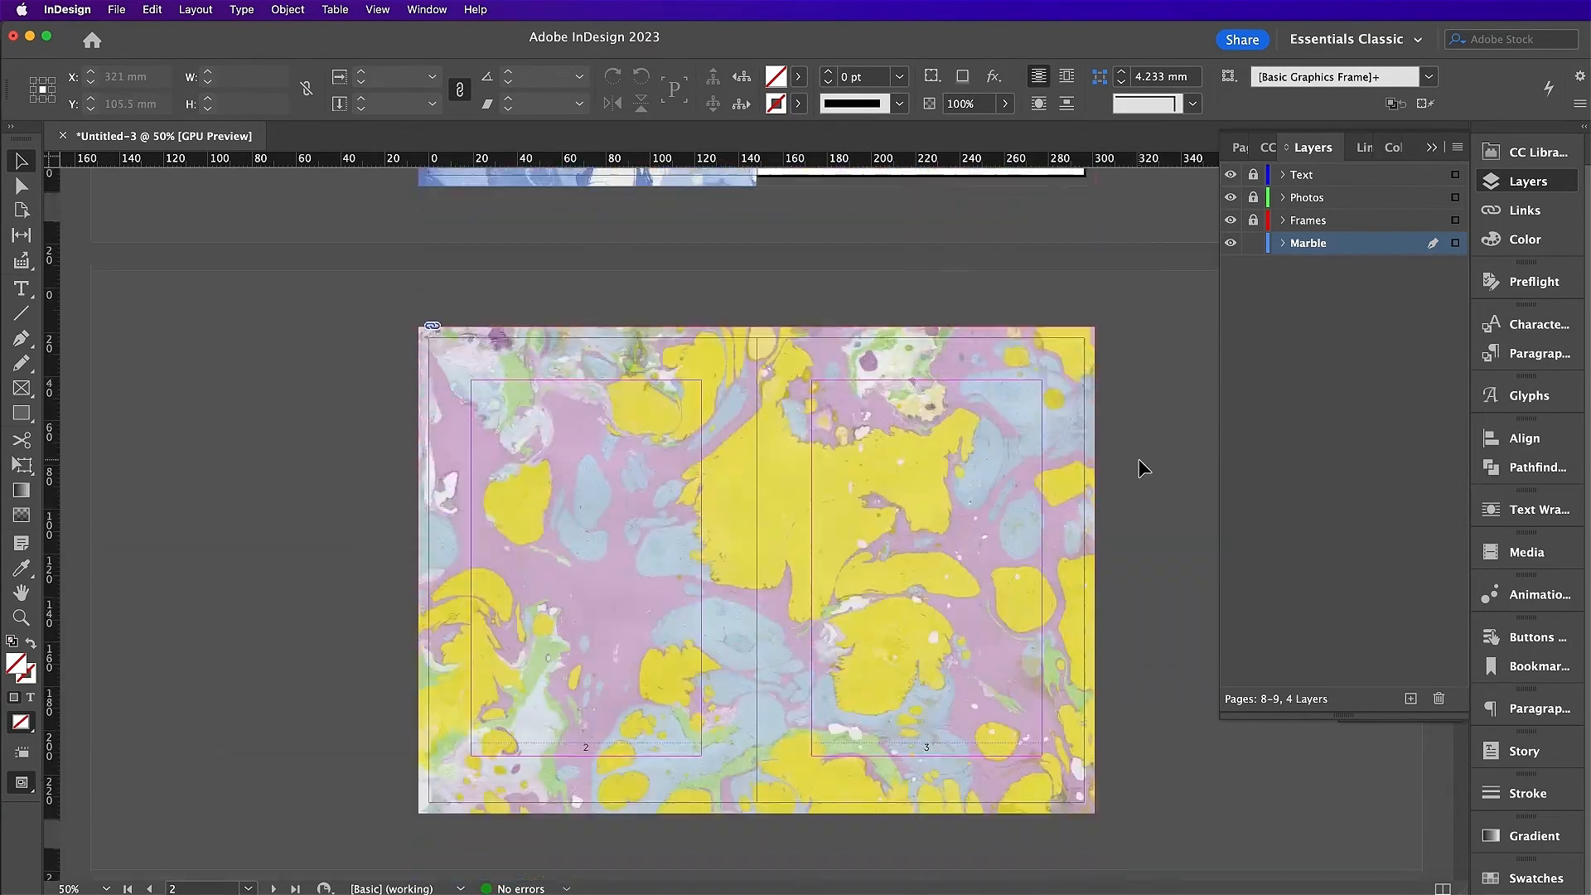
{"action": "scroll", "coordinate": [1141, 466], "scroll_direction": "up", "scroll_amount": 14}
{"action": "left_click", "coordinate": [922, 507]}
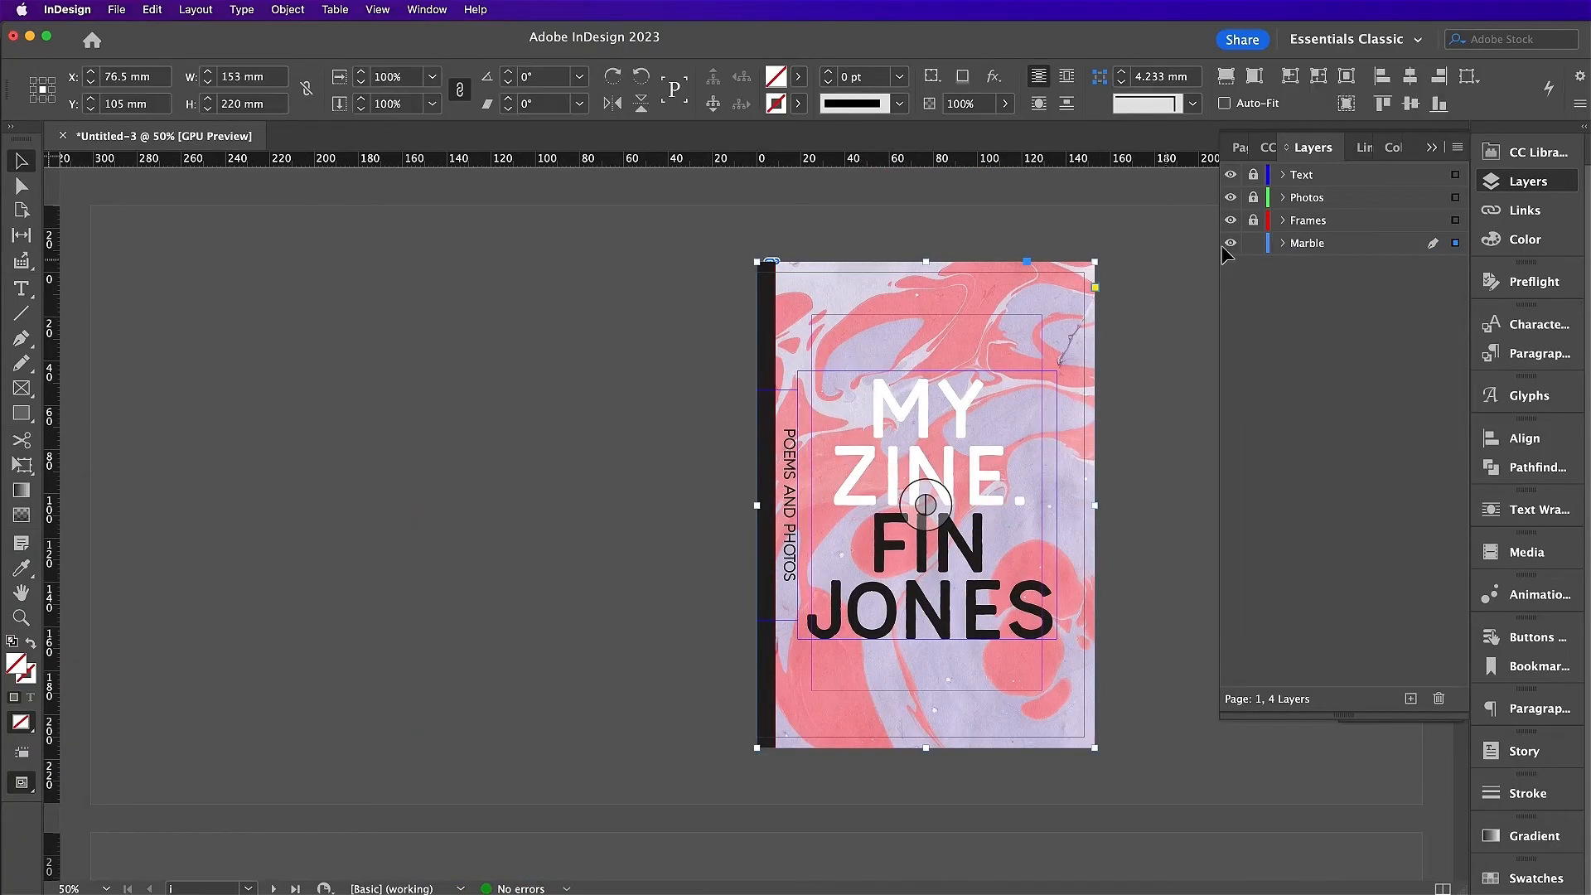
{"action": "left_click", "coordinate": [1253, 220]}
{"action": "left_click", "coordinate": [845, 313], "text": "shift"}
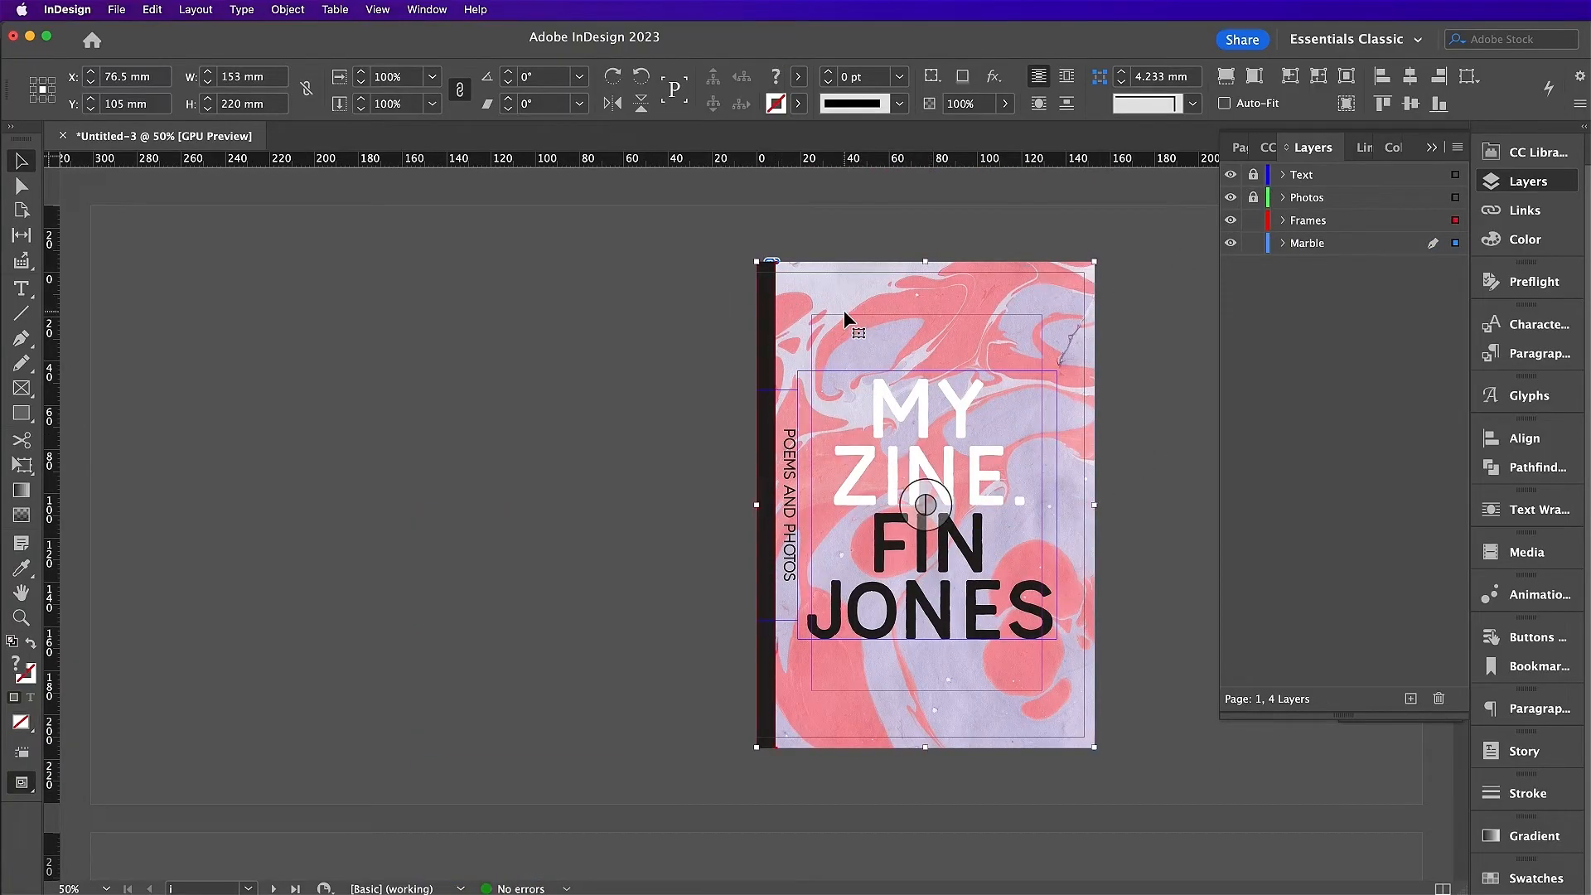
{"action": "scroll", "coordinate": [844, 312], "scroll_direction": "down", "scroll_amount": 20}
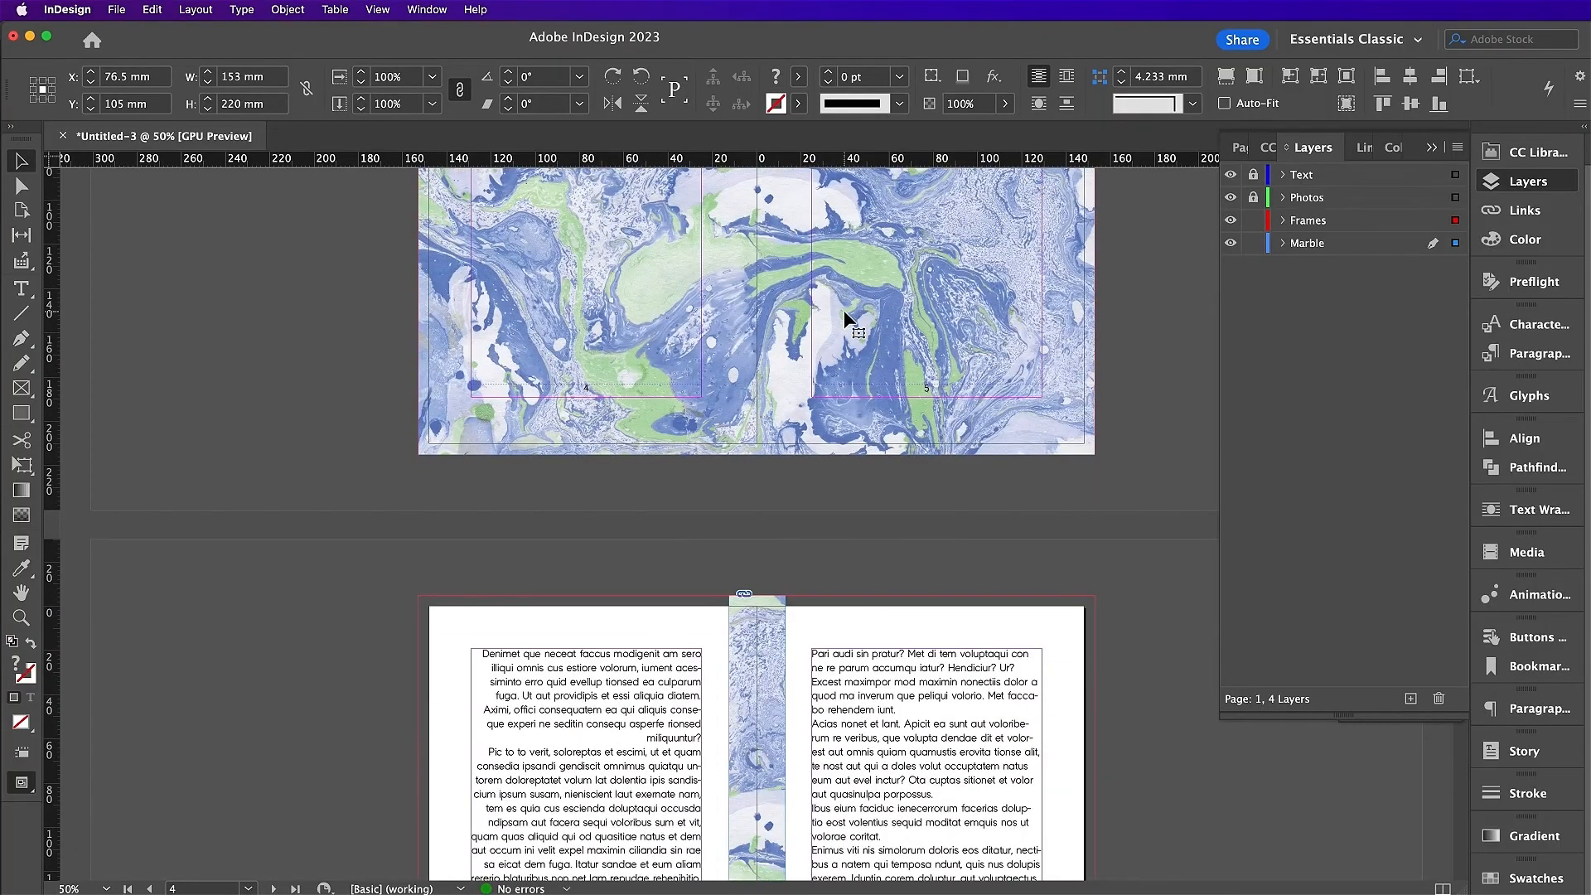
{"action": "scroll", "coordinate": [844, 310], "scroll_direction": "down", "scroll_amount": 20}
{"action": "left_click", "coordinate": [679, 444]}
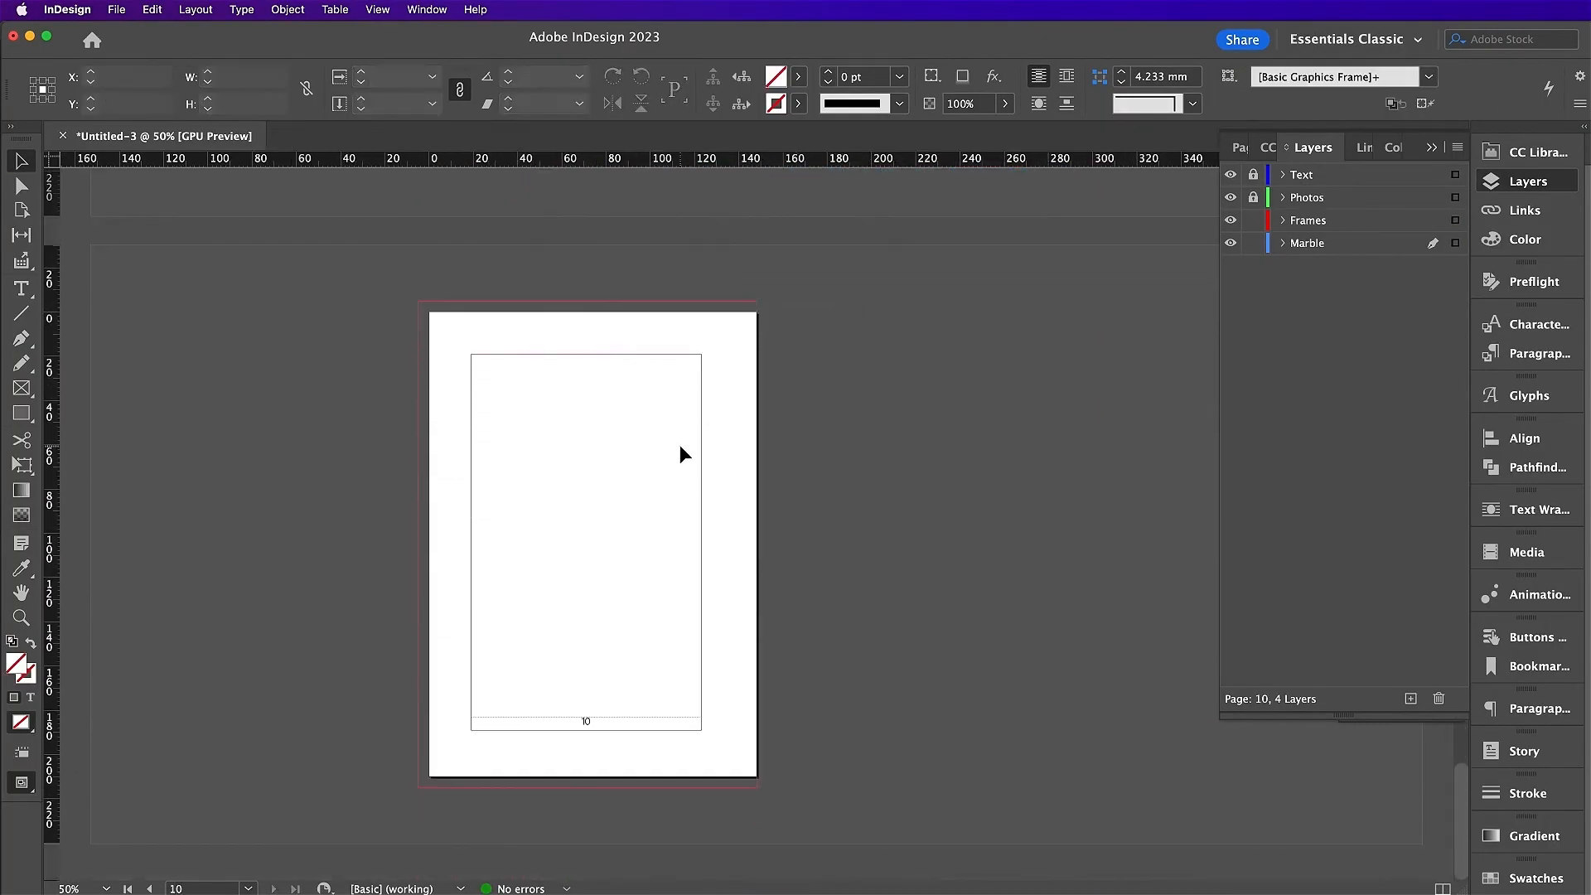
{"action": "key", "text": "super+alt+shift+v"}
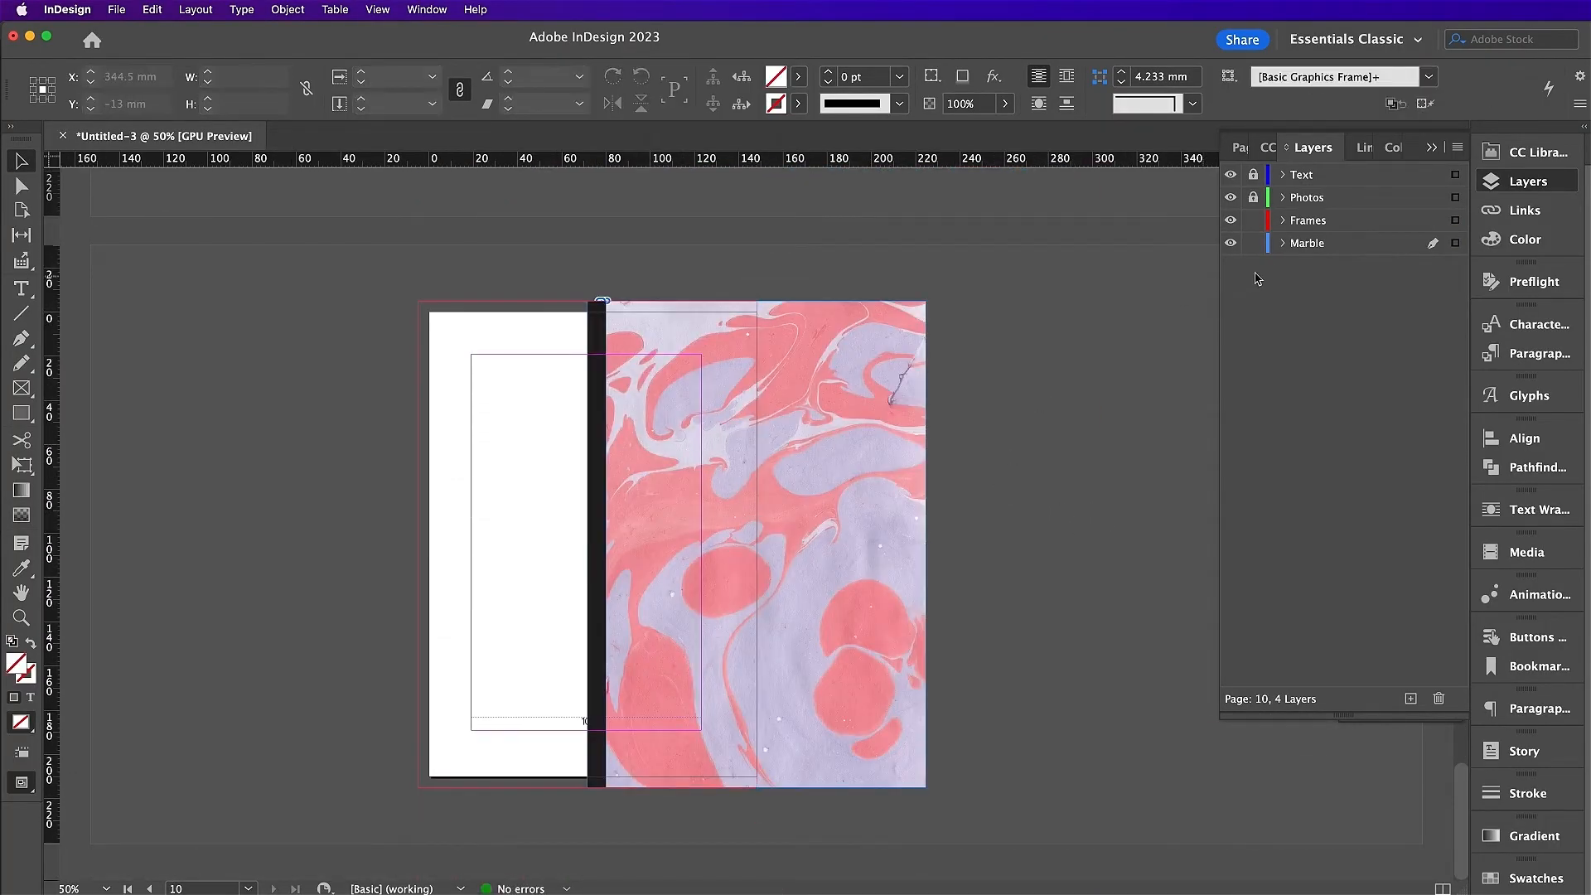
Step: Move the black bar onto the Frames layer with Paste in Place and slide it to page 10's right edge
{"action": "left_click", "coordinate": [605, 411]}
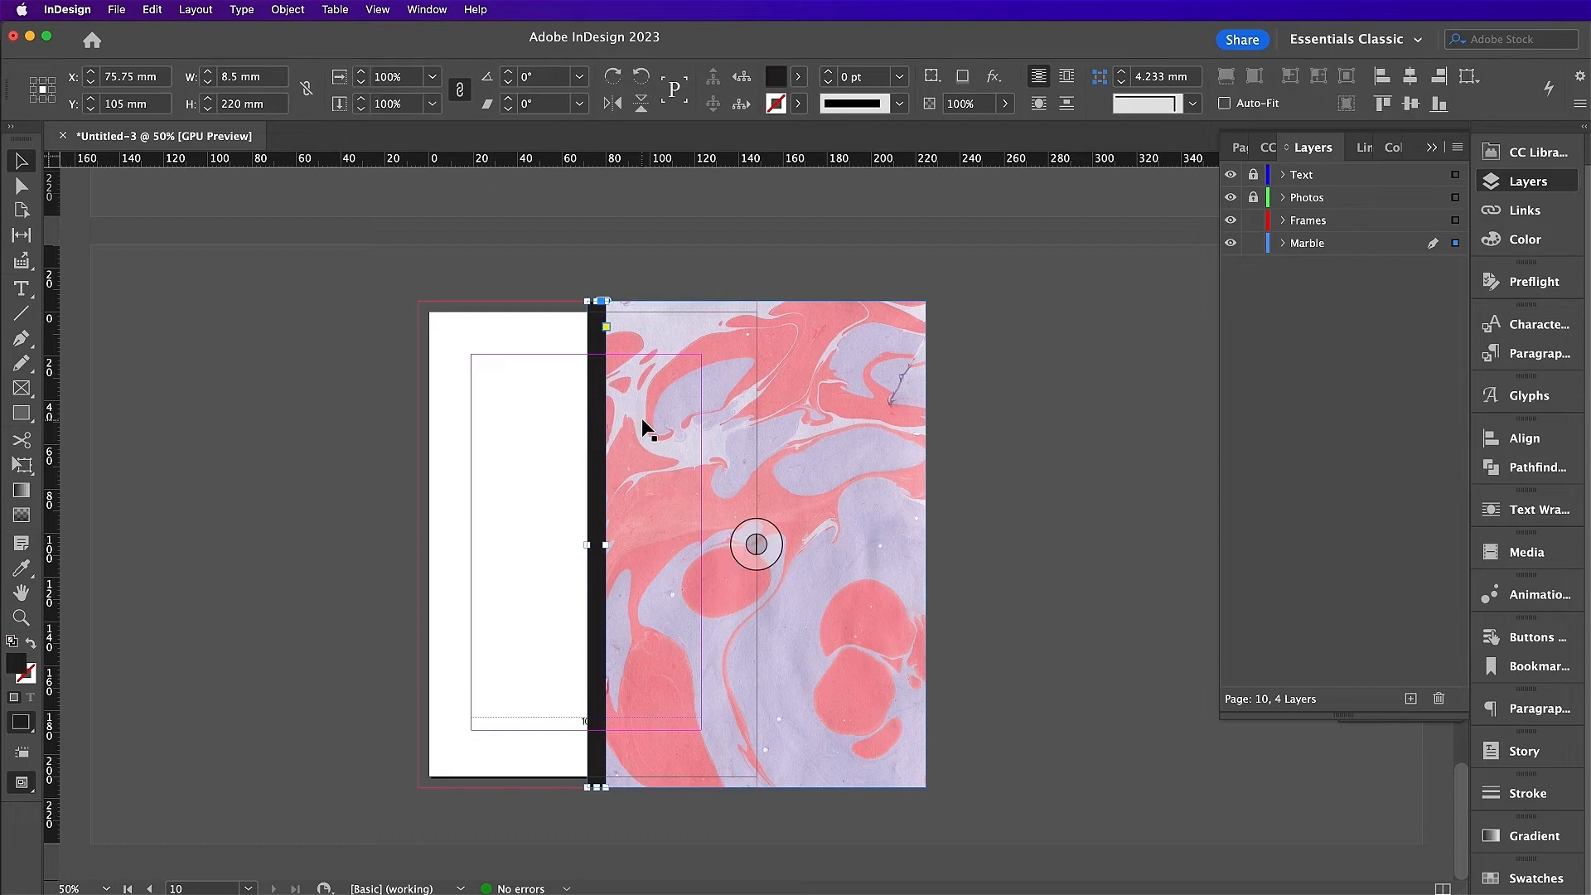
{"action": "key", "text": "BackSpace"}
{"action": "left_click", "coordinate": [1316, 222]}
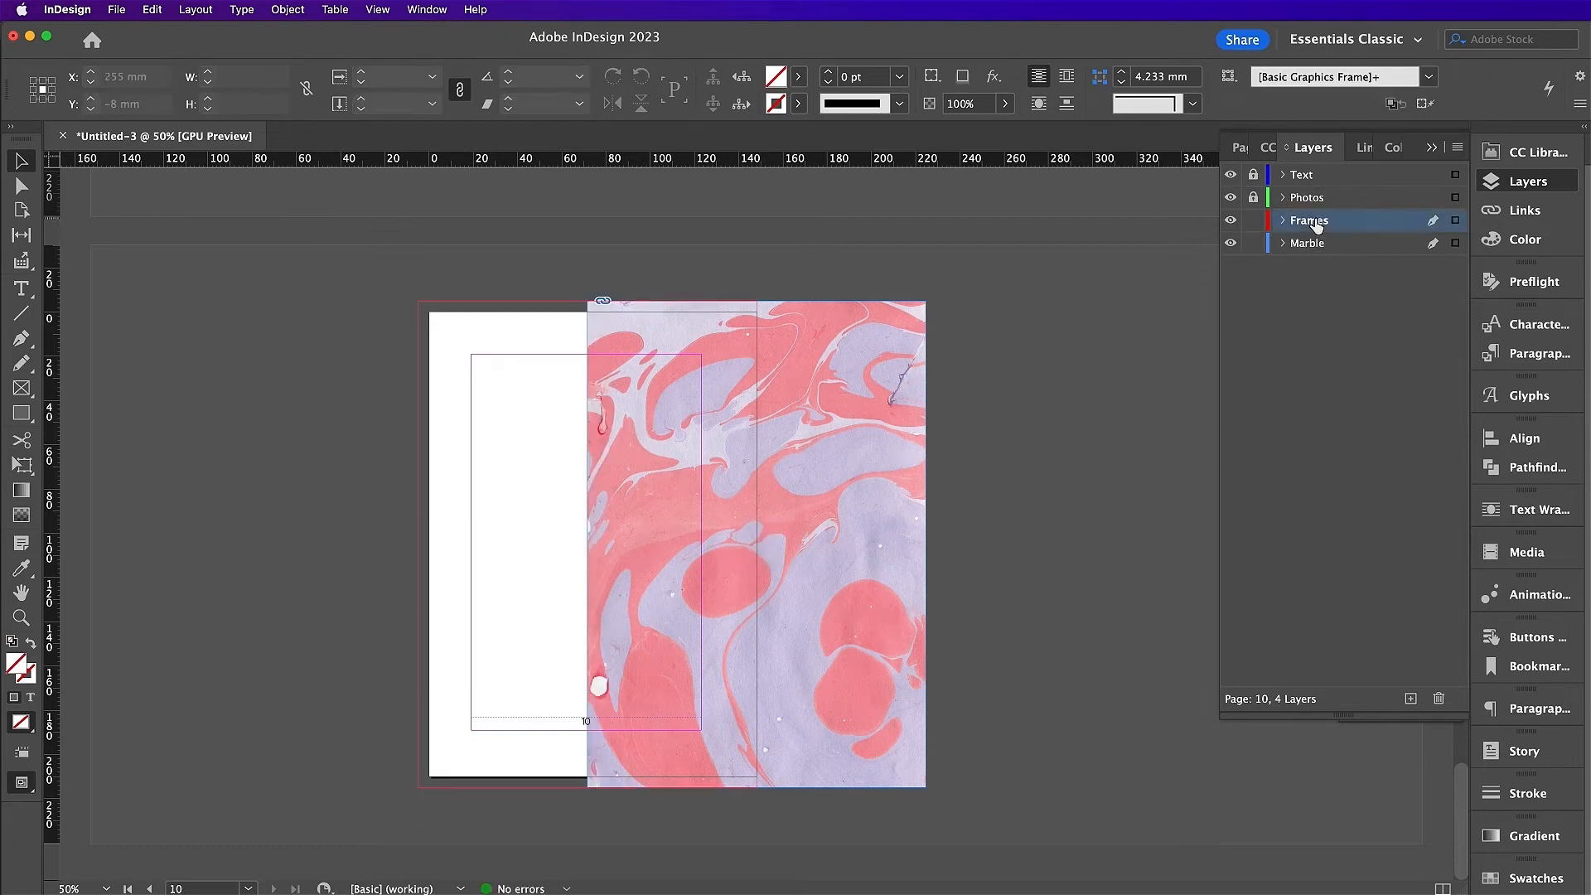
{"action": "left_click", "coordinate": [153, 10]}
{"action": "left_click", "coordinate": [199, 172]}
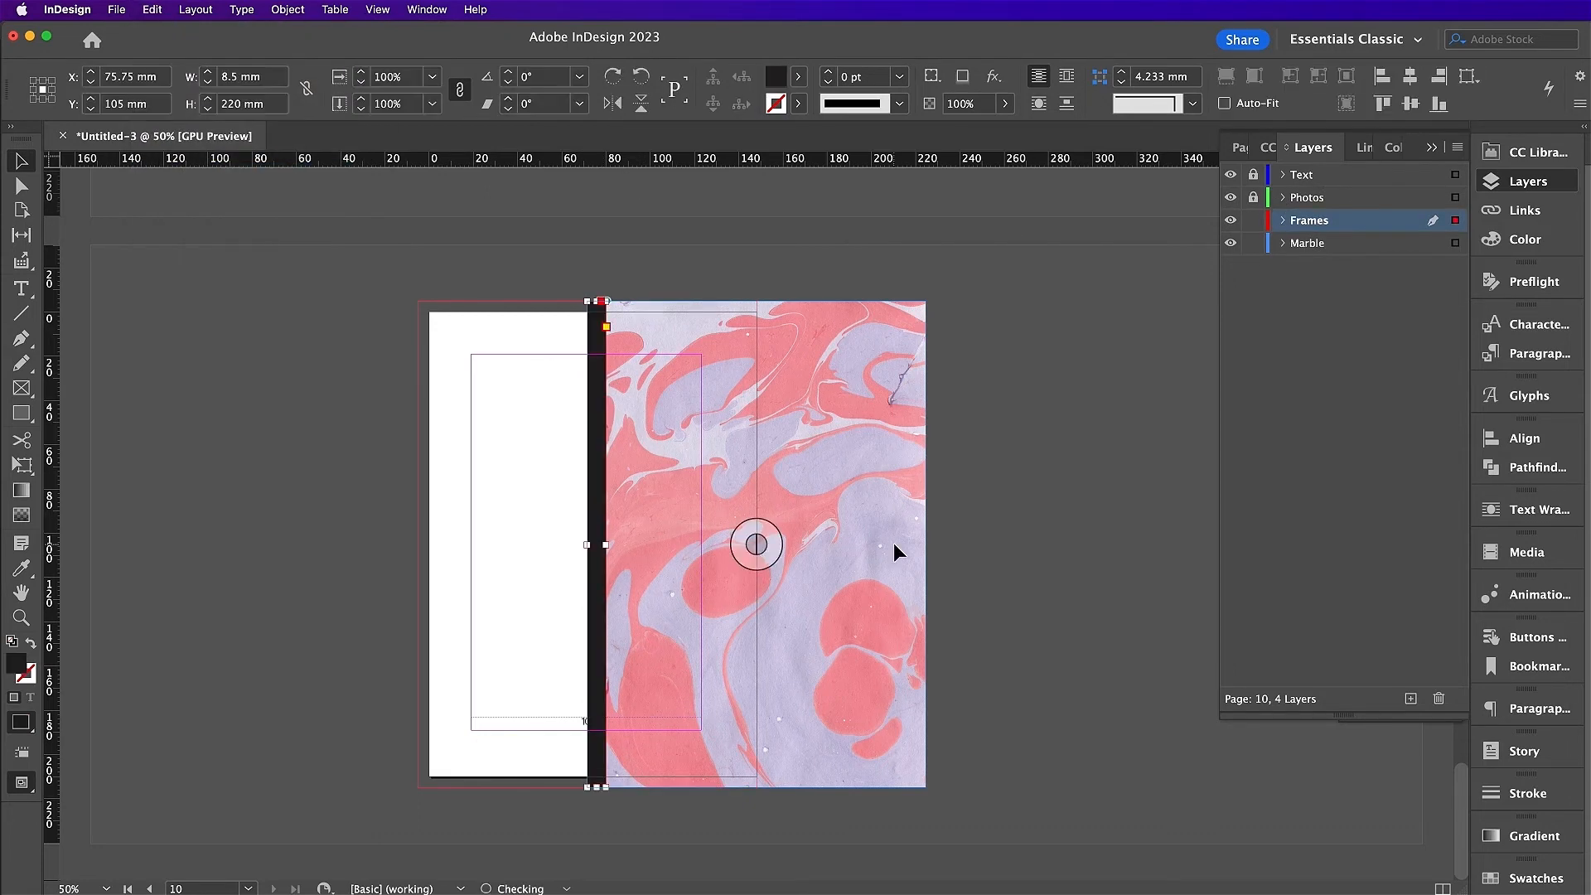
{"action": "left_click", "coordinate": [880, 658]}
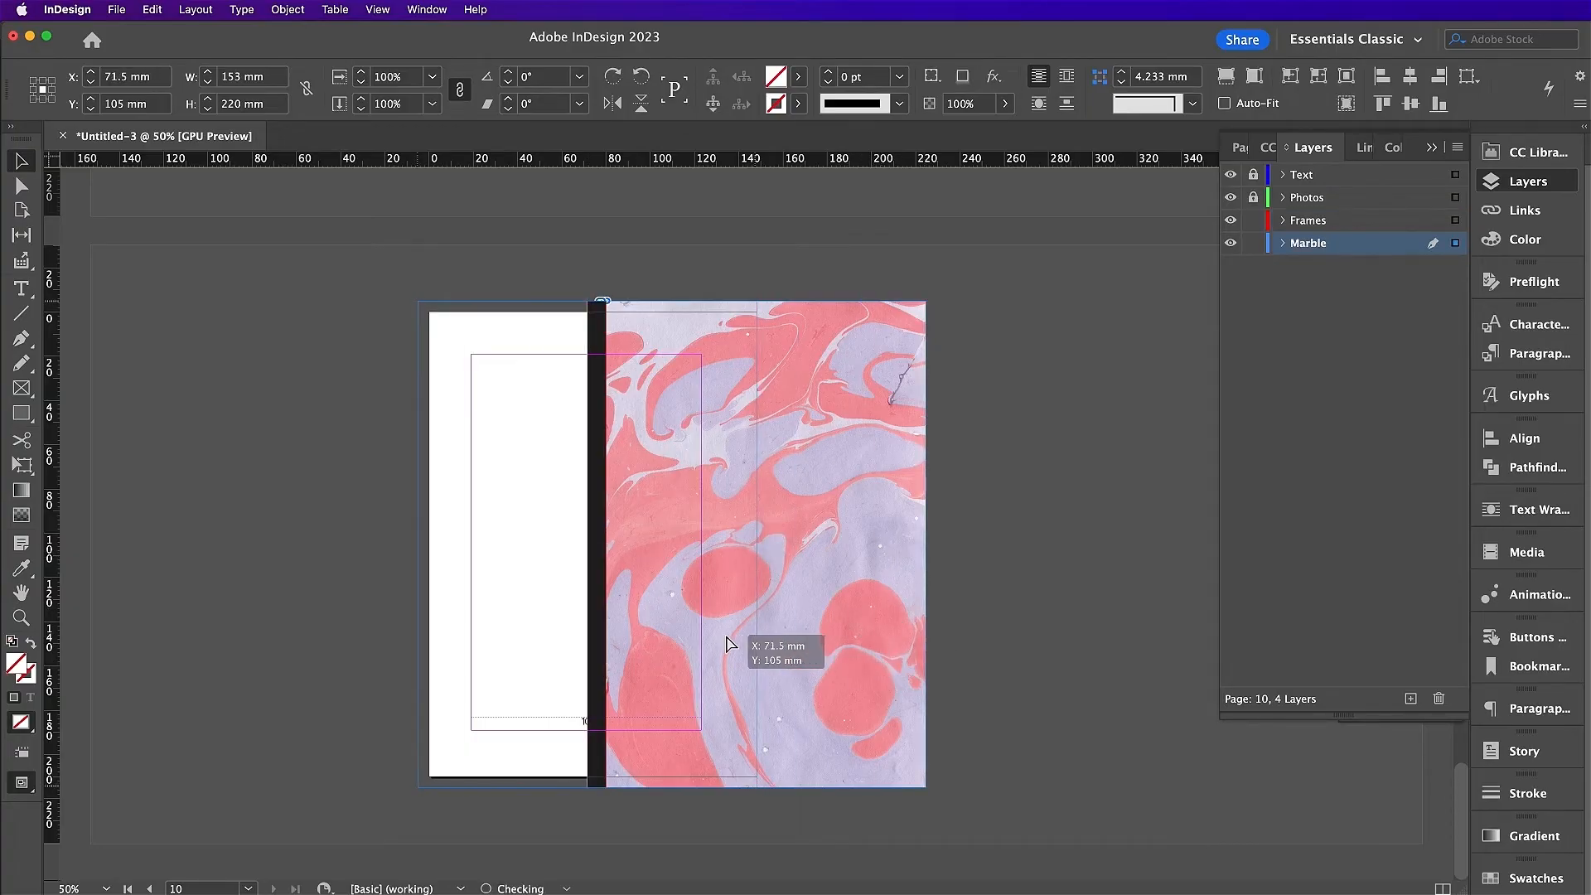
{"action": "left_click", "coordinate": [595, 609]}
{"action": "left_click_drag", "start_coordinate": [595, 609], "coordinate": [731, 620]}
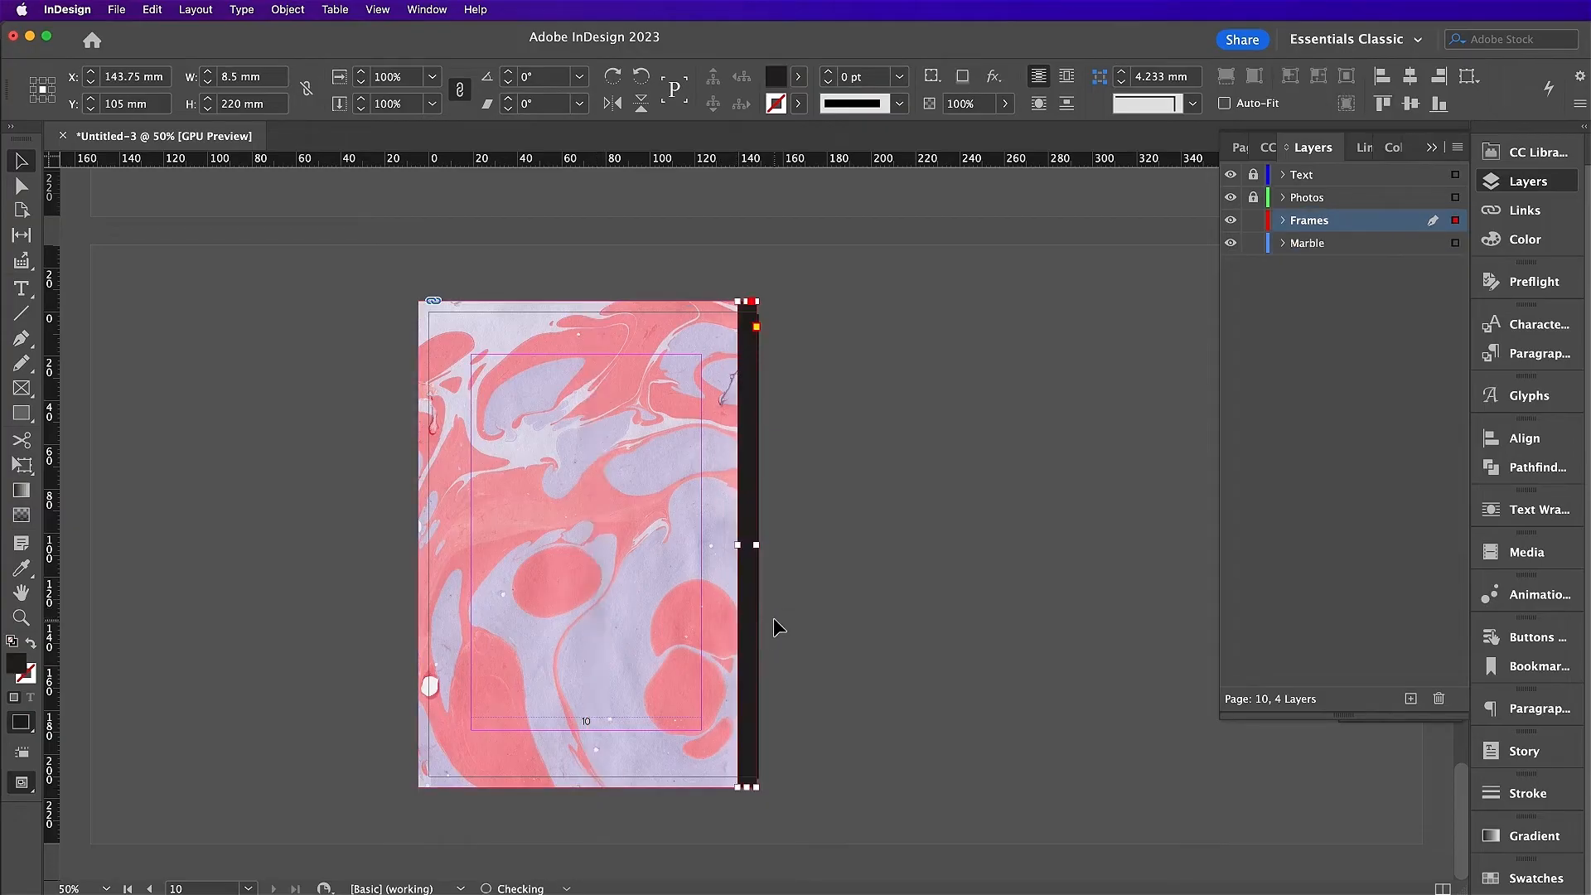
{"action": "left_click", "coordinate": [700, 603]}
{"action": "left_click", "coordinate": [1240, 149]}
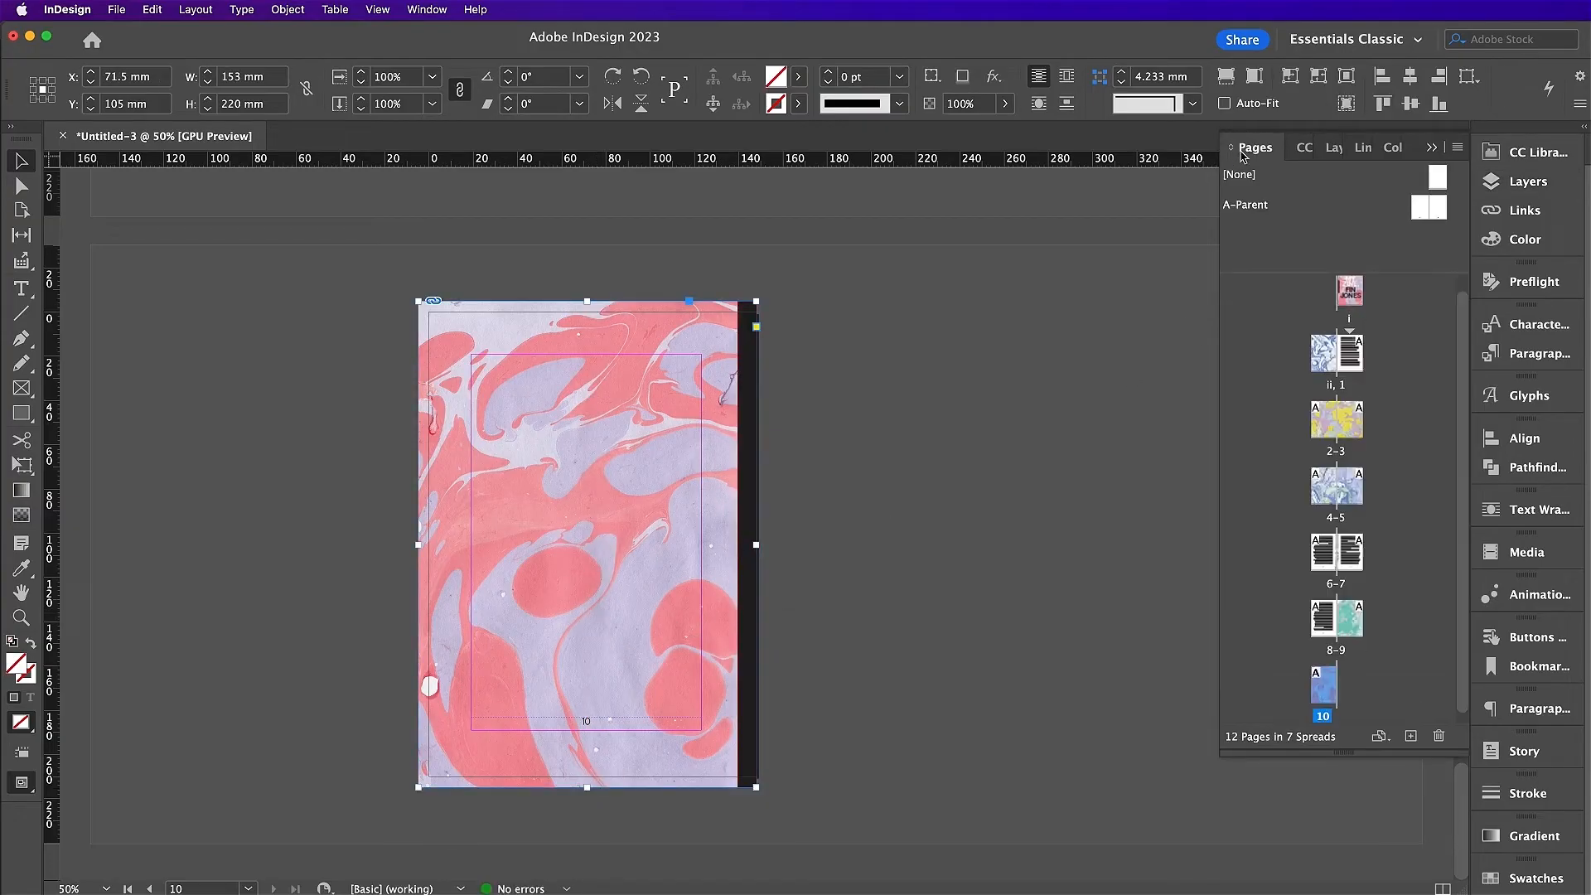
Step: Remove the parent page from page 10, go to spread ii–1, and target Frames with Marble locked
{"action": "left_click_drag", "start_coordinate": [1436, 182], "coordinate": [1326, 679]}
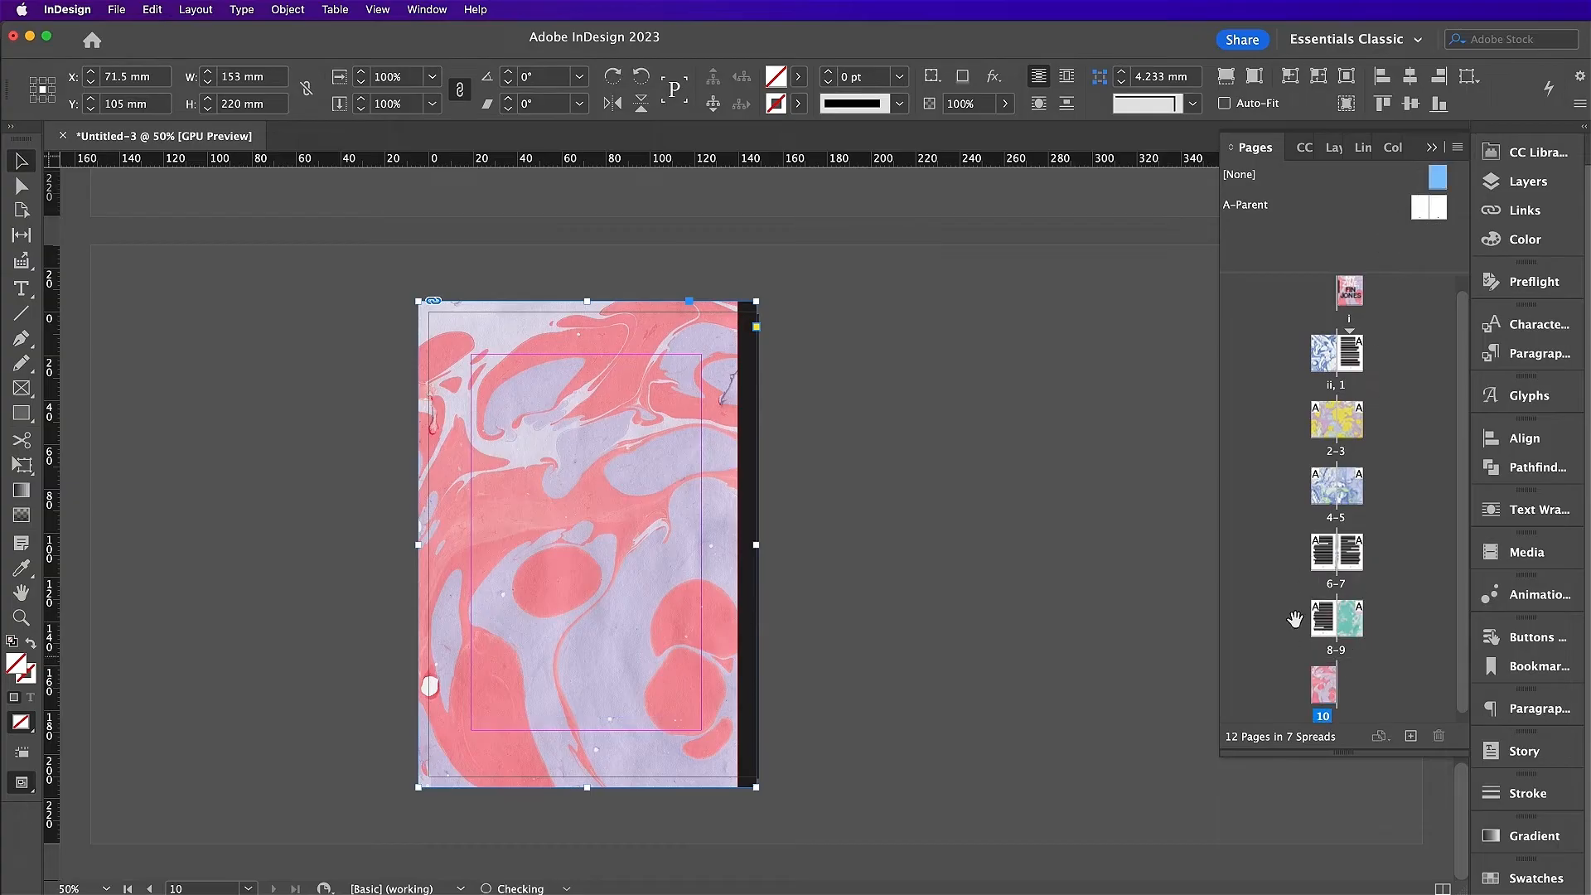
{"action": "double_click", "coordinate": [1322, 351]}
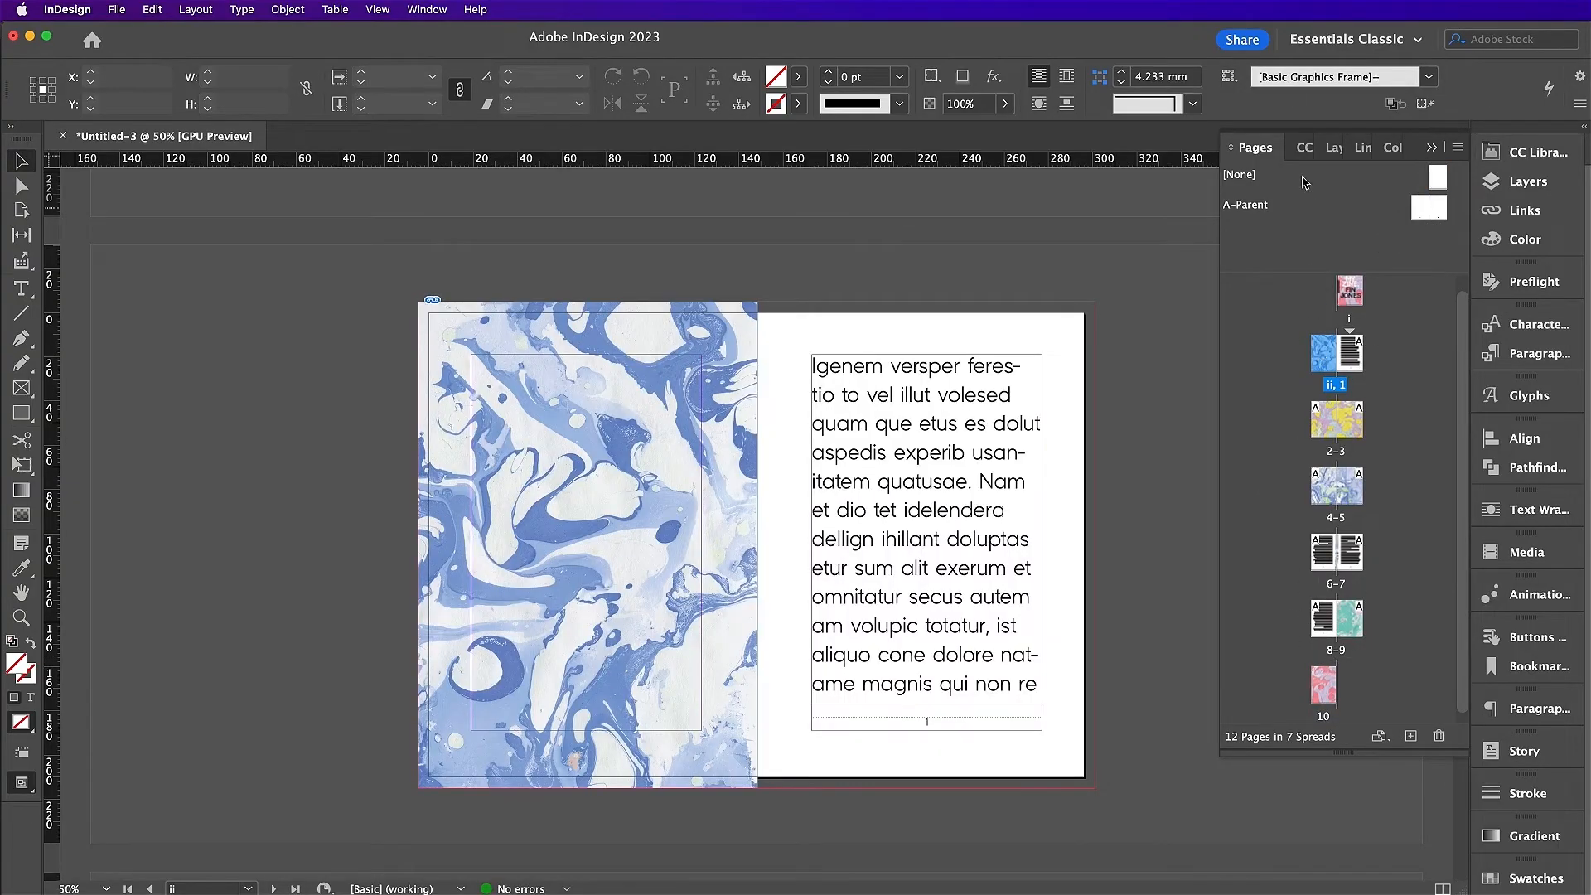
{"action": "left_click", "coordinate": [1333, 147]}
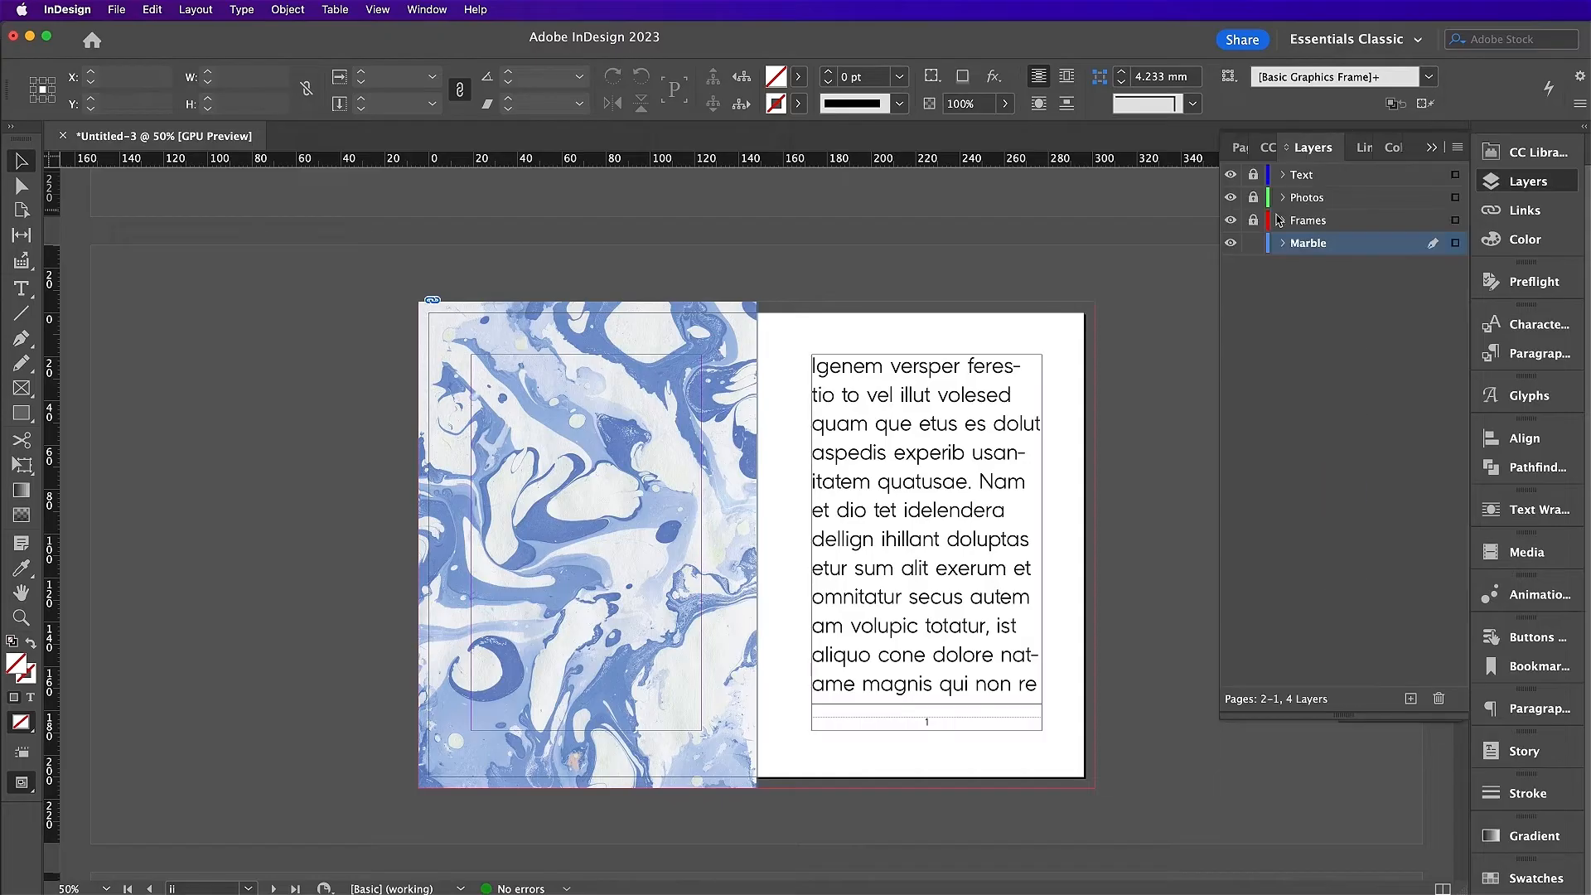
{"action": "left_click", "coordinate": [1320, 220]}
{"action": "left_click", "coordinate": [1253, 243]}
Step: Draw a 104 × 92 mm rectangle on the left page and fill it with [Paper]
{"action": "left_click", "coordinate": [24, 416]}
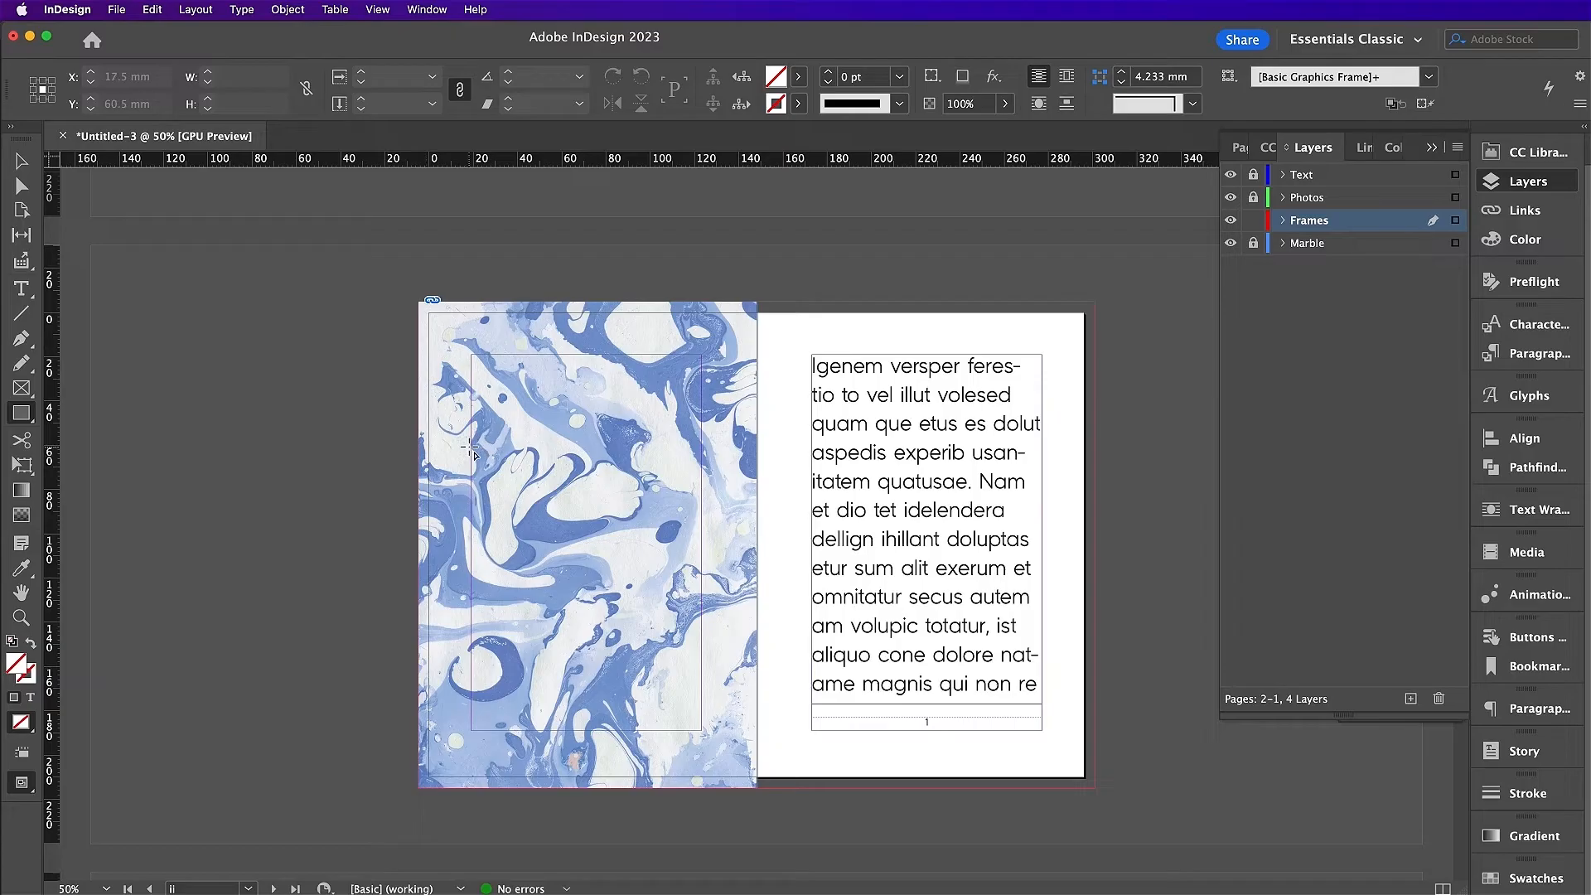
{"action": "left_click_drag", "start_coordinate": [469, 446], "coordinate": [701, 649]}
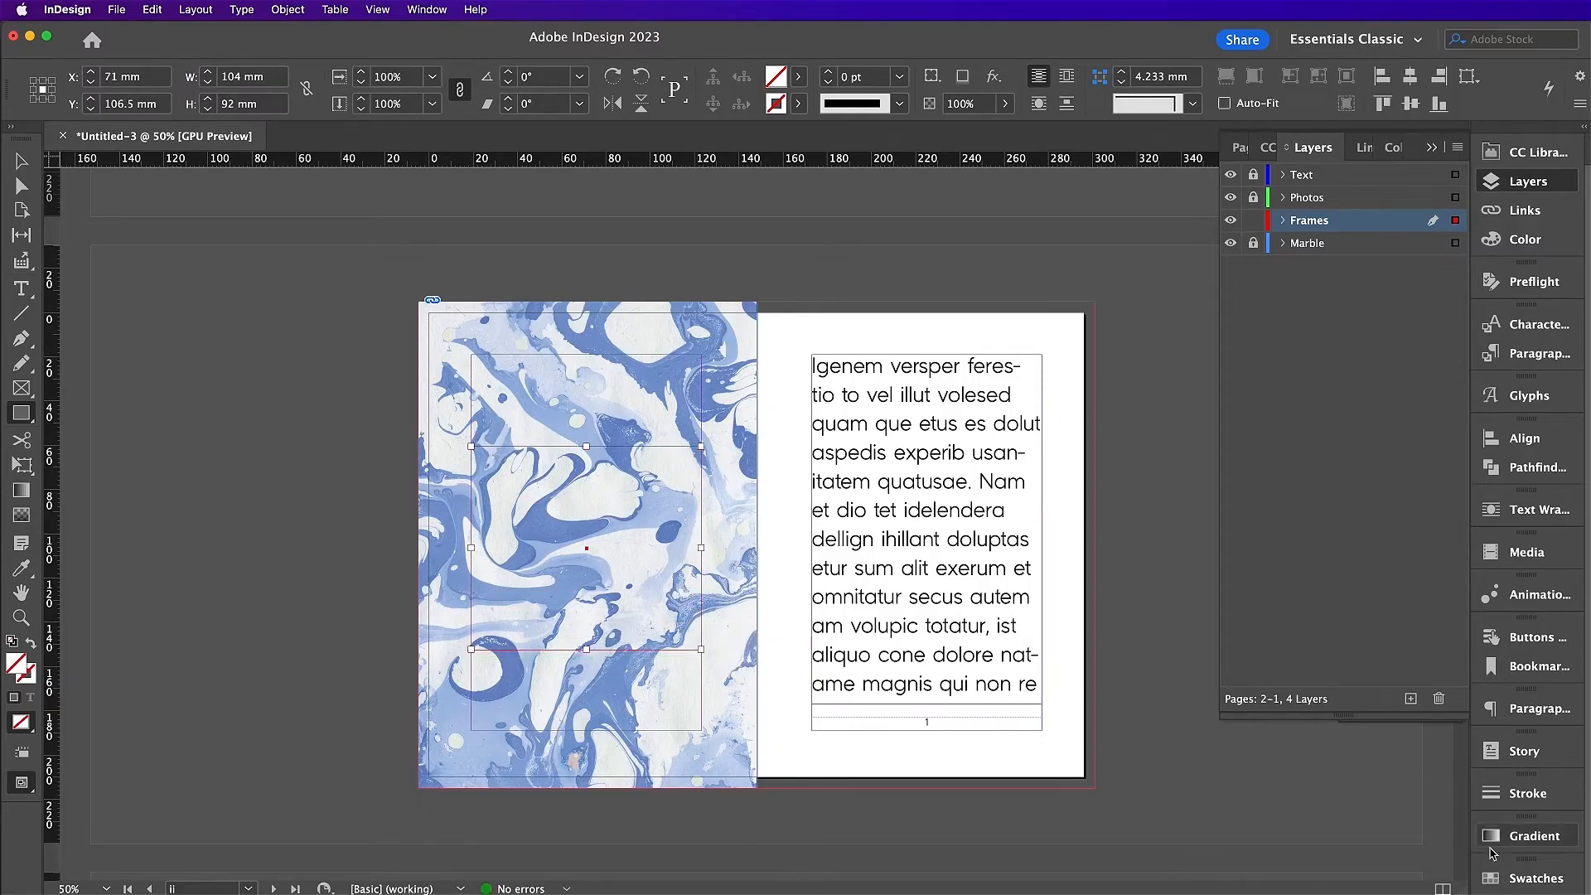
{"action": "left_click", "coordinate": [1491, 879]}
{"action": "left_click", "coordinate": [1229, 614]}
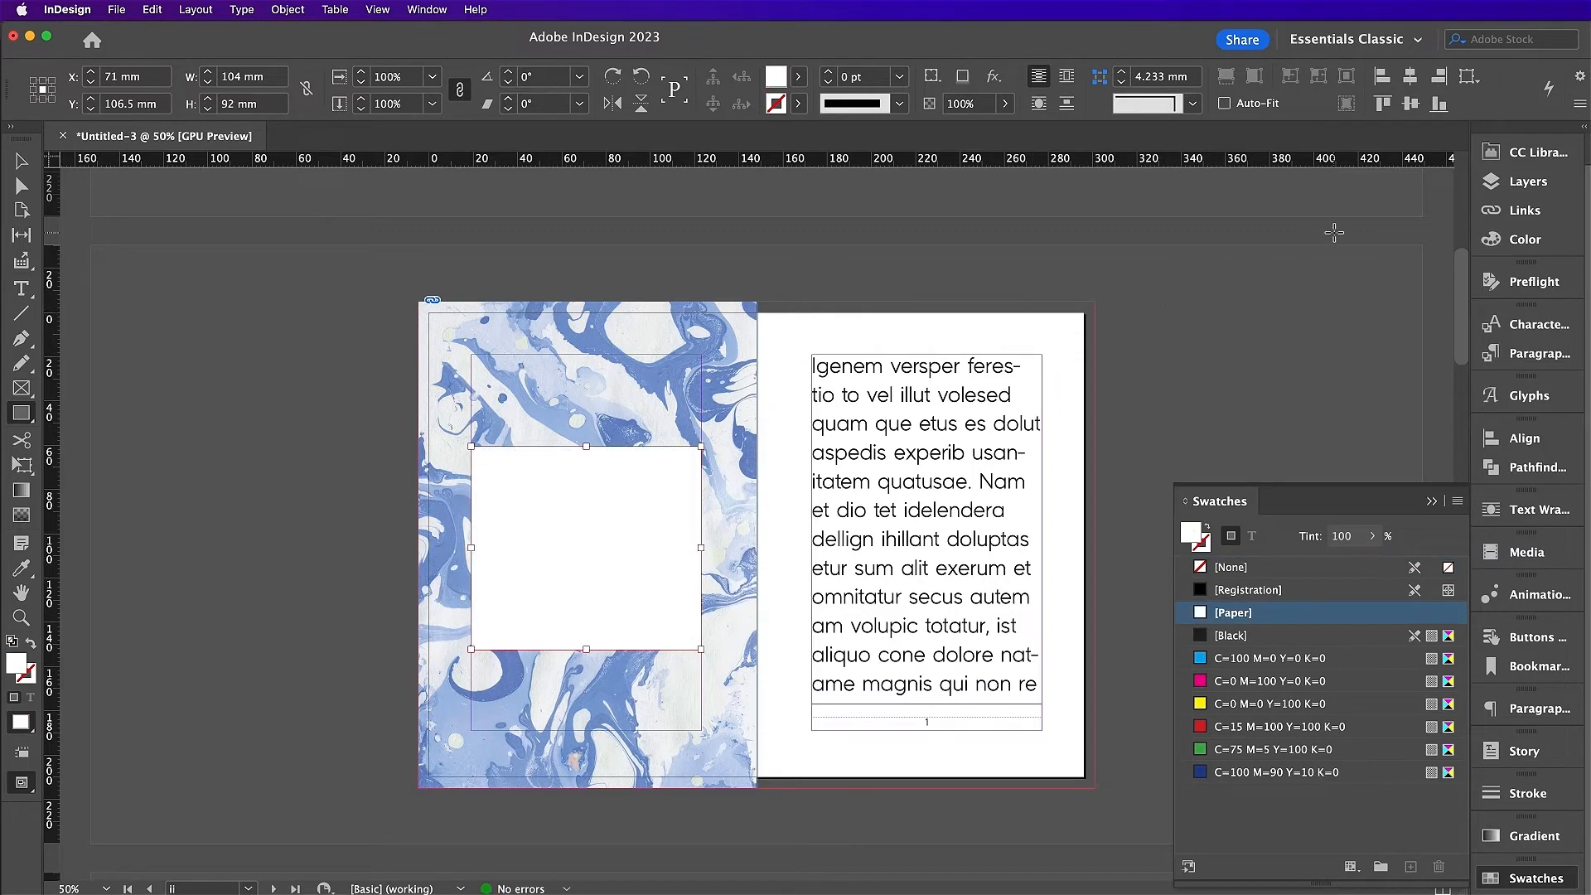
Step: Lock the Frames layer, unlock Photos, and make Photos the active layer
{"action": "left_click", "coordinate": [1502, 183]}
{"action": "left_click", "coordinate": [1253, 197]}
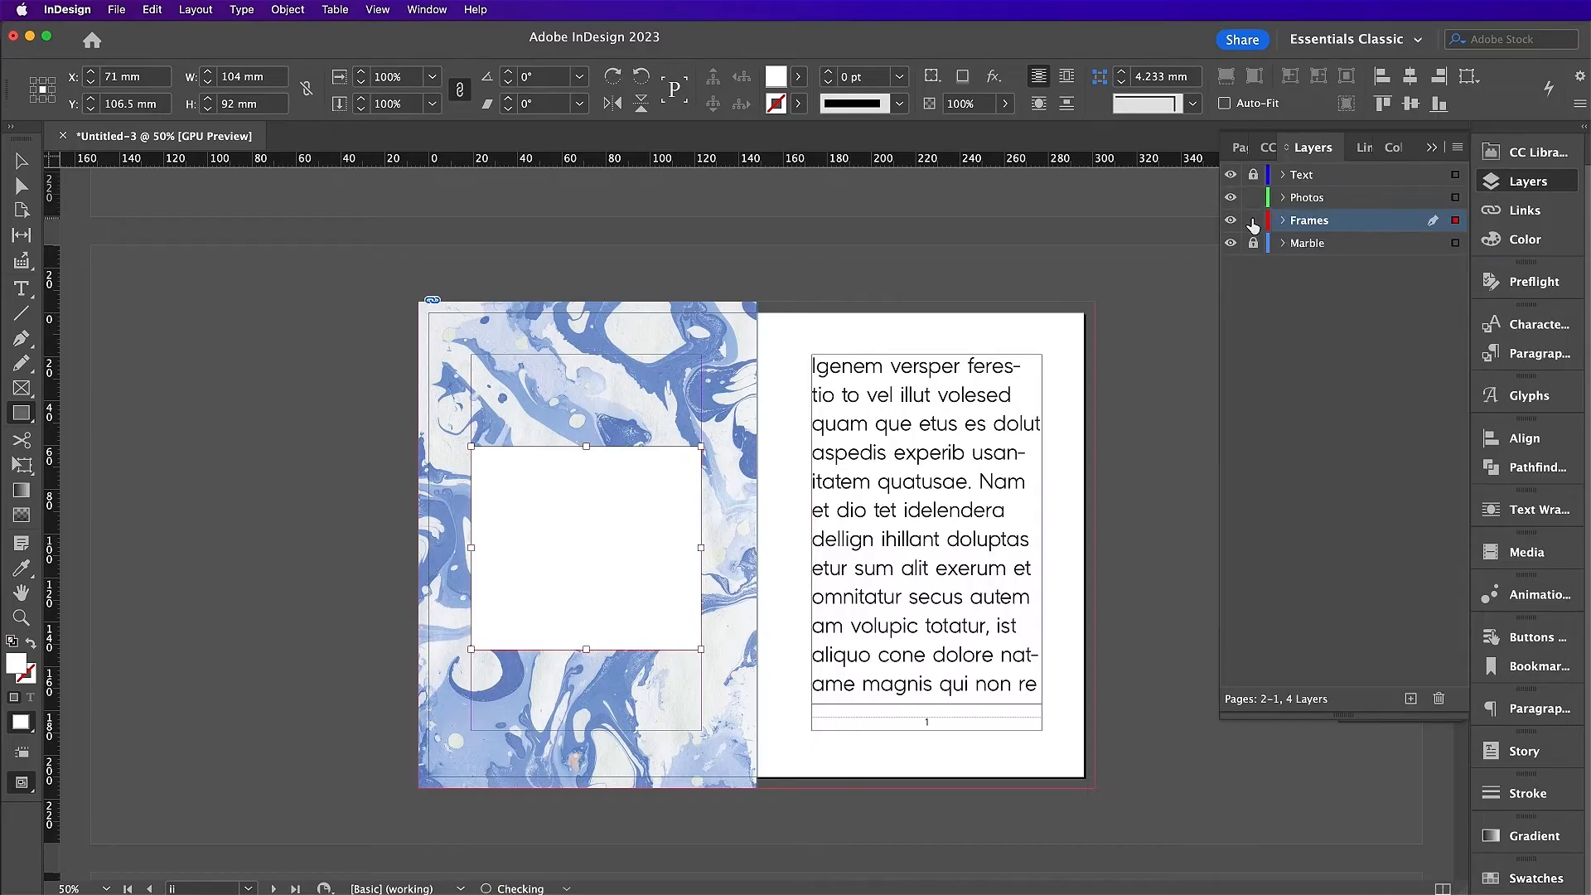
{"action": "left_click", "coordinate": [1253, 220]}
{"action": "left_click", "coordinate": [1307, 197]}
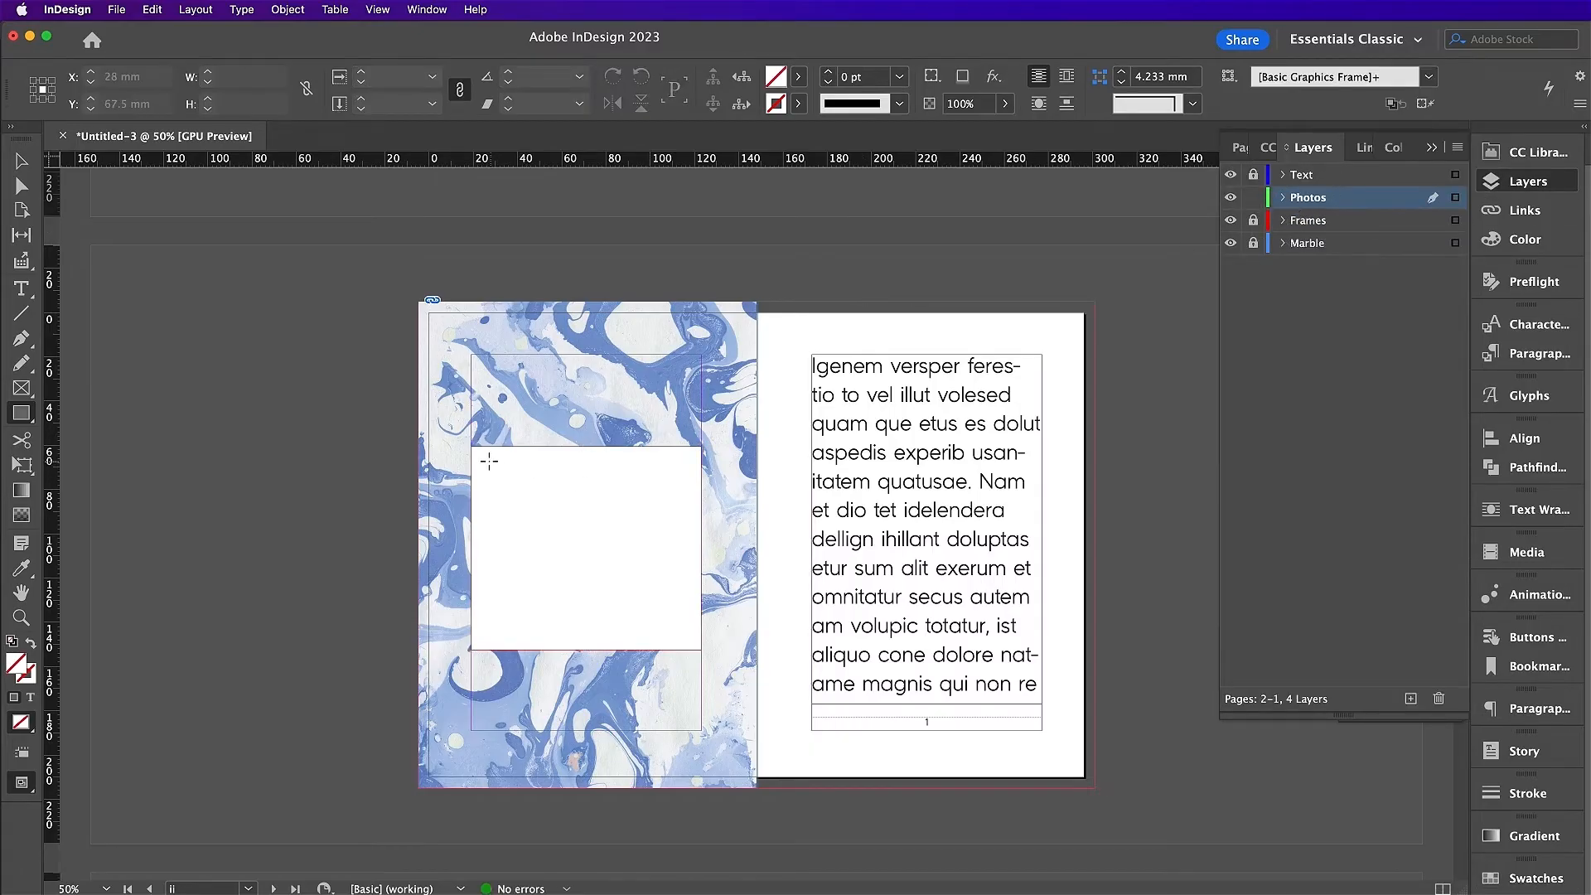
Step: Draw a photo frame inside the white panel and place the smiling man photo into it
{"action": "left_click_drag", "start_coordinate": [481, 455], "coordinate": [694, 607]}
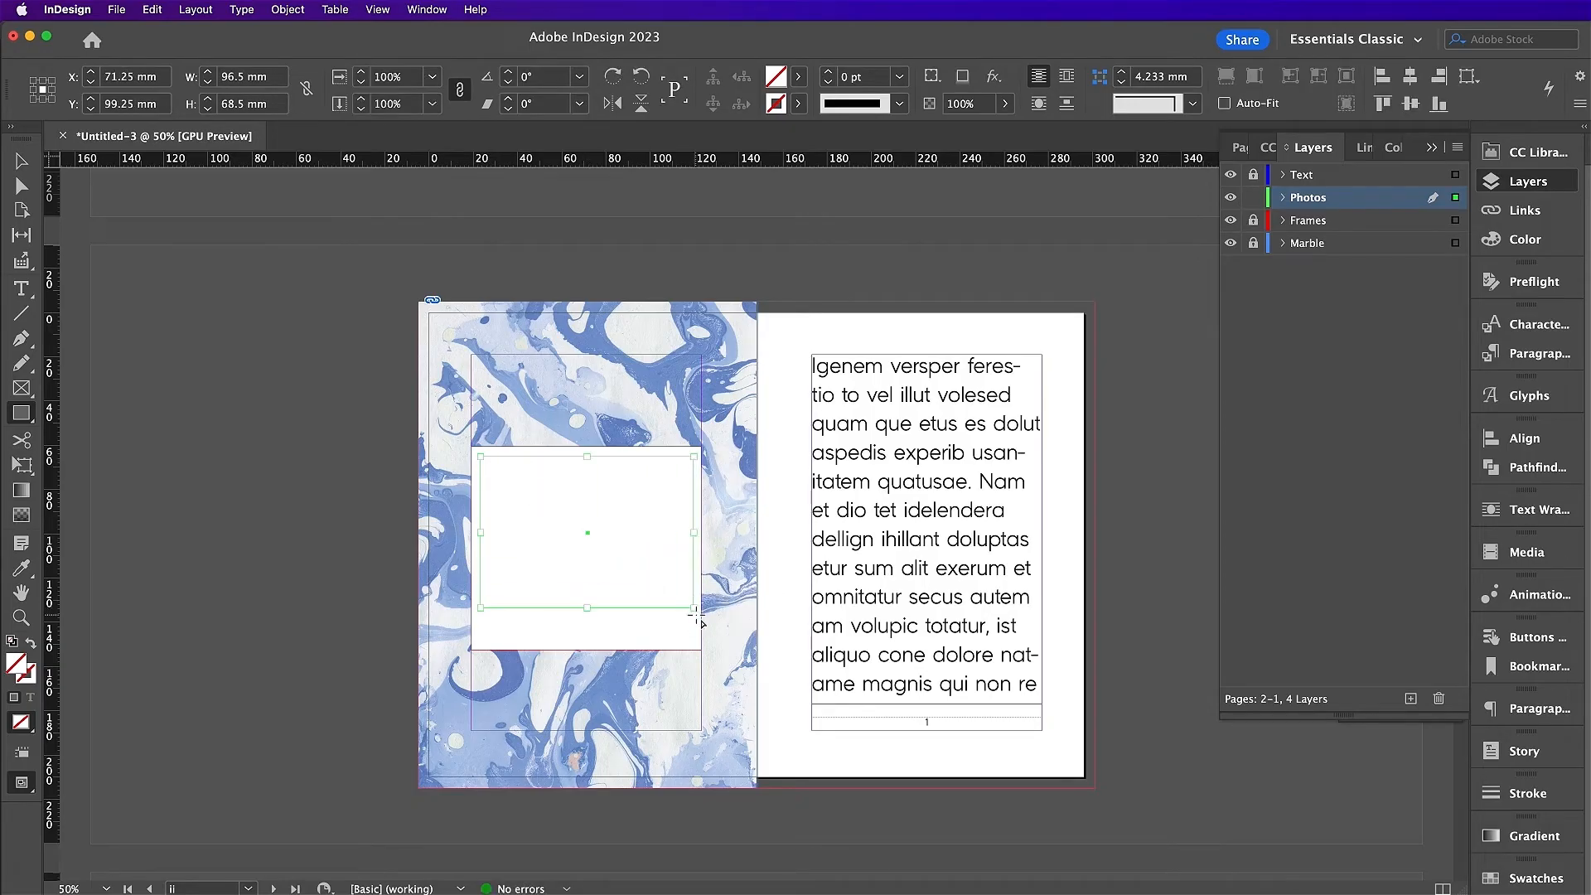
{"action": "key", "text": "super+1"}
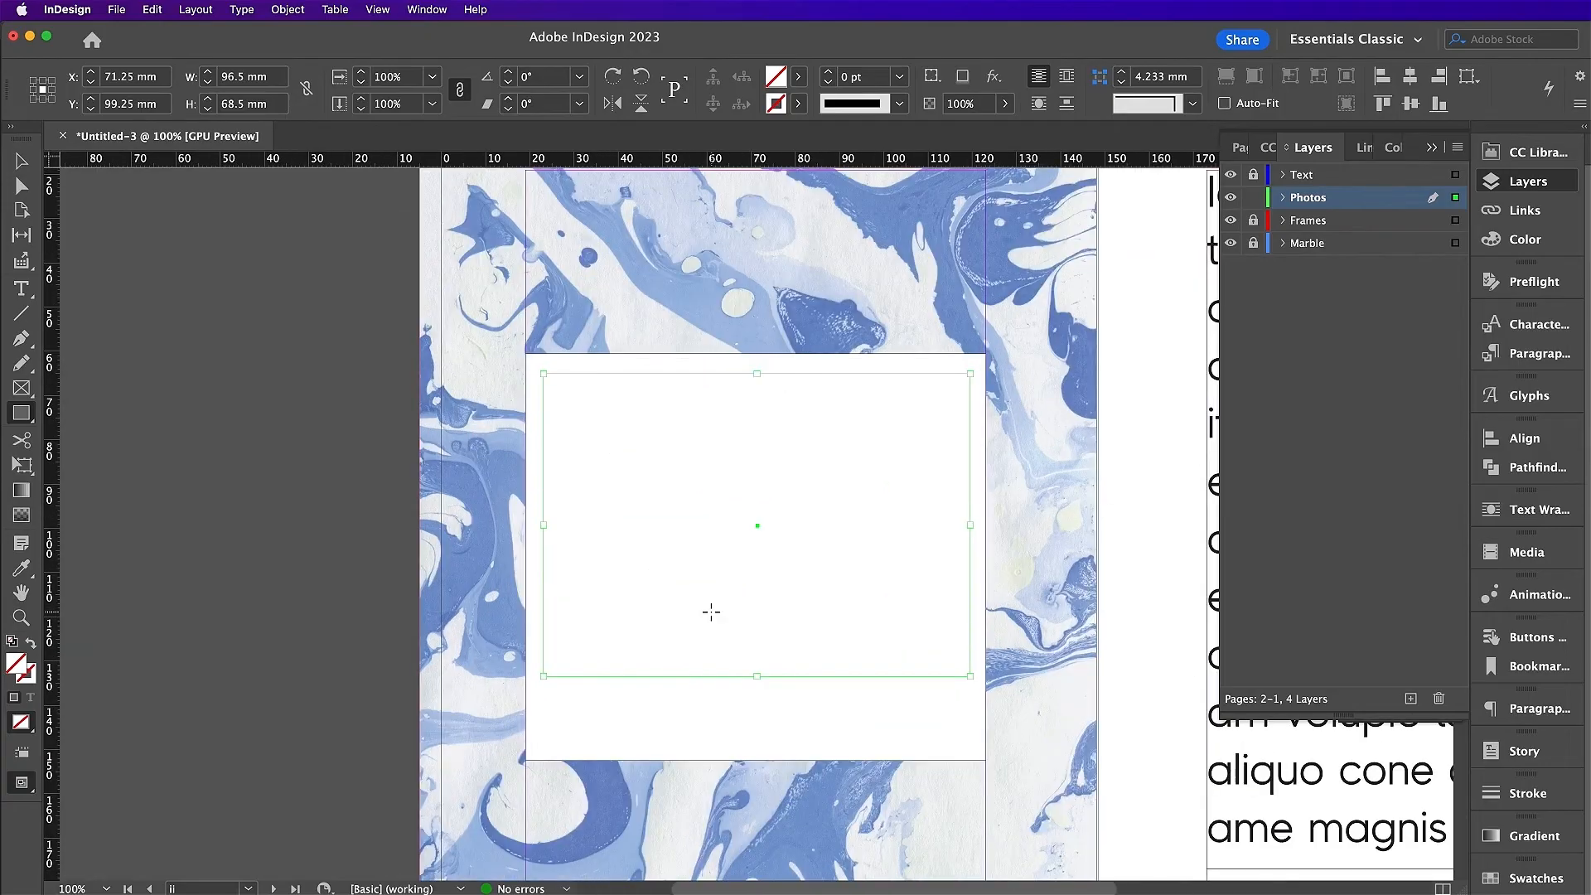
{"action": "key", "text": "v"}
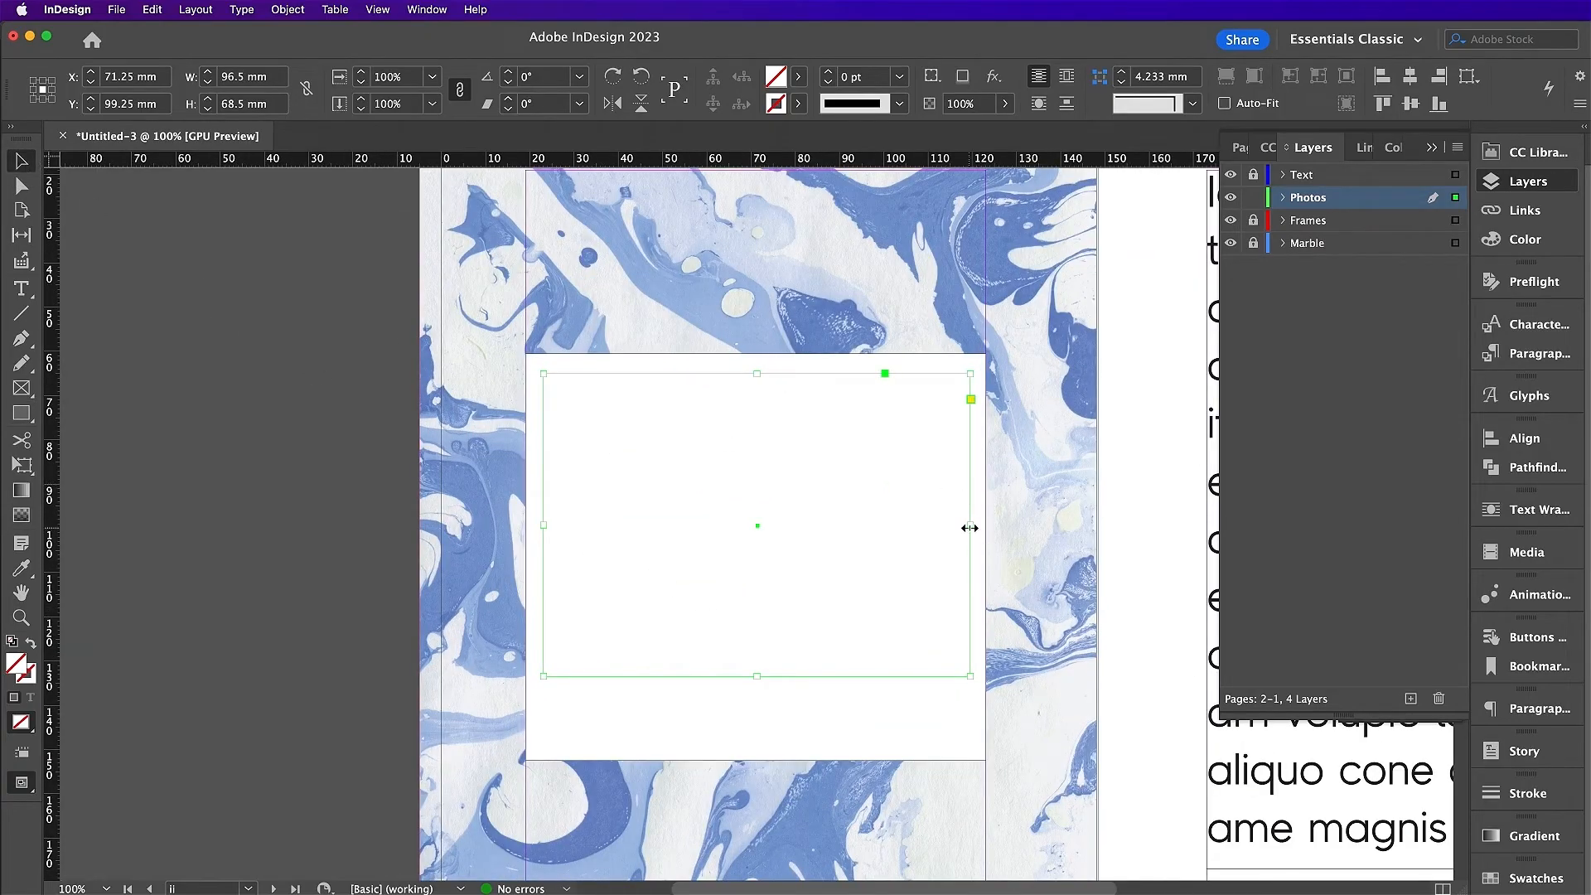
{"action": "left_click_drag", "start_coordinate": [970, 527], "coordinate": [968, 527]}
{"action": "key", "text": "super+d"}
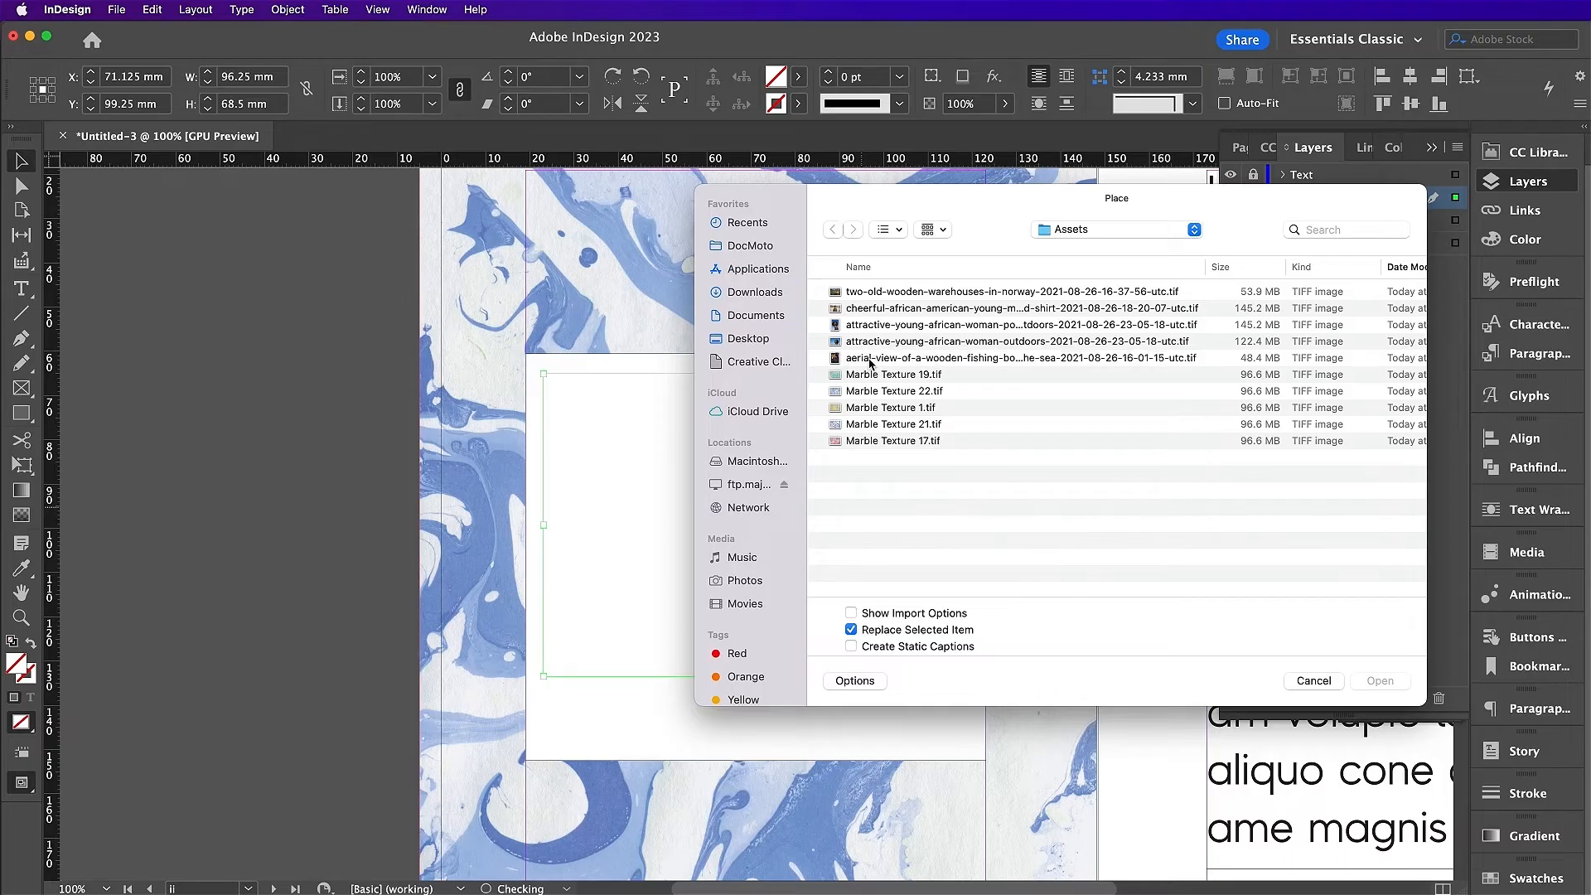
{"action": "double_click", "coordinate": [867, 307]}
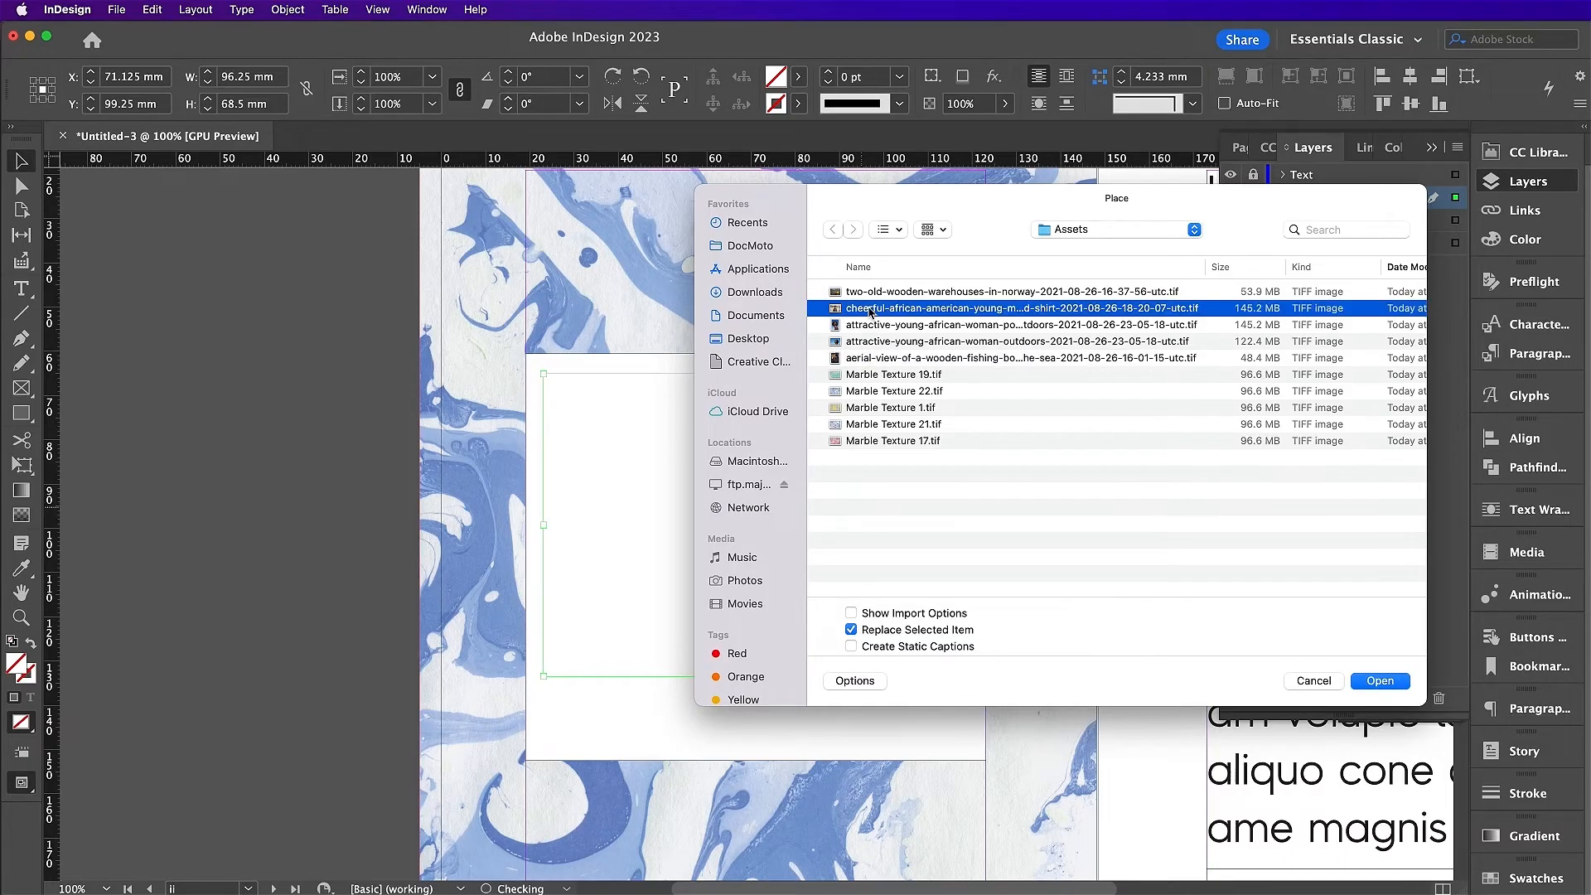
Step: Set the photo's content scale to 18% so the man fits the frame
{"action": "left_click", "coordinate": [755, 525]}
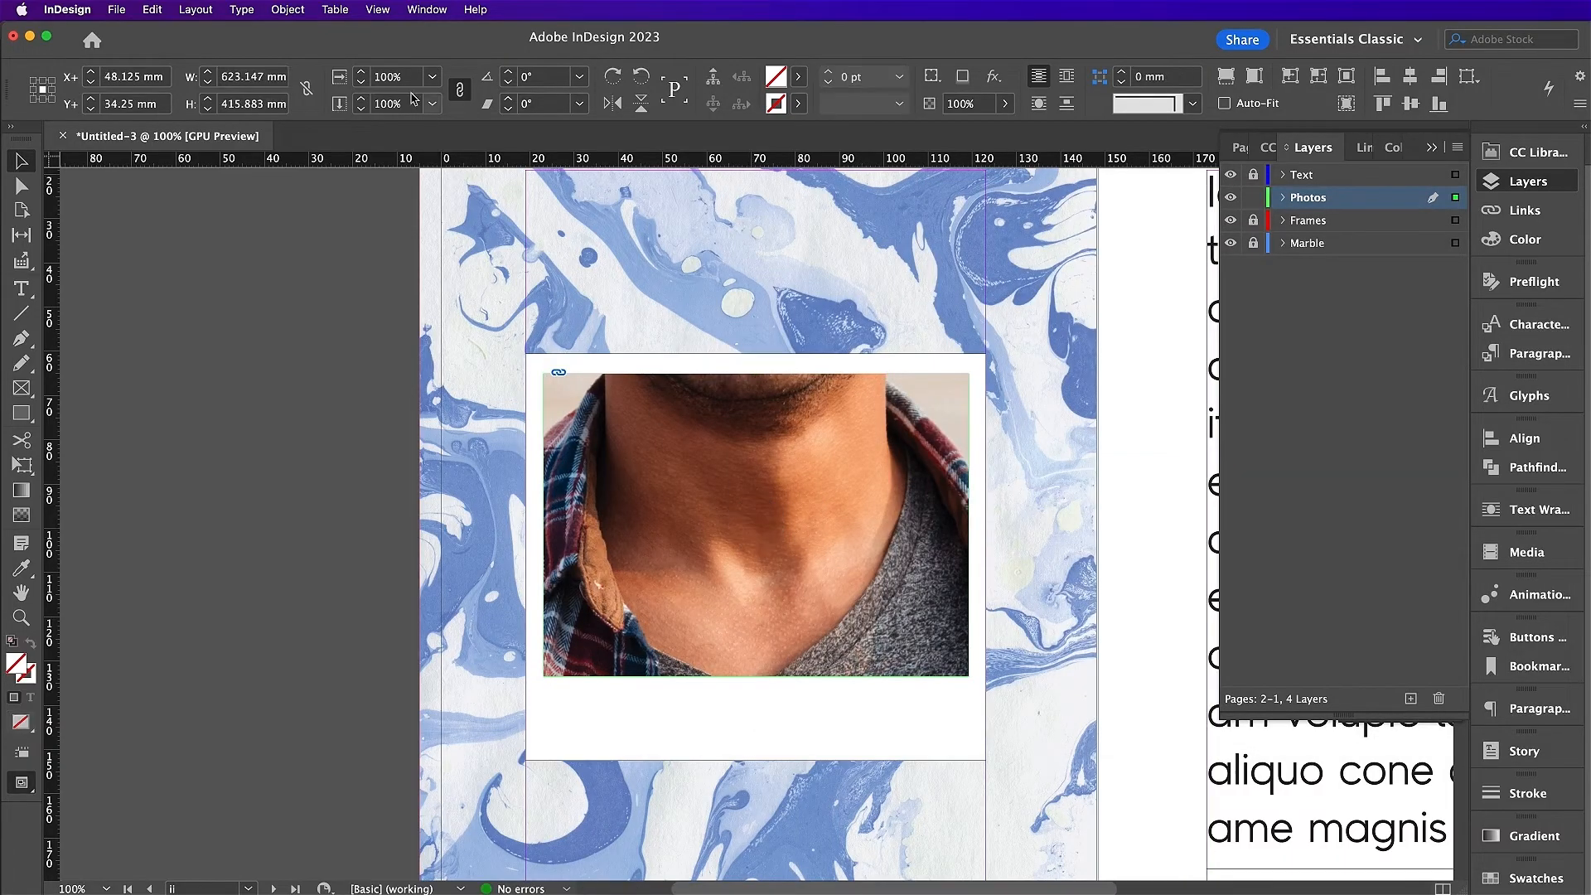
{"action": "triple_click", "coordinate": [400, 77]}
{"action": "type", "text": "90"}
{"action": "key", "text": "Return"}
{"action": "type", "text": "20"}
{"action": "key", "text": "Return"}
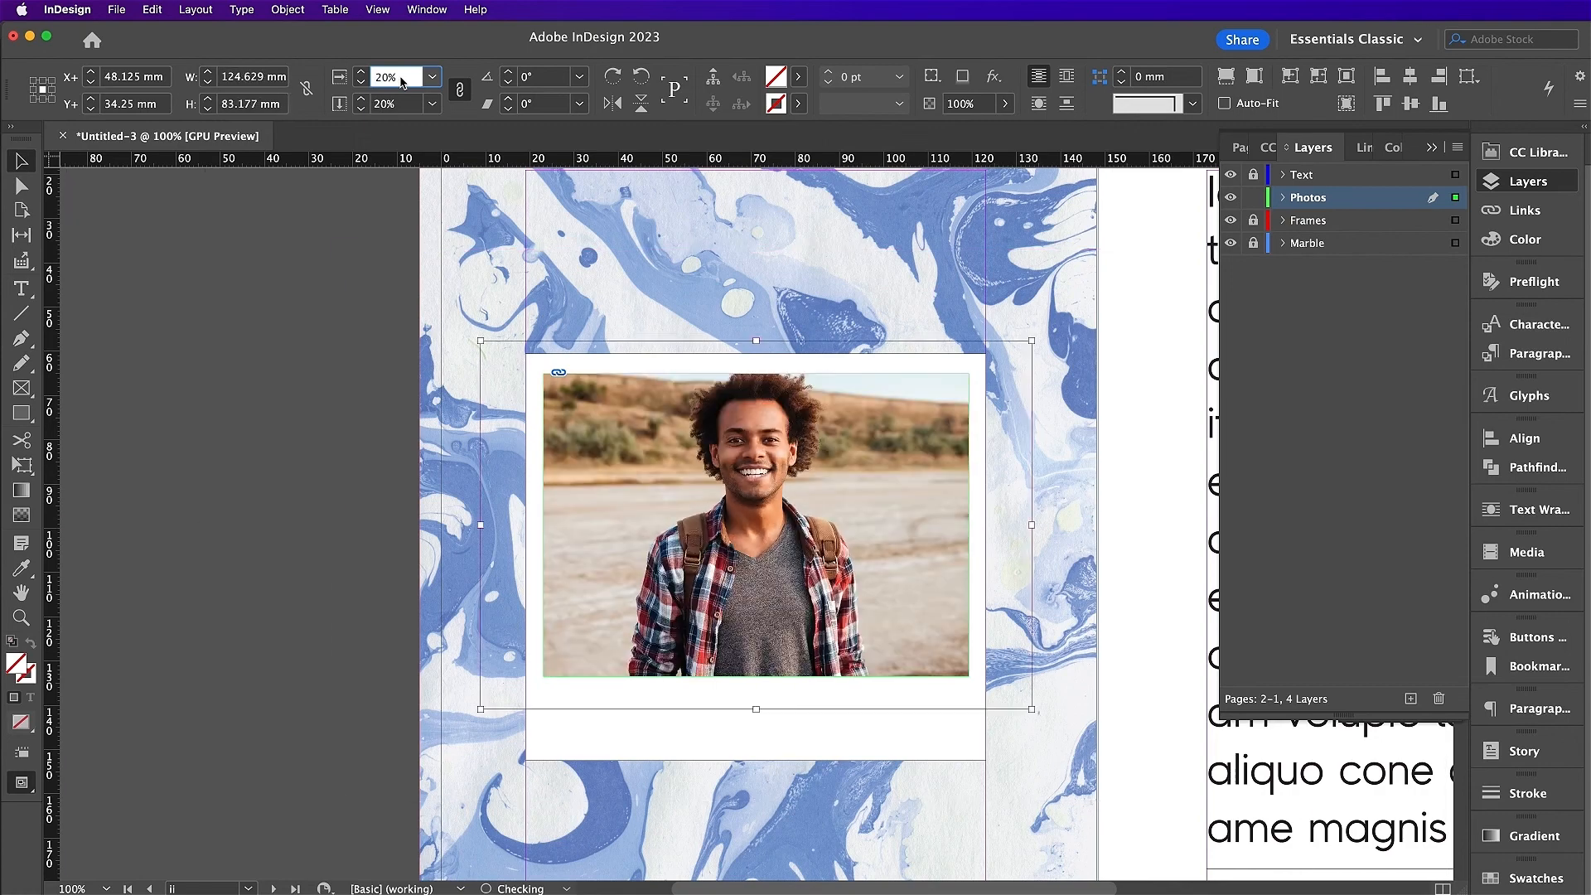
{"action": "type", "text": "18"}
{"action": "key", "text": "Return"}
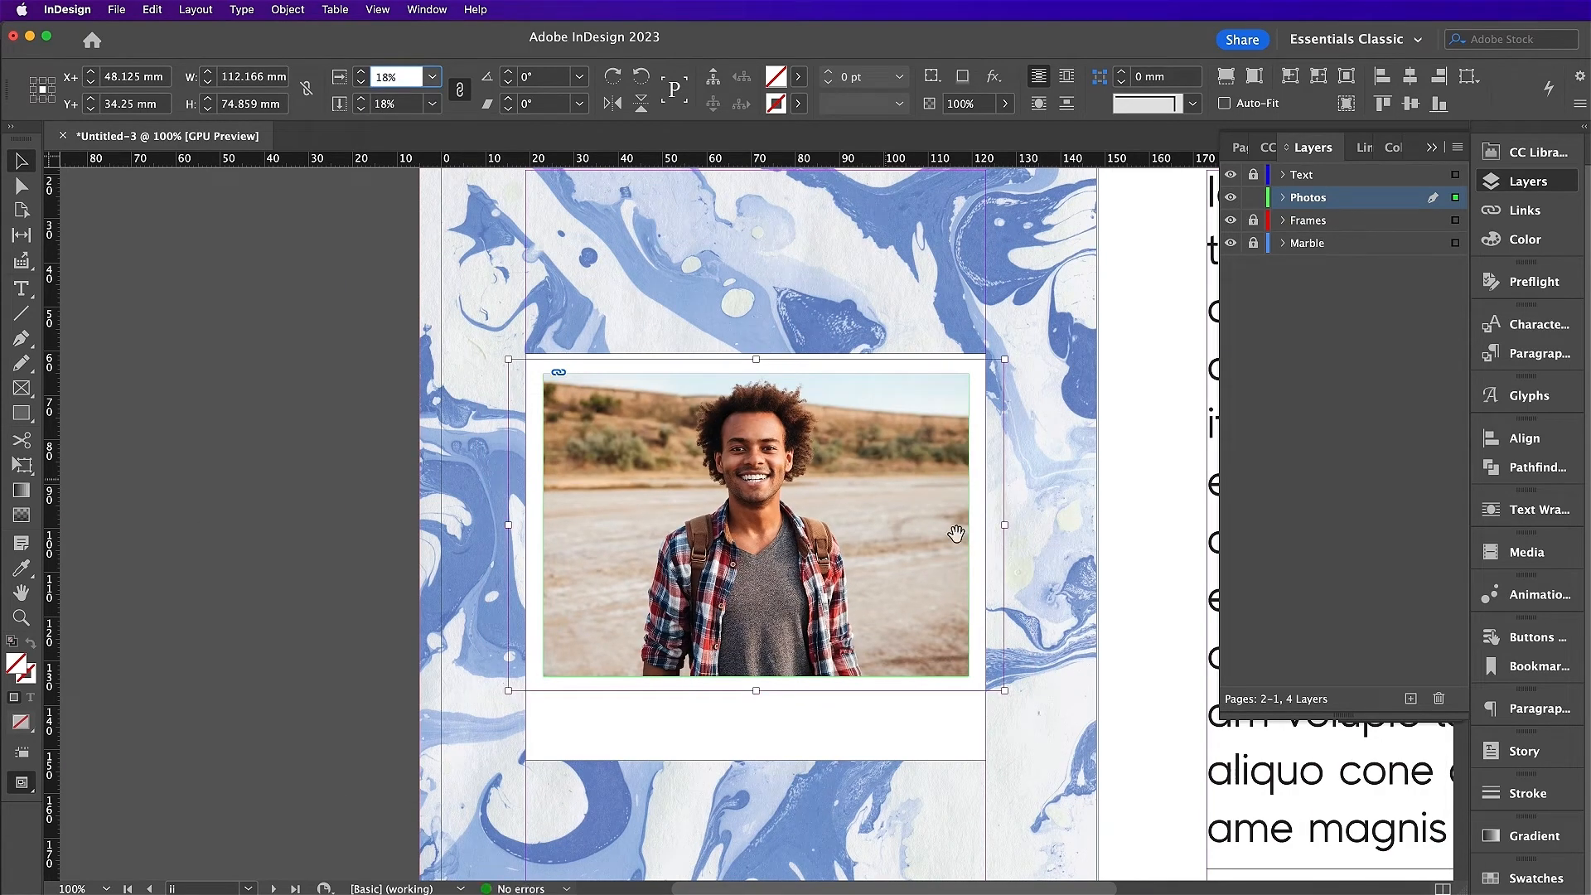
{"action": "left_click", "coordinate": [1051, 628]}
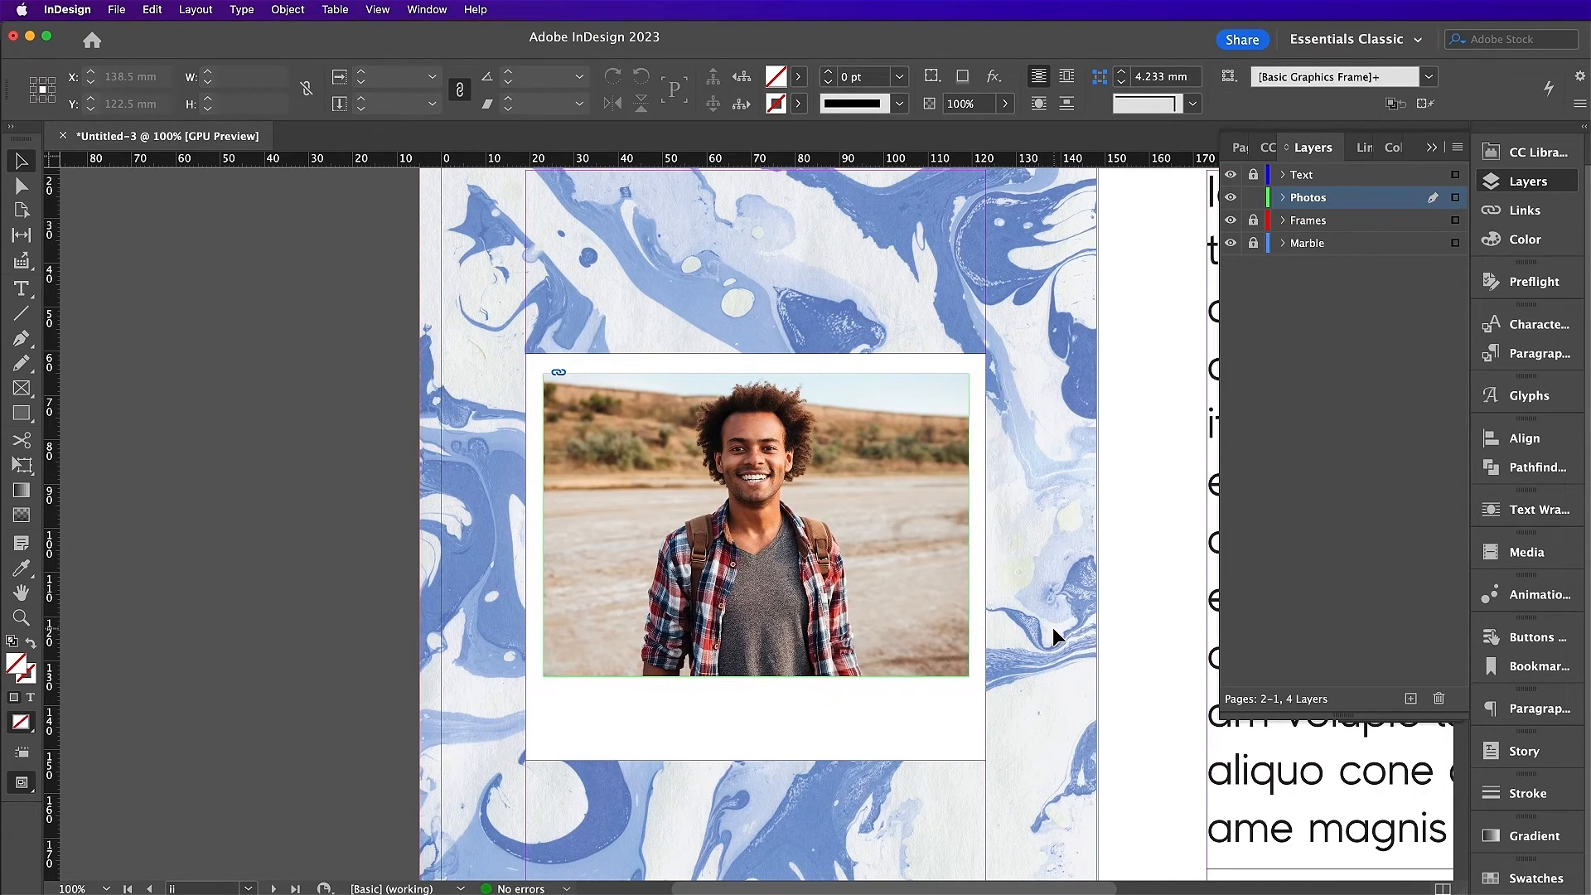
Step: On the Text layer, draw a caption frame below the photo and type the caption
{"action": "key", "text": "t"}
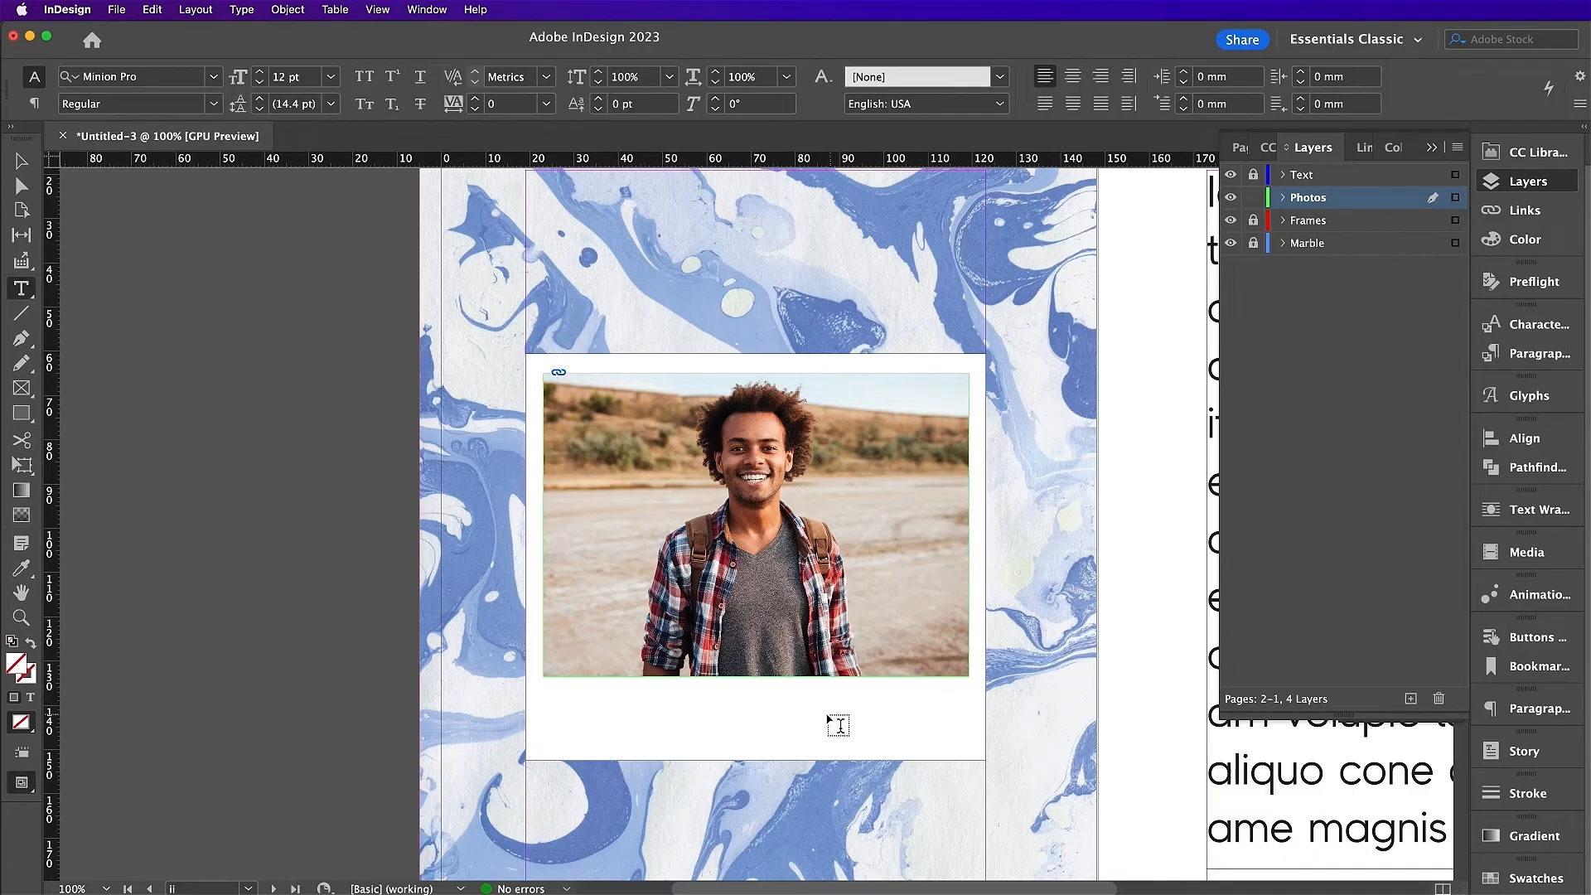
{"action": "left_click", "coordinate": [1253, 197]}
{"action": "left_click", "coordinate": [1253, 174]}
{"action": "left_click", "coordinate": [1330, 176]}
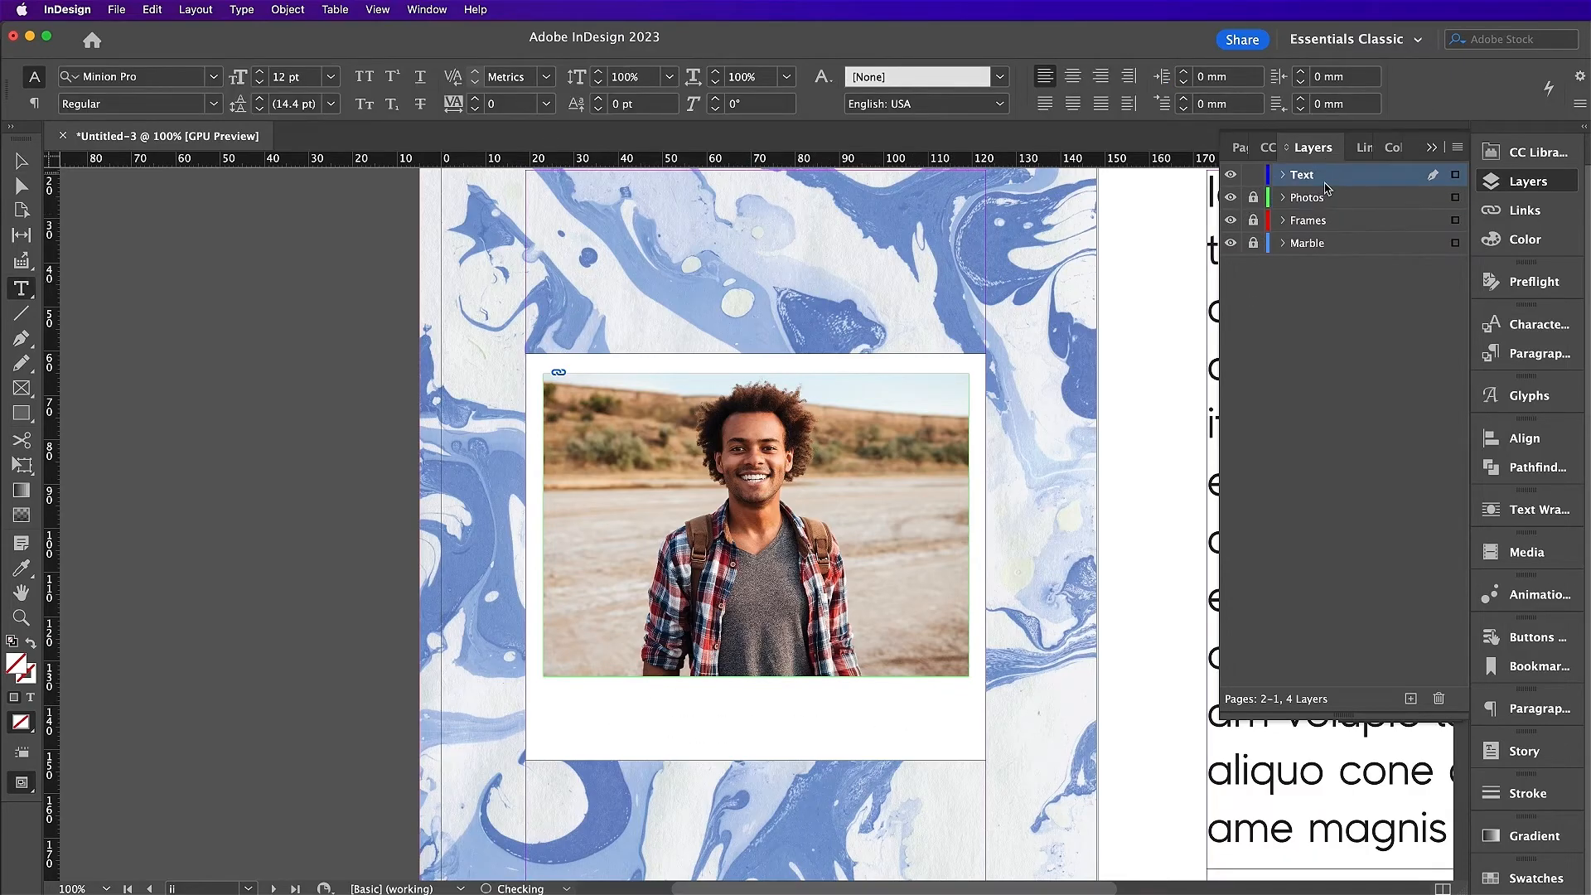
{"action": "left_click_drag", "start_coordinate": [545, 691], "coordinate": [968, 733]}
{"action": "type", "text": "your caption here"}
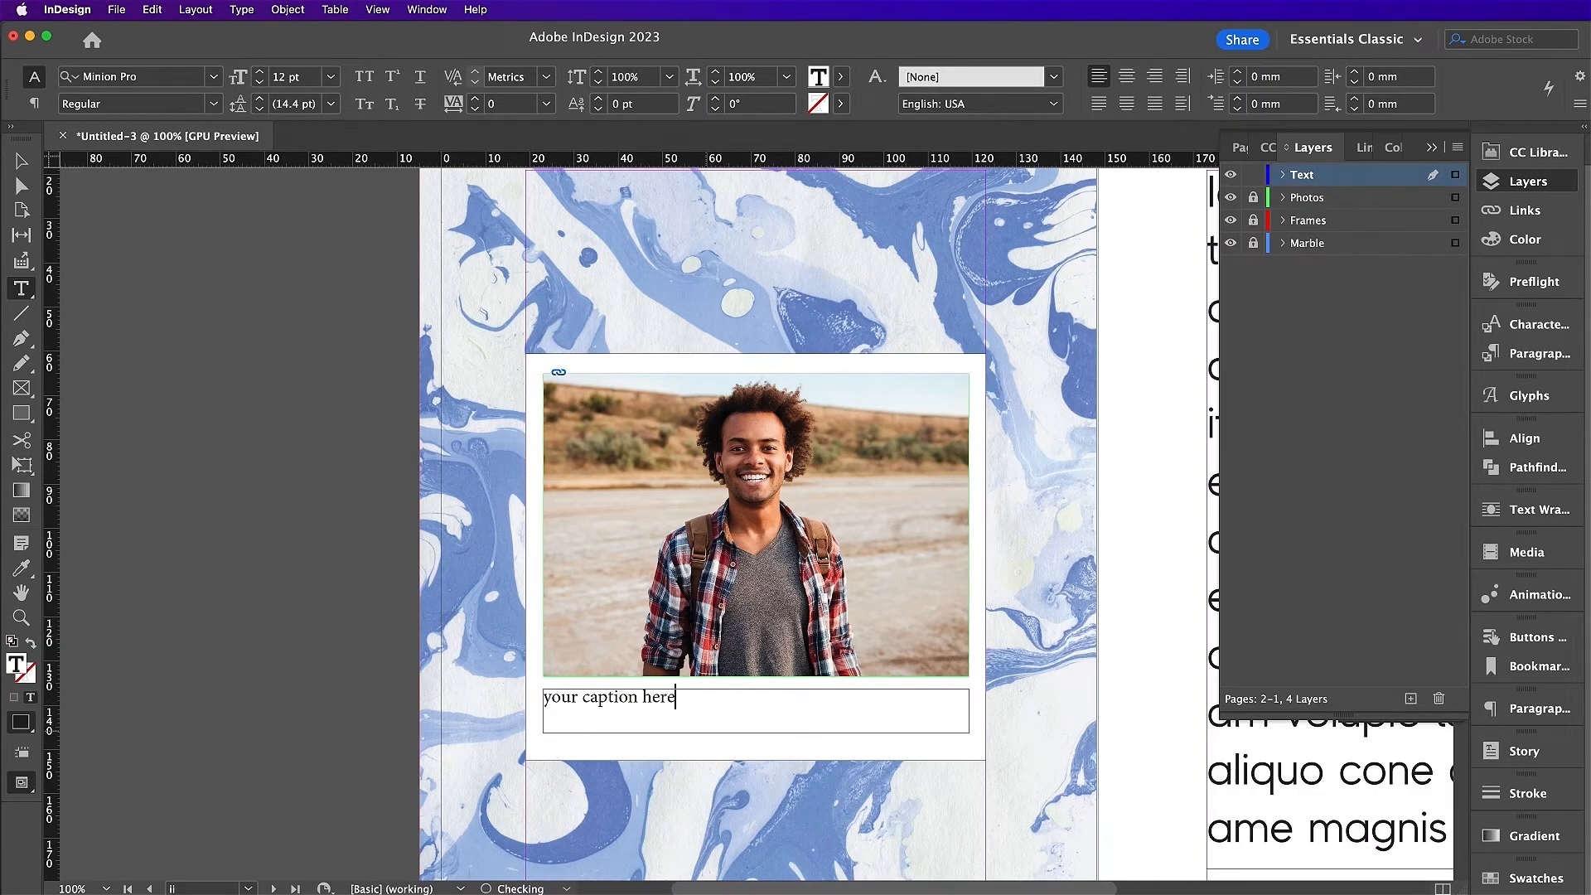
{"action": "key", "text": "super+a"}
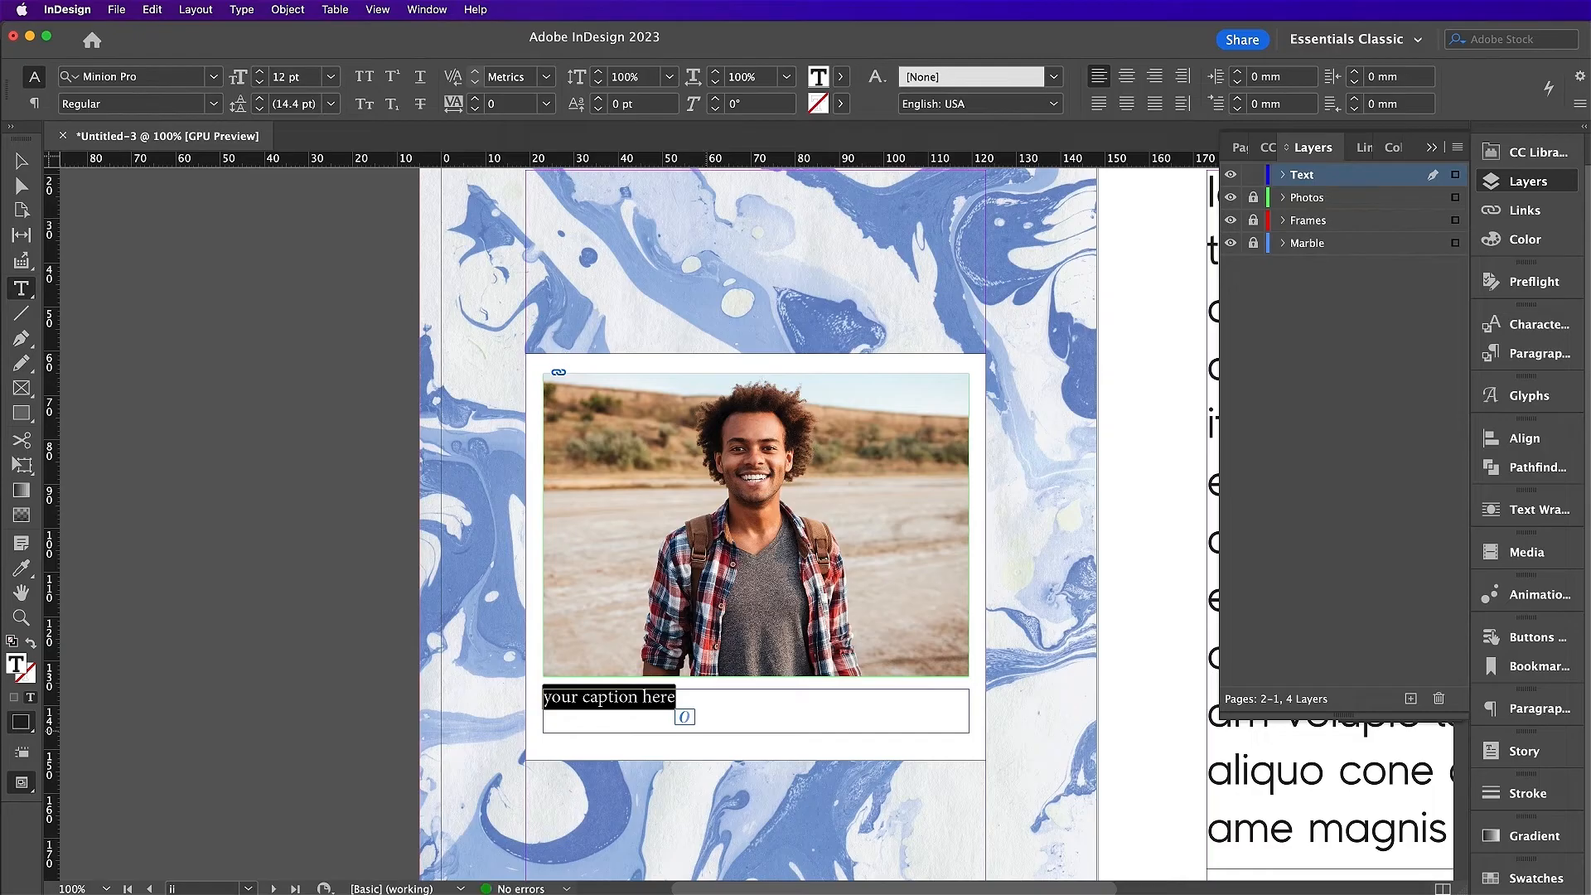
Step: Style the caption in Riveruta Regular, All Caps, centred, at 11 pt
{"action": "left_click", "coordinate": [131, 77]}
{"action": "type", "text": "div"}
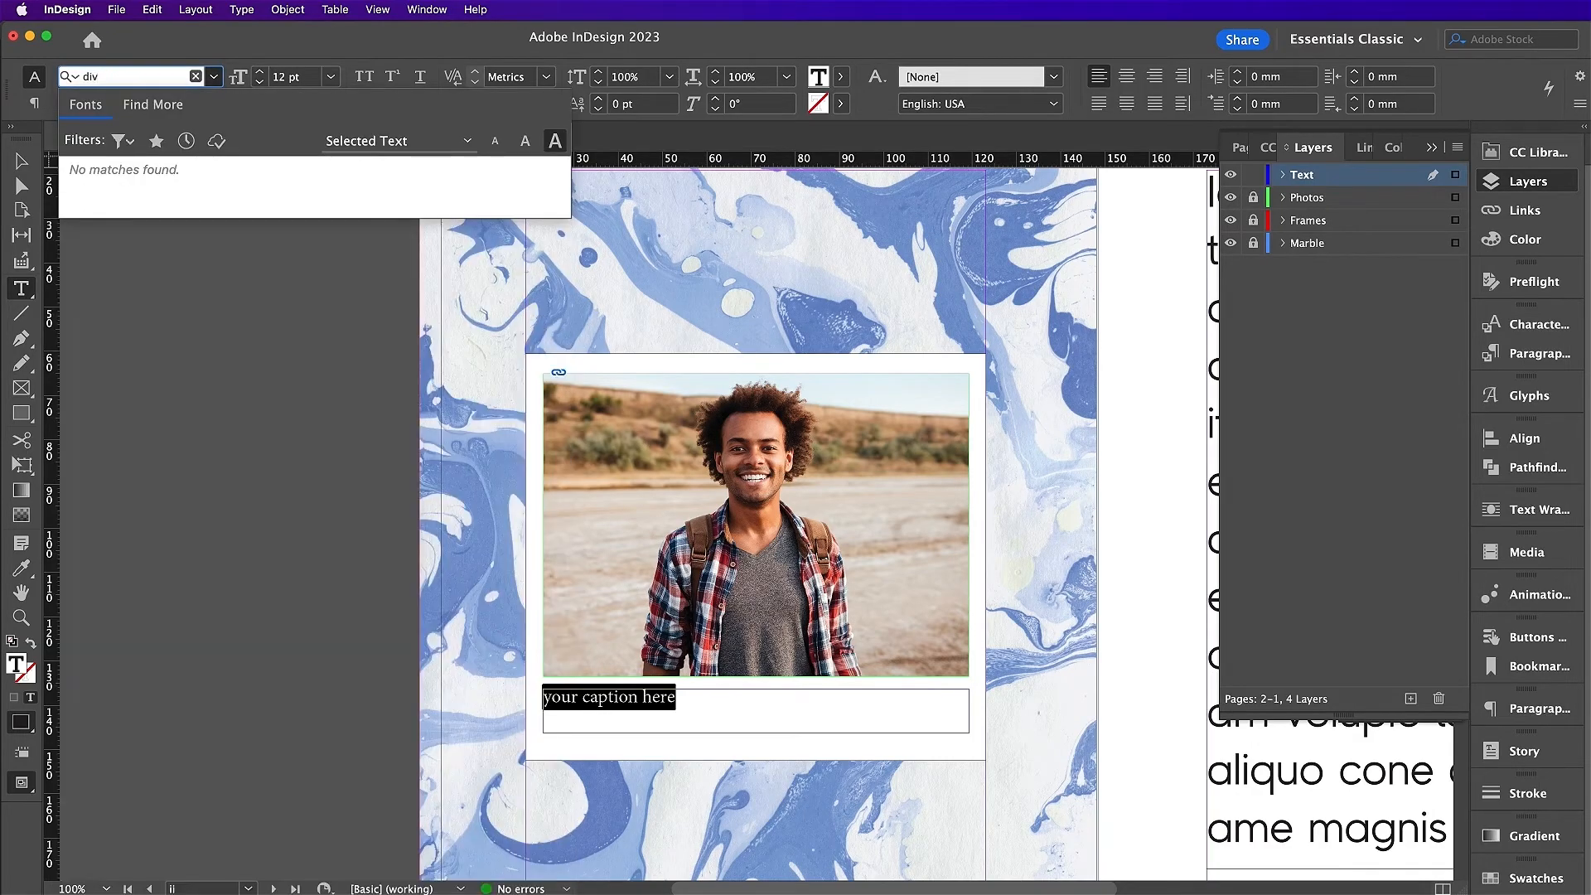
{"action": "key", "text": "BackSpace"}
{"action": "key", "text": "BackSpace"}
{"action": "key", "text": "BackSpace"}
{"action": "type", "text": "riv"}
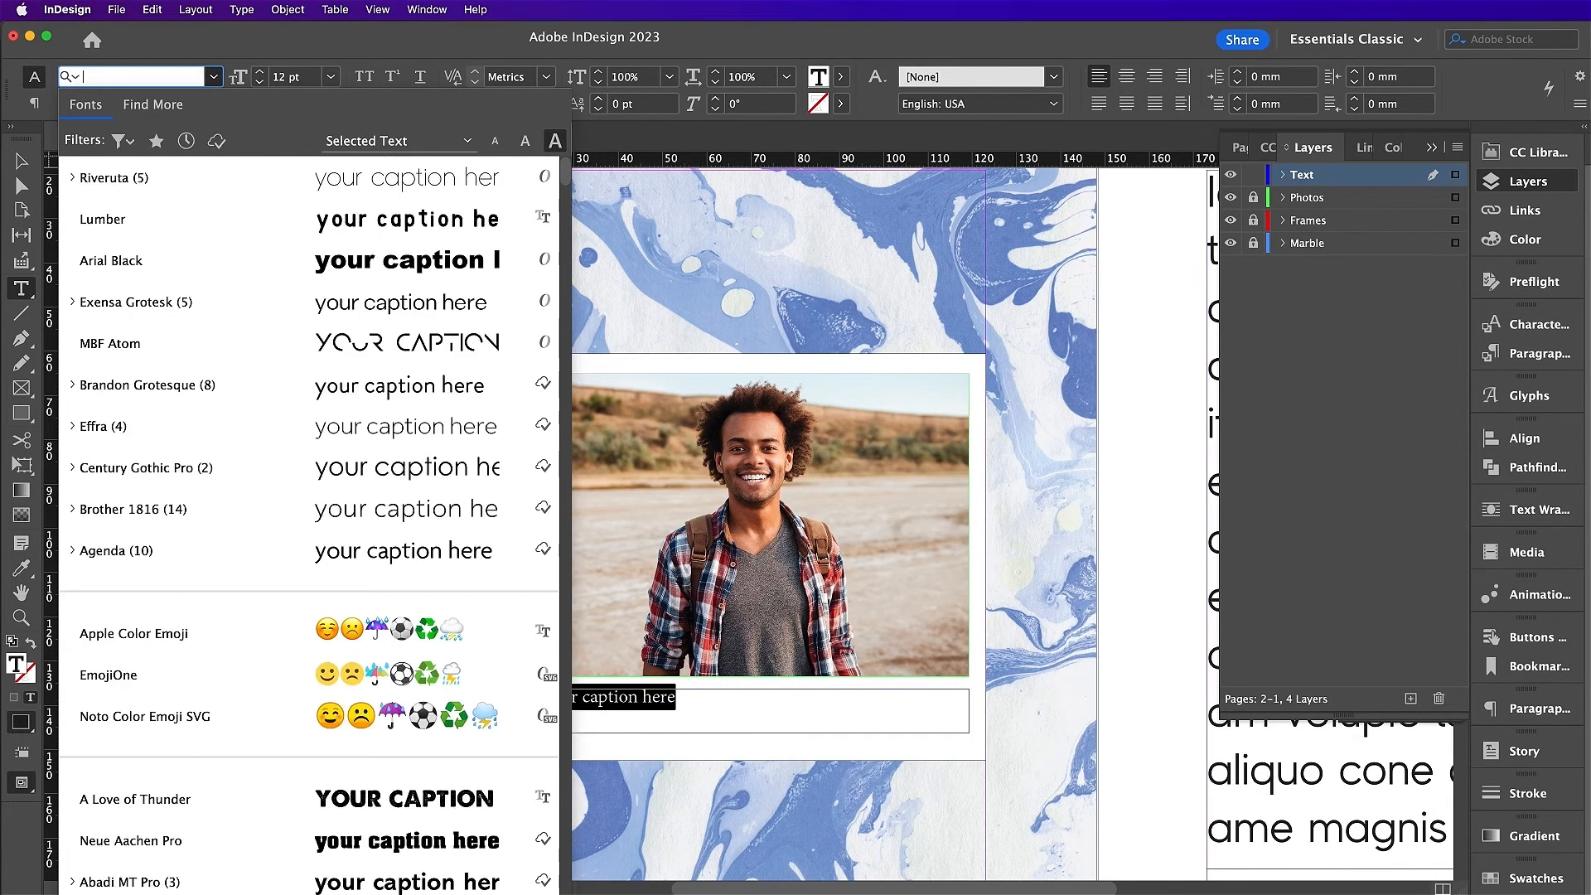
{"action": "key", "text": "Down"}
{"action": "key", "text": "Down"}
{"action": "key", "text": "Down"}
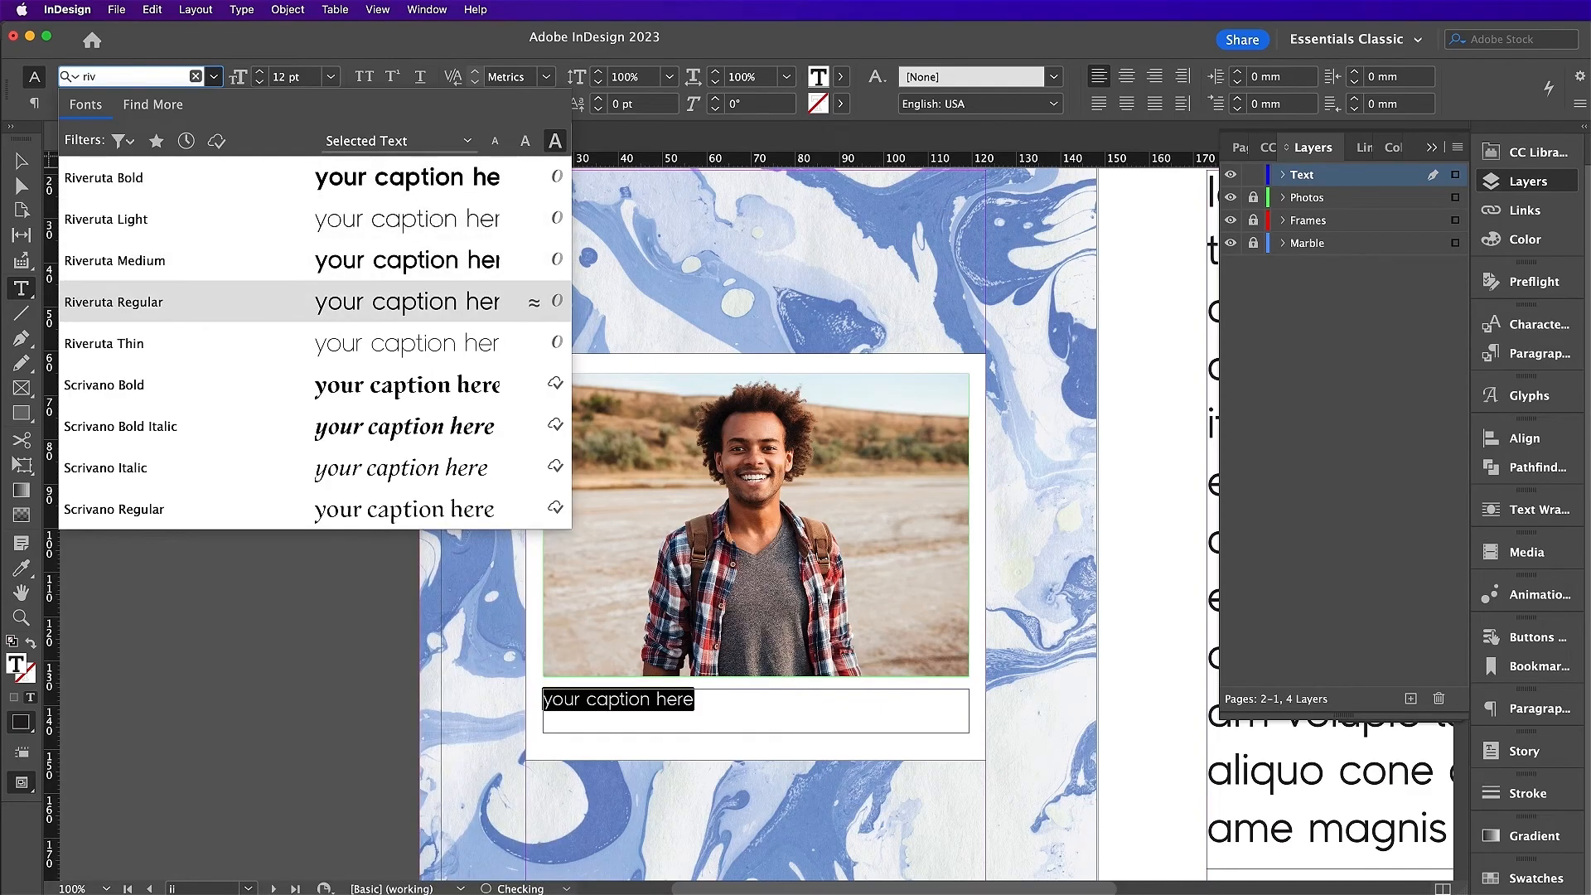
{"action": "key", "text": "Return"}
{"action": "left_click", "coordinate": [363, 76]}
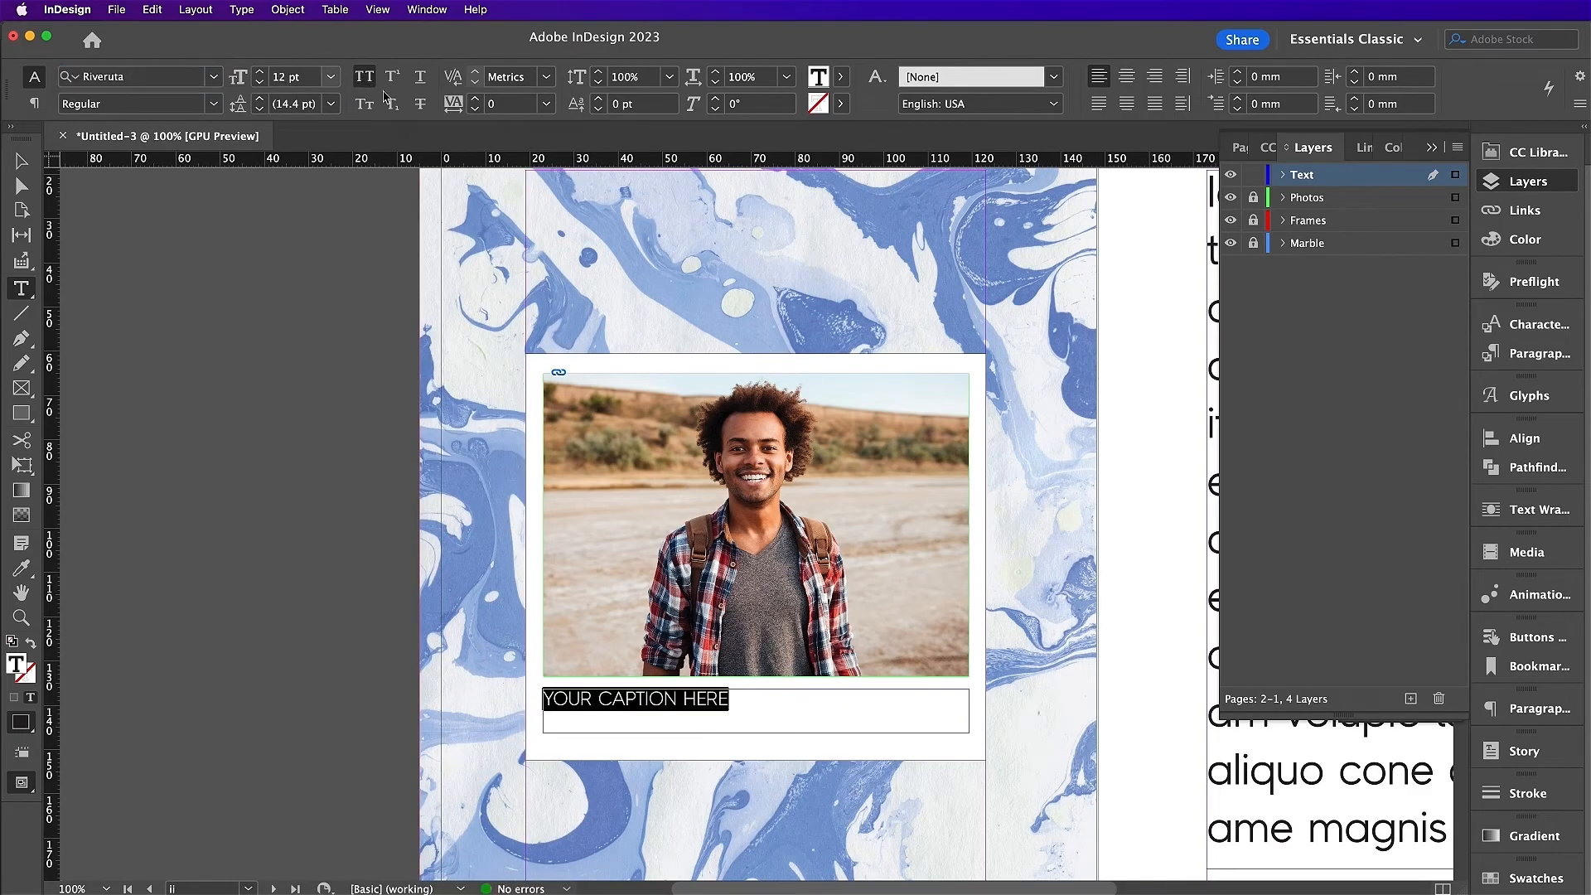
{"action": "left_click", "coordinate": [1125, 77]}
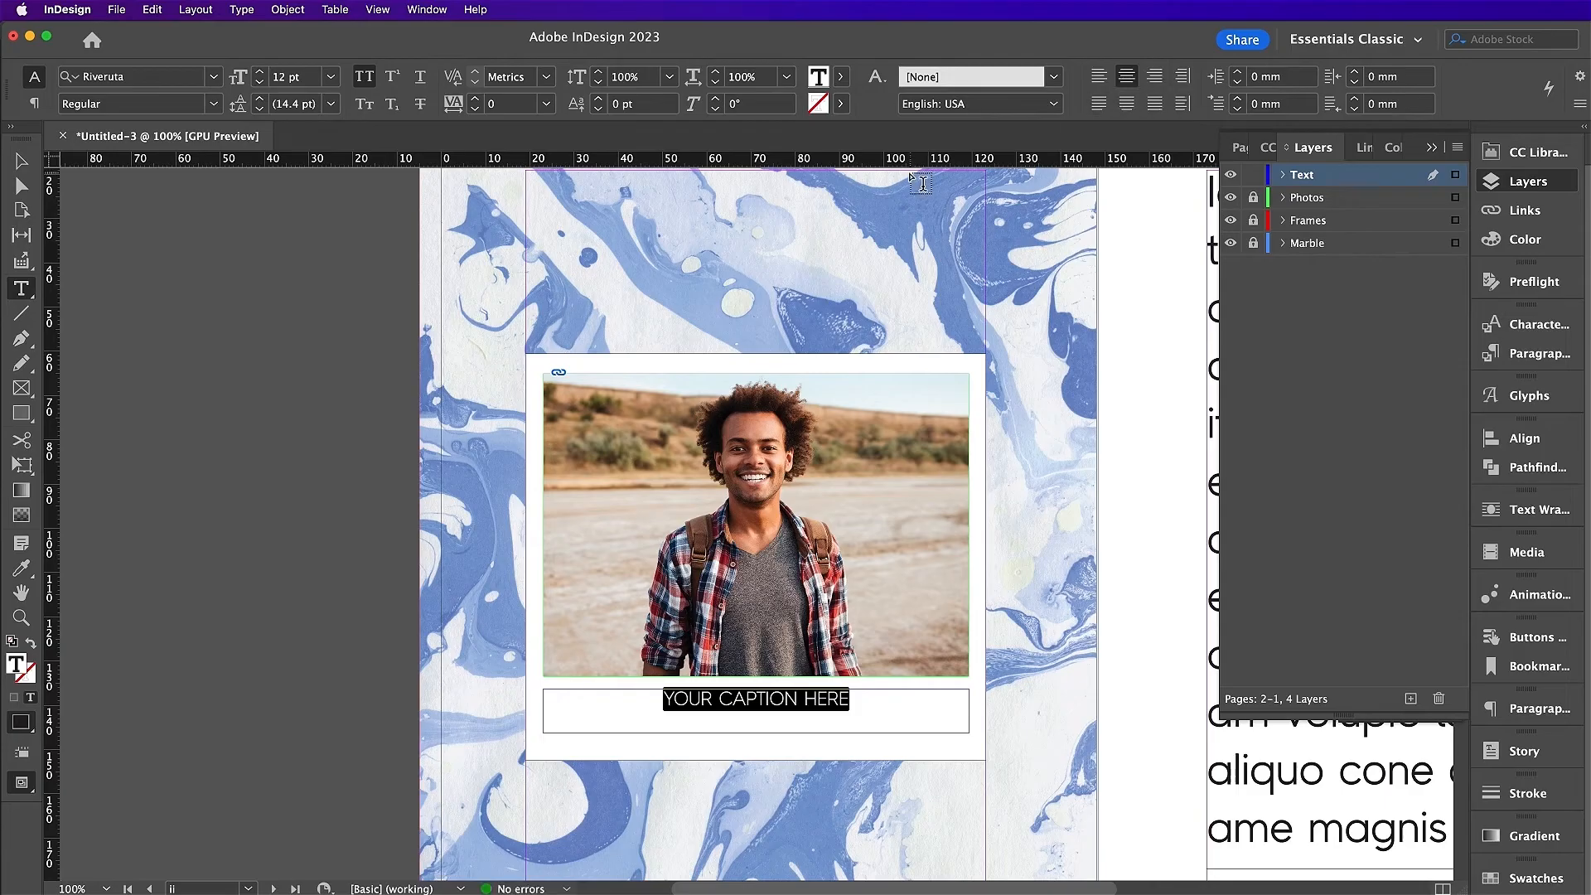
{"action": "left_click", "coordinate": [260, 82]}
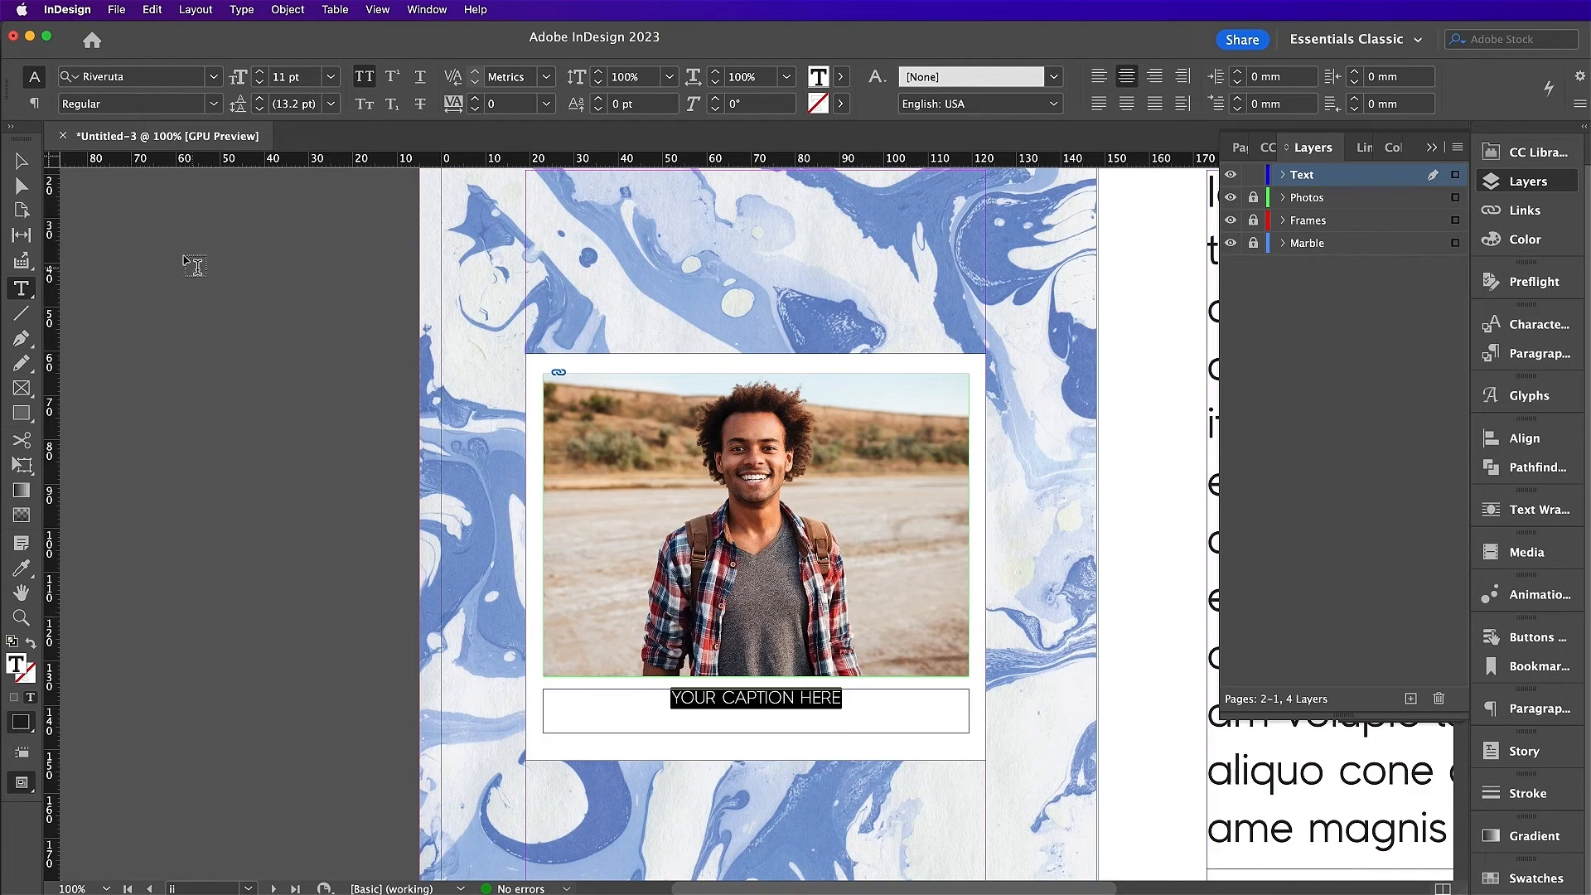
{"action": "left_click", "coordinate": [23, 164]}
{"action": "key", "text": "super+minus"}
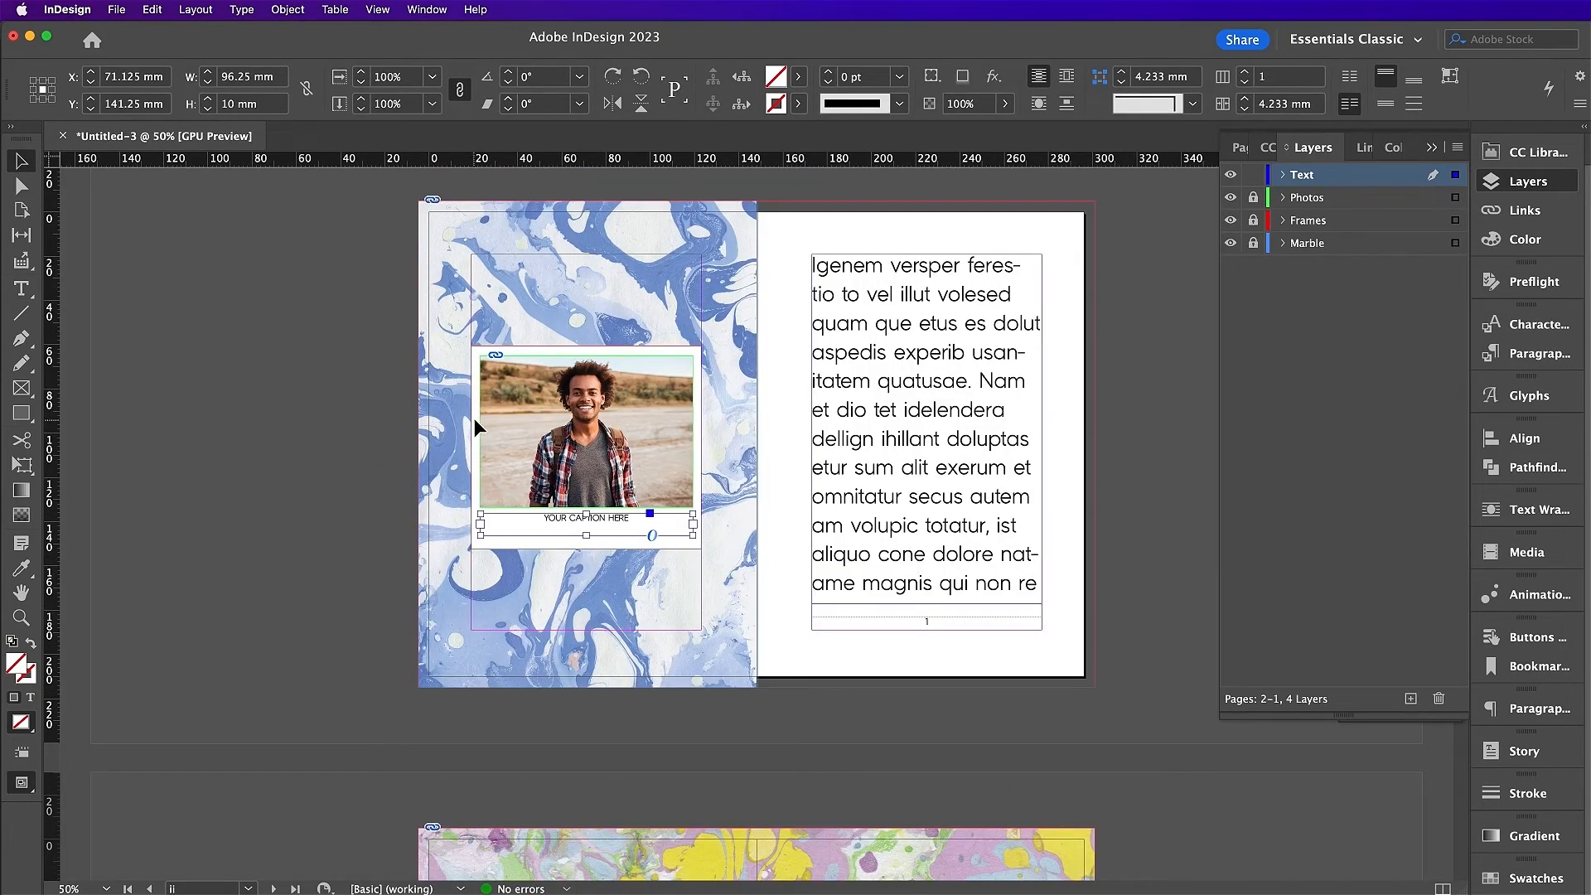
Step: Copy the white panel, photo and caption together onto the next spread
{"action": "left_click", "coordinate": [1249, 217]}
{"action": "left_click_drag", "start_coordinate": [374, 321], "coordinate": [614, 574]}
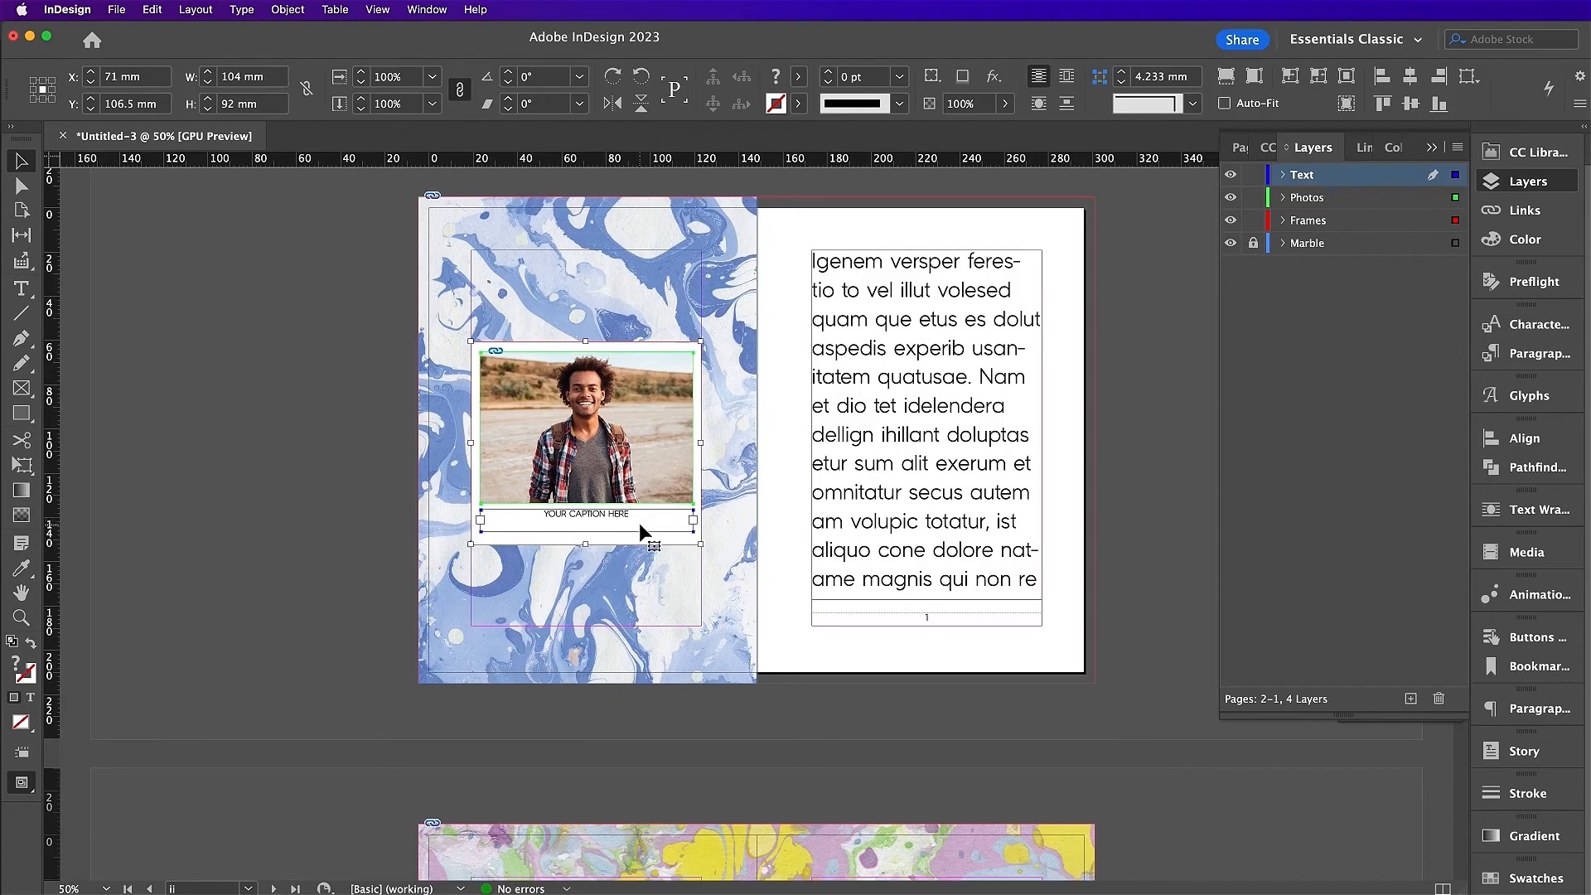
{"action": "scroll", "coordinate": [639, 524], "scroll_direction": "down", "scroll_amount": 5}
{"action": "scroll", "coordinate": [651, 551], "scroll_direction": "down", "scroll_amount": 3}
{"action": "key", "text": "super+v"}
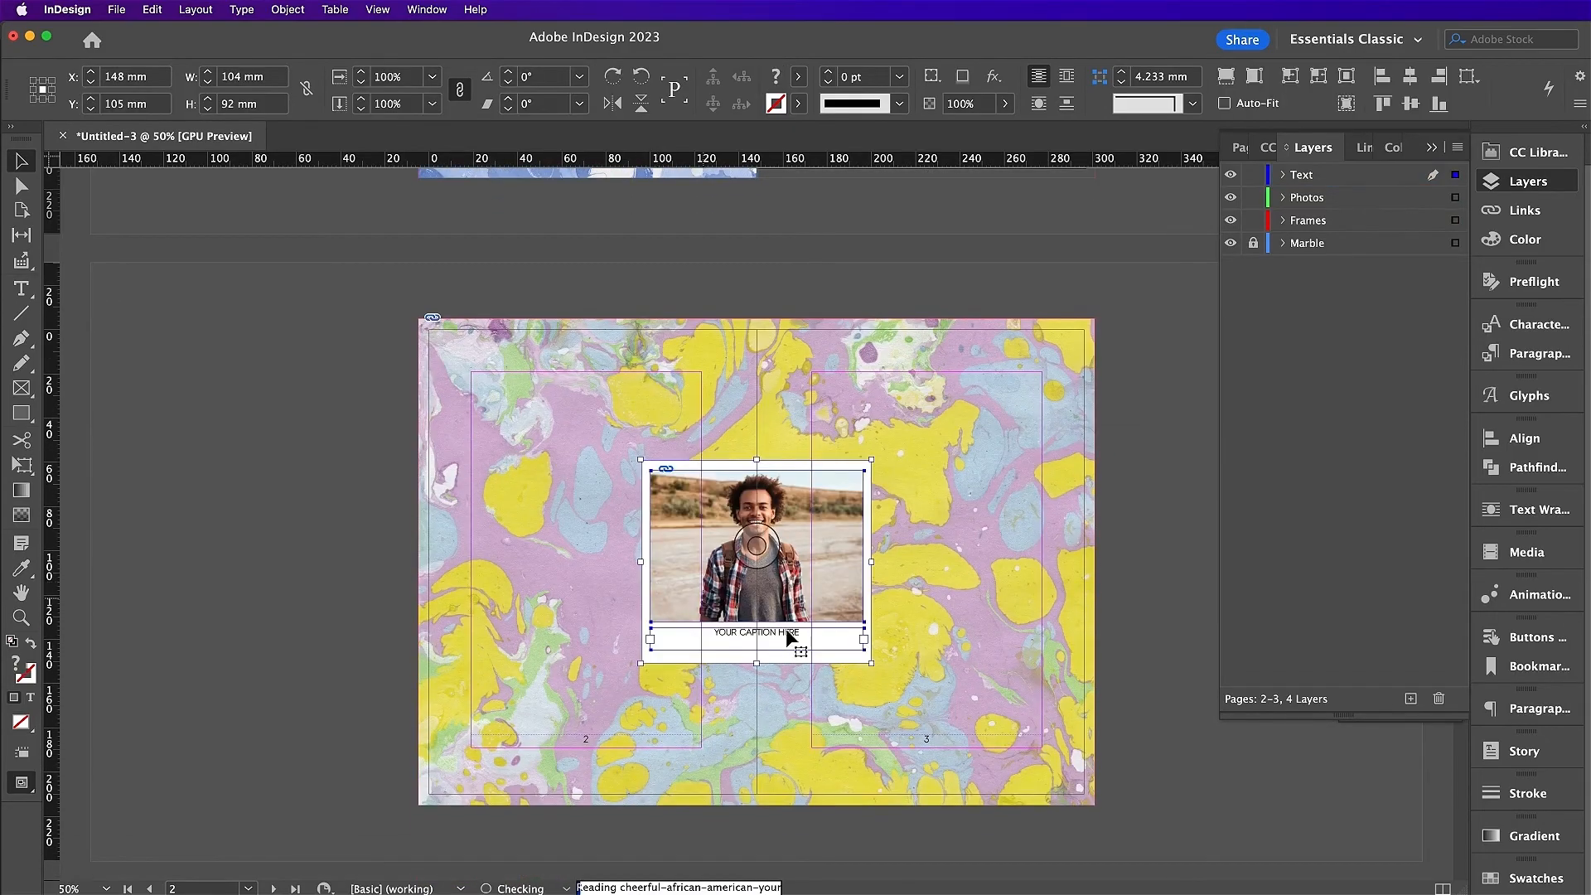
Step: Put the copy's white panel on the Frames layer with Paste in Place
{"action": "left_click", "coordinate": [870, 471]}
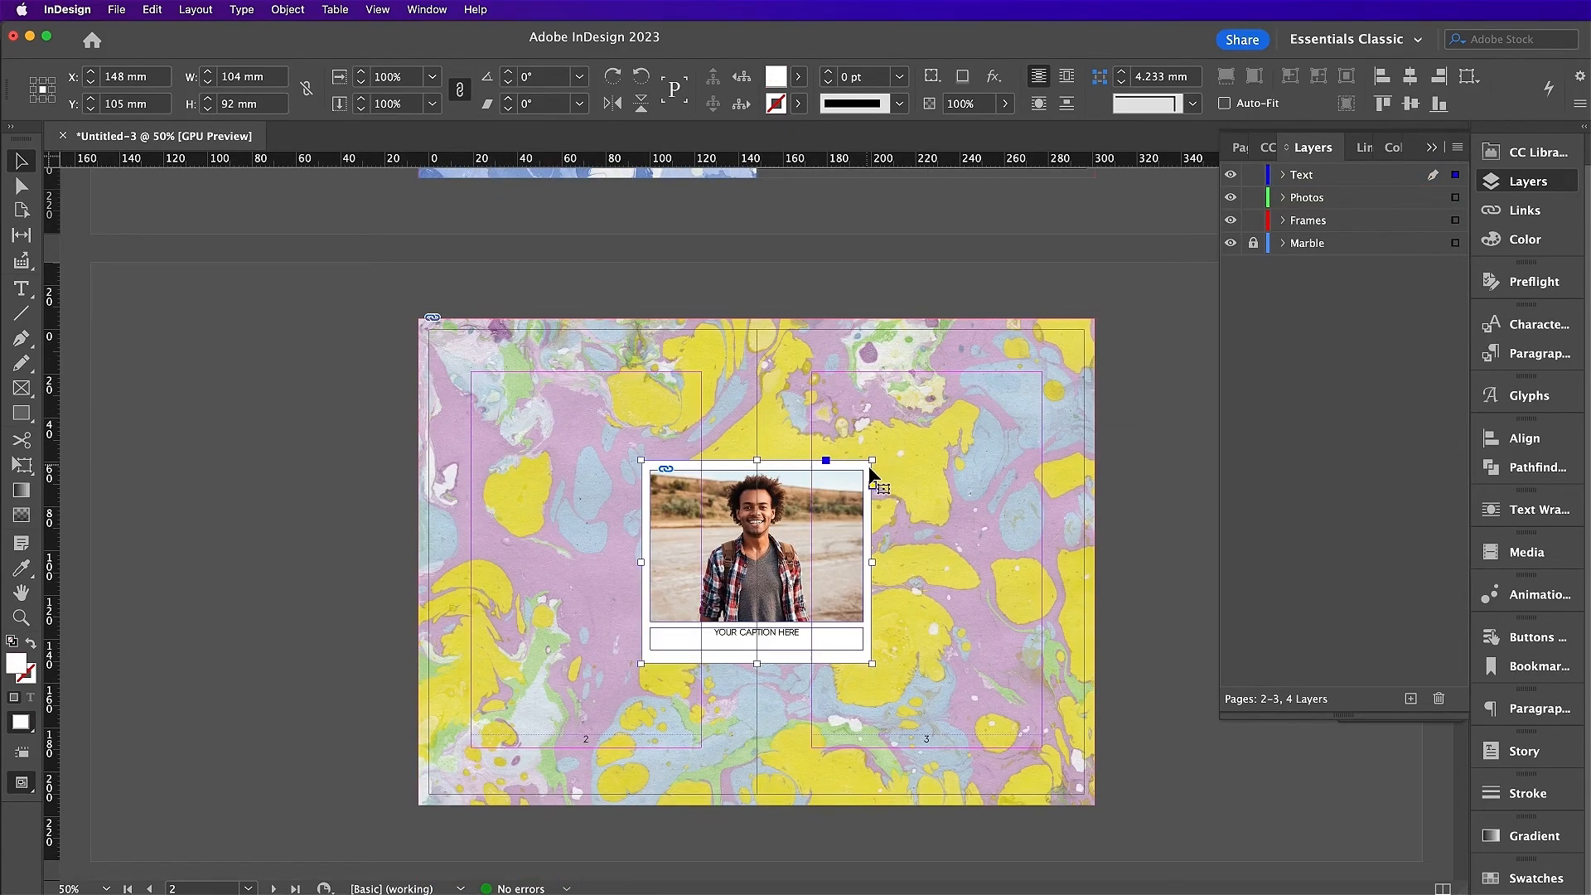
{"action": "key", "text": "BackSpace"}
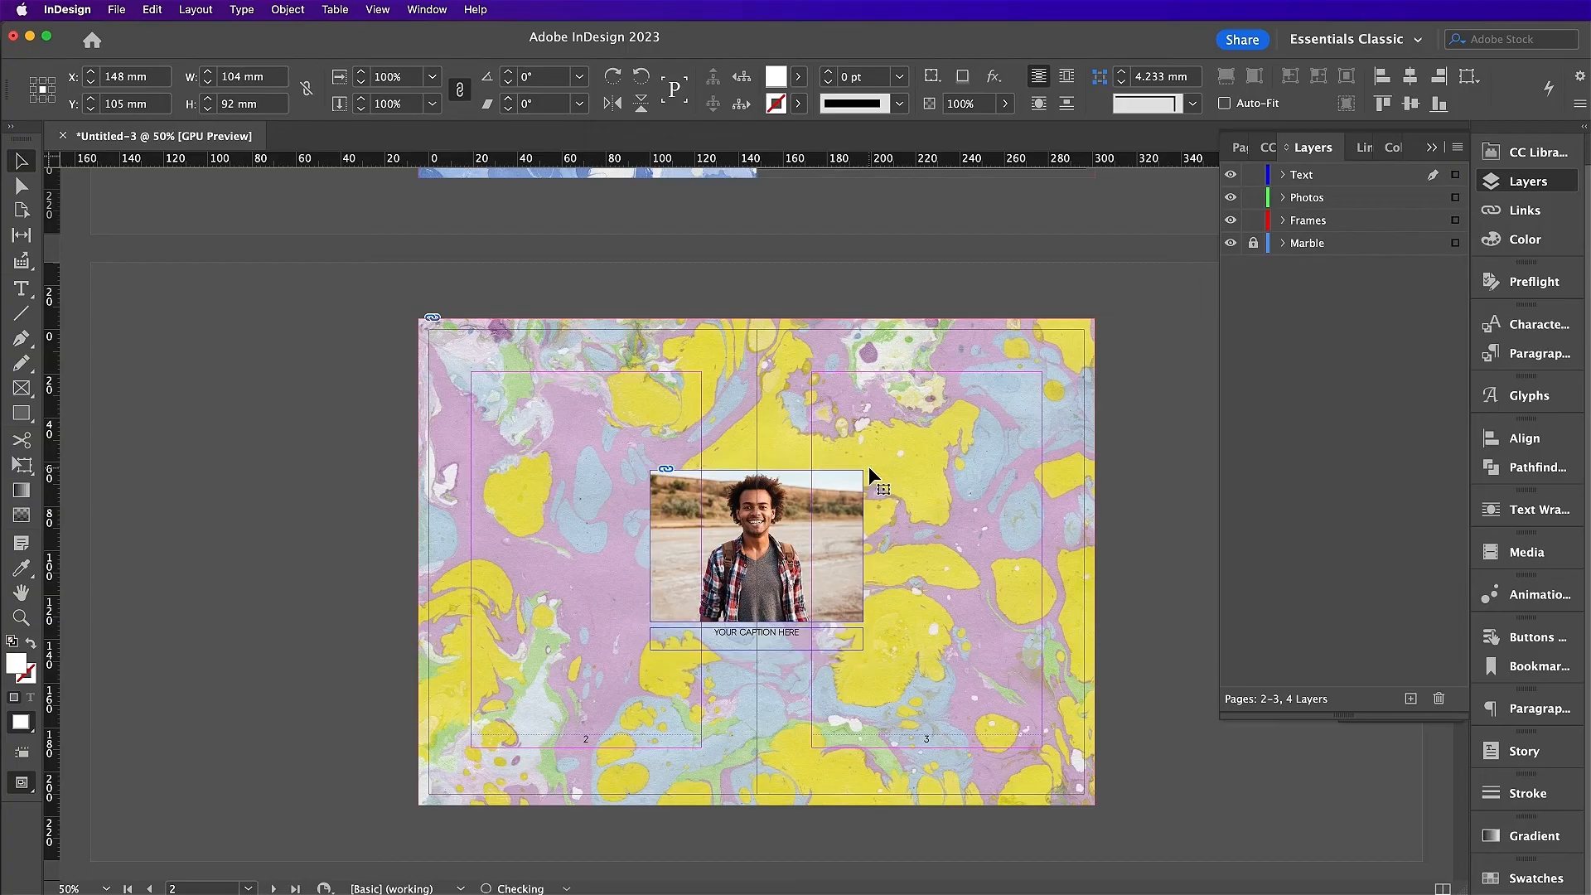
{"action": "left_click", "coordinate": [1319, 220]}
{"action": "left_click", "coordinate": [153, 9]}
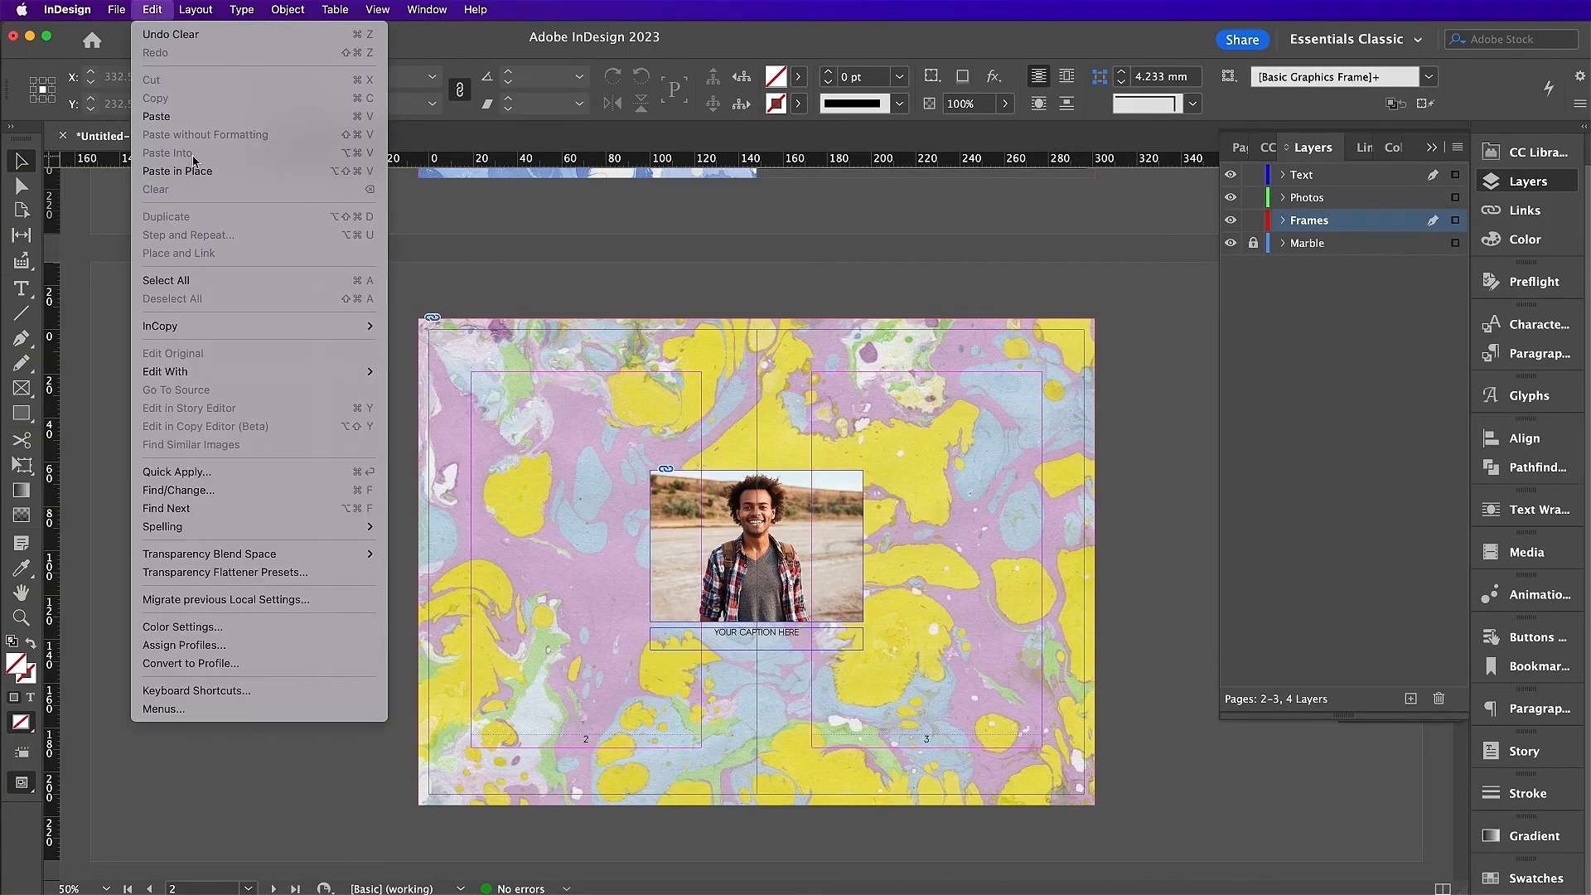
{"action": "left_click", "coordinate": [199, 155]}
Step: Put the photo frame on the Photos layer in place and widen it to about 139.5 mm
{"action": "left_click", "coordinate": [822, 544]}
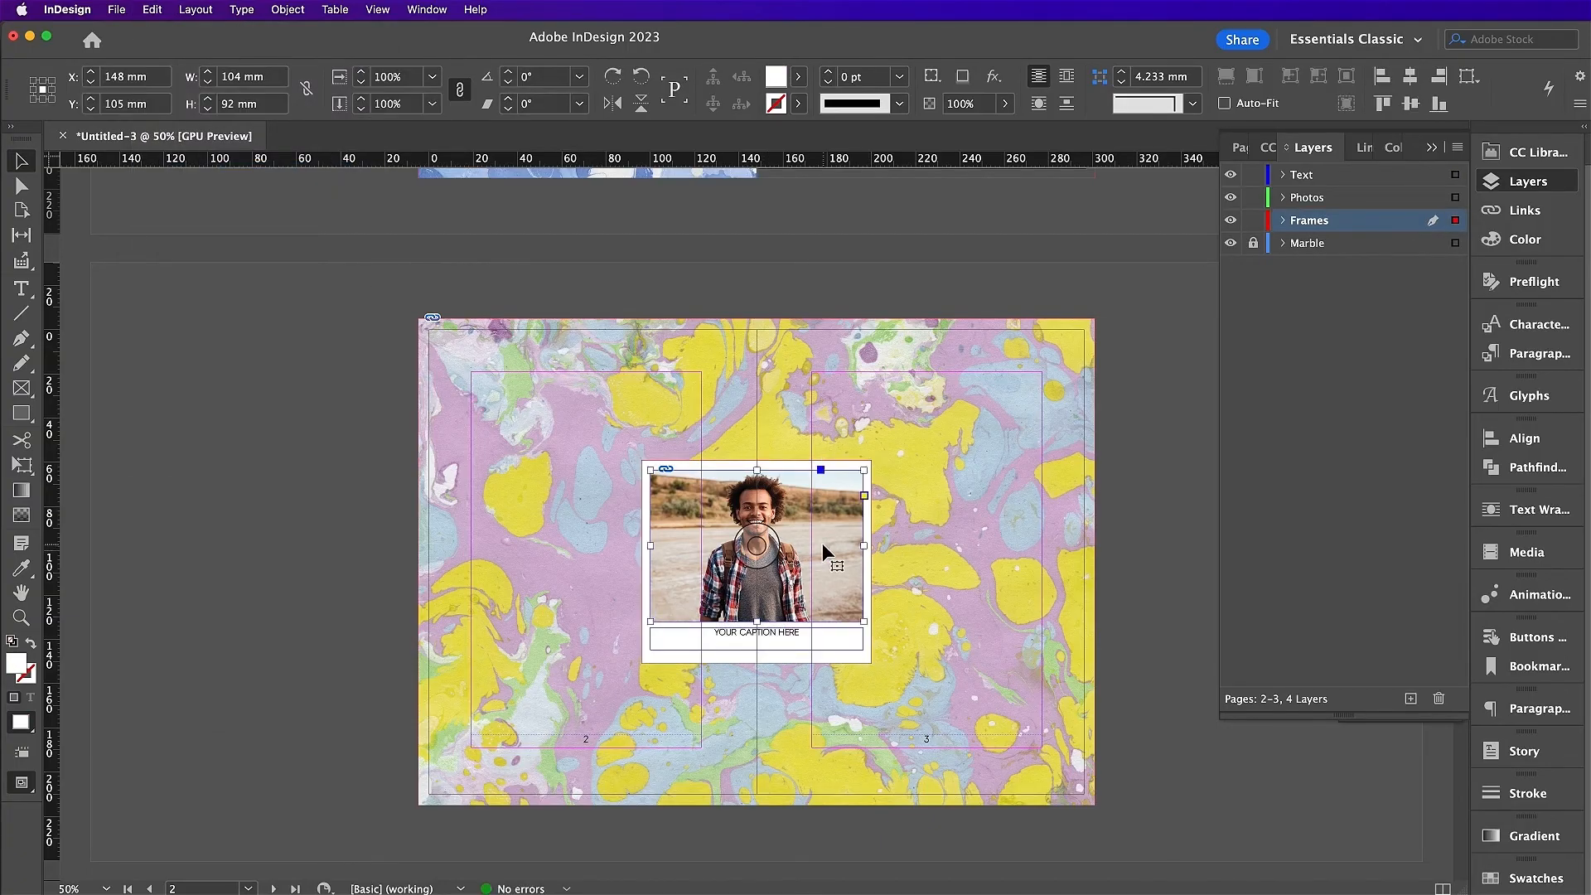
{"action": "key", "text": "BackSpace"}
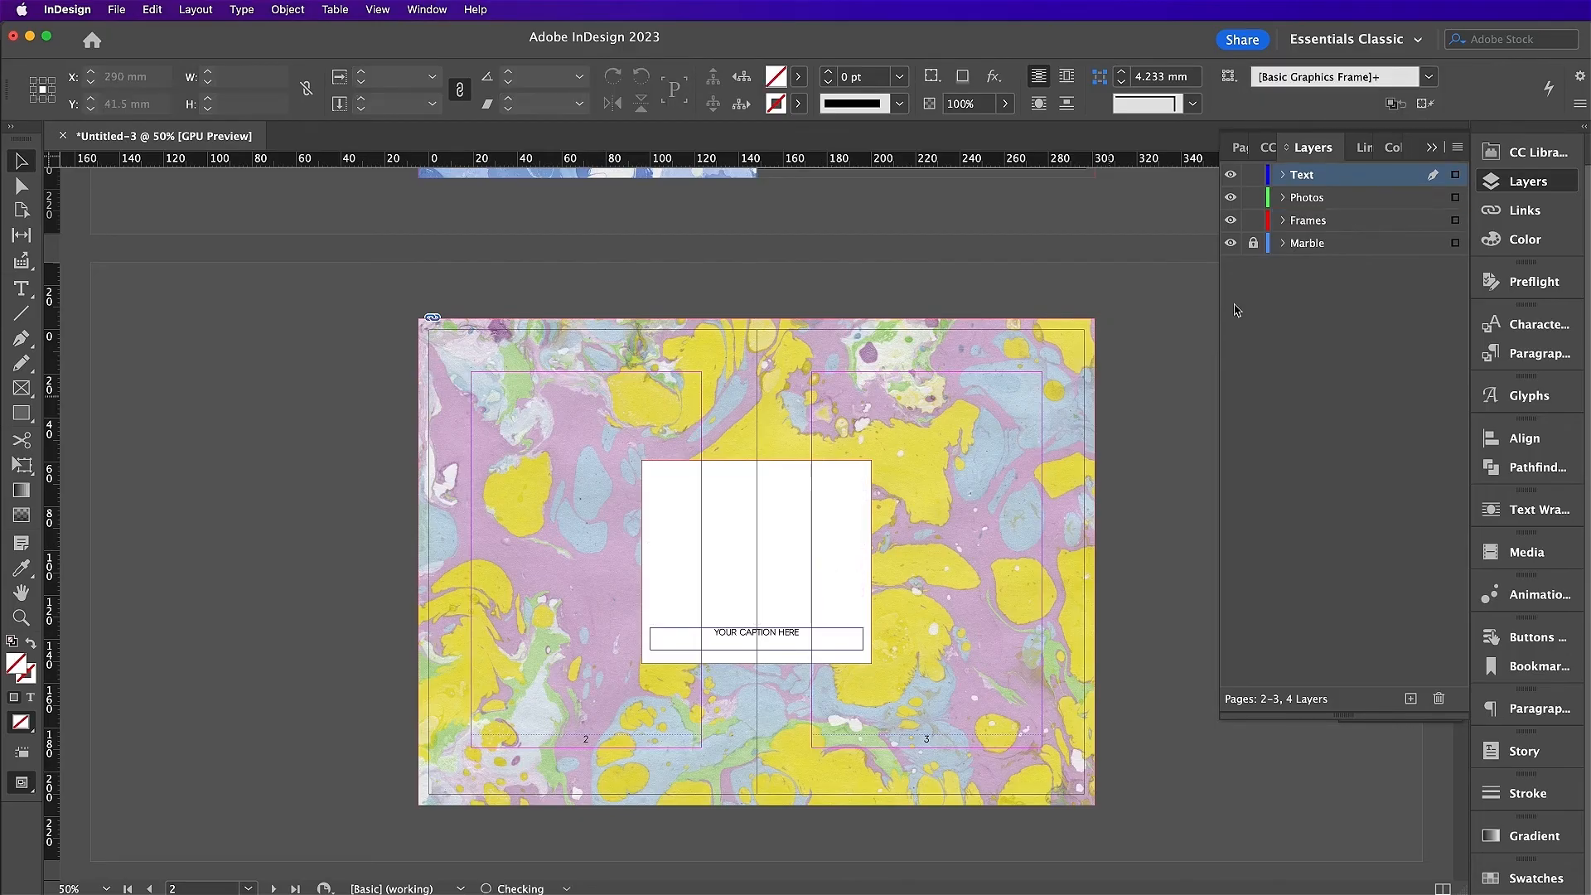
{"action": "left_click", "coordinate": [1346, 201]}
{"action": "left_click", "coordinate": [153, 9]}
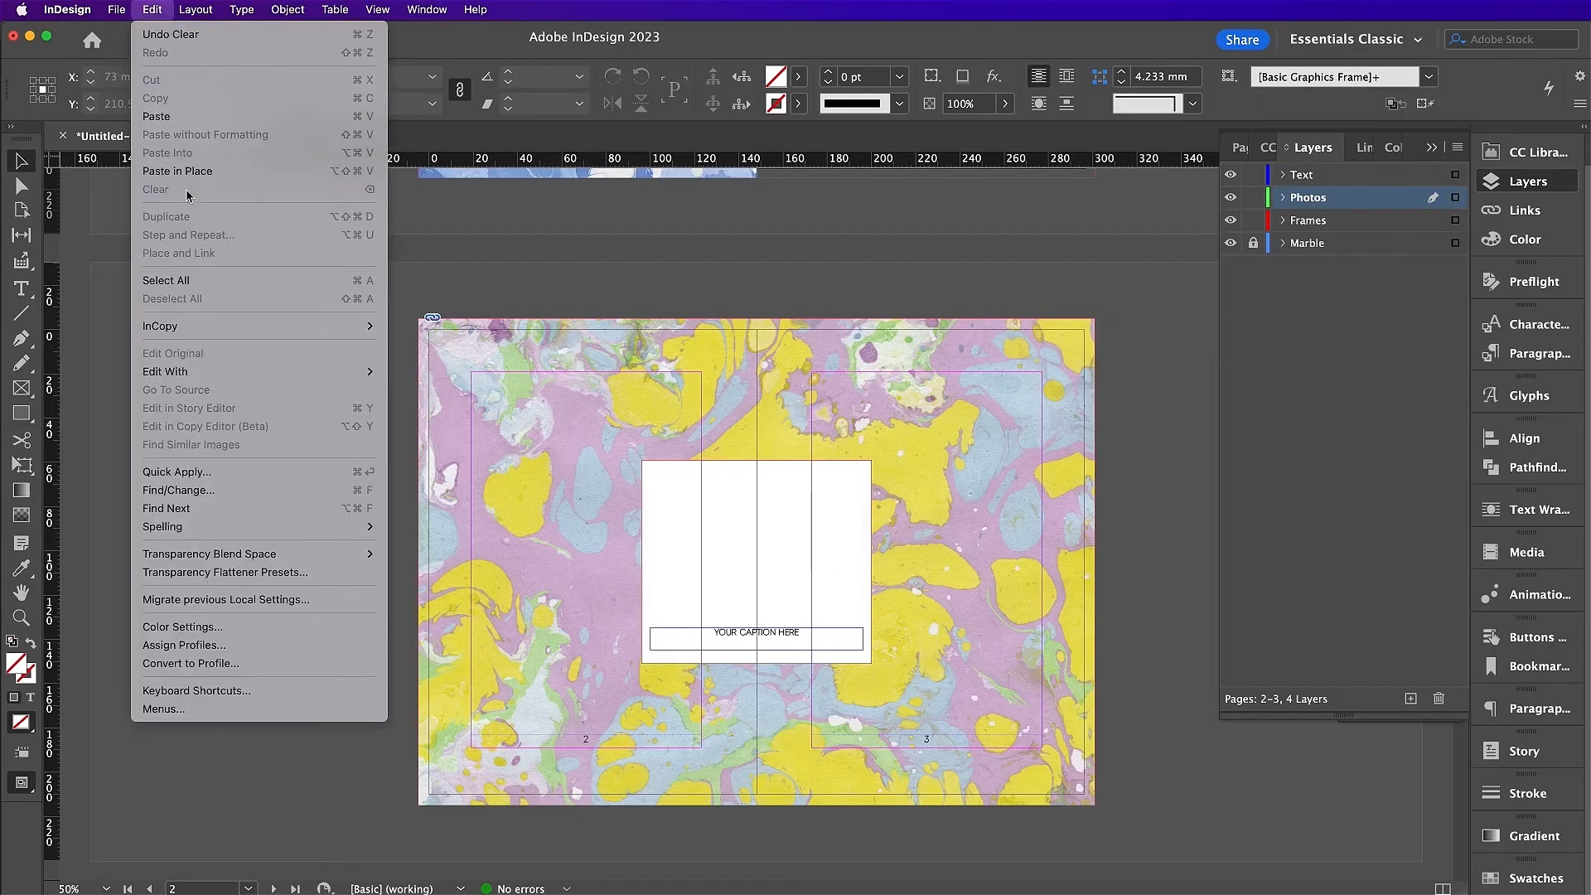
{"action": "left_click", "coordinate": [174, 172]}
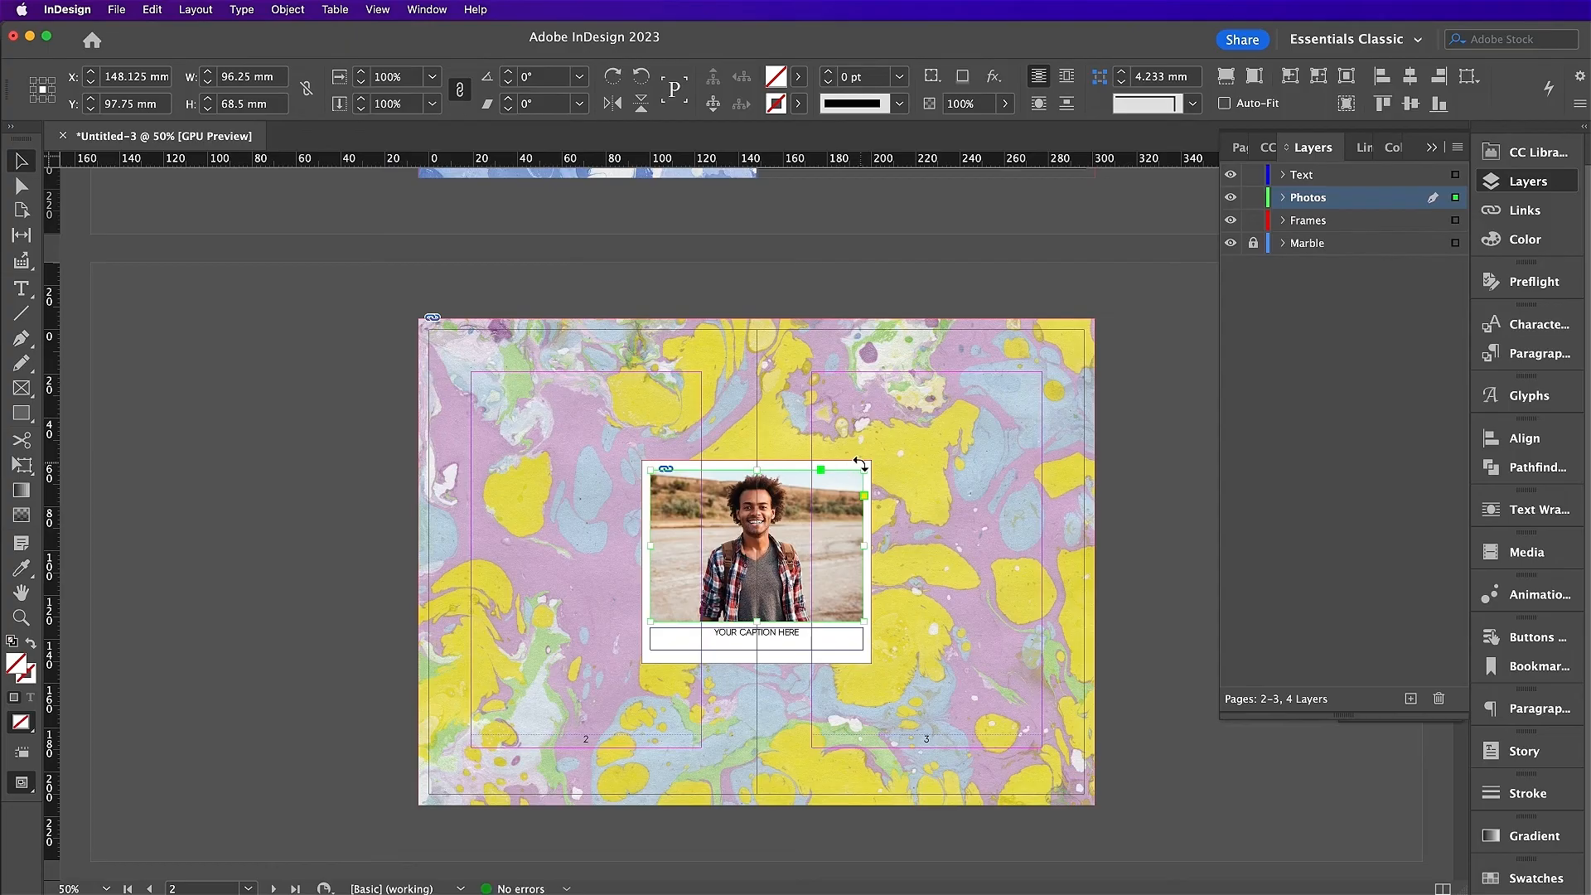
{"action": "left_click_drag", "start_coordinate": [864, 545], "coordinate": [835, 415]}
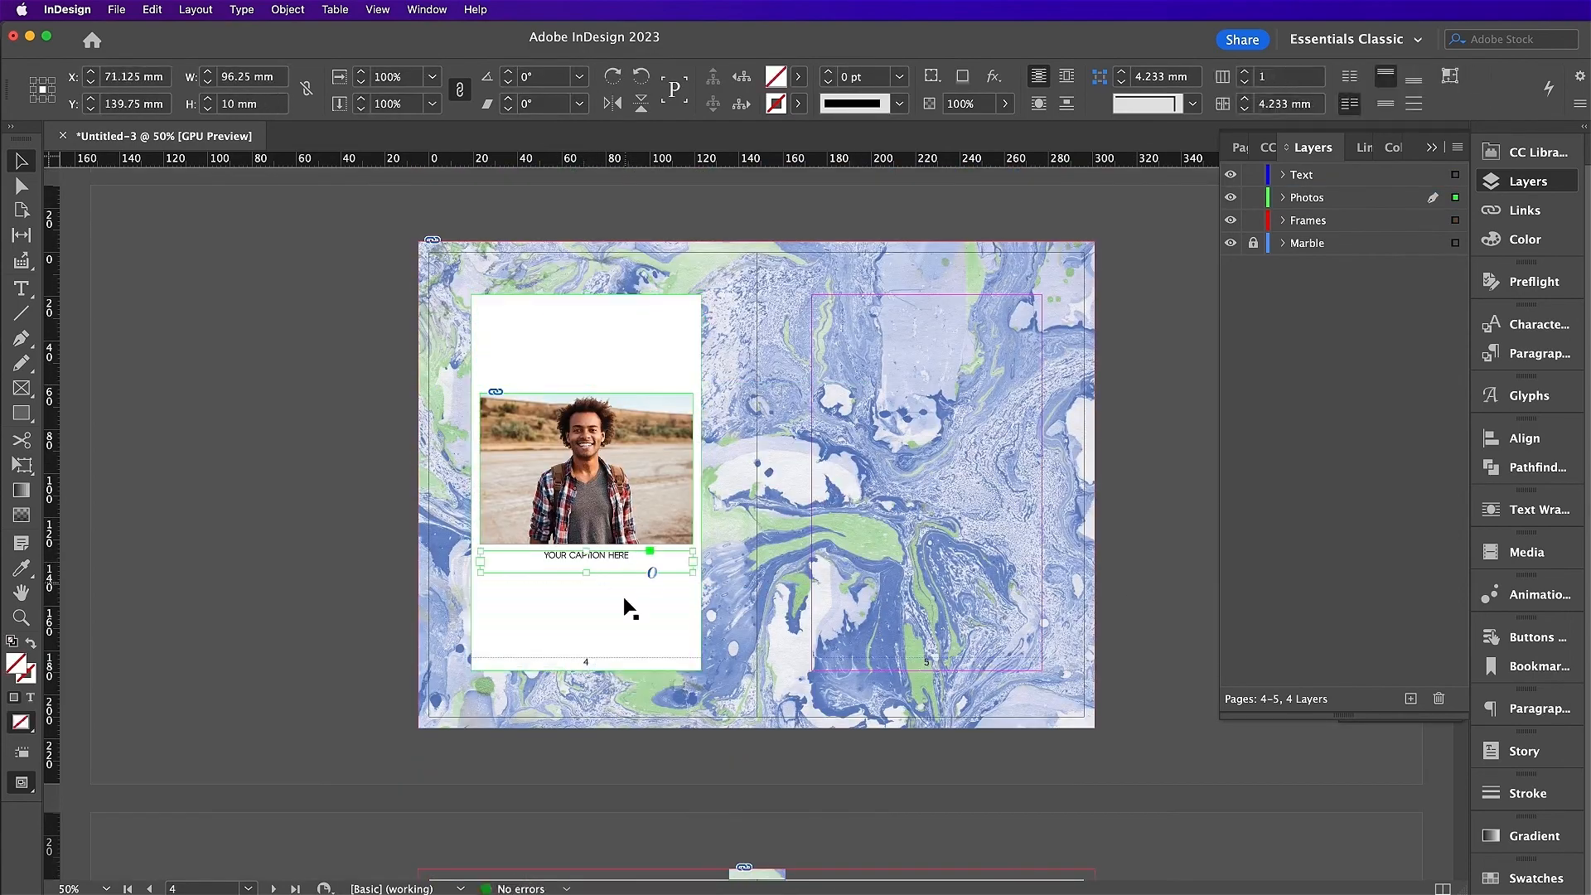
Step: Shorten the polaroid's white frame, enlarge its photo frame, and lower the caption onto the Text layer
{"action": "left_click_drag", "start_coordinate": [585, 671], "coordinate": [586, 648]}
{"action": "left_click_drag", "start_coordinate": [586, 562], "coordinate": [586, 601]}
{"action": "left_click_drag", "start_coordinate": [586, 393], "coordinate": [586, 304]}
{"action": "key", "text": "super+x"}
{"action": "left_click", "coordinate": [1308, 221]}
{"action": "left_click", "coordinate": [151, 10]}
{"action": "left_click", "coordinate": [176, 170]}
Step: Place the woman's portrait into the page 4 photo frame, enlarging and repositioning it
{"action": "left_click", "coordinate": [601, 443]}
{"action": "key", "text": "super+d"}
{"action": "left_click", "coordinate": [874, 332]}
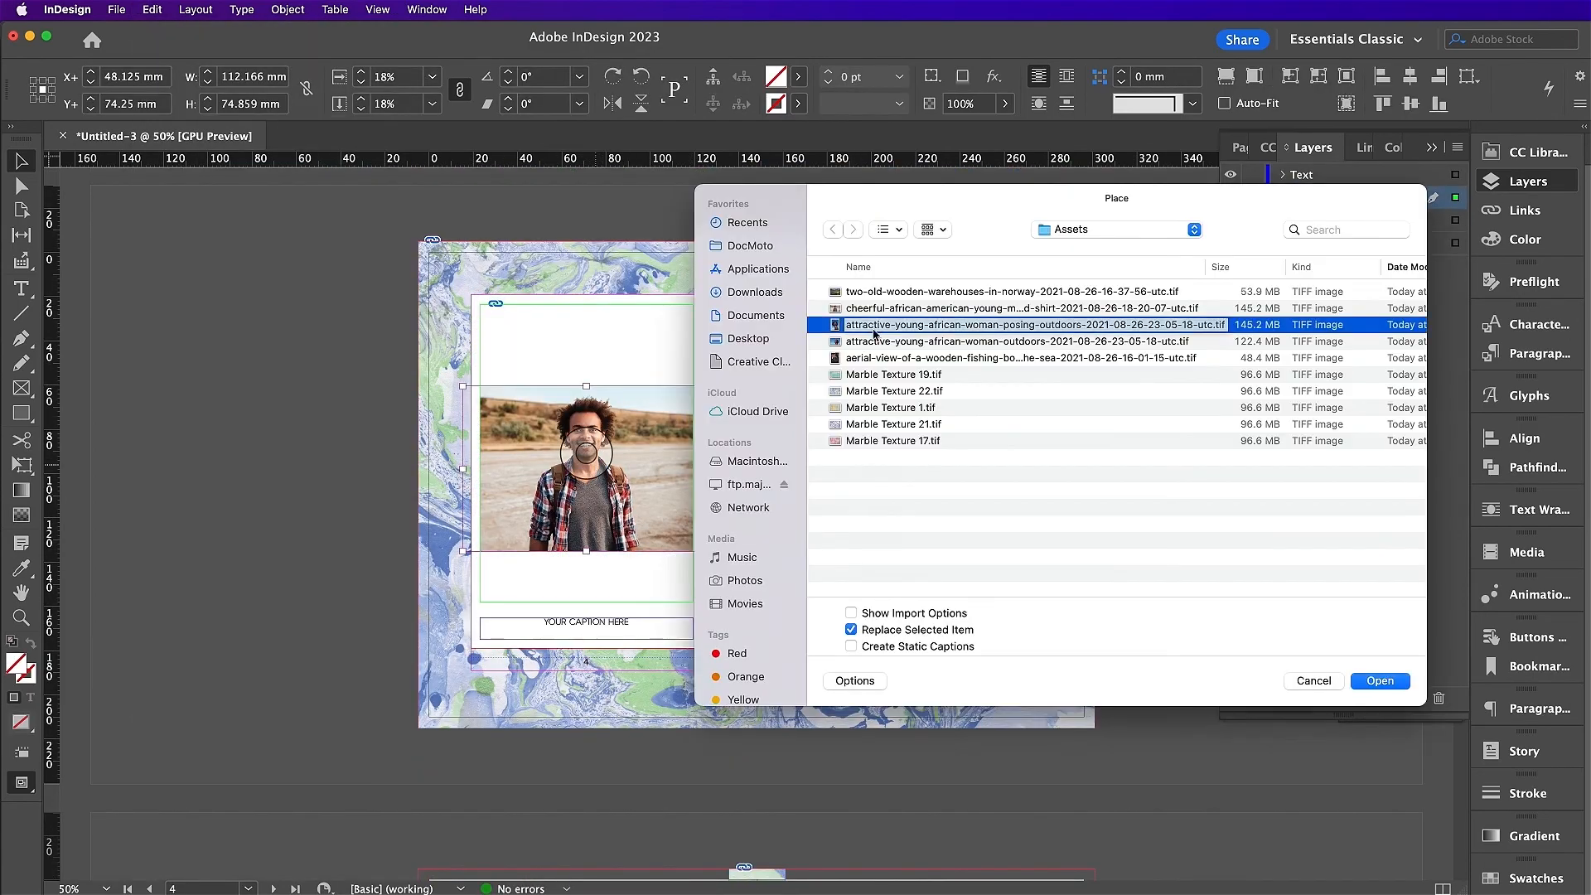
{"action": "left_click", "coordinate": [1381, 679]}
{"action": "scroll", "coordinate": [586, 464], "scroll_direction": "up", "scroll_amount": 1}
{"action": "left_click_drag", "start_coordinate": [585, 419], "coordinate": [580, 337]}
{"action": "left_click_drag", "start_coordinate": [585, 572], "coordinate": [625, 613]}
{"action": "left_click", "coordinate": [648, 734]}
Step: Copy the polaroid to page 5 and fit a different portrait into its frame
{"action": "left_click_drag", "start_coordinate": [648, 735], "coordinate": [572, 597]}
{"action": "left_click", "coordinate": [152, 10]}
{"action": "left_click", "coordinate": [176, 170]}
{"action": "left_click_drag", "start_coordinate": [585, 497], "coordinate": [926, 498]}
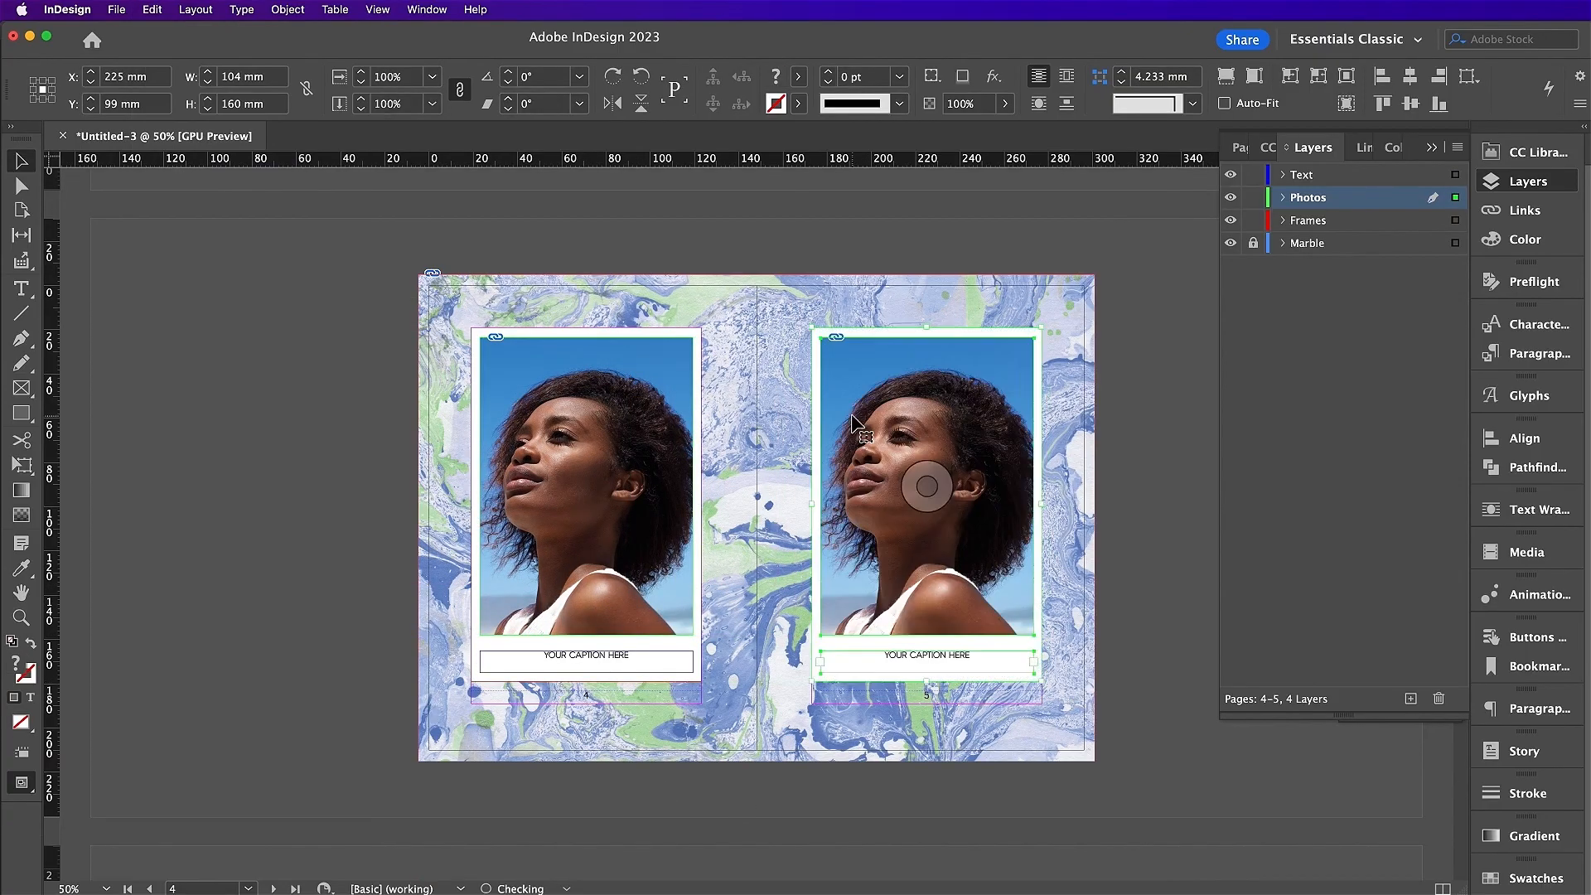
{"action": "left_click", "coordinate": [996, 677]}
{"action": "left_click", "coordinate": [927, 487]}
{"action": "key", "text": "super+d"}
{"action": "left_click_drag", "start_coordinate": [612, 677], "coordinate": [819, 658]}
{"action": "left_click_drag", "start_coordinate": [927, 597], "coordinate": [927, 486]}
{"action": "left_click", "coordinate": [1201, 550]}
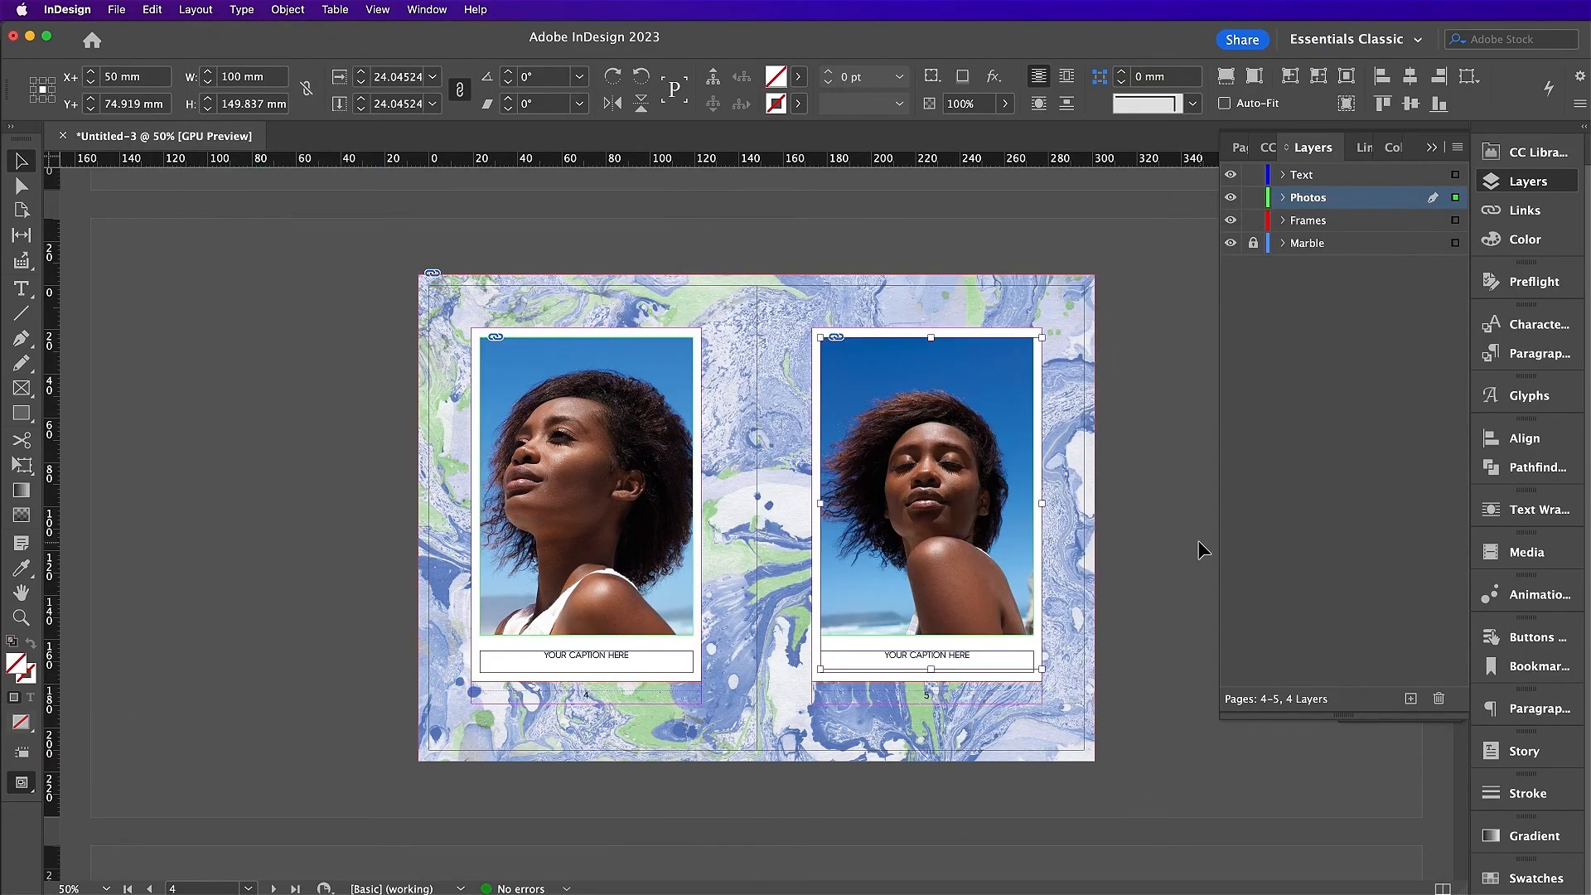
Step: Paste page 9's white frame in place on Frames and its caption on Text
{"action": "scroll", "coordinate": [1201, 550], "scroll_direction": "down", "scroll_amount": 8}
{"action": "scroll", "coordinate": [647, 604], "scroll_direction": "down", "scroll_amount": 7}
{"action": "left_click", "coordinate": [987, 605]}
{"action": "key", "text": "super+x"}
{"action": "left_click", "coordinate": [1308, 221]}
{"action": "left_click", "coordinate": [151, 10]}
{"action": "left_click", "coordinate": [199, 172]}
{"action": "key", "text": "super+x"}
{"action": "left_click", "coordinate": [1303, 175]}
{"action": "left_click", "coordinate": [152, 10]}
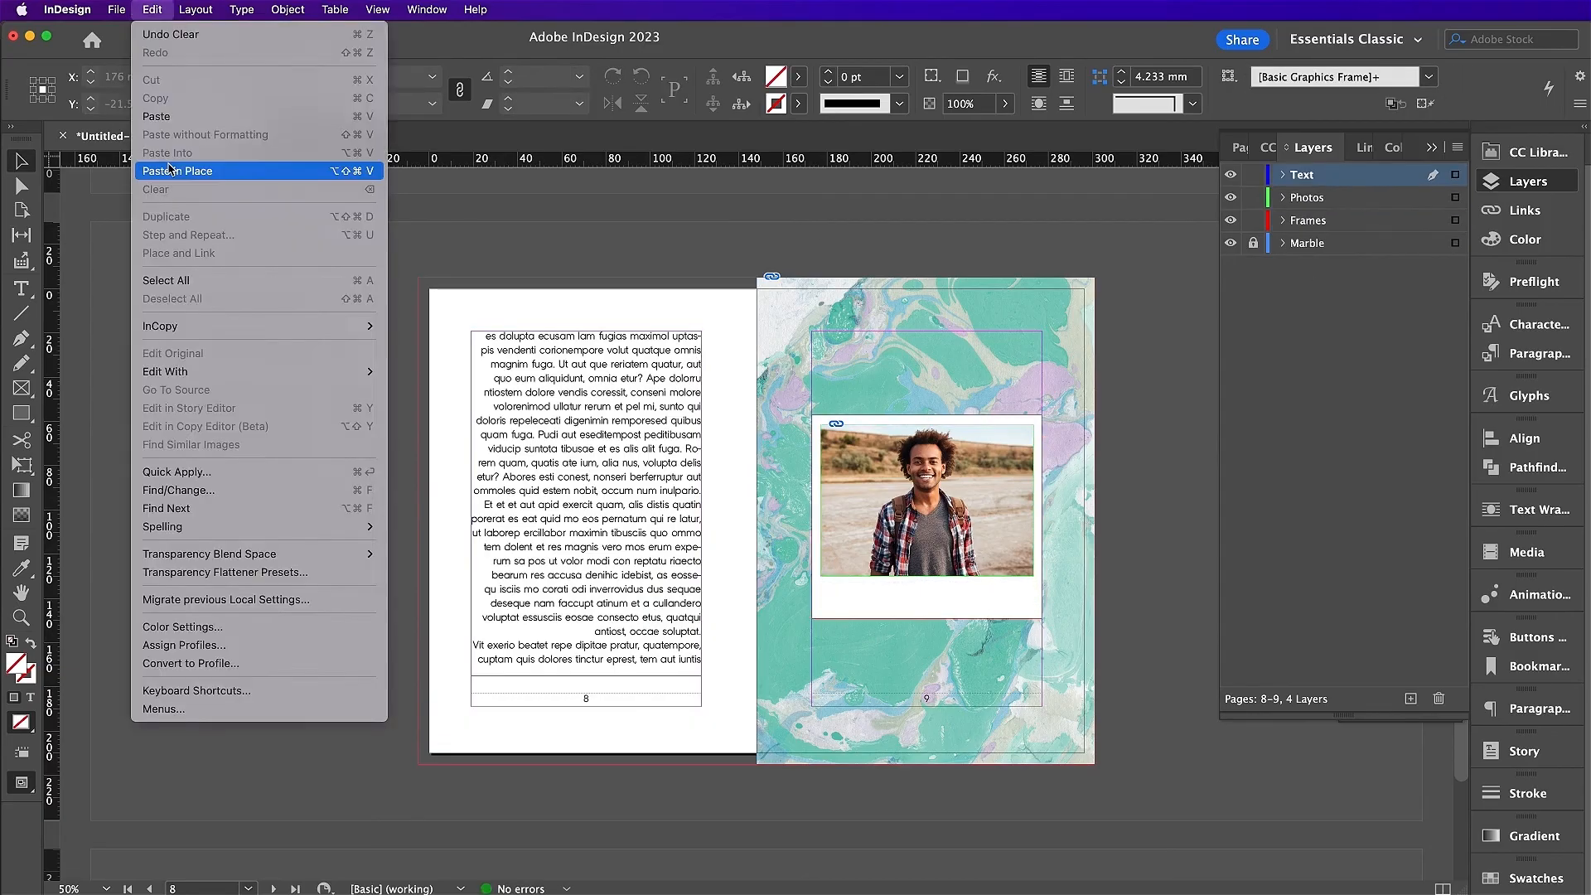
{"action": "left_click", "coordinate": [197, 171]}
Step: Place the boats photo in the page 9 polaroid, scaled to fill the frame
{"action": "key", "text": "super+d"}
{"action": "left_click", "coordinate": [1382, 679]}
{"action": "left_click_drag", "start_coordinate": [1041, 495], "coordinate": [1034, 495]}
{"action": "left_click", "coordinate": [1210, 562]}
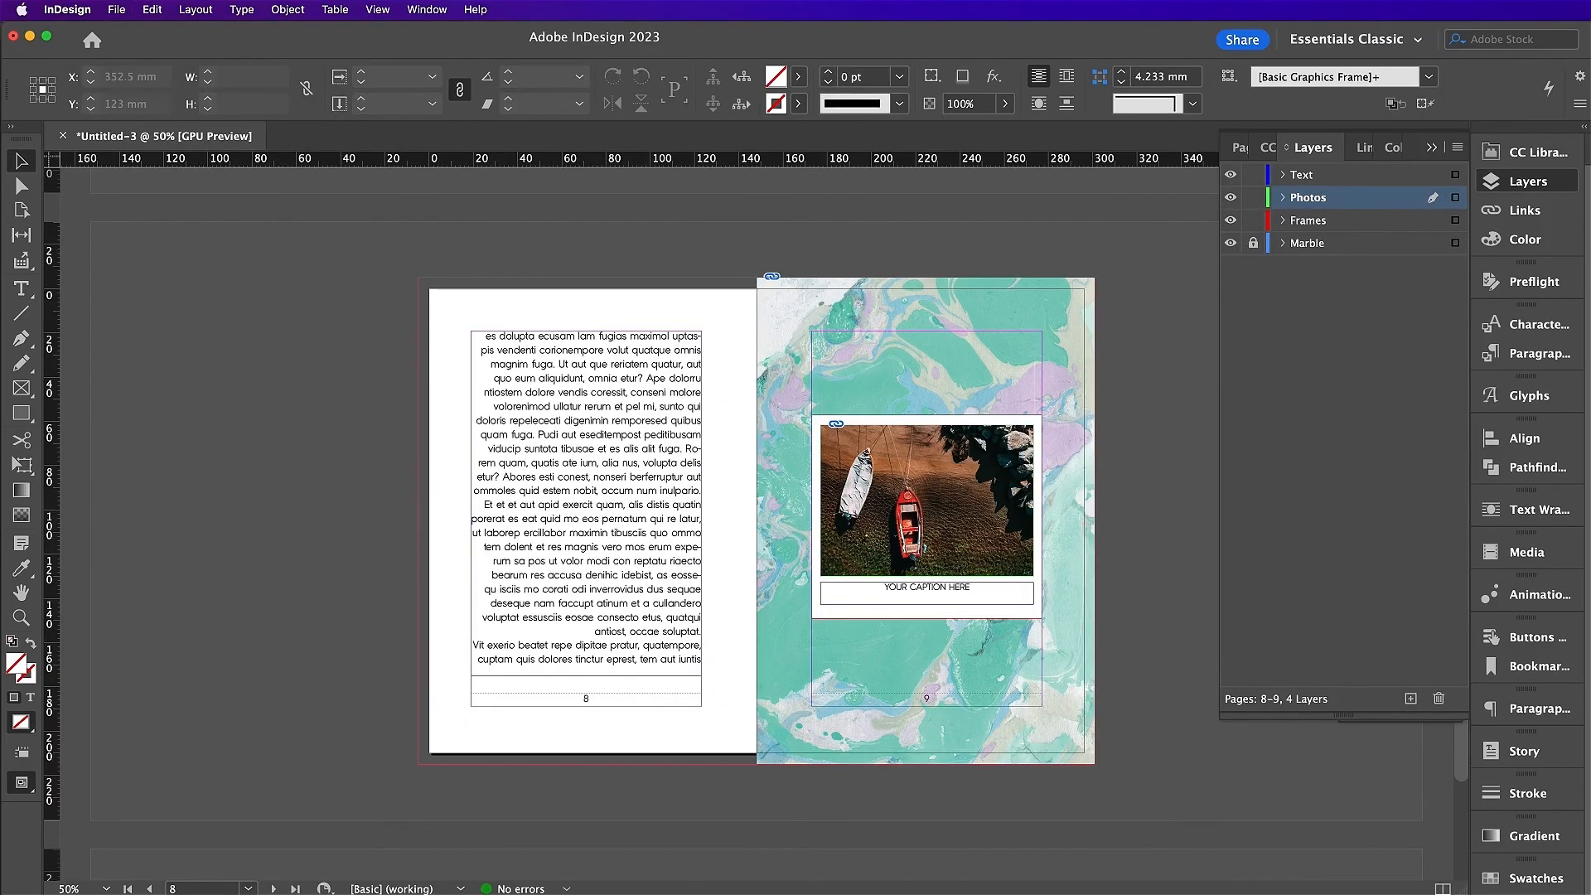
Step: Export ZineTemplate.pdf with the [Press Quality] preset and Use Document Bleed Settings
{"action": "left_click", "coordinate": [116, 8]}
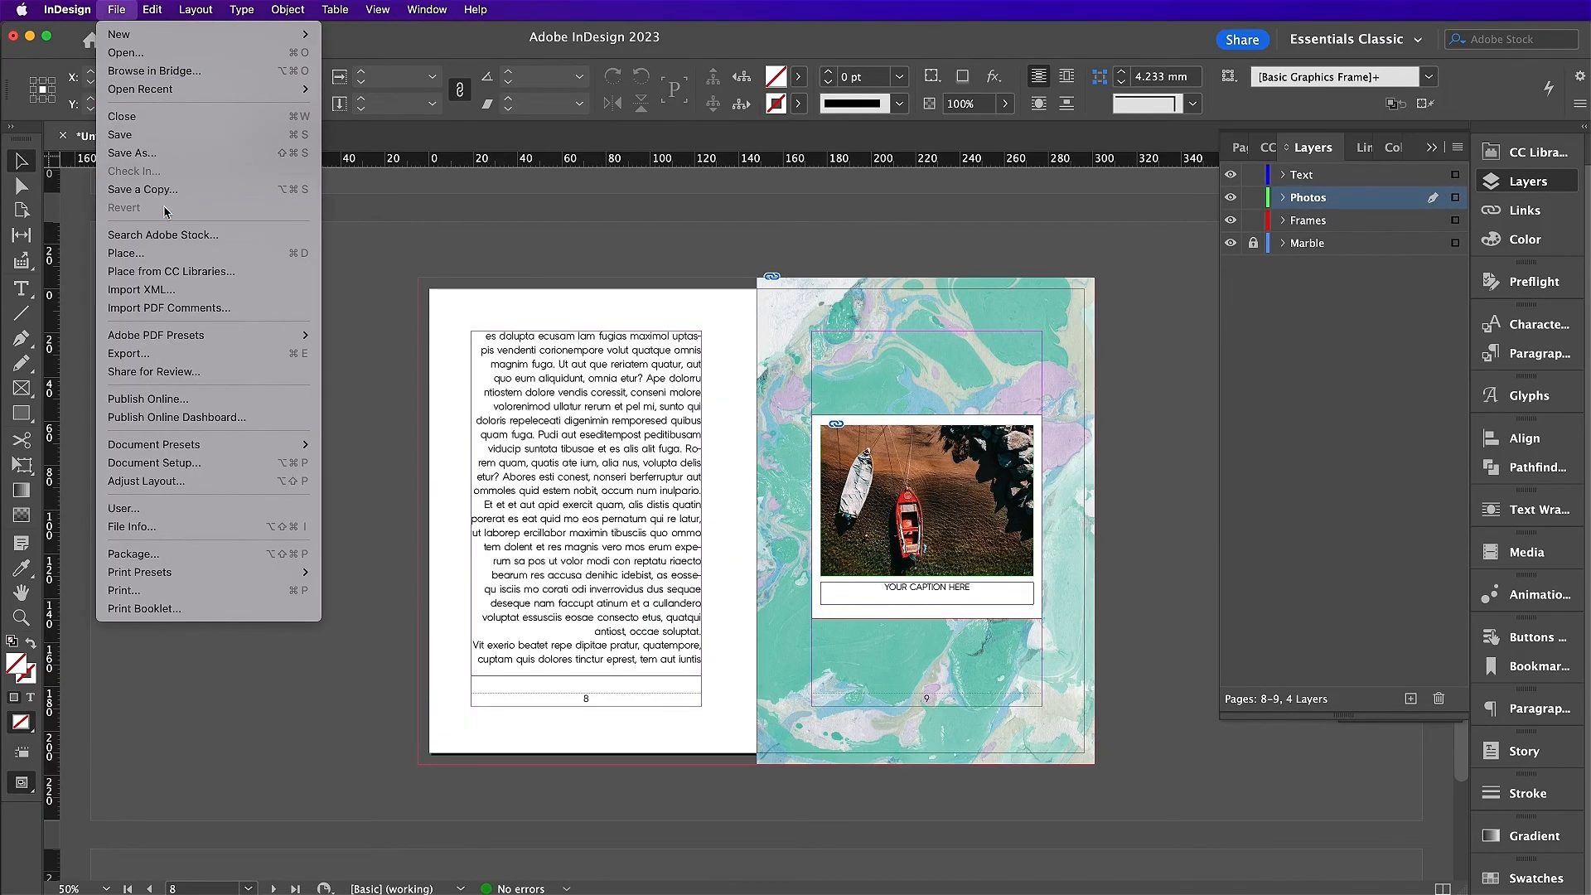
{"action": "left_click", "coordinate": [188, 354]}
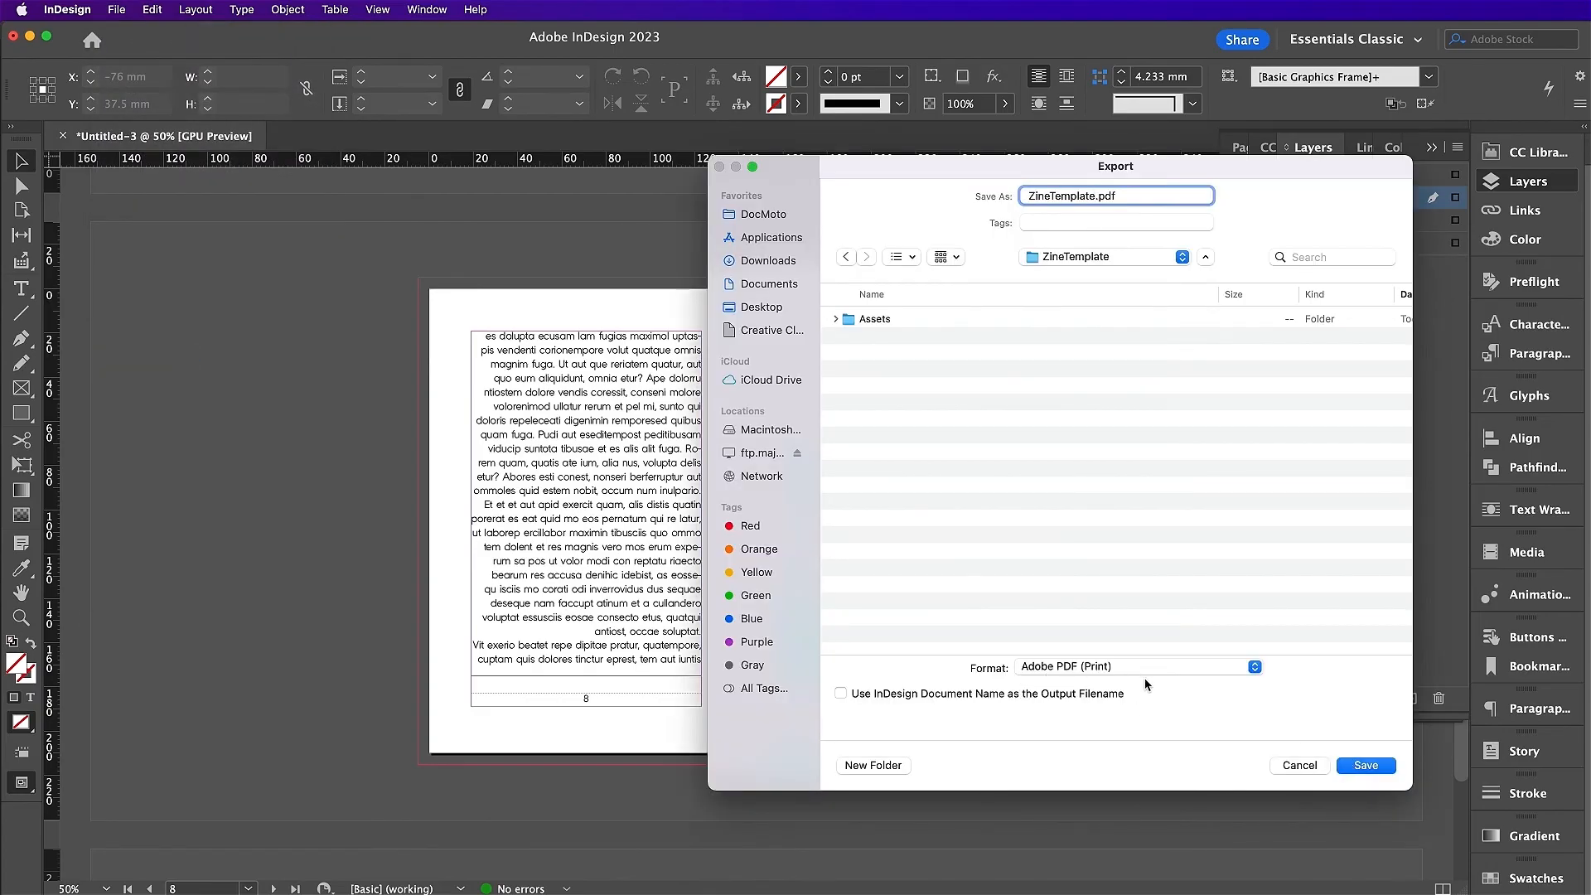
{"action": "left_click", "coordinate": [1363, 766]}
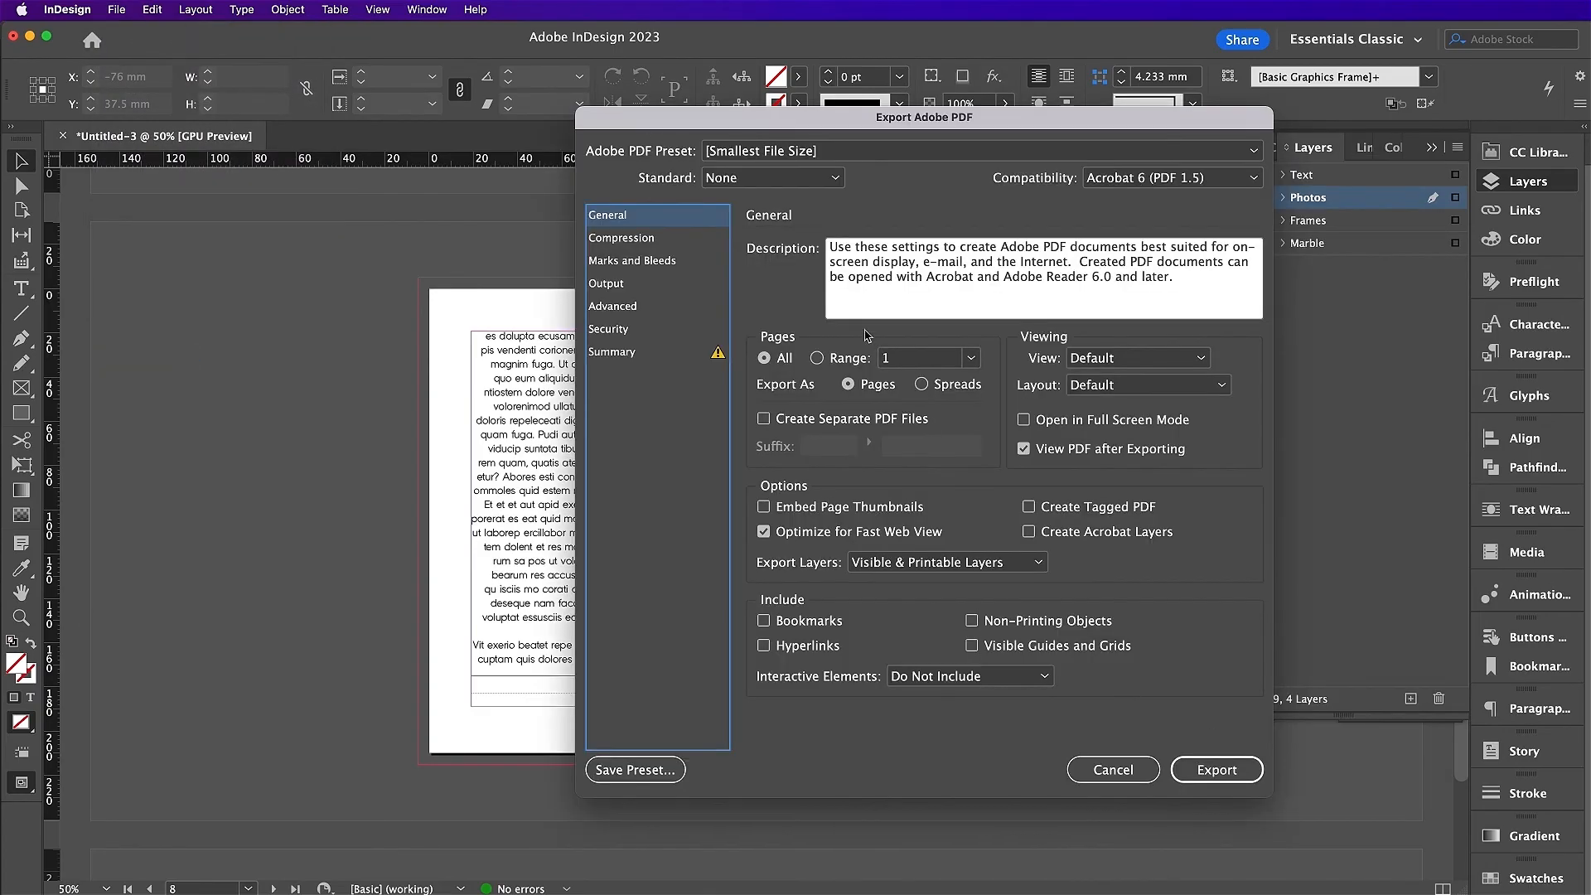
{"action": "left_click", "coordinate": [801, 153]}
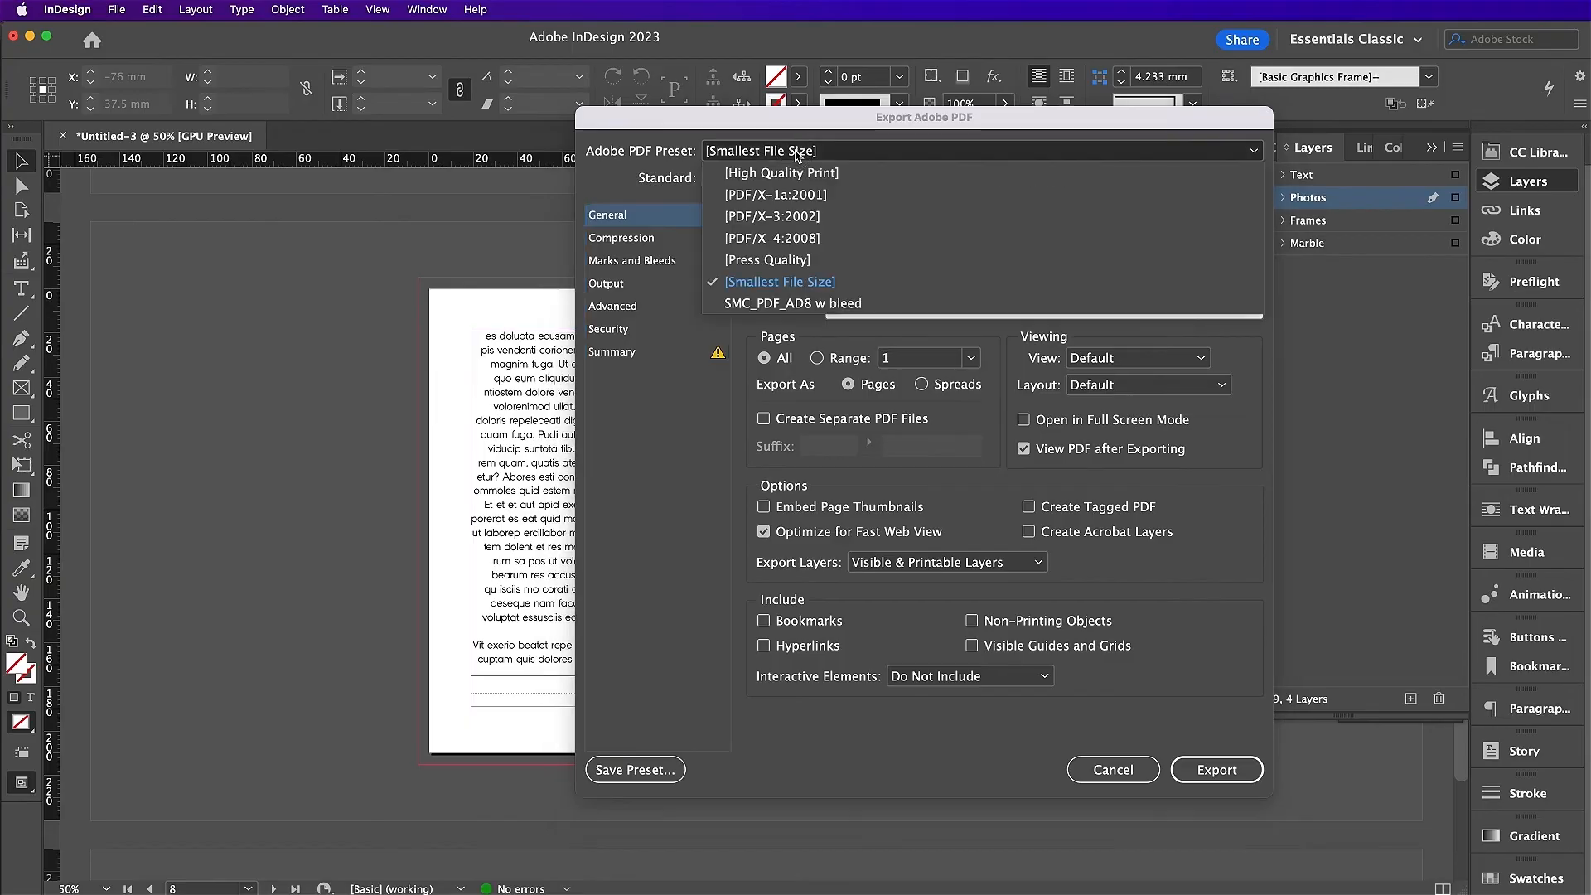
{"action": "left_click", "coordinate": [787, 262]}
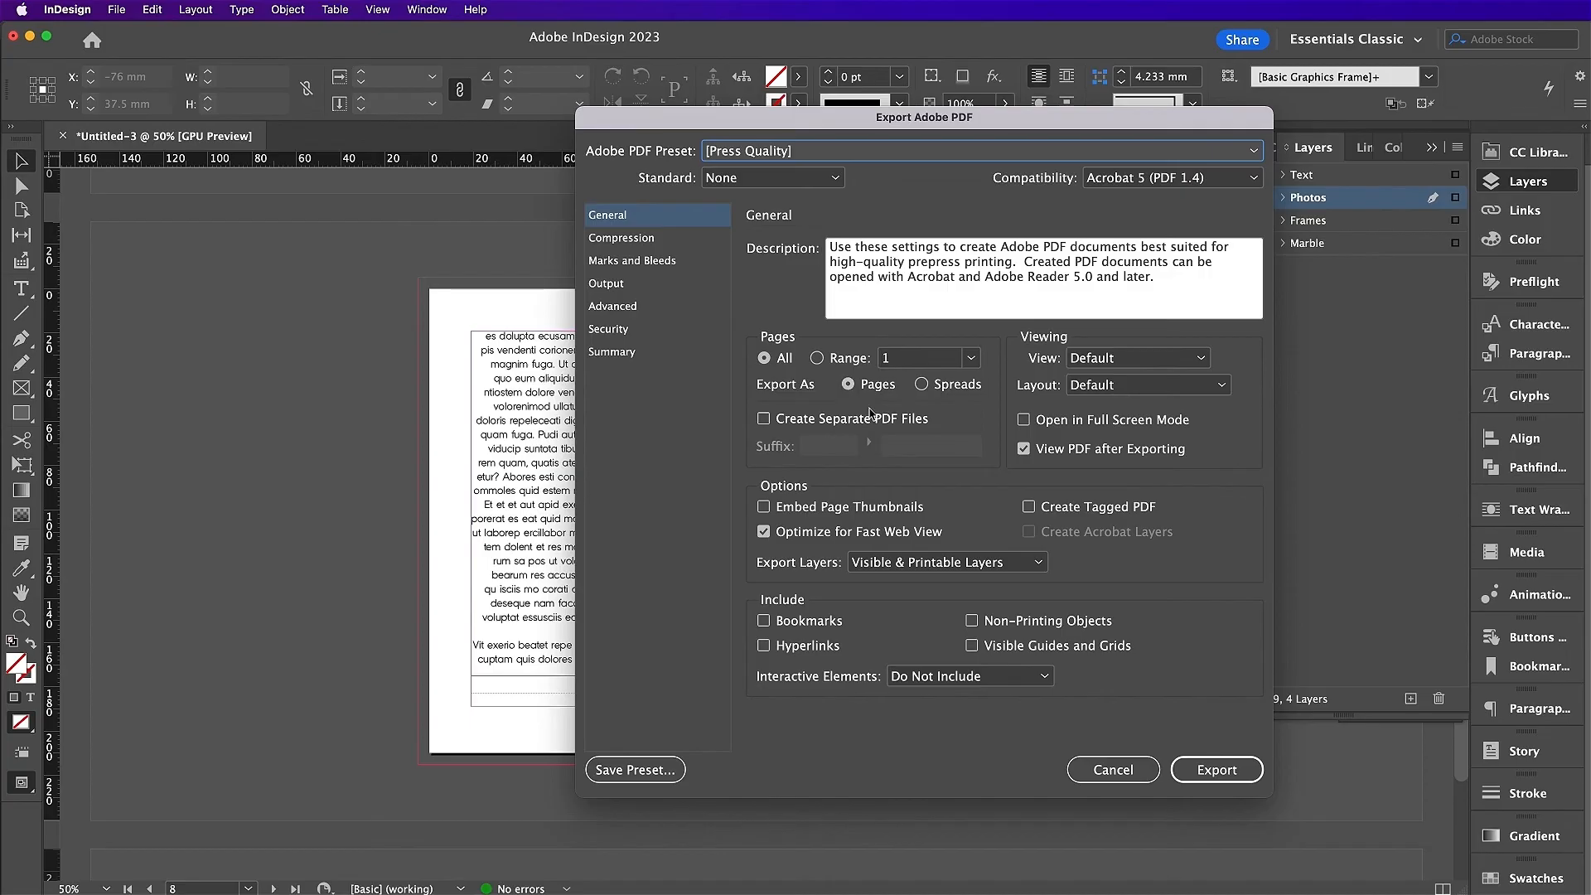
{"action": "left_click", "coordinate": [635, 263]}
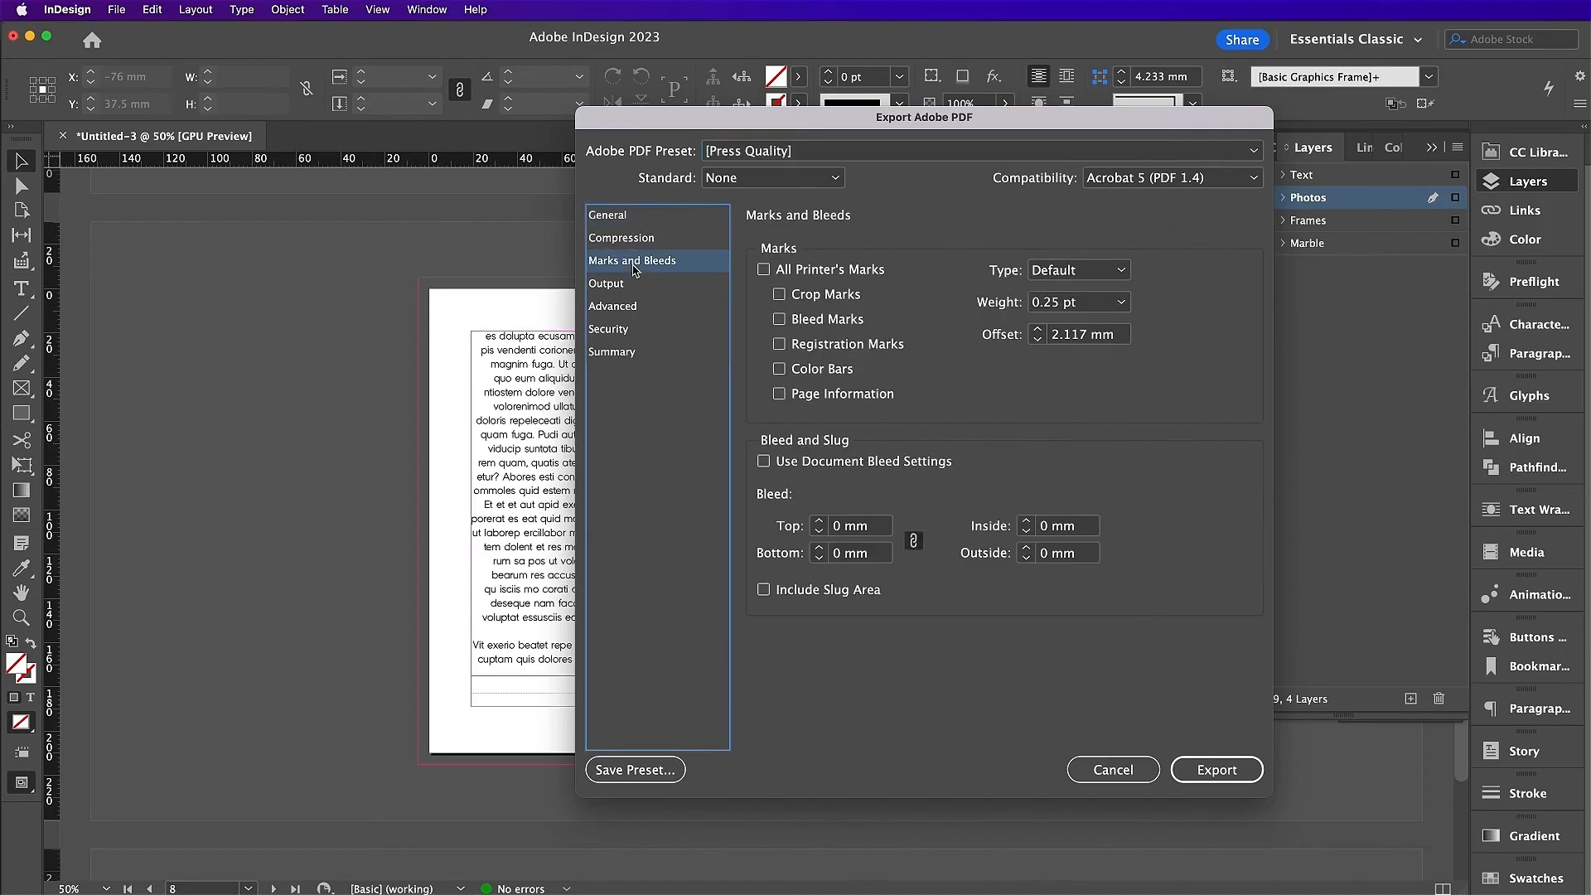
{"action": "left_click", "coordinate": [792, 464]}
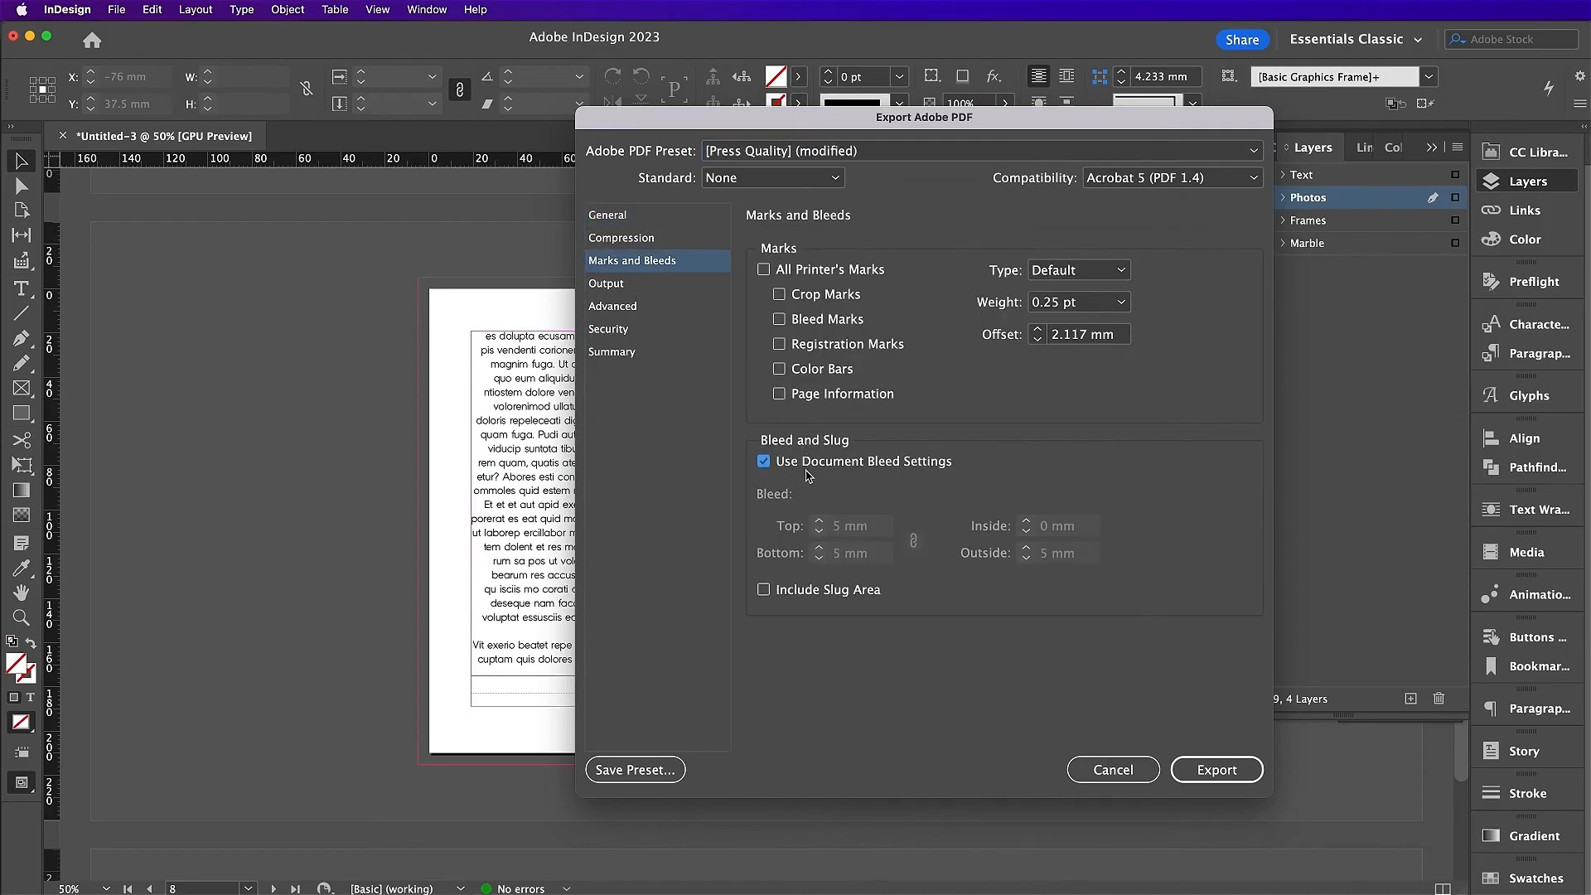
{"action": "left_click", "coordinate": [1219, 771]}
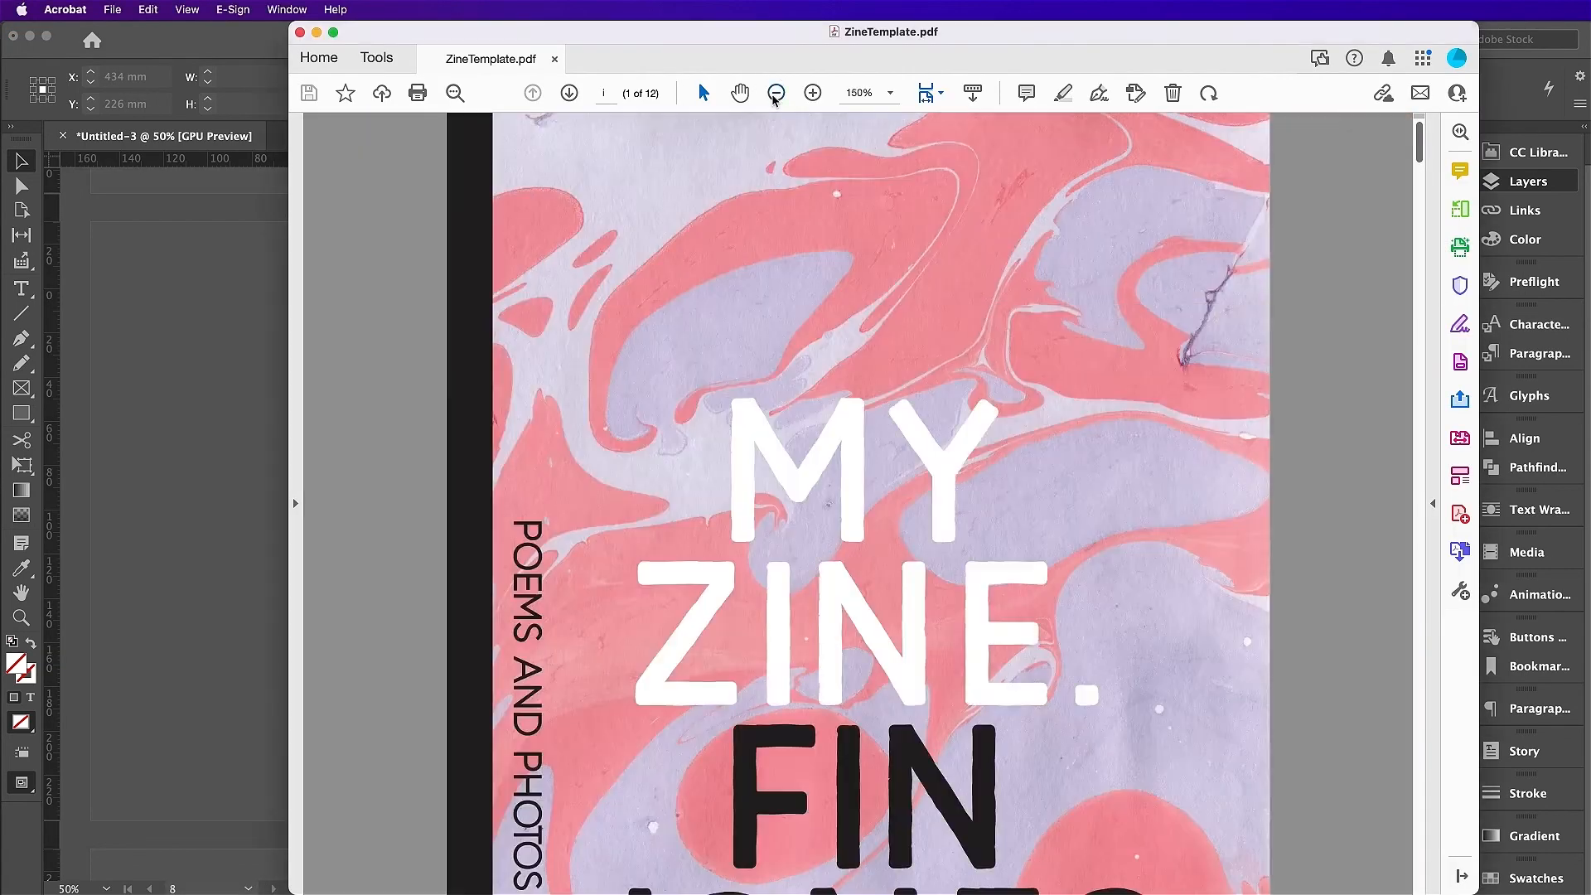
Step: Zoom the PDF out to 75% and page forward from the marble cover
{"action": "left_click", "coordinate": [774, 97]}
{"action": "left_click", "coordinate": [774, 96]}
{"action": "left_click", "coordinate": [774, 96]}
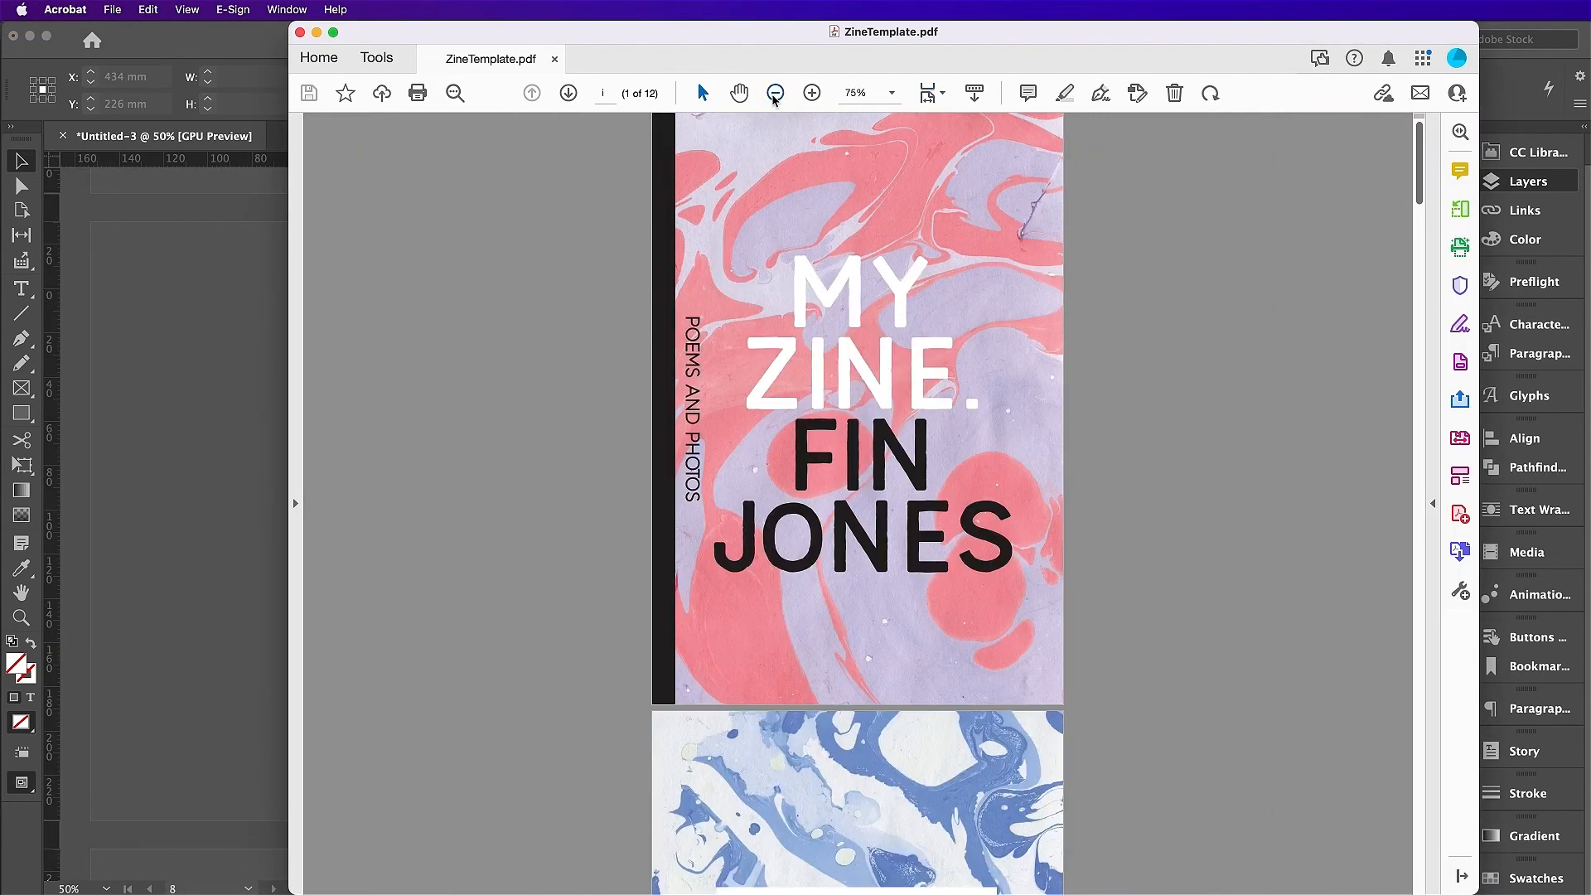
{"action": "left_click", "coordinate": [568, 94]}
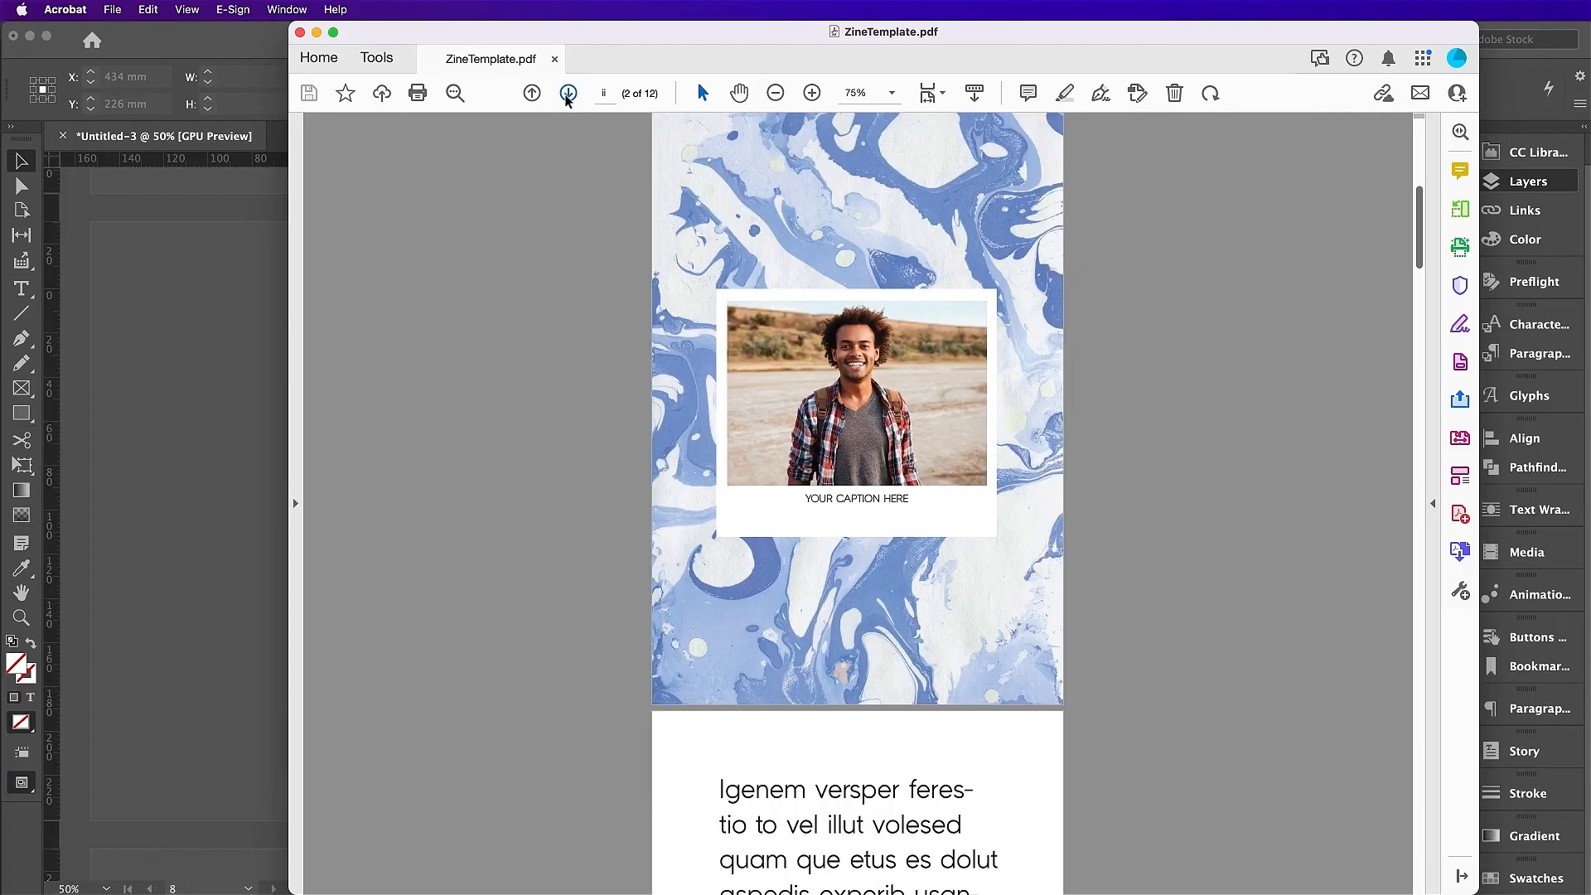
{"action": "left_click", "coordinate": [568, 93]}
{"action": "left_click", "coordinate": [567, 93]}
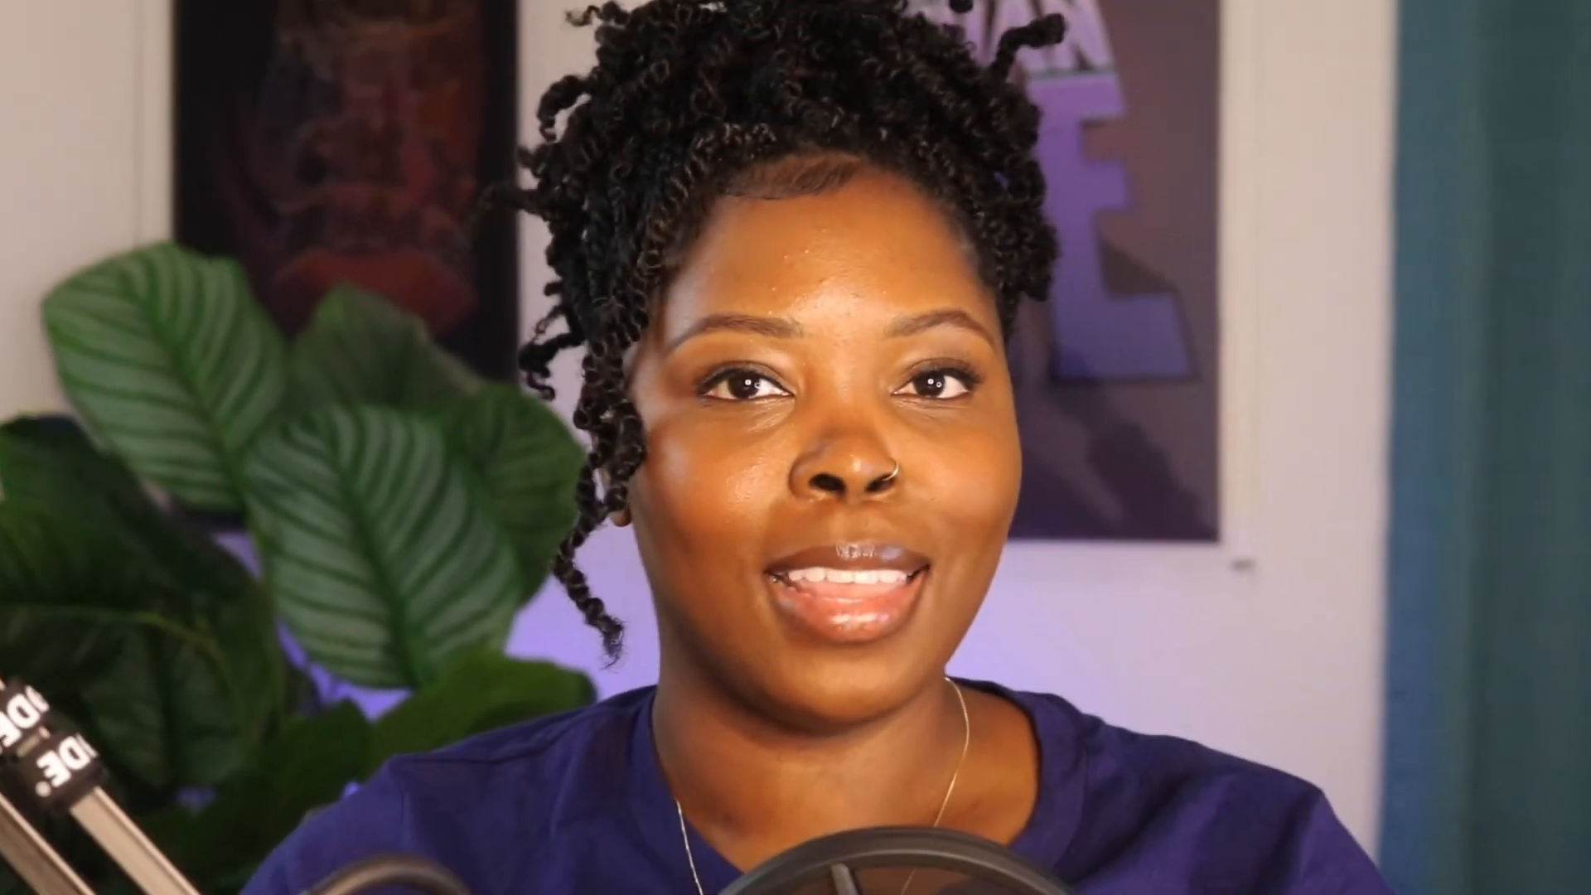